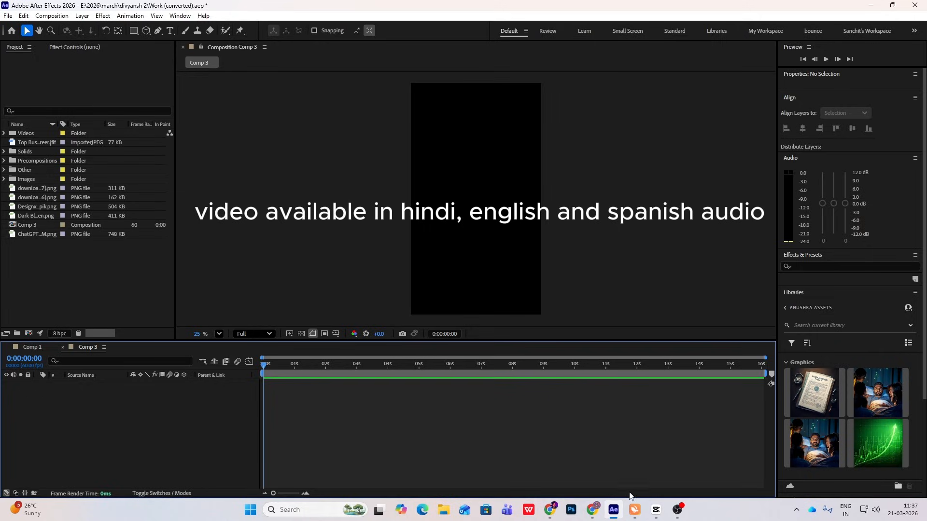
- Switch to CapCut to view the opening frames of the reference video, and return to After Effects
left_click(656, 510)
left_click(99, 312)
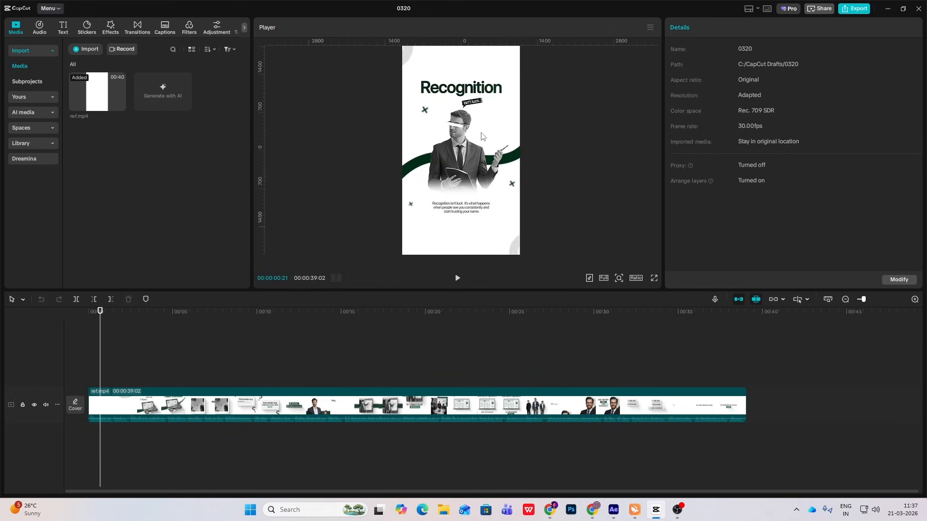
left_click(655, 514)
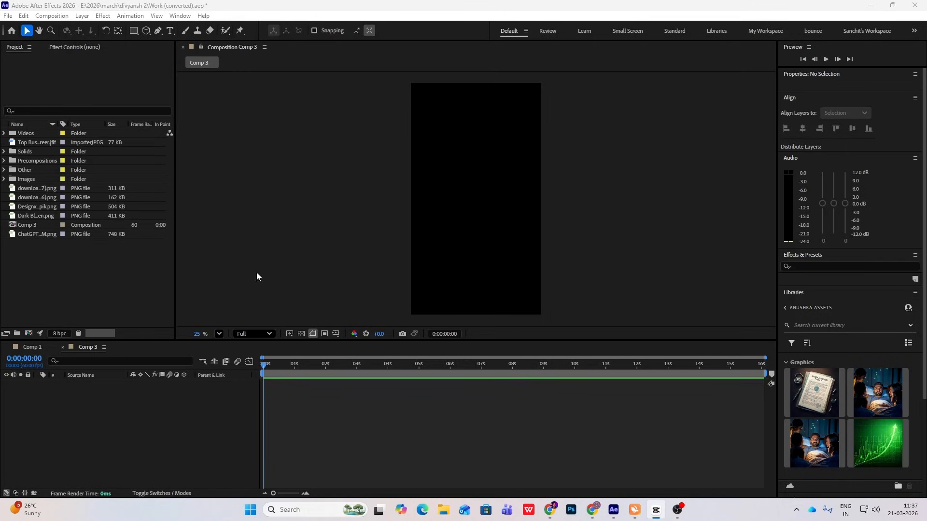
- Add a white 1080 × 1920 px solid to Comp 3
right_click(305, 85)
mouse_move(333, 89)
left_click(449, 112)
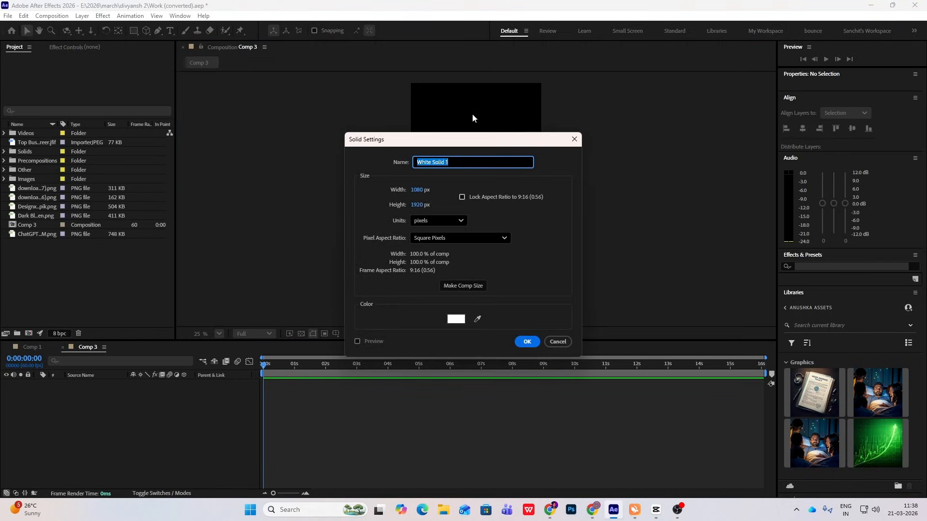
left_click(520, 340)
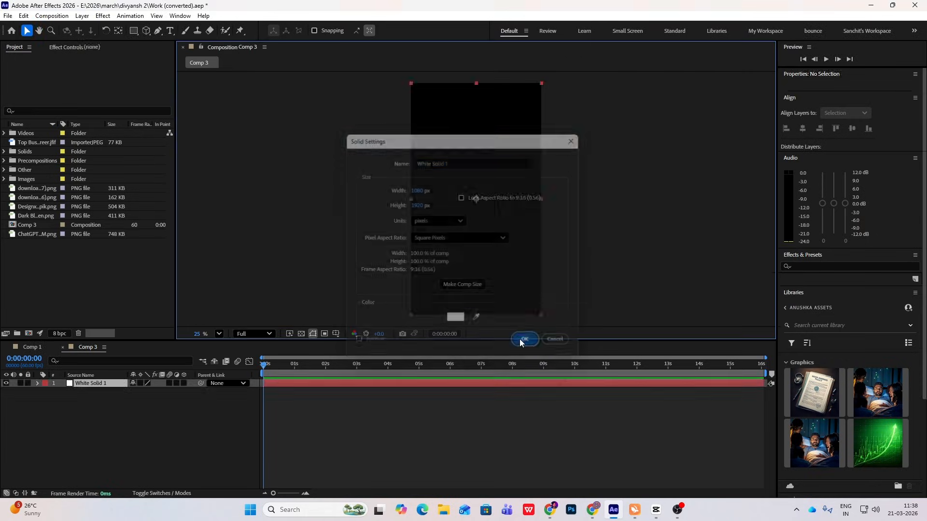
- Rename the white solid layer "bg" and lock it
left_click(90, 384)
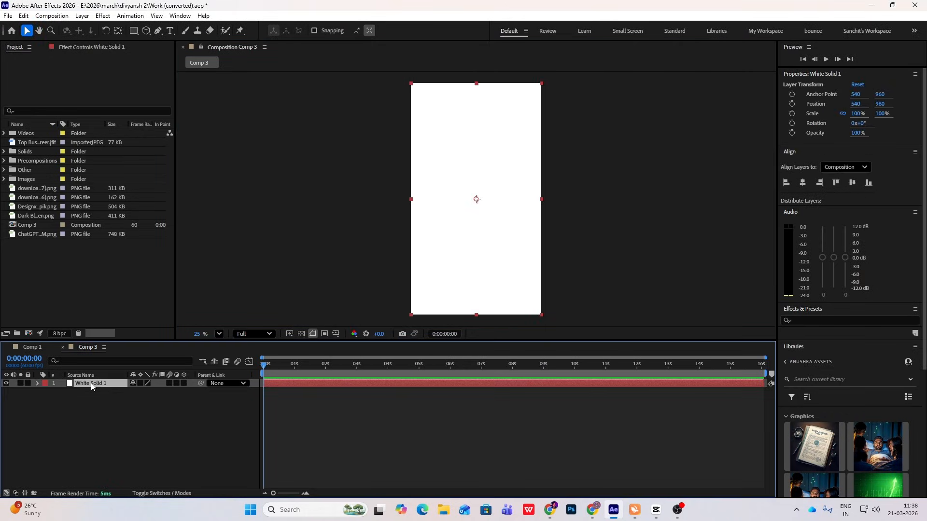
key("Return")
type("bg")
left_click(27, 384)
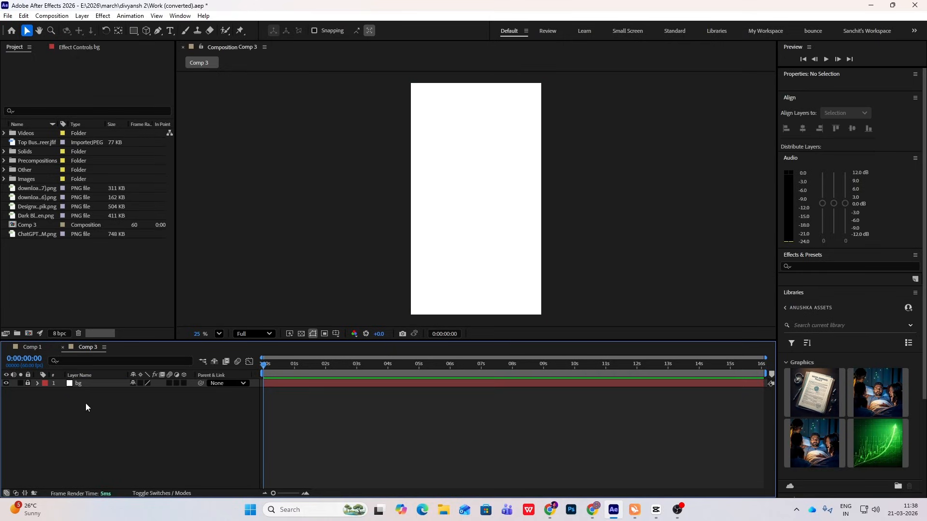
- Examine the reference video at 00:00:01:02 in CapCut and return to After Effects
left_click(656, 510)
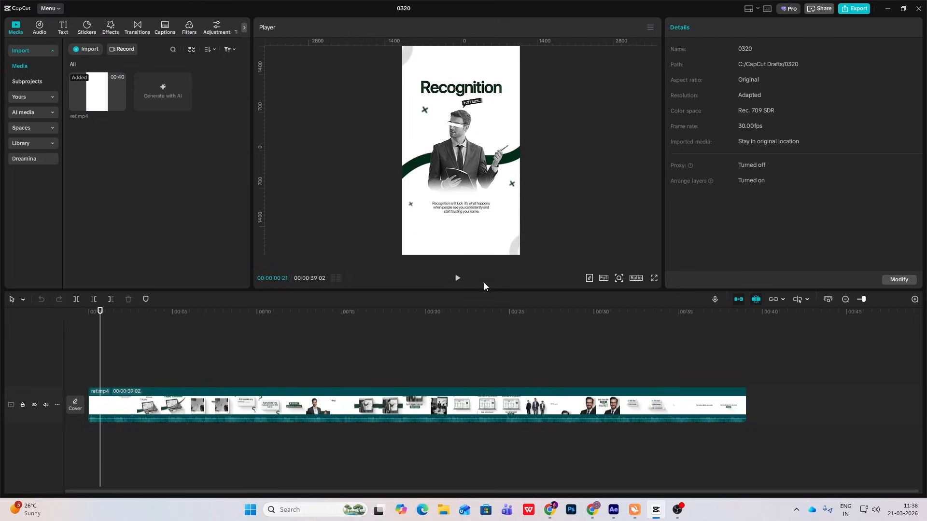
left_click_drag(99, 373, 106, 373)
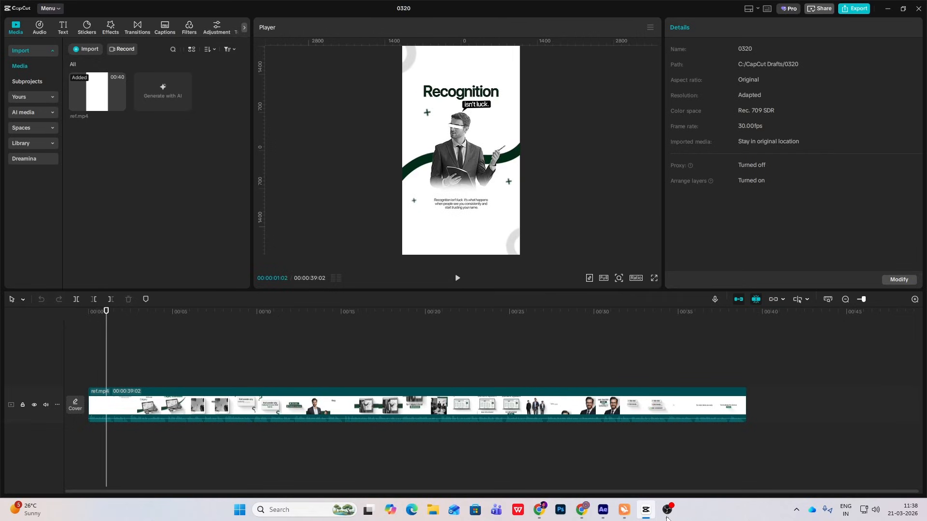
mouse_move(601, 516)
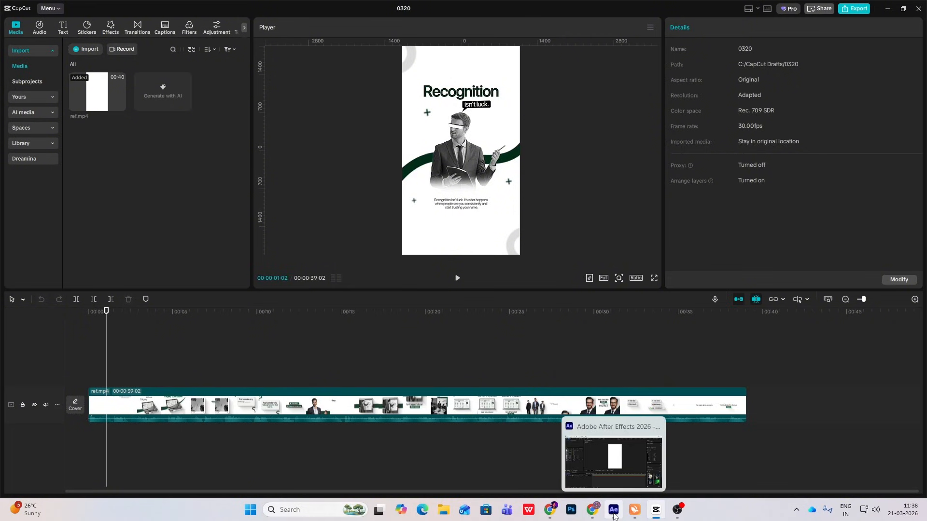
left_click(613, 515)
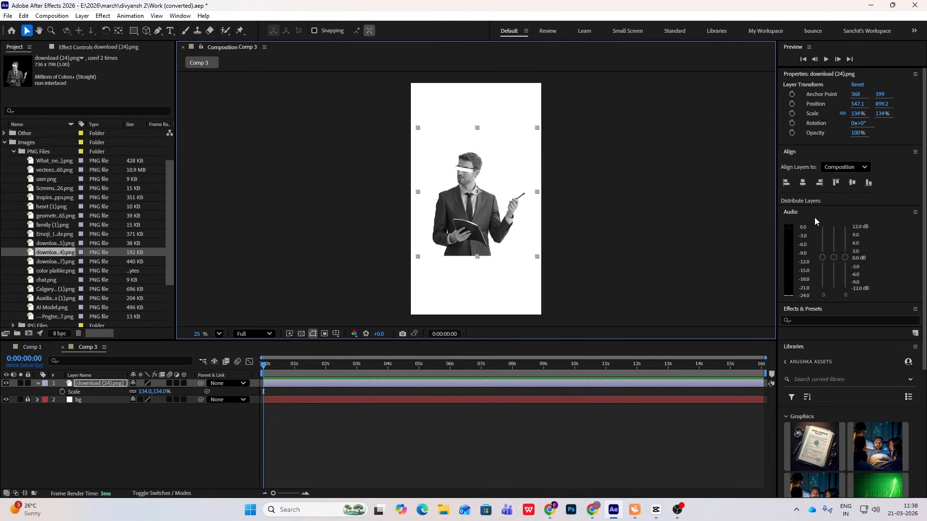
- Center the businessman image download (24).png horizontally and vertically in the composition
left_click(801, 186)
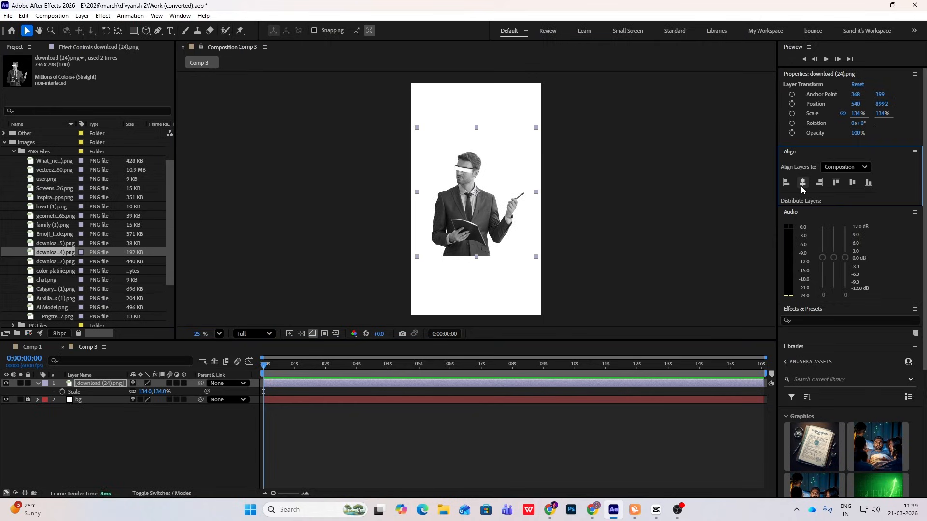
left_click(857, 184)
left_click(673, 176)
- Compare the image placement with the "Recognition" reference frame in CapCut and return to After Effects
left_click(660, 514)
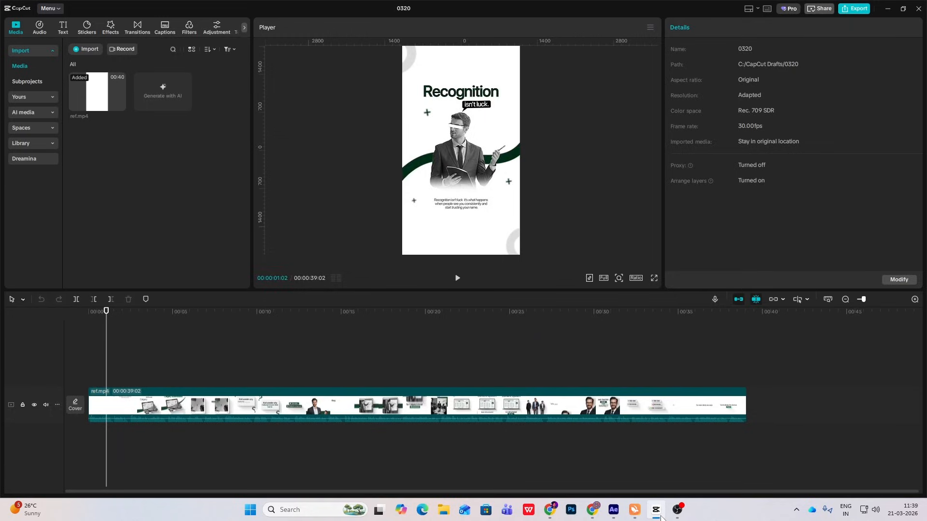
left_click(660, 517)
left_click(661, 516)
key("alt+Tab")
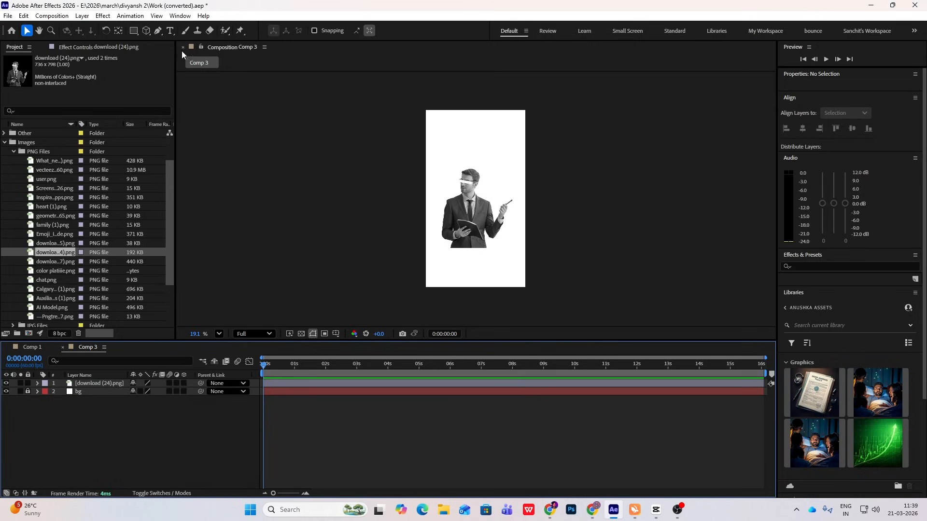
- Activate the Pen tool and set its fill type to Solid Color at 100% opacity
left_click(159, 31)
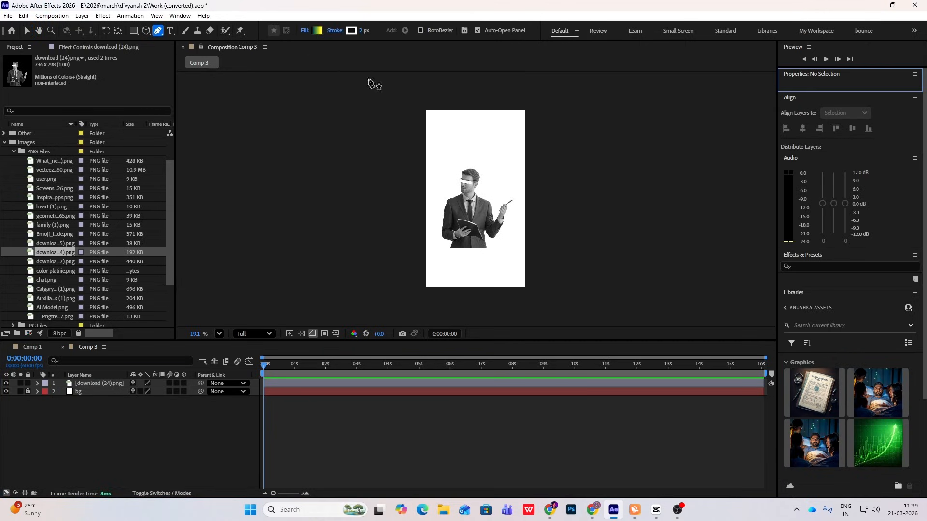
left_click(318, 31)
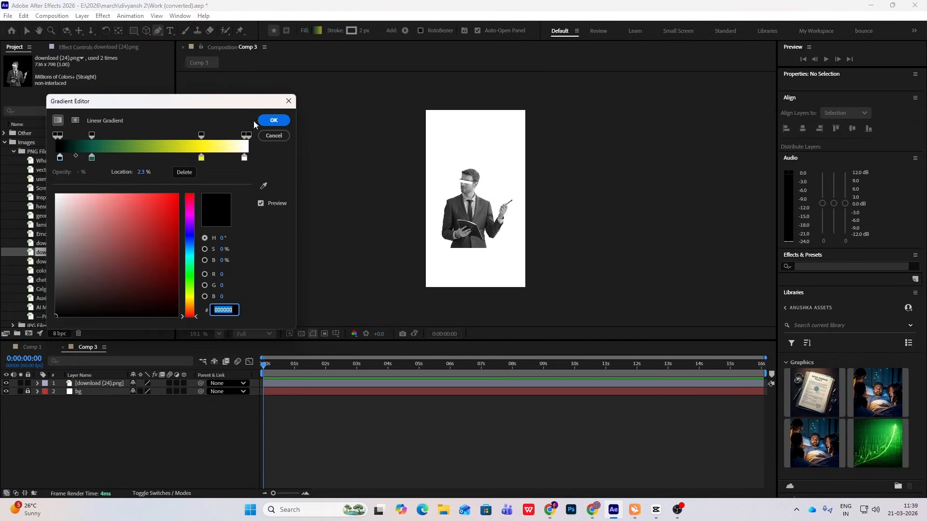
left_click(273, 120)
left_click(305, 30)
left_click(429, 229)
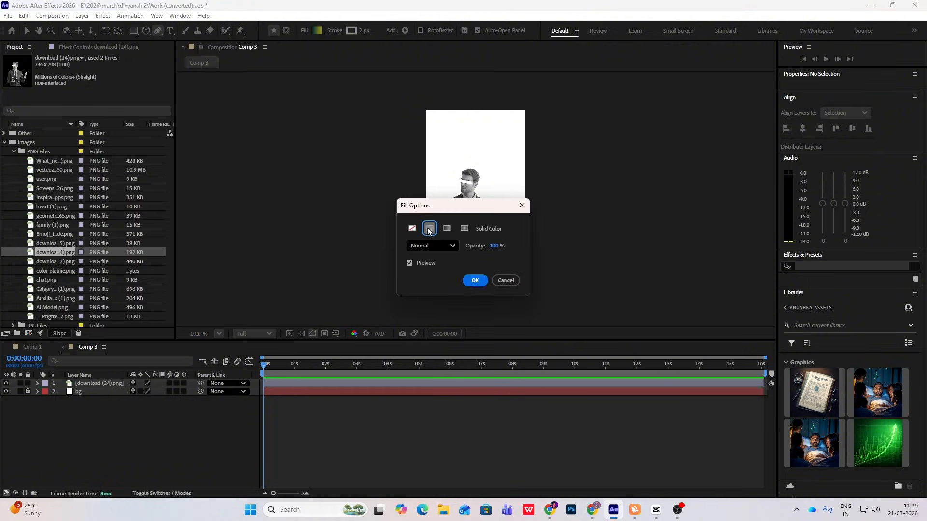
left_click(475, 281)
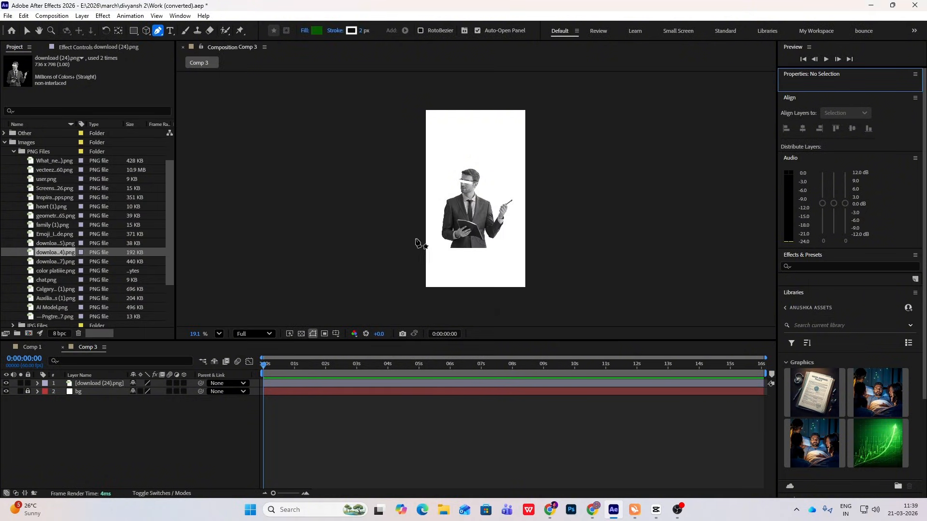
- Draw an S-shaped path across the man's torso, from beyond the frame's lower-left side to beyond its upper-right side
key("period")
key("period")
left_click(362, 276)
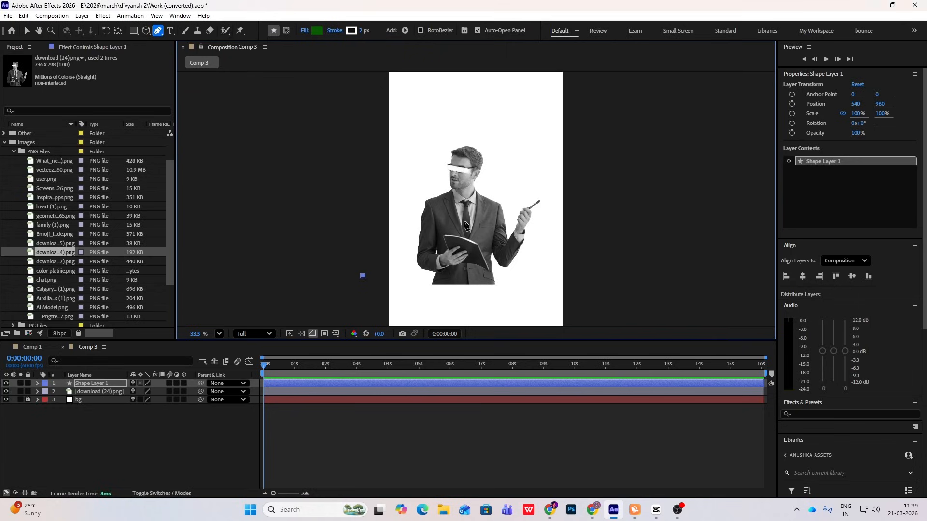
left_click_drag(466, 219, 520, 230)
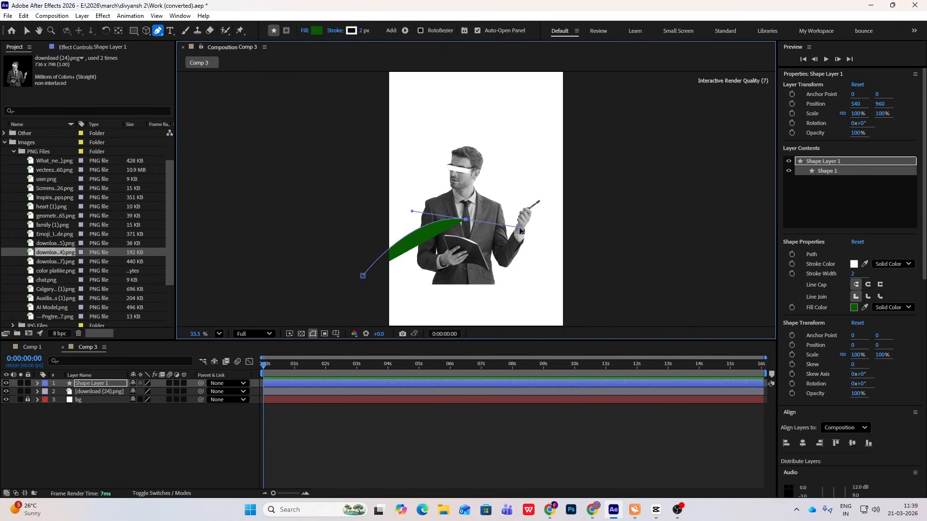
left_click_drag(588, 141, 587, 120)
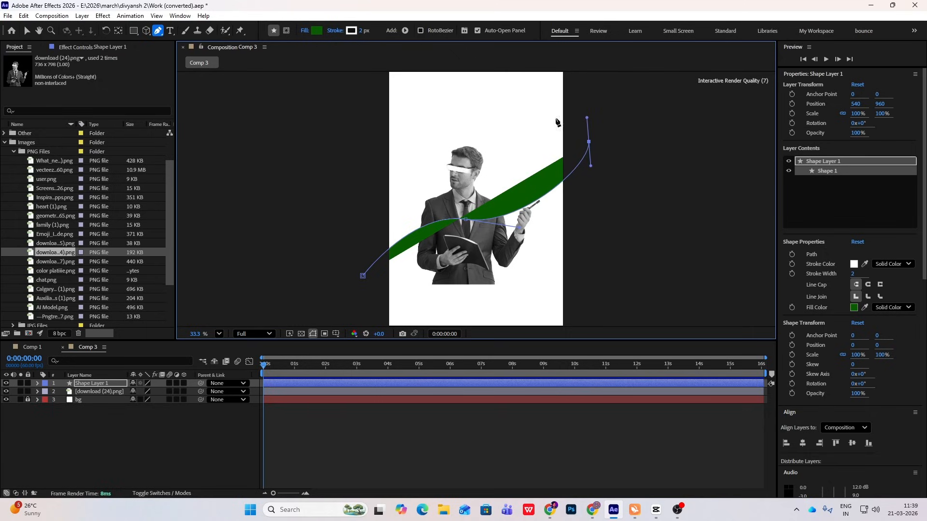
- Set the fill of the curved path to None
left_click(308, 32)
left_click(413, 230)
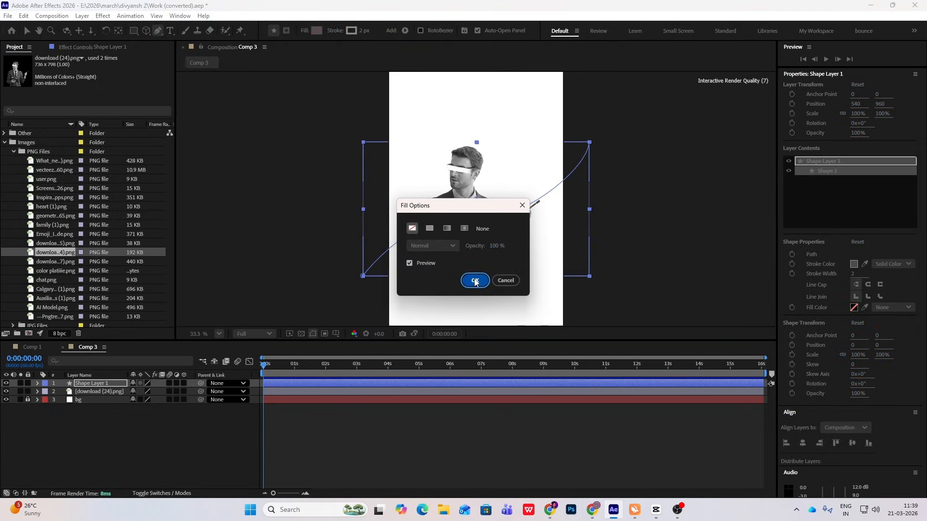
left_click(474, 277)
- Give the curved path a dark green 005212 stroke with a width of 68 px
left_click(352, 30)
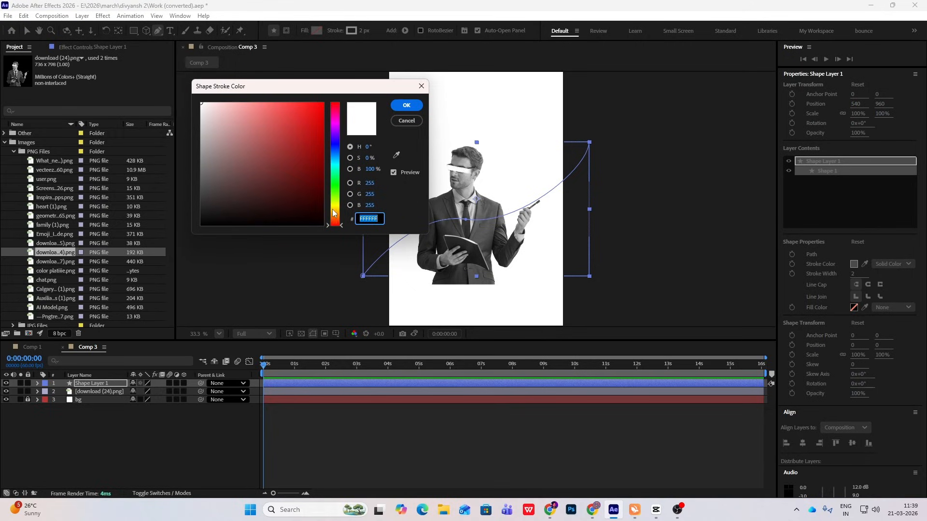
mouse_move(333, 212)
left_mouse_down()
mouse_move(337, 188)
mouse_move(325, 185)
left_mouse_up()
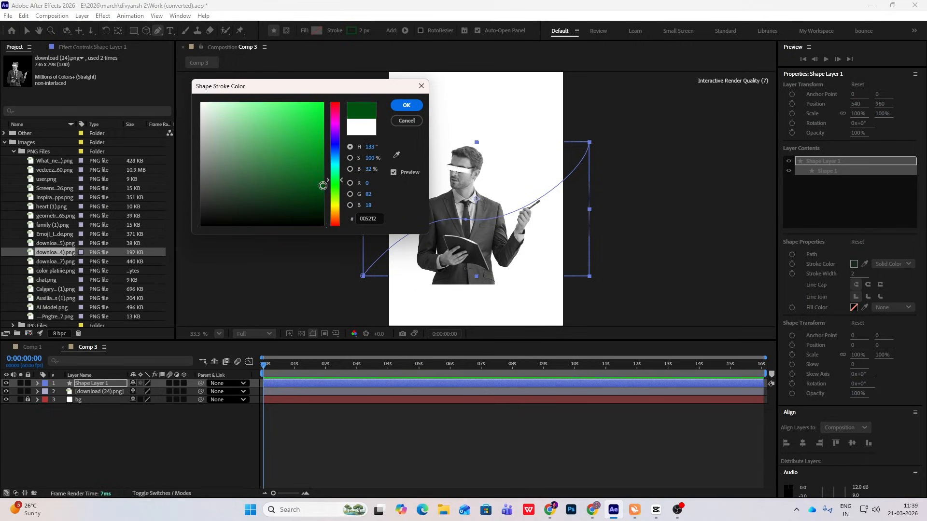
left_click(407, 105)
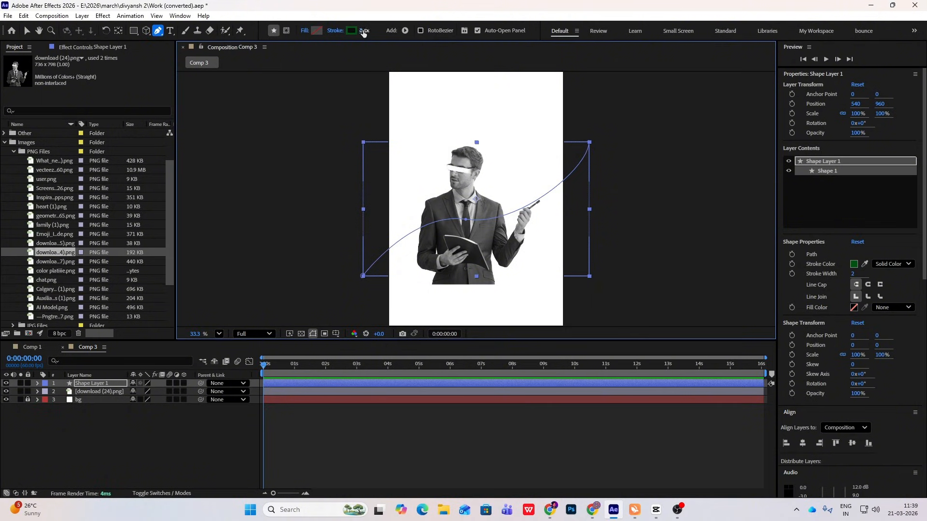
mouse_move(363, 32)
left_mouse_down()
mouse_move(416, 39)
mouse_move(396, 37)
left_mouse_up()
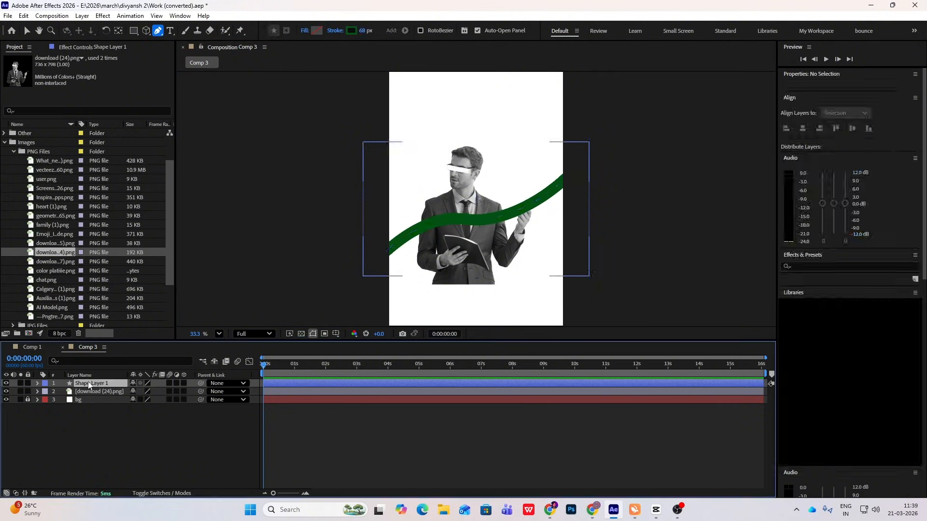
- Adjust the direction handles of the path's middle point to make the wave more pronounced
left_click(363, 276)
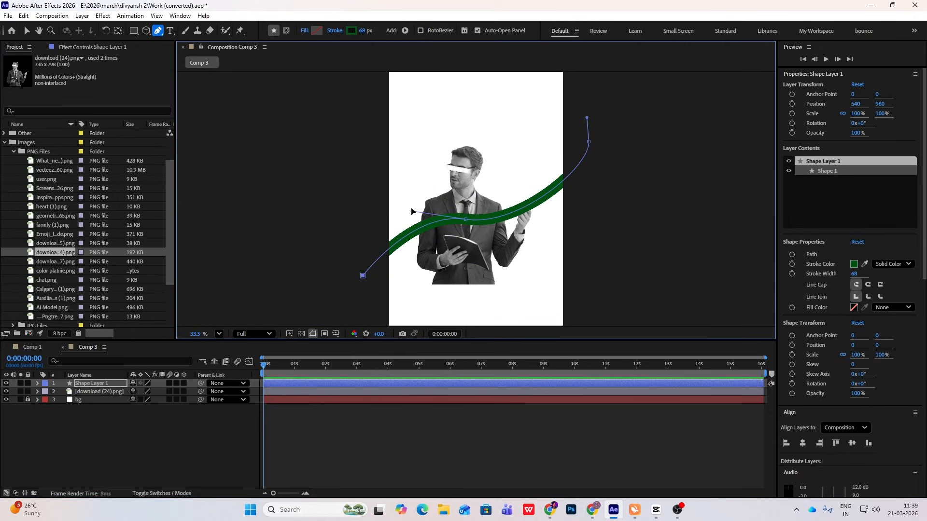
left_click_drag(412, 212, 416, 197)
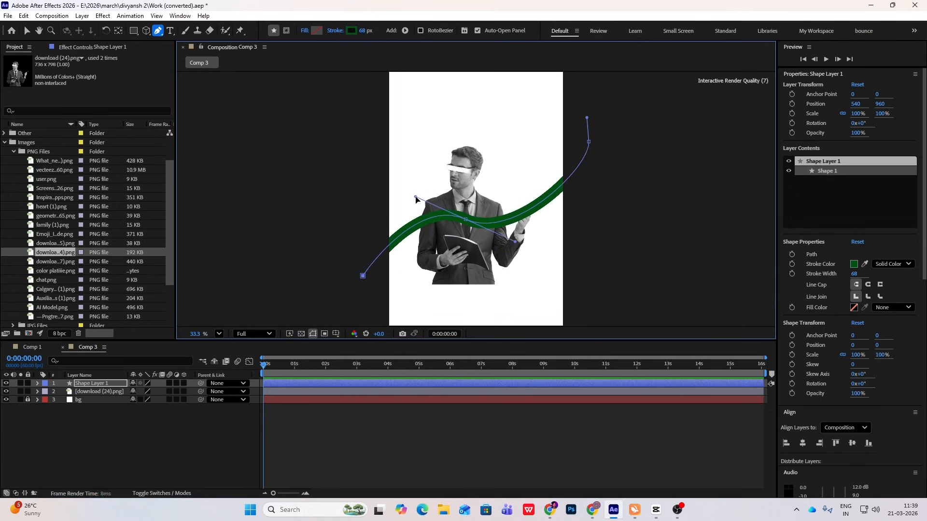
left_click_drag(466, 223, 537, 249)
- Place Shape Layer 1 beneath the businessman image in the layer order and rename it "wavy line"
left_click_drag(89, 384, 88, 396)
left_click(113, 424)
key("v")
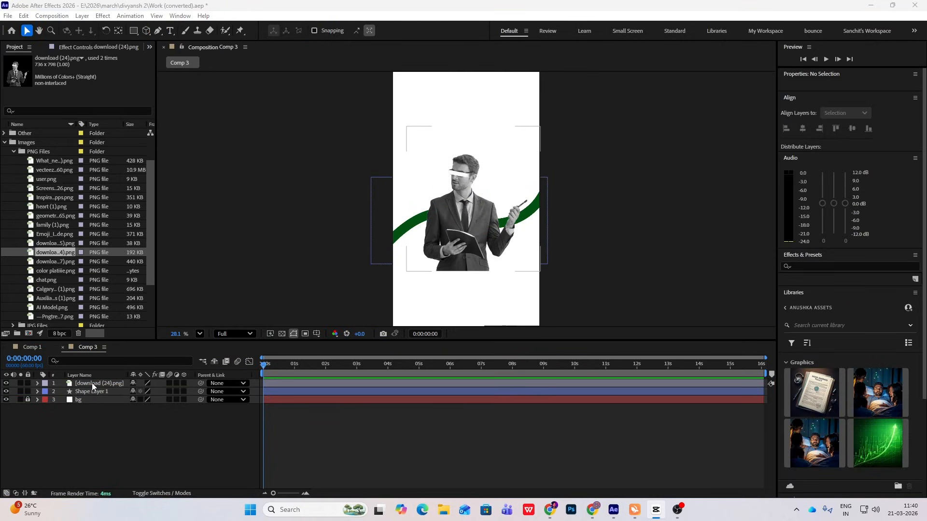
left_click(92, 392)
key("Return")
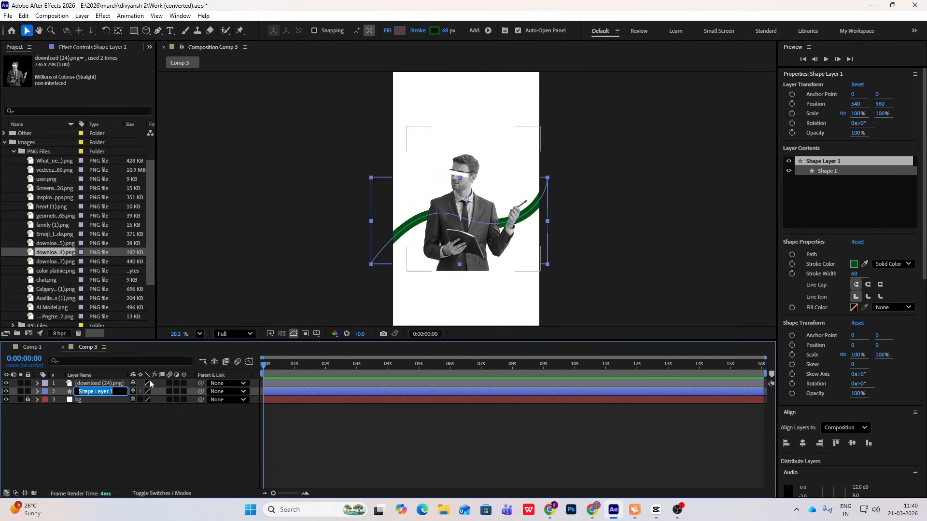
type("wavy line")
- Check the headline in the CapCut reference, and add a text layer reading "Recognition" in After Effects
left_click(656, 519)
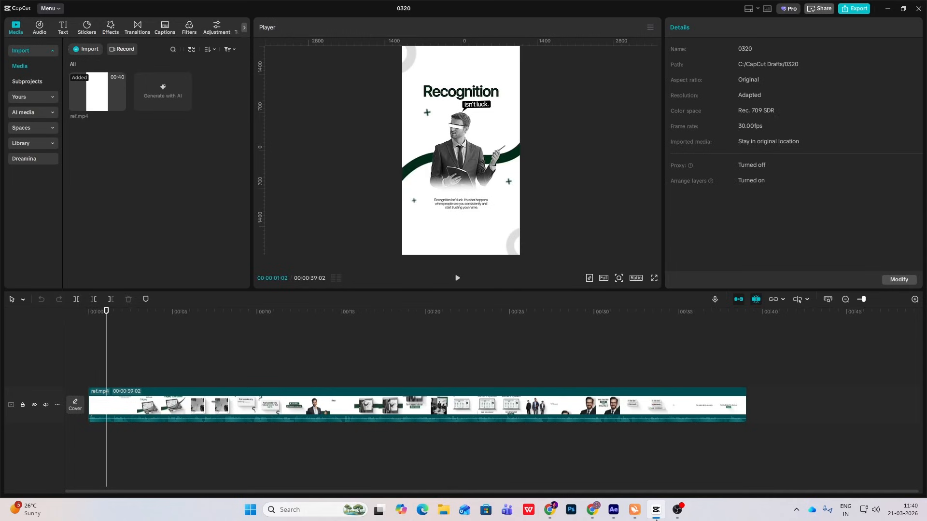
left_click(656, 516)
right_click(123, 432)
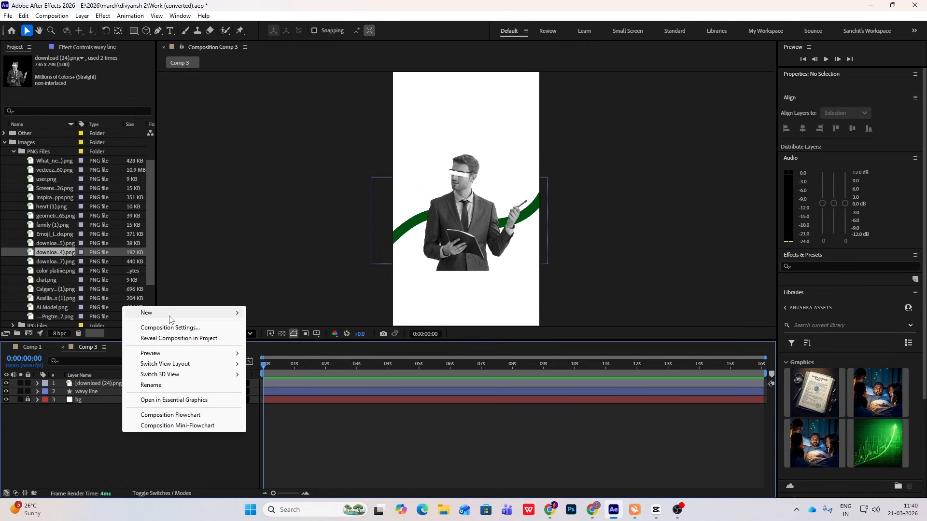
left_click(277, 327)
type("R")
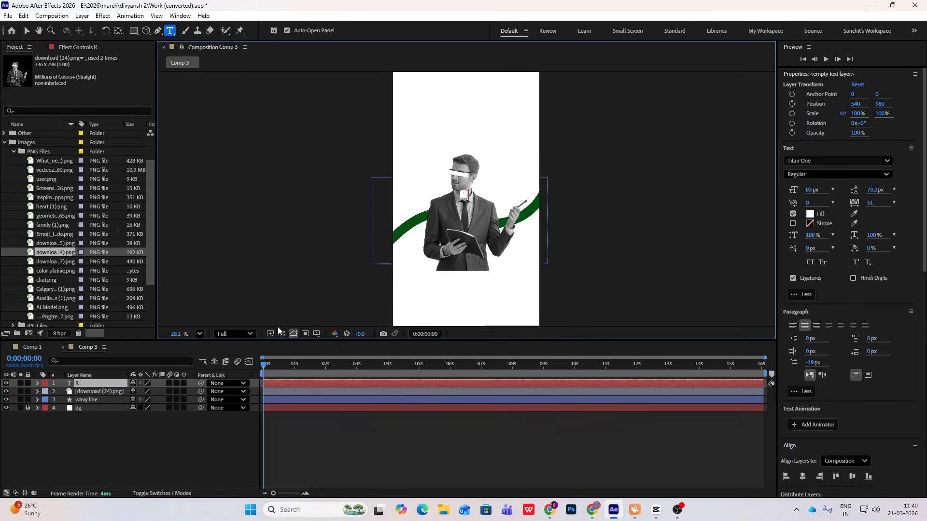
type("ecognition")
key("Escape")
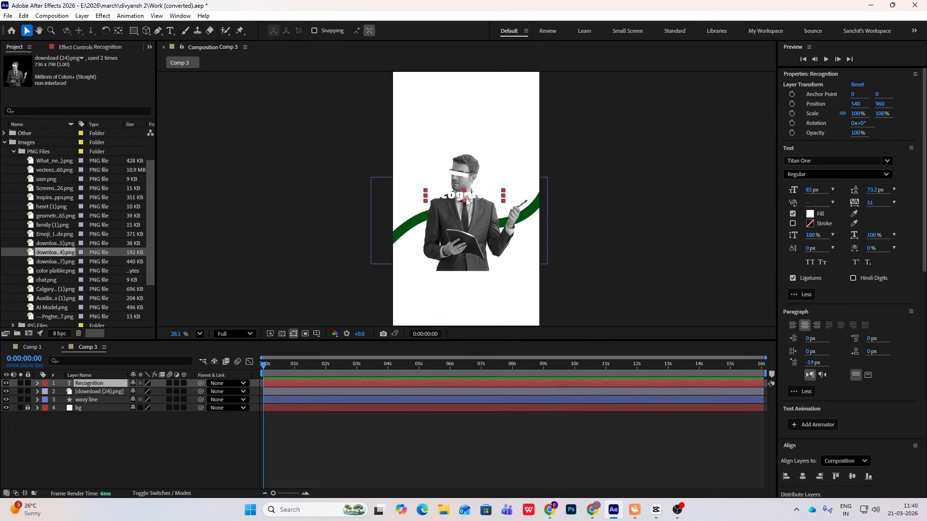
- Move the "Recognition" text above the businessman's head and fill it with the wavy line's green, 005212
left_click_drag(466, 200, 465, 149)
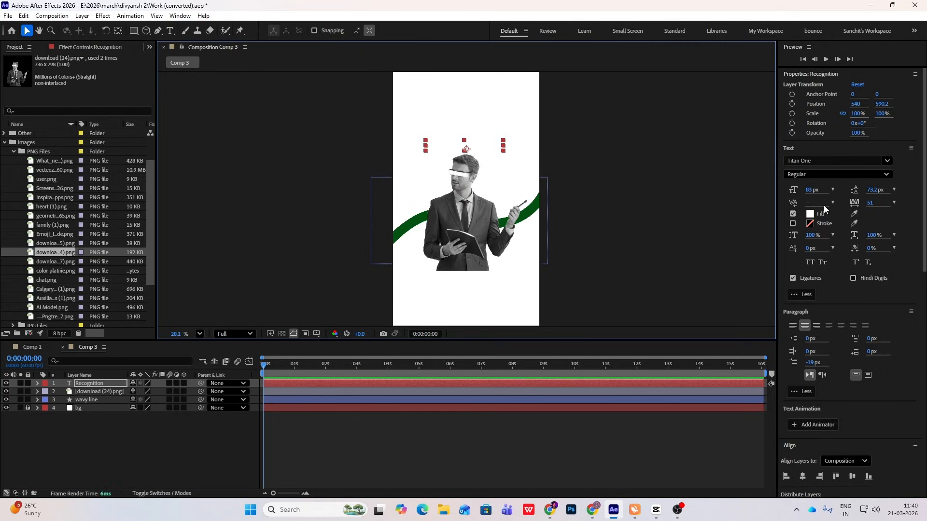
left_click(810, 214)
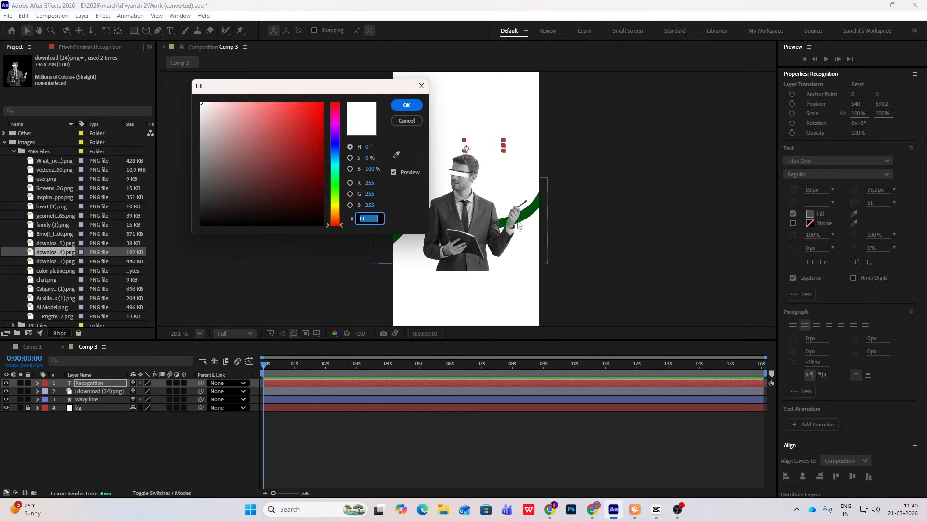
left_click(396, 155)
left_click(531, 210)
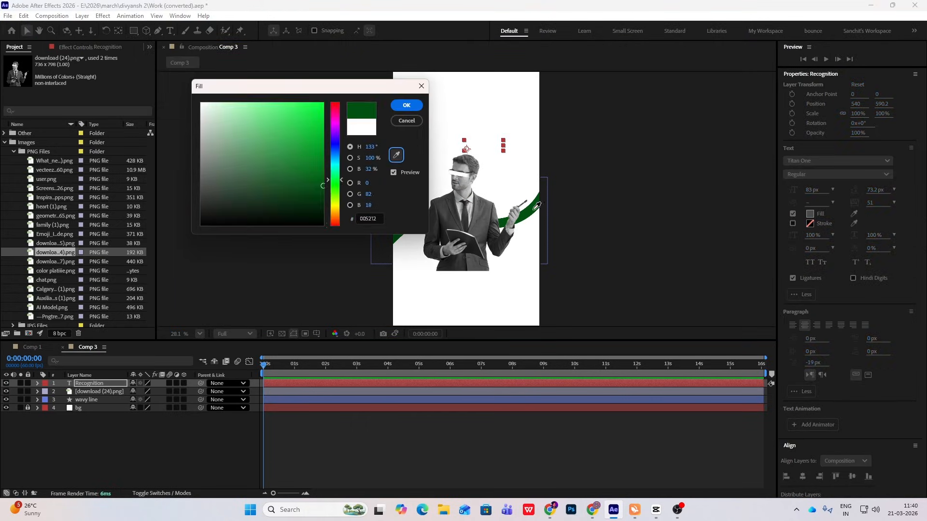
left_click(407, 110)
left_click(203, 421)
- Centre the "Recognition" layer's anchor point, scale the text to 121% and move it slightly higher above the head
left_click(104, 384)
key("ctrl+alt+Home")
key("s")
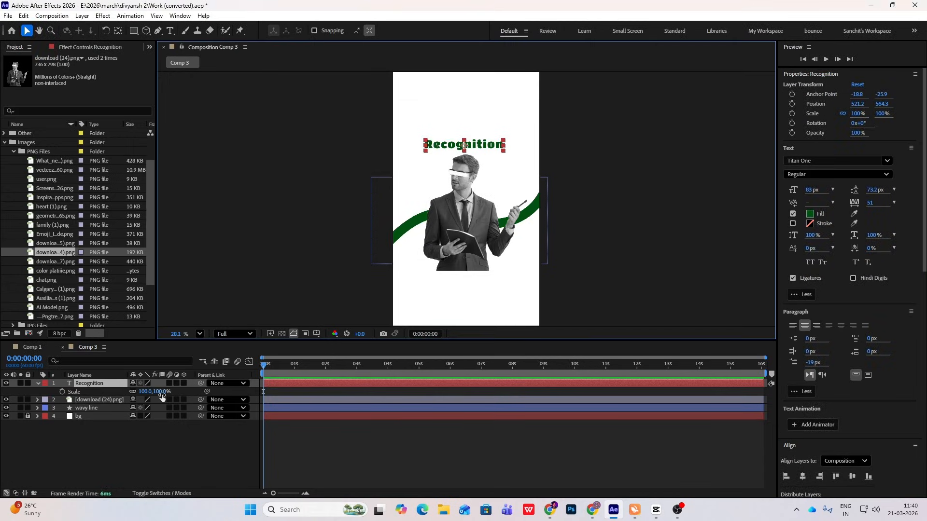
left_click_drag(162, 392, 172, 392)
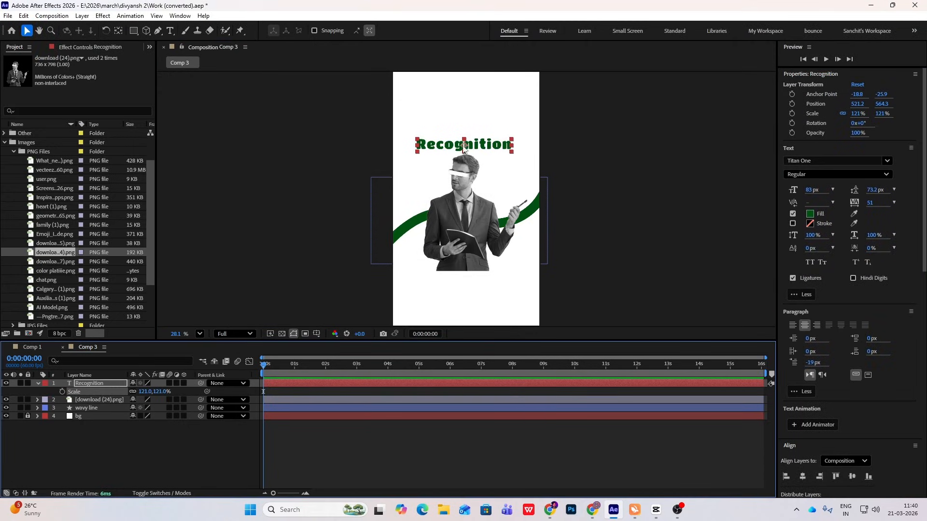
left_click_drag(463, 148, 462, 132)
left_click(611, 128)
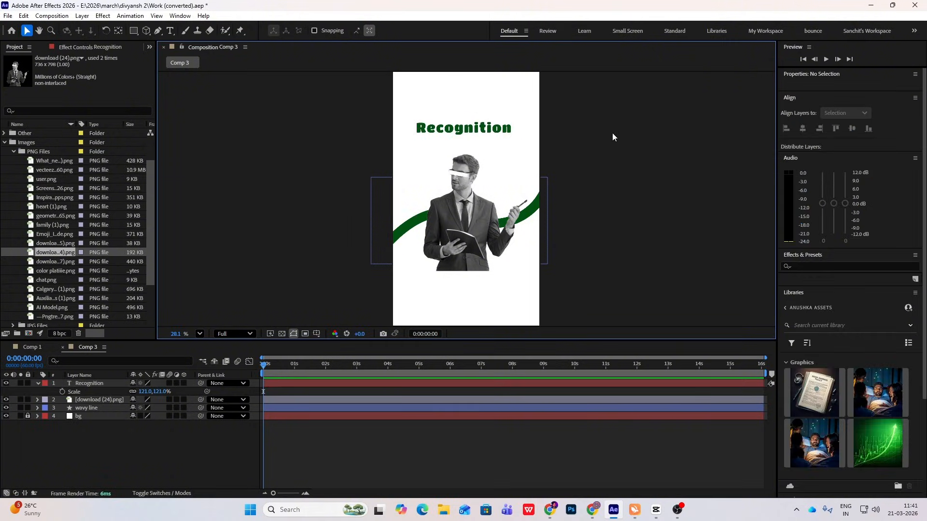
- Check the plus marks in the CapCut reference, and draw a small four-point star below the headline's left end in After Effects
left_click(657, 511)
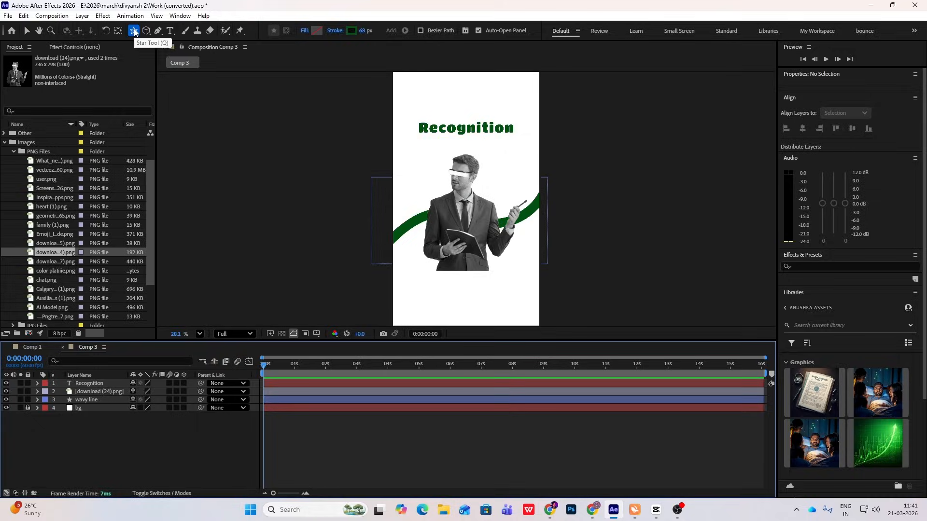
left_click_drag(416, 149, 418, 151)
left_click(855, 265)
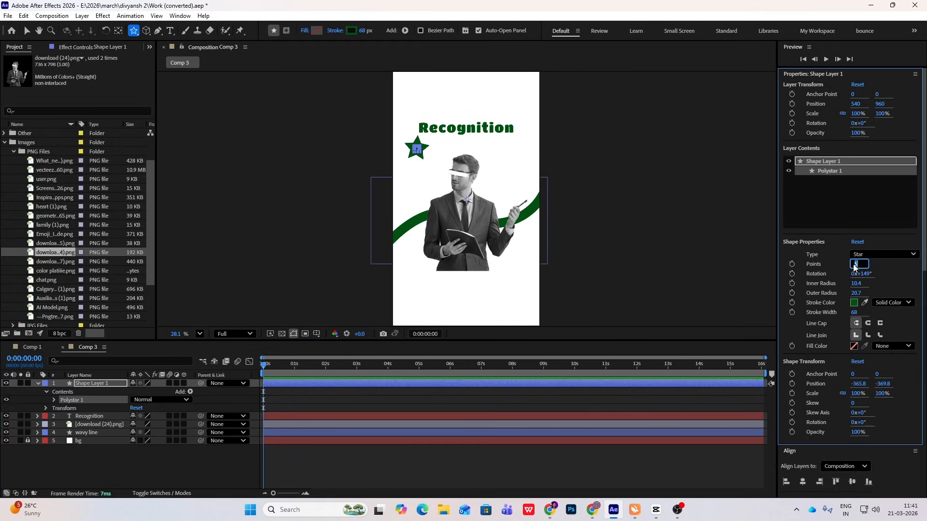
left_click(176, 450)
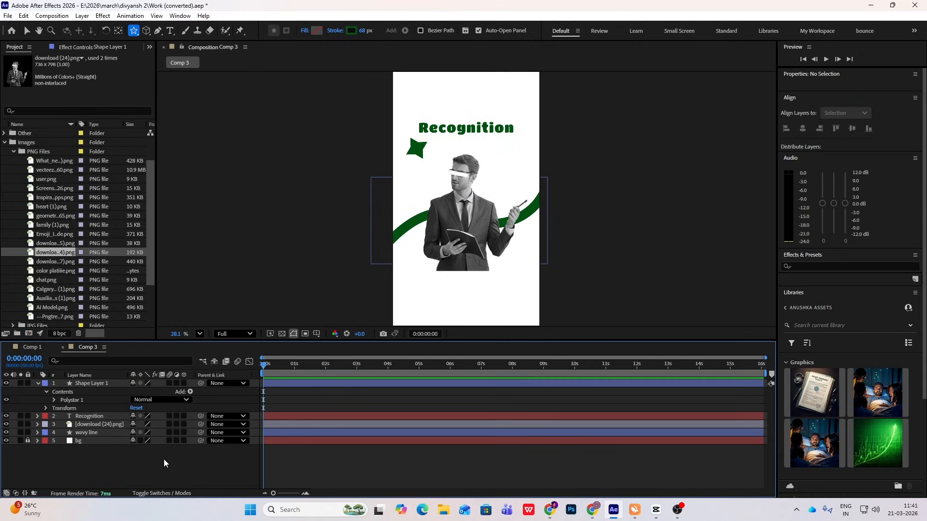
- Reshape the star into a plus by setting its outer radius to 0 and inner radius to 97
left_click(98, 384)
left_click_drag(855, 293, 889, 288)
left_click_drag(888, 288, 863, 294)
left_click(125, 383)
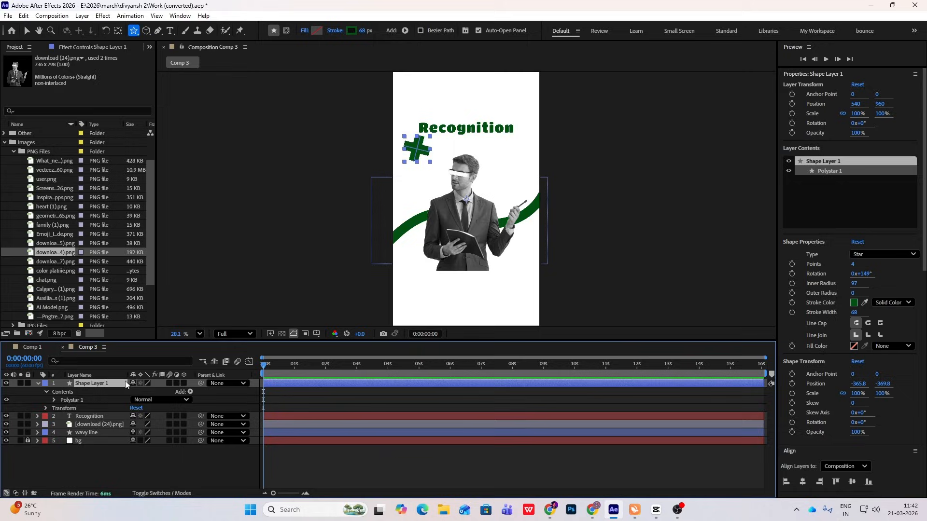
- Scale the plus shape down to 19% with its anchor point centred and inner radius at 164, placed left of the businessman's head
key("s")
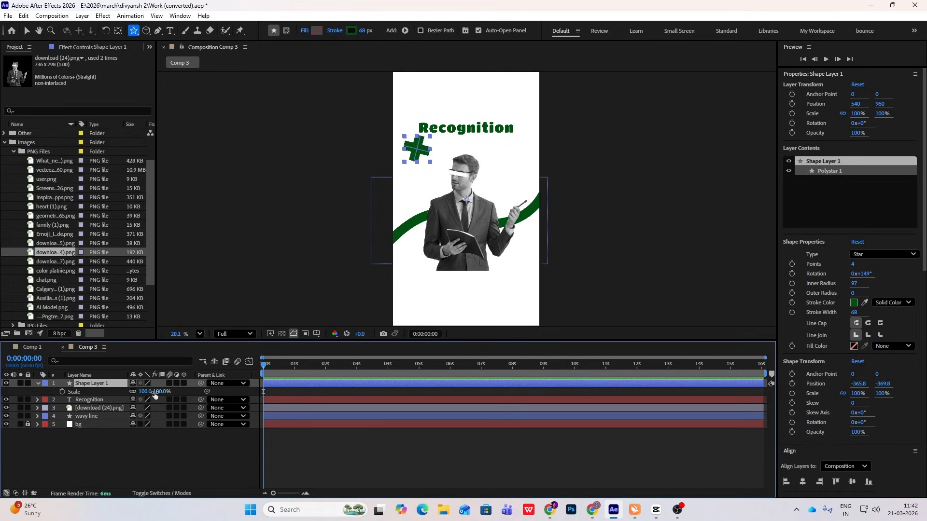
left_click_drag(162, 395, 145, 394)
key("ctrl+alt+Home")
left_click(179, 447)
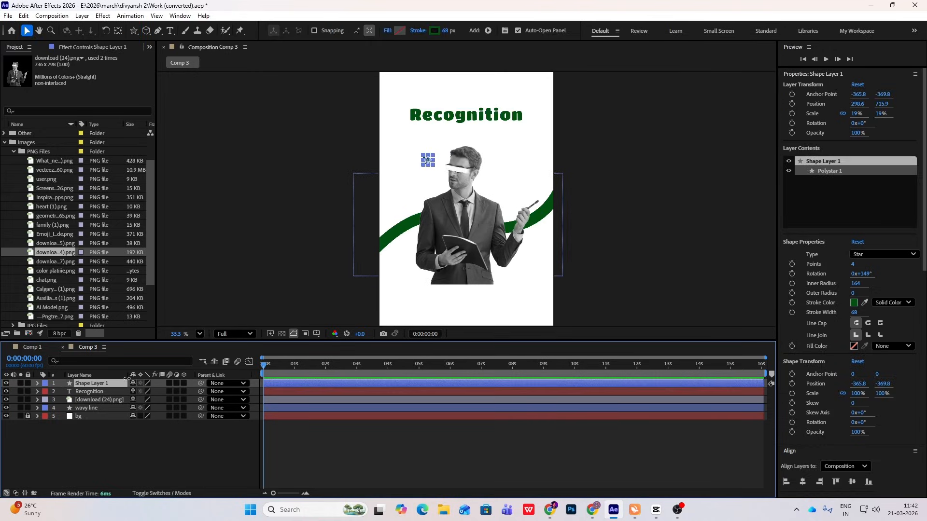
- Rename the plus shape's layer, Shape Layer 1, to "plus"
key("Return")
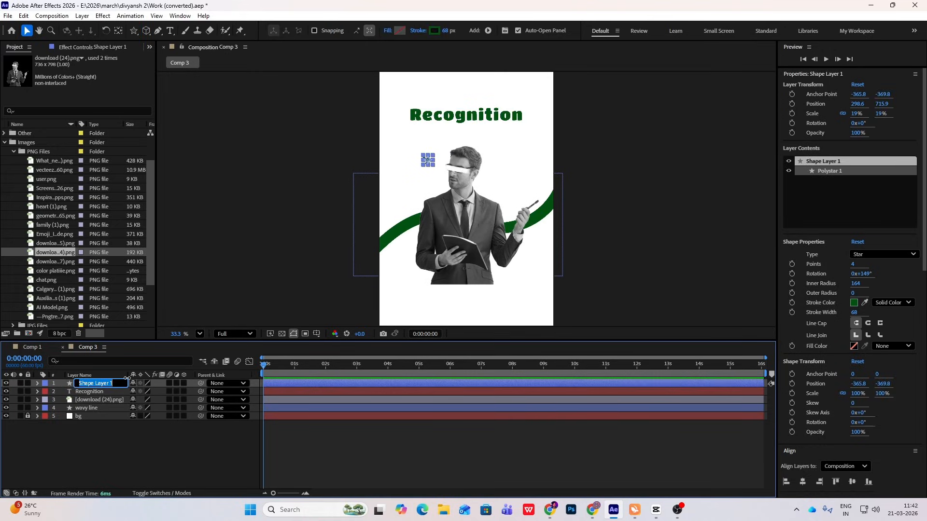
type("star")
left_click_drag(96, 382, 71, 383)
type("plus")
key("Return")
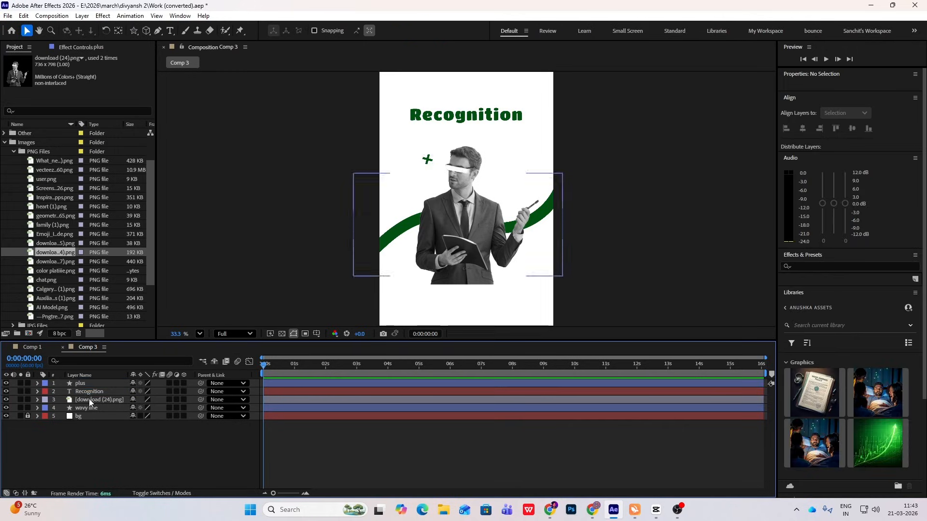
- Duplicate the plus layer, place the copy to the lower right of the businessman and scale it to 12%
key("ctrl+d")
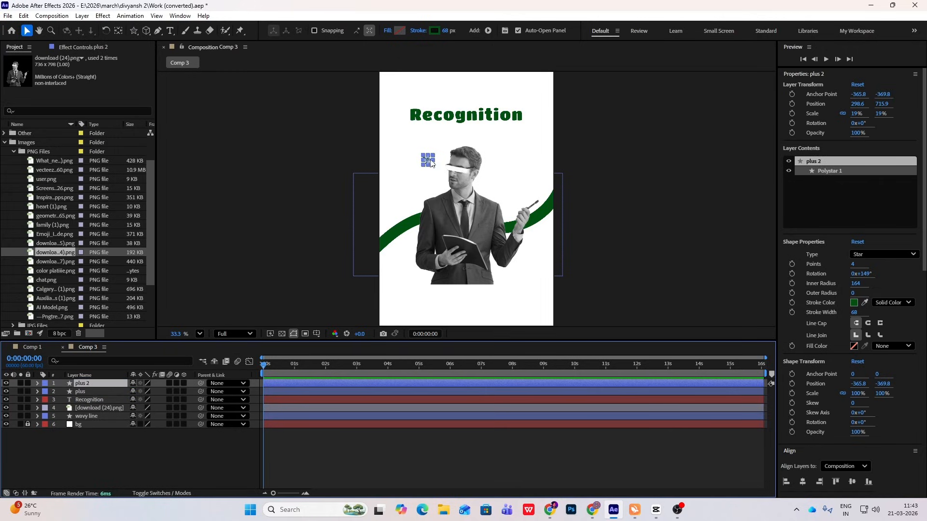
left_click_drag(431, 164, 520, 287)
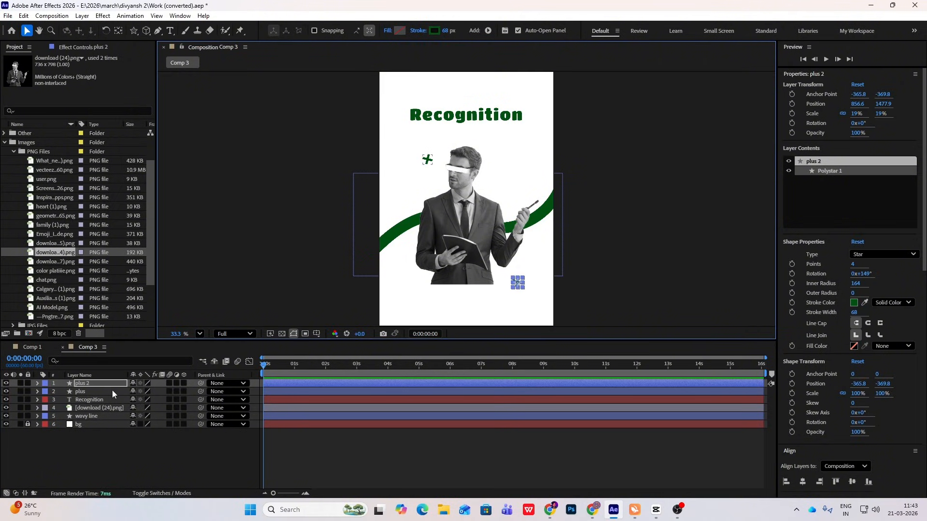
key("s")
mouse_move(155, 392)
left_mouse_down()
mouse_move(145, 392)
mouse_move(156, 392)
left_mouse_up()
left_click(146, 453)
left_click(181, 473)
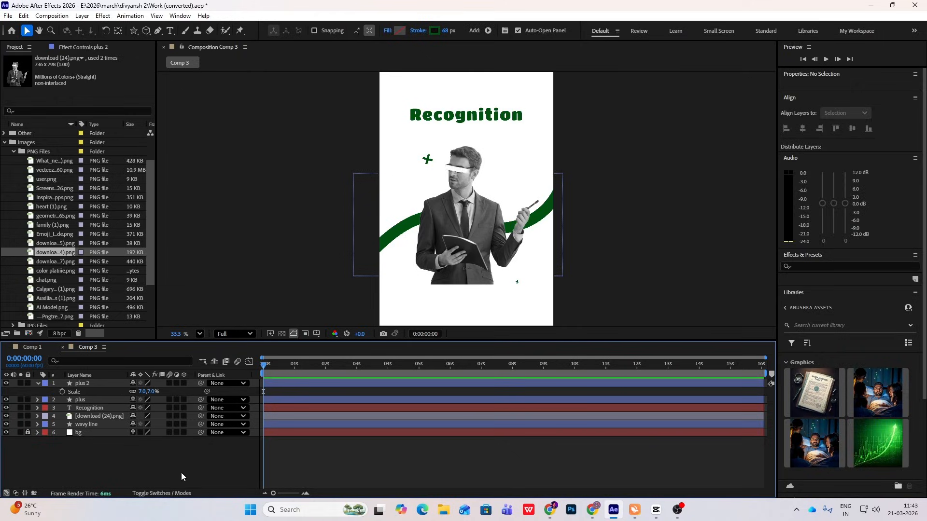
key("u")
left_click(94, 386)
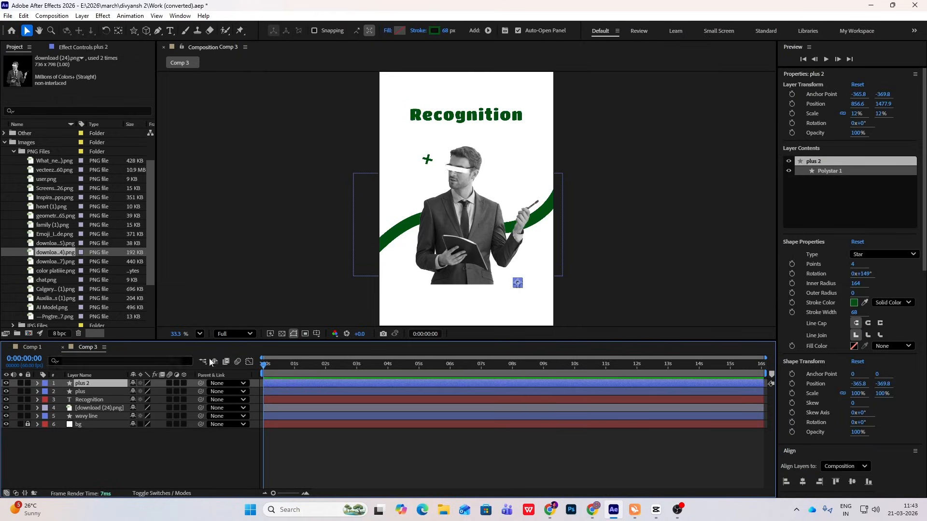
- Duplicate the plus 2 layer, place the copy to the lower left of the businessman and rotate it to -45°
key("ctrl+d")
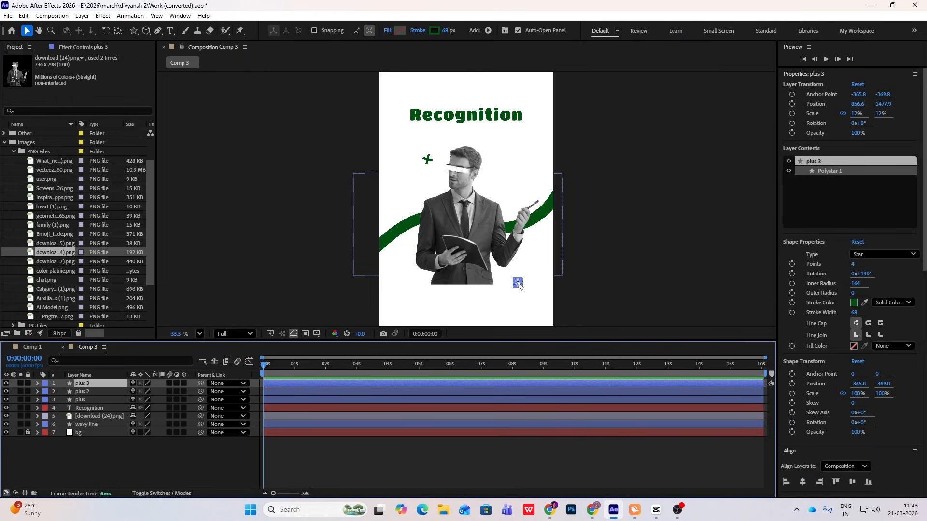
left_click_drag(519, 287, 409, 309)
key("r")
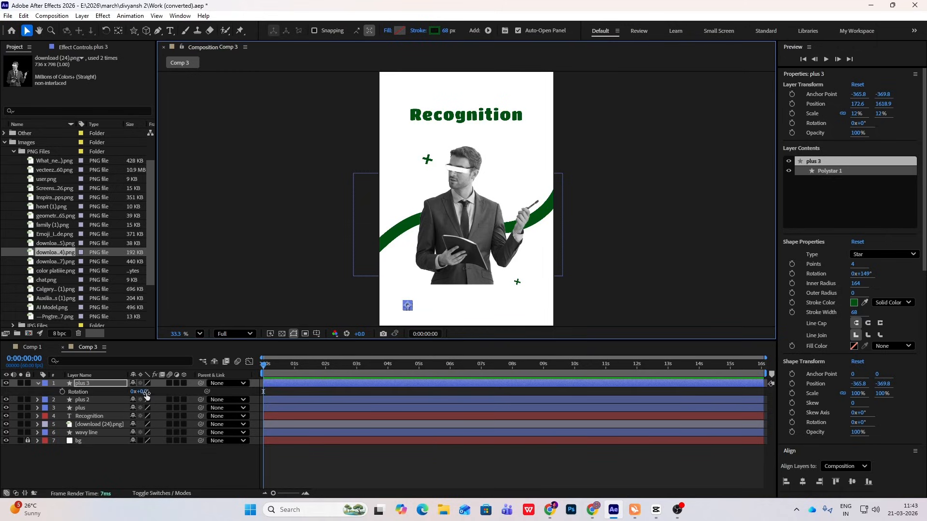
left_click_drag(147, 395, 124, 395)
left_click(149, 462)
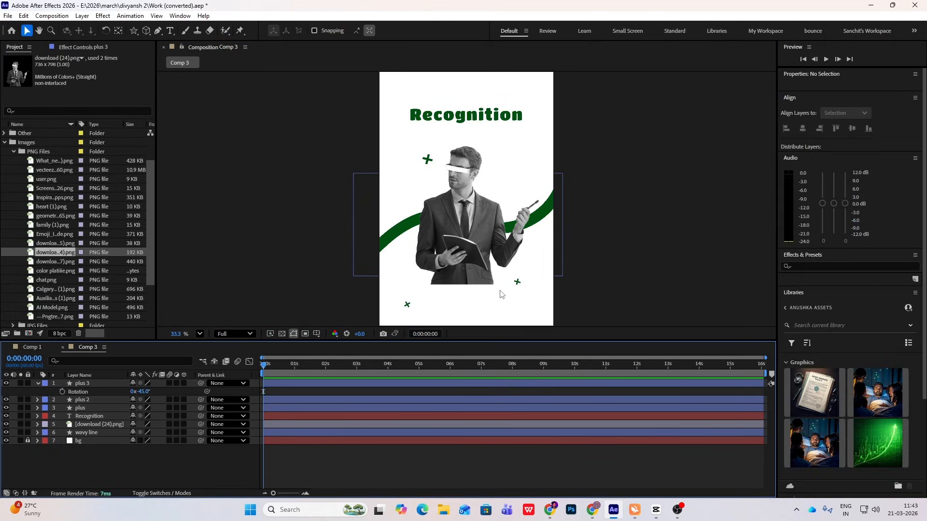
- Scale the lower-left plus 3 shape to 16%
left_click(92, 383)
key("s")
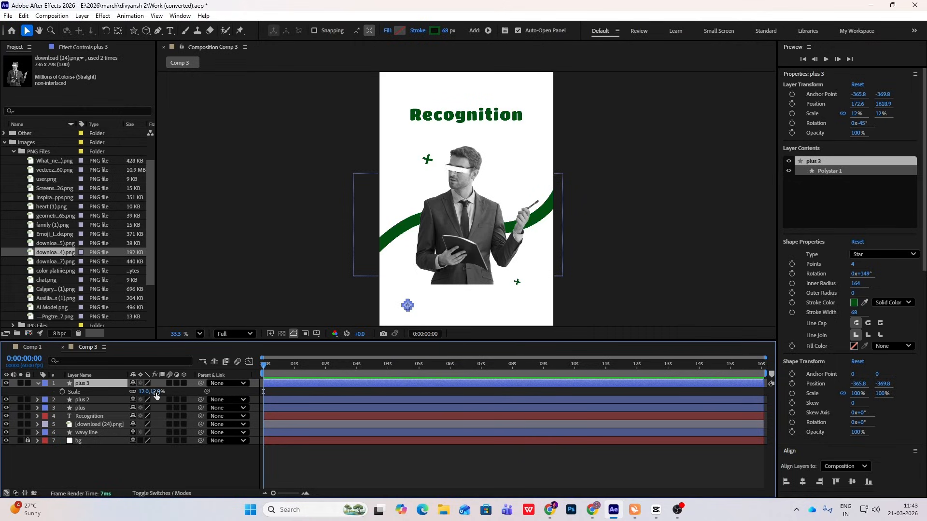
left_click_drag(155, 393, 160, 392)
left_click(169, 462)
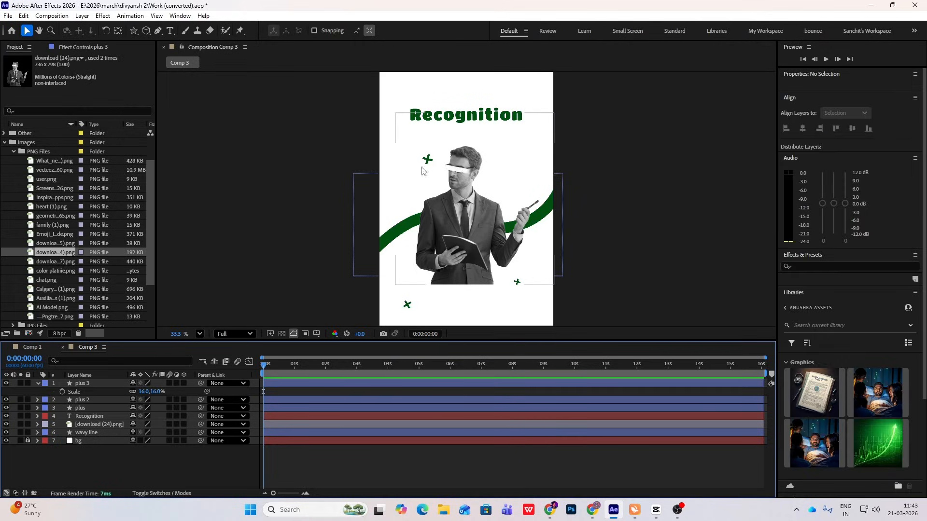
- Compare the scene with the reference frame in CapCut, return to After Effects and collapse the plus 3 layer's properties
left_click(654, 511)
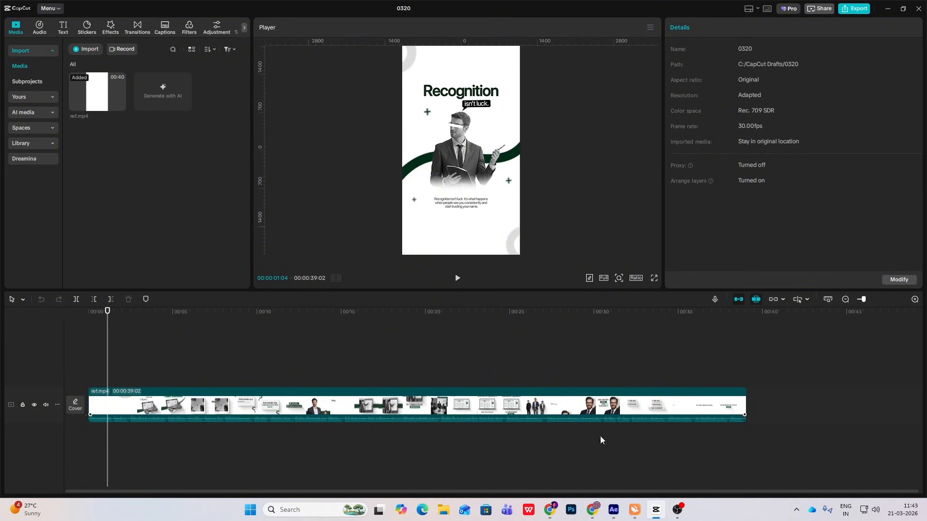
key("alt+Tab")
left_click(37, 383)
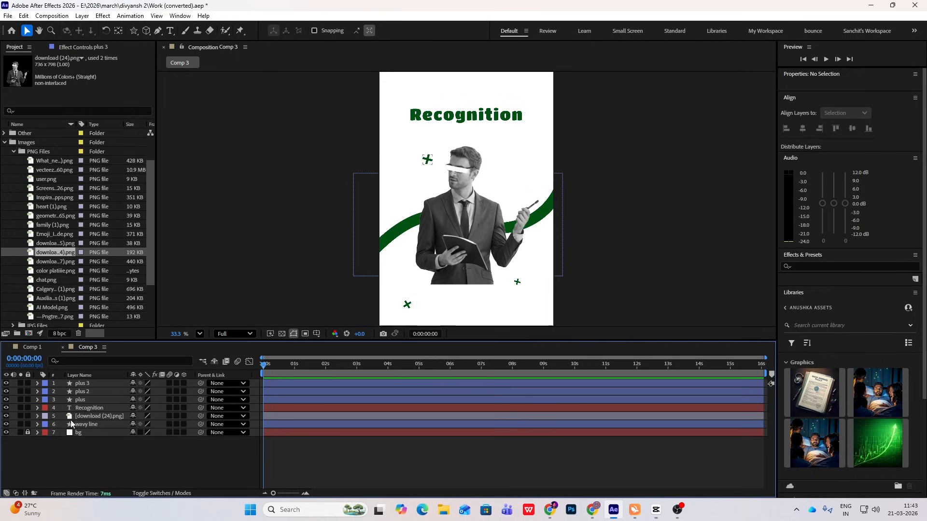
- Set the Pen tool's stroke and fill colours to black, checking the "isn't luck." label in the CapCut reference
left_click(156, 31)
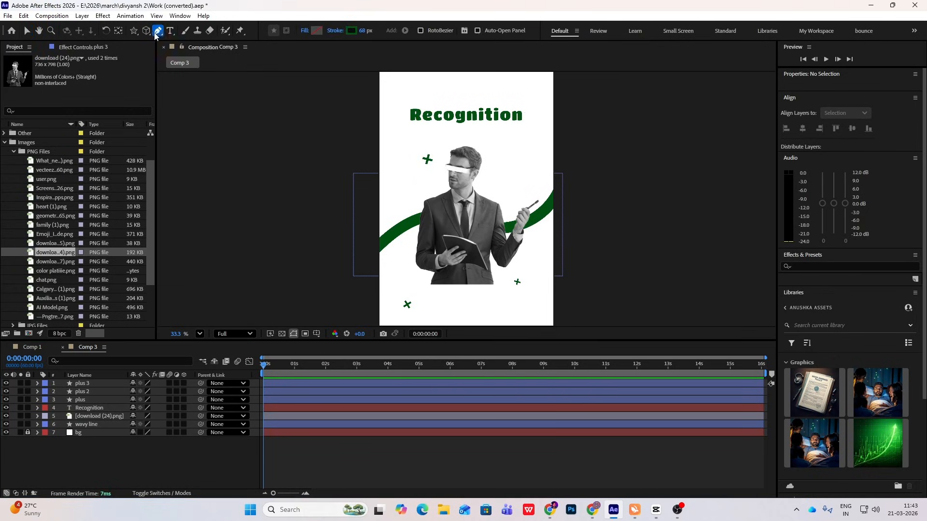
left_click(349, 30)
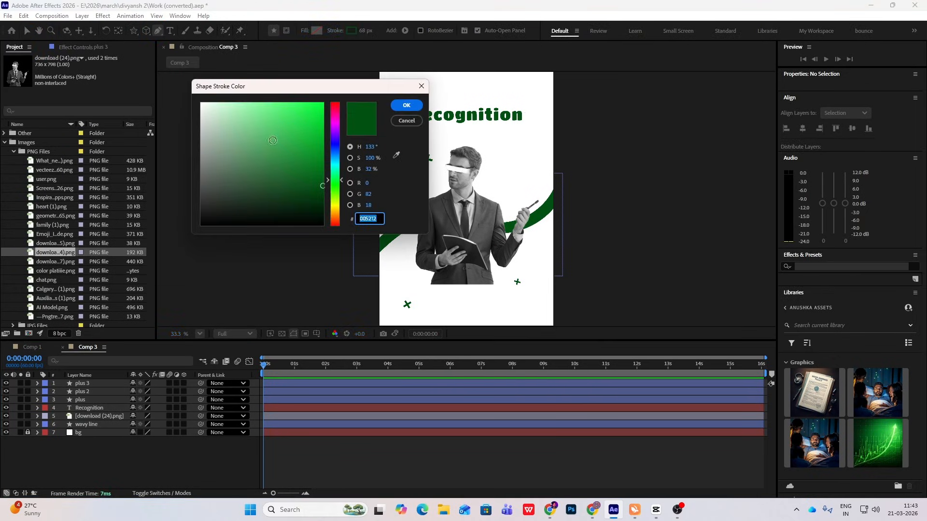
left_click(251, 224)
left_click(406, 105)
left_click(655, 511)
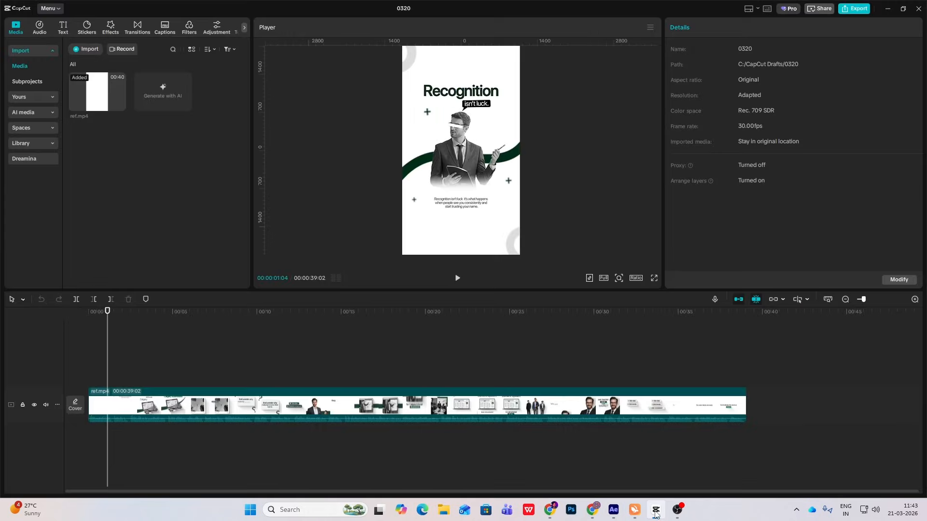
left_click(656, 513)
left_click(317, 32)
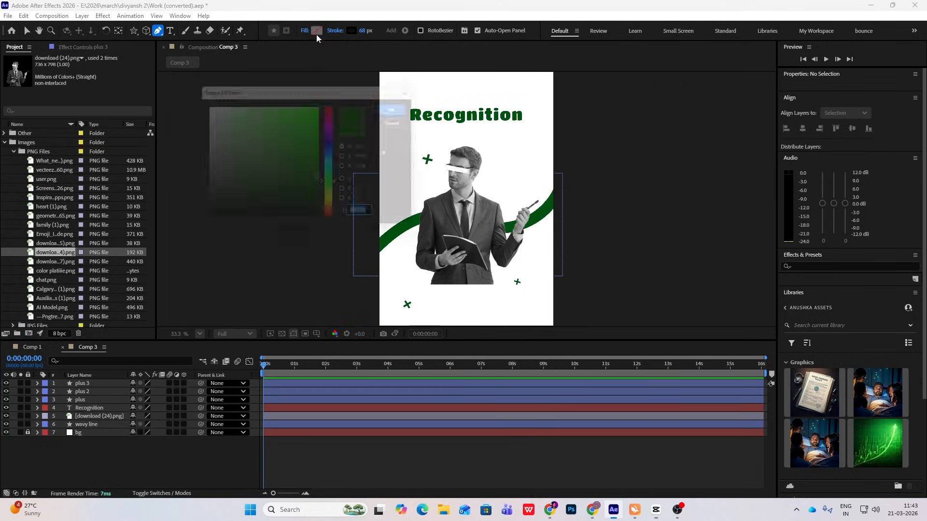
left_click(406, 107)
- Start a pen path with a short diagonal segment just above the businessman's head and set its stroke width to 6 px
scroll(502, 145, "up", 5)
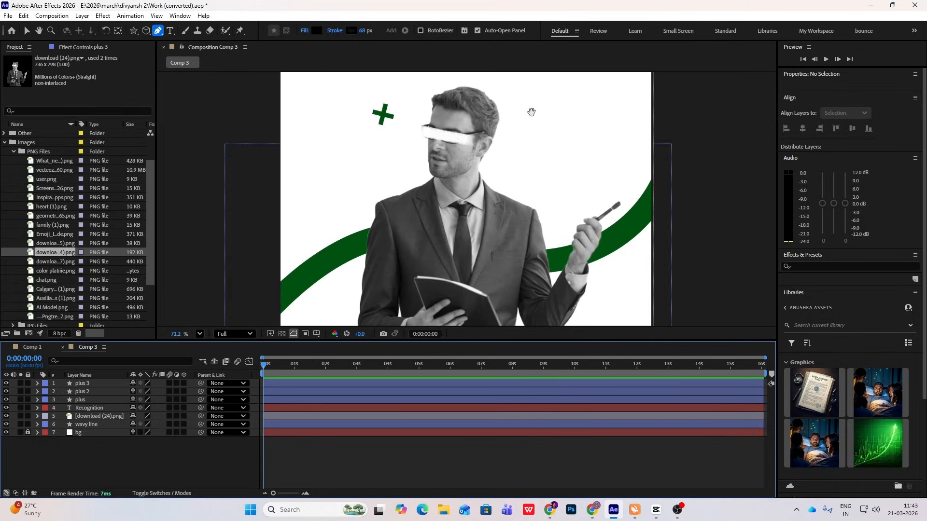
left_click_drag(531, 112, 390, 219)
key("g")
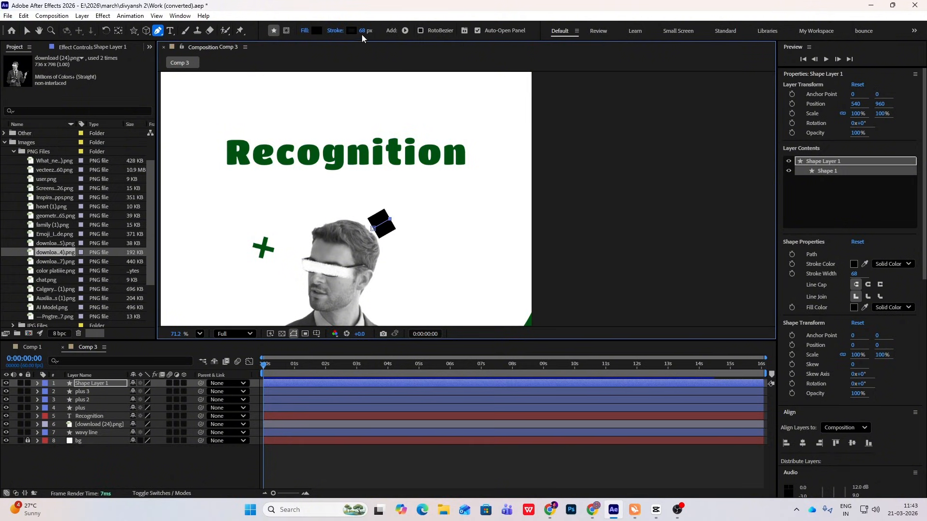
left_click_drag(362, 31, 342, 42)
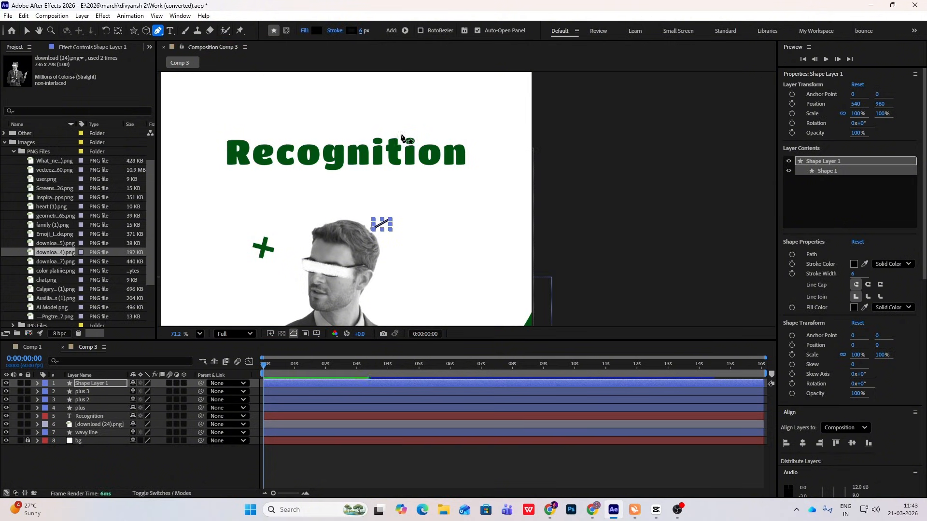
- Complete the path as a closed black rectangular speech bubble below the headline, with its tail pointing at the head
left_click(432, 218)
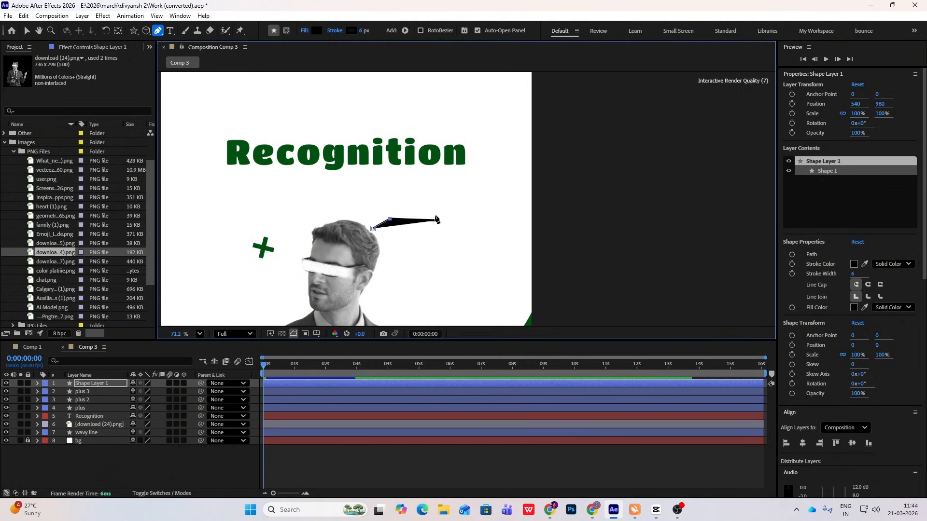
left_click(433, 191)
left_click(341, 190)
left_click(379, 218)
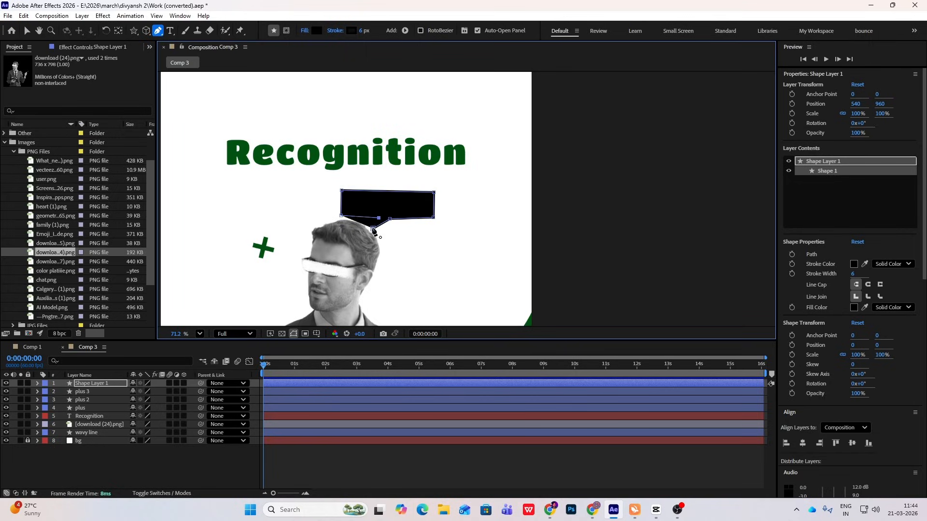
left_click(372, 228)
scroll(419, 204, "down", 2)
scroll(424, 217, "up", 3)
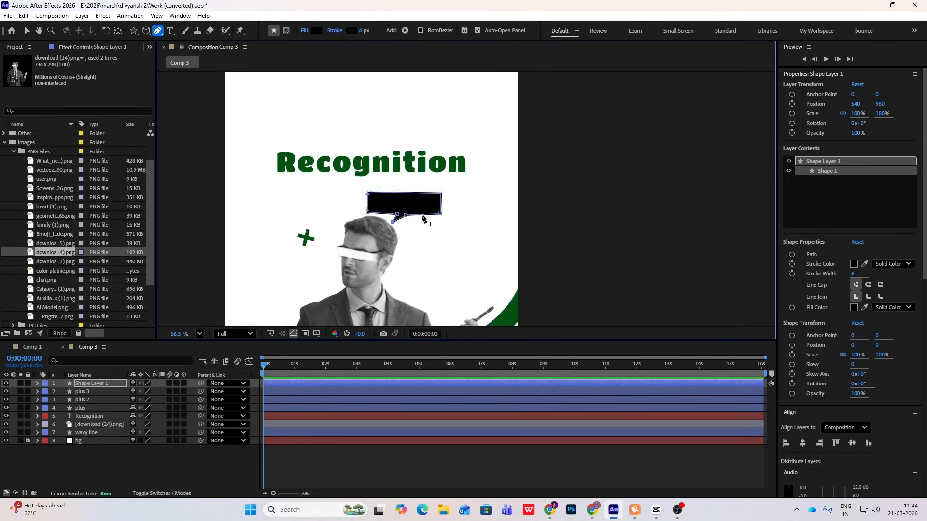
- Finish the bubble shape and rename its layer "speech bubble"
left_click(197, 462)
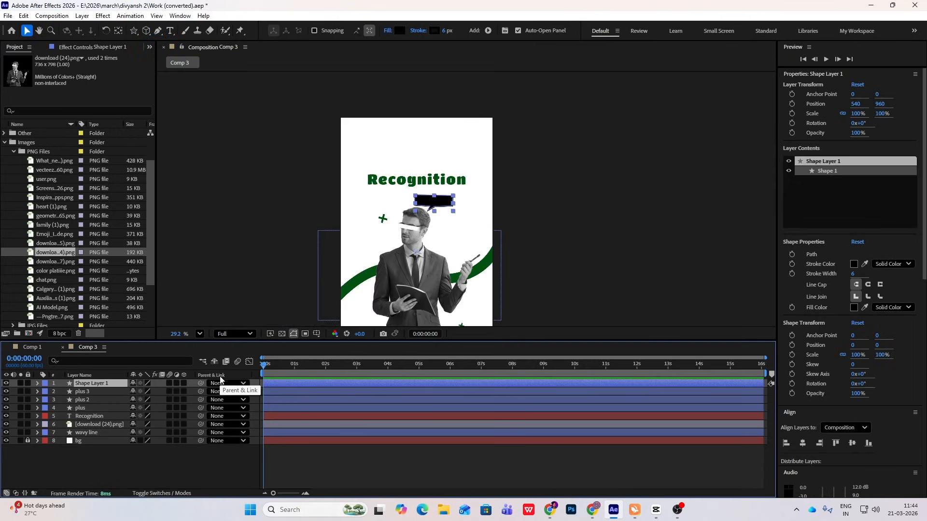
key("Return")
type("speech bu")
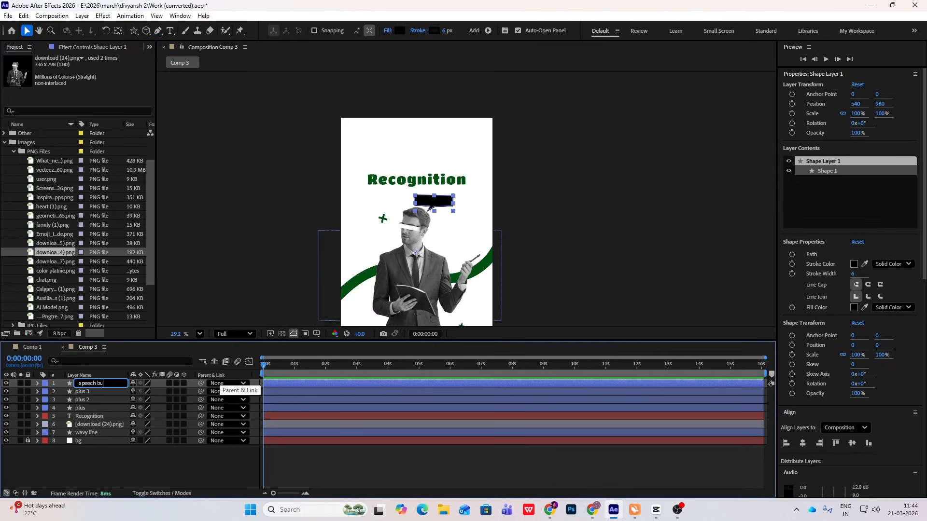
type("bble")
left_click(135, 454)
left_click(104, 384)
- Move the speech bubble layer's anchor point to the tip of its tail, at about 72, -300
scroll(417, 205, "up", 1)
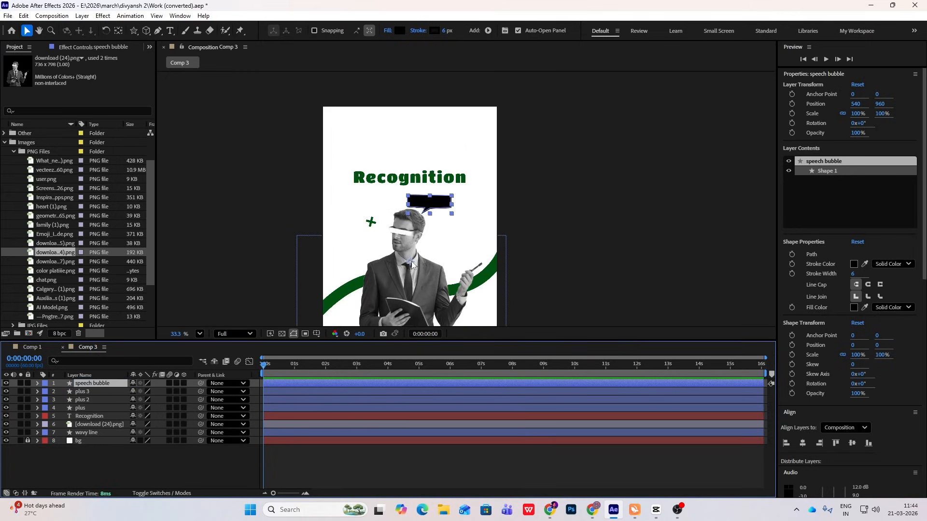
key("y")
left_click_drag(411, 260, 419, 251)
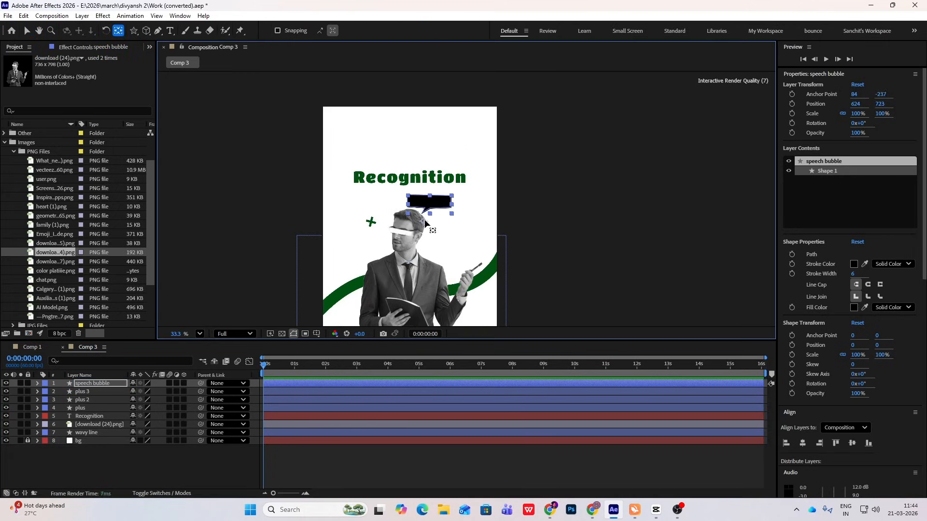
left_click_drag(423, 216, 423, 216)
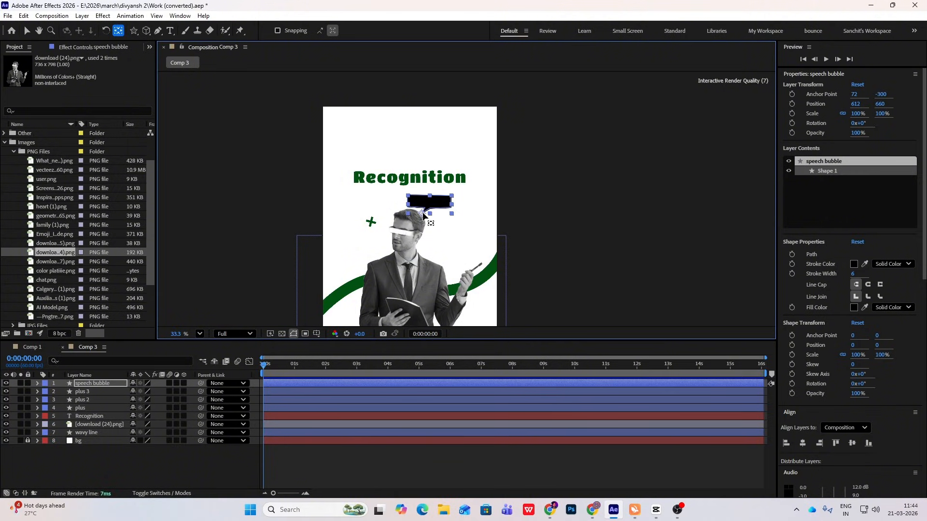
key("v")
scroll(466, 145, "up", 5)
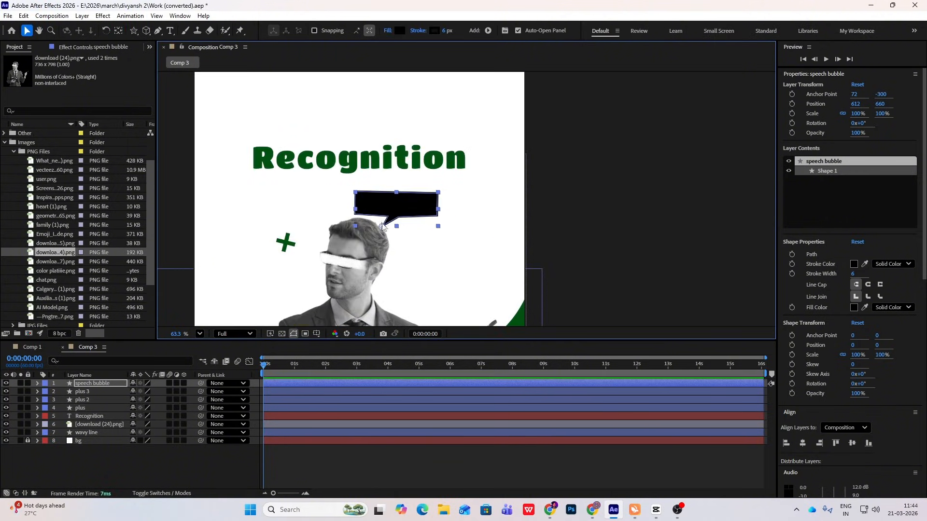
scroll(382, 227, "down", 5)
- Switch to CapCut, scrub the first second of the reference to study the headline and bubble entrance, and return to After Effects
left_click(655, 509)
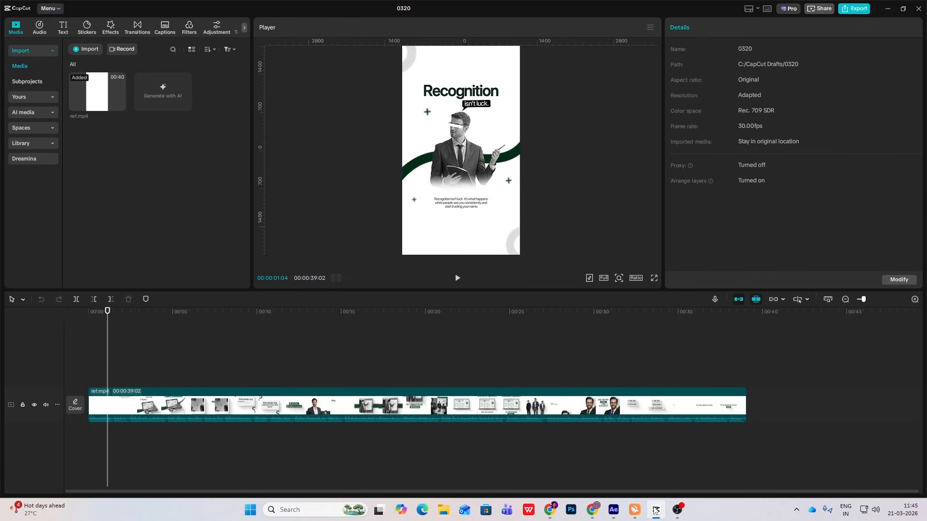
left_click(655, 509)
left_click(655, 510)
left_click(655, 510)
left_click(655, 510)
left_click_drag(105, 379, 100, 379)
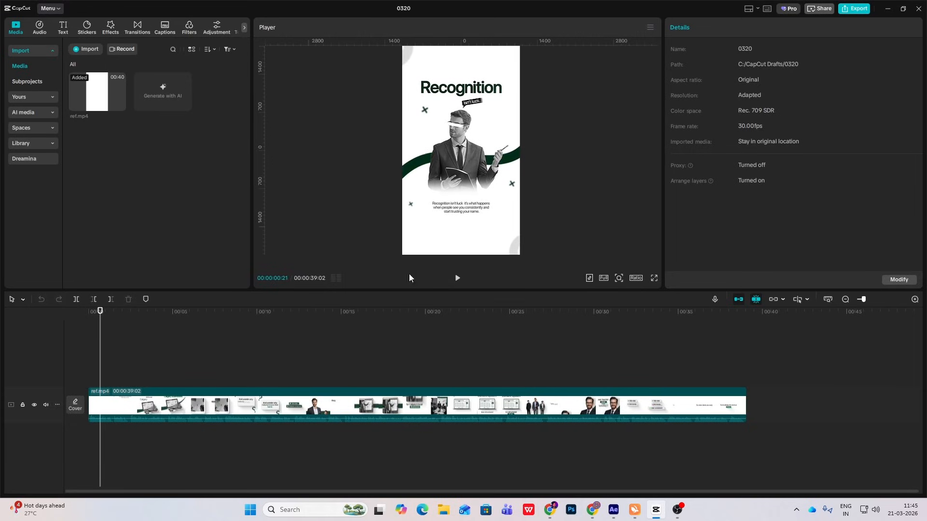
mouse_move(101, 380)
left_mouse_down()
mouse_move(87, 382)
mouse_move(96, 383)
left_mouse_up()
left_click(613, 510)
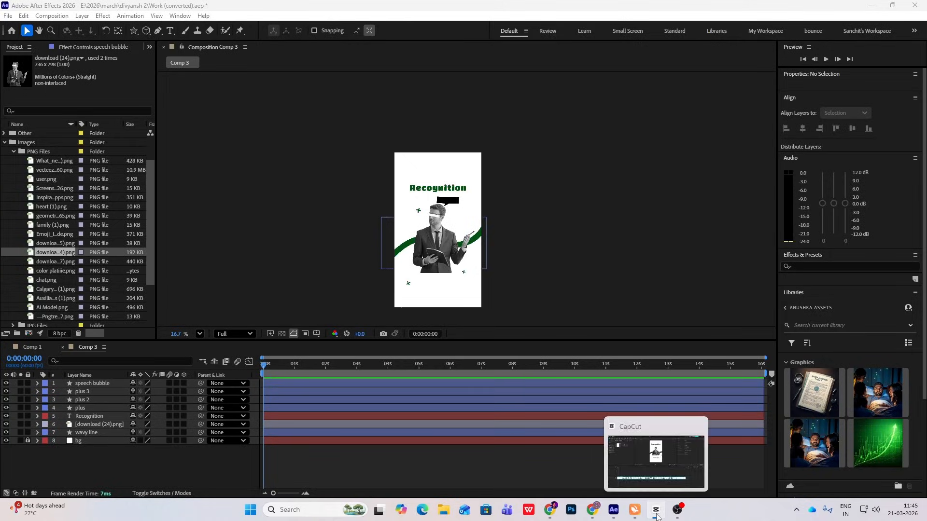
- Add an Opacity text animator to the Recognition layer, set its opacity to 0% and expand its range selector
scroll(461, 280, "up", 3)
left_click(403, 175)
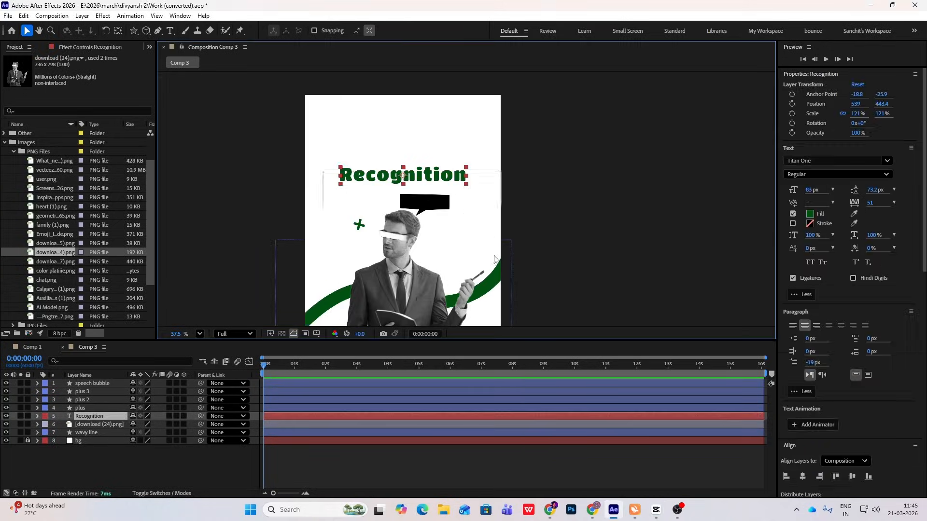
left_click(37, 416)
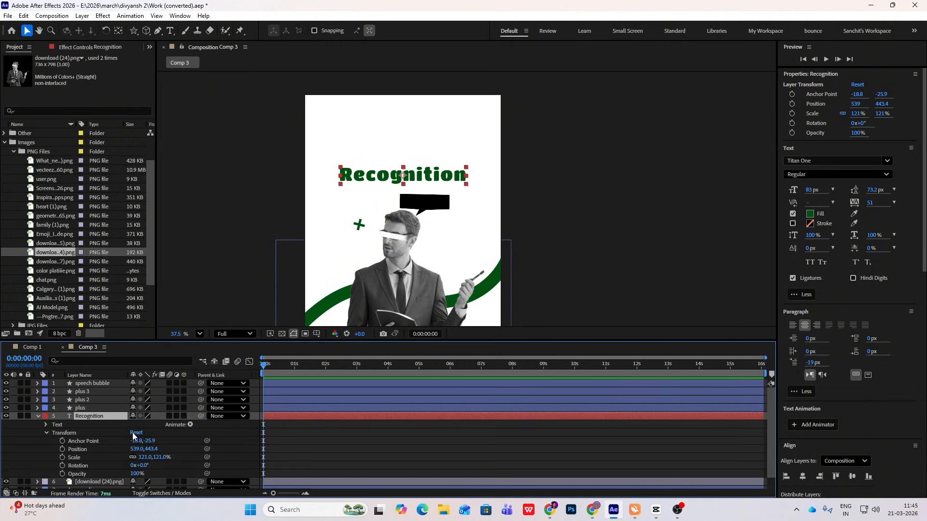
left_click(189, 425)
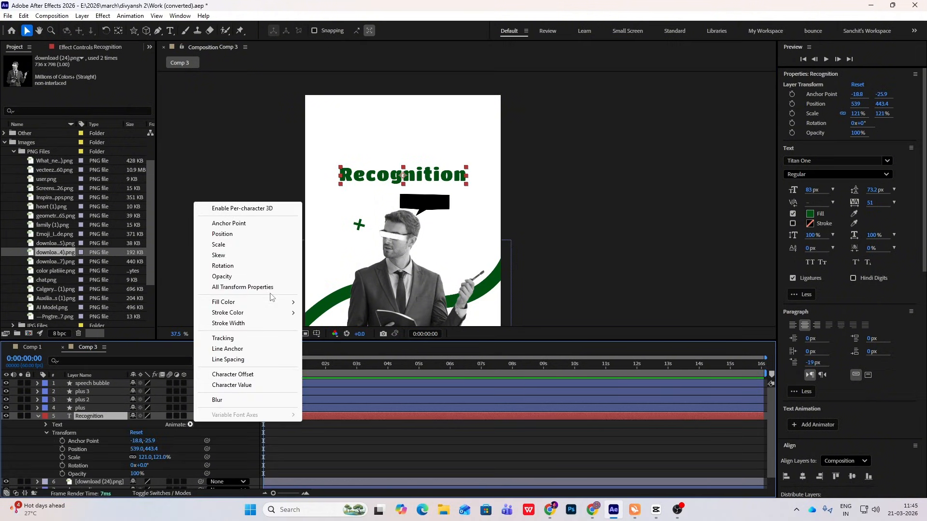
left_click(241, 276)
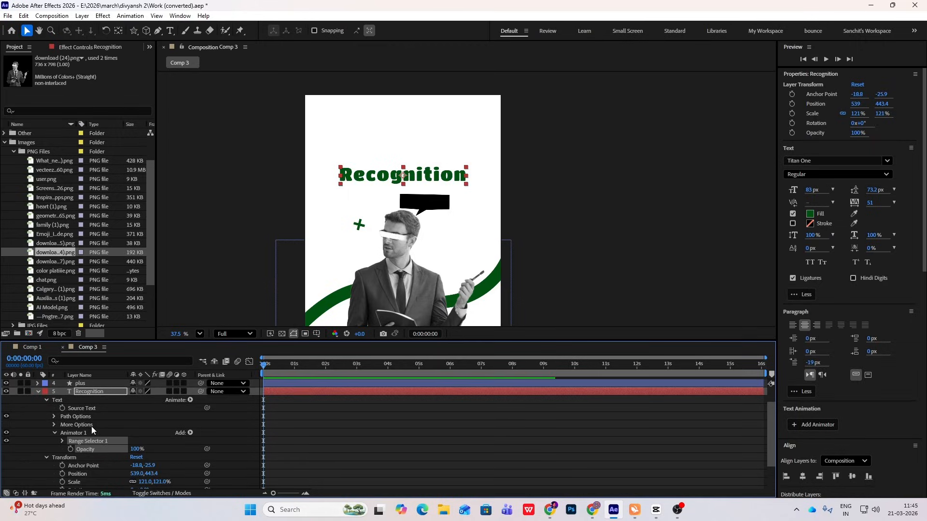
left_click_drag(137, 414, 62, 405)
left_click(63, 403)
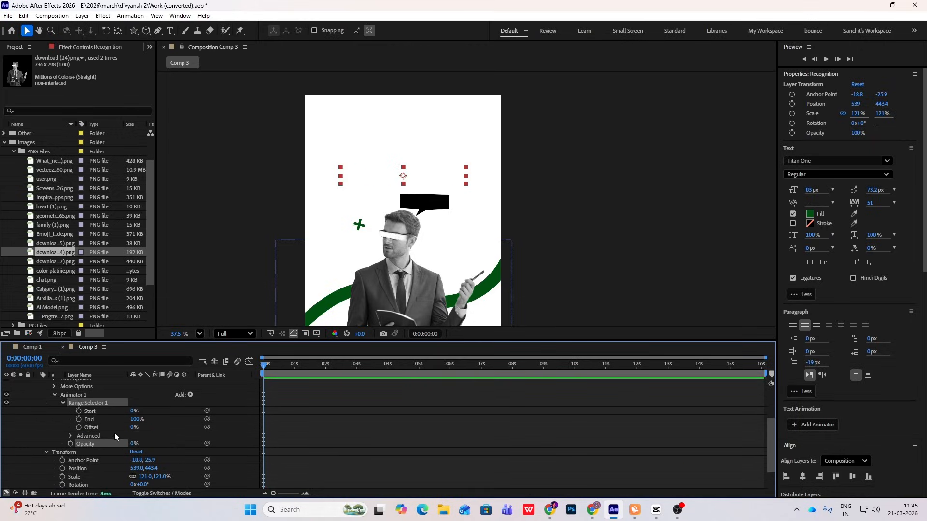
- Keyframe the range selector's Offset from 0% at 0:00 to 100% at 1:00
left_click(78, 427)
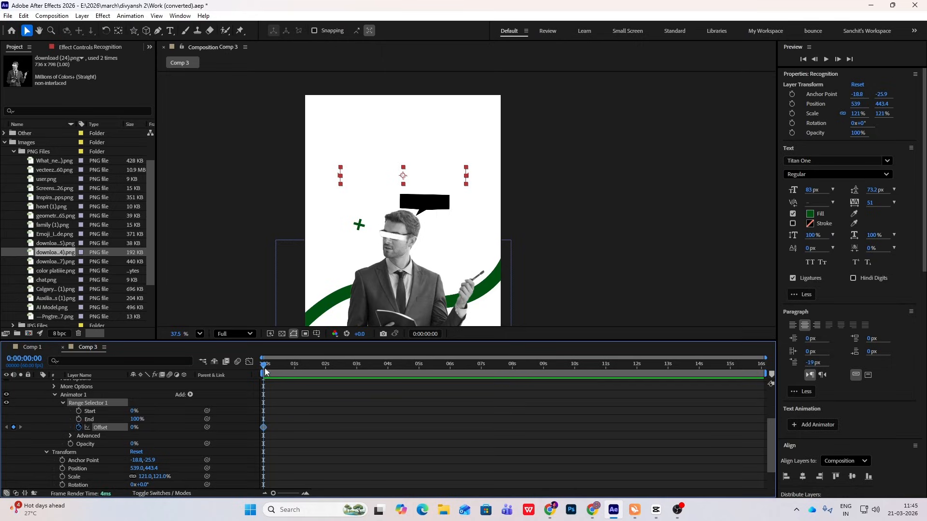
left_click_drag(264, 366, 294, 377)
left_click(13, 427)
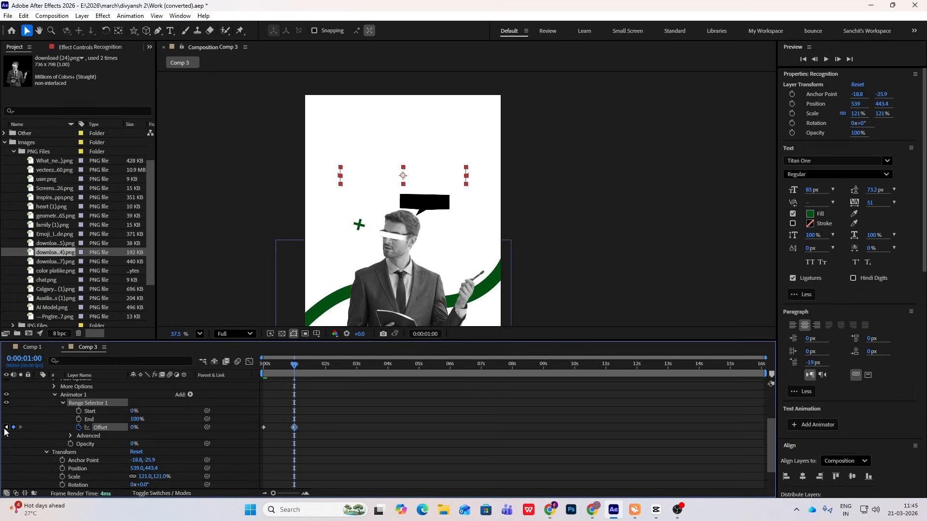
left_click(7, 427)
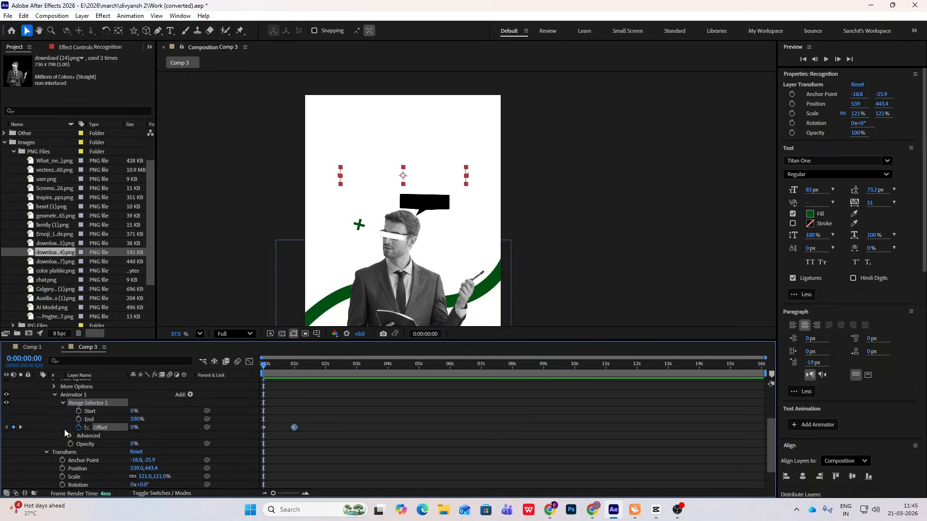
left_click(20, 427)
left_click_drag(134, 428, 193, 428)
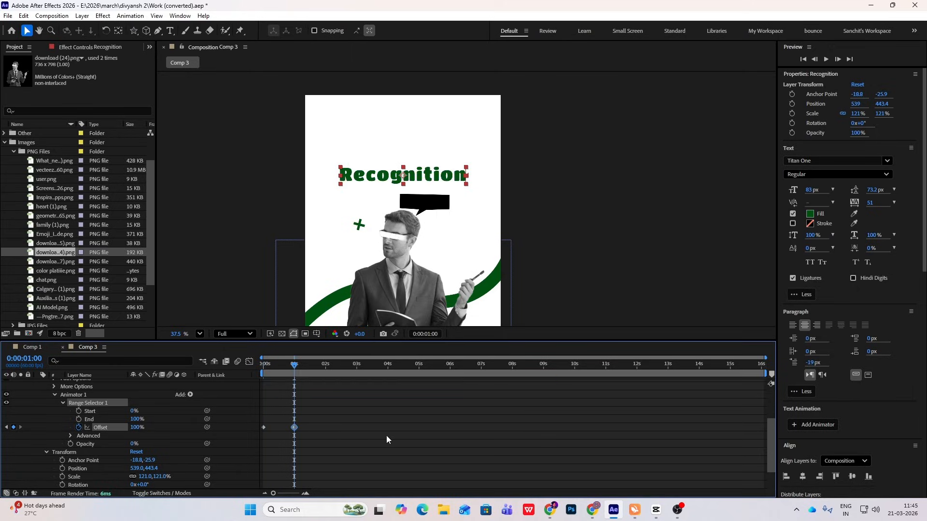
- Ease the Offset keyframes, reshape the speed curve to peak earlier with a longer slow-down, and preview the headline reveal
left_click(292, 366)
left_click_drag(293, 367, 257, 447)
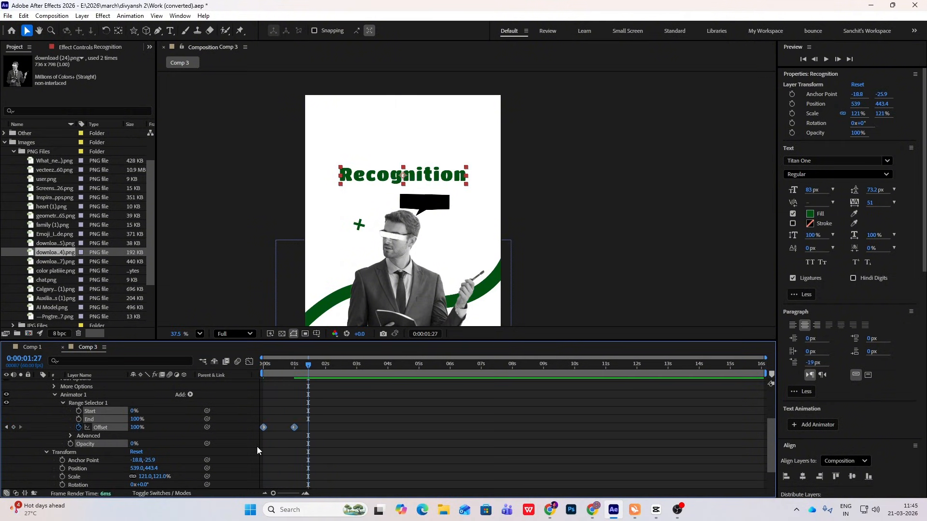
key("shift+F3")
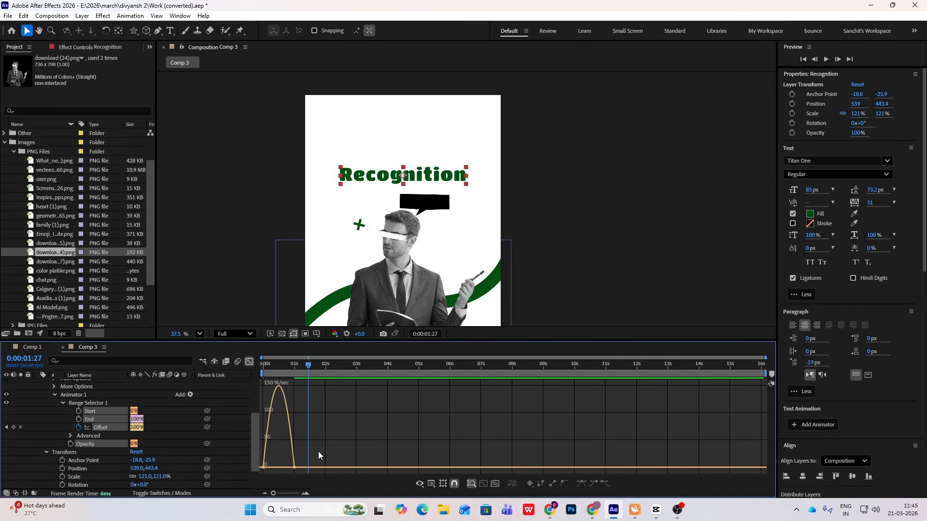
left_click_drag(308, 367, 260, 381)
scroll(293, 455, "up", 1)
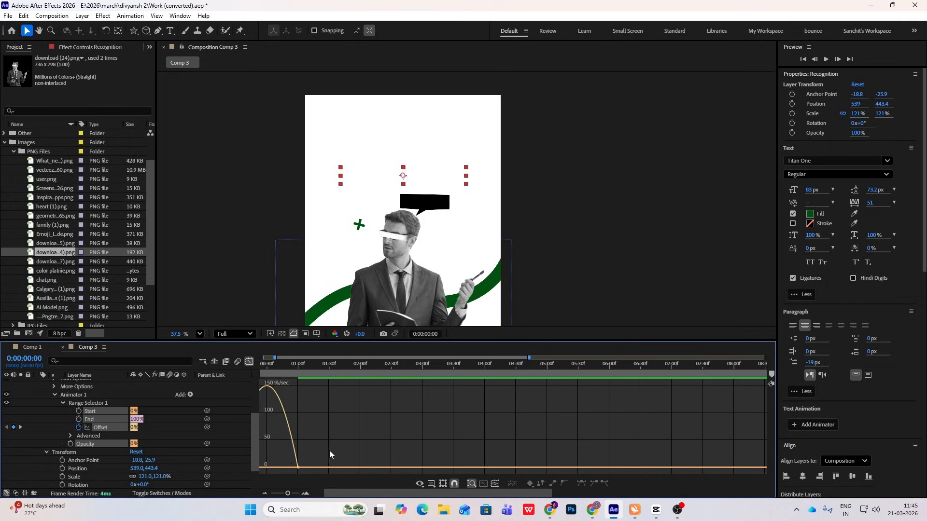
left_click_drag(351, 443, 184, 501)
left_click_drag(316, 468, 295, 470)
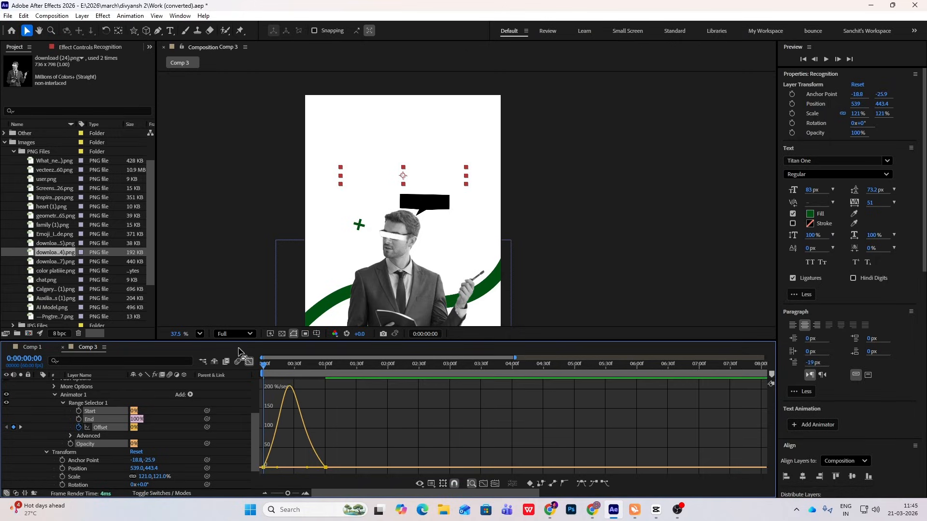
left_click(249, 362)
key("space")
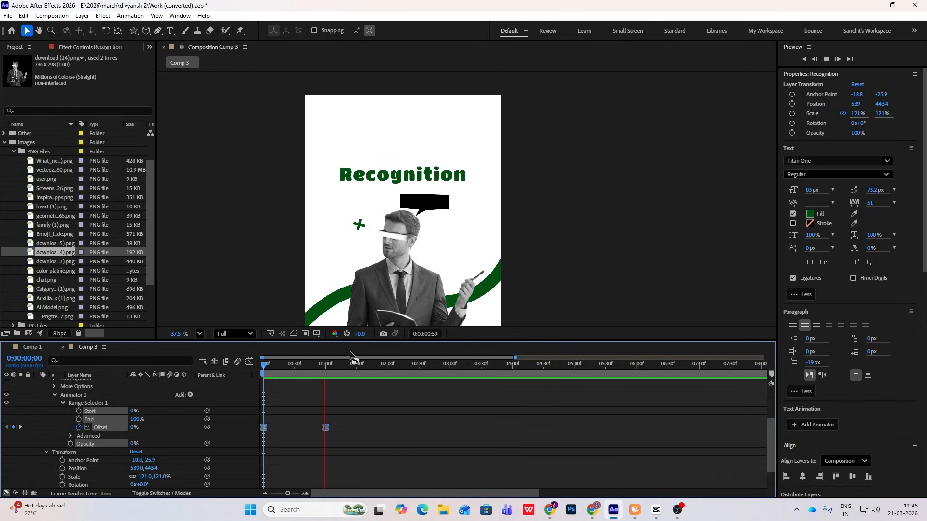
- Check the "isn't luck." label around 1:01 in the CapCut reference and return to After Effects
scroll(474, 238, "down", 3)
left_click(489, 229)
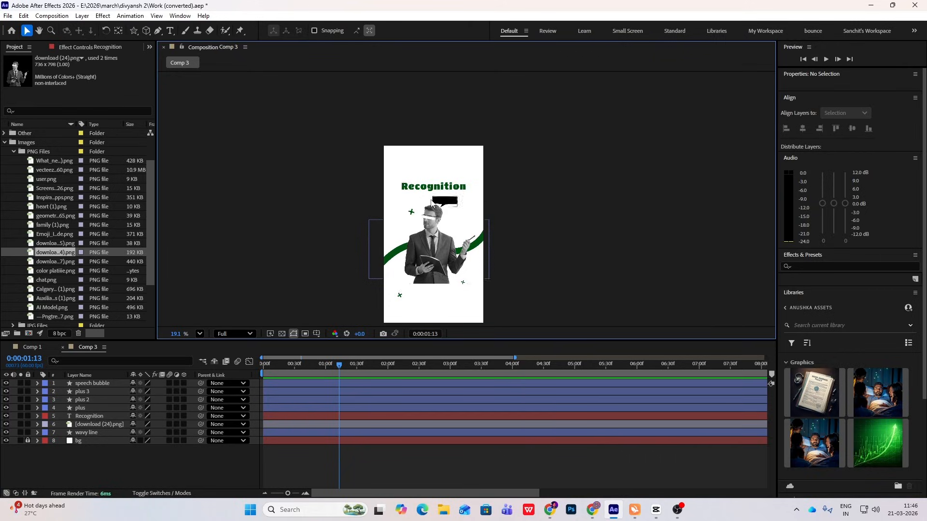
scroll(432, 202, "up", 2)
left_click(656, 510)
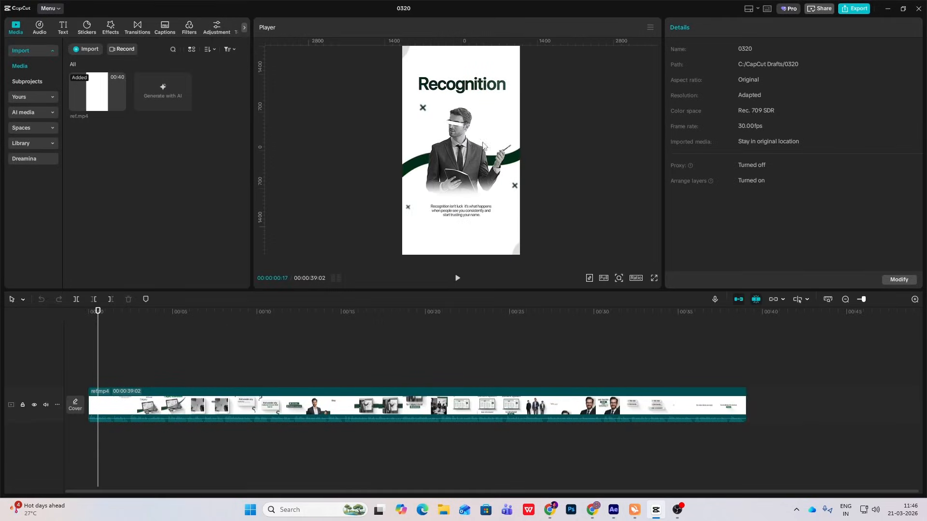
left_click_drag(102, 370, 105, 372)
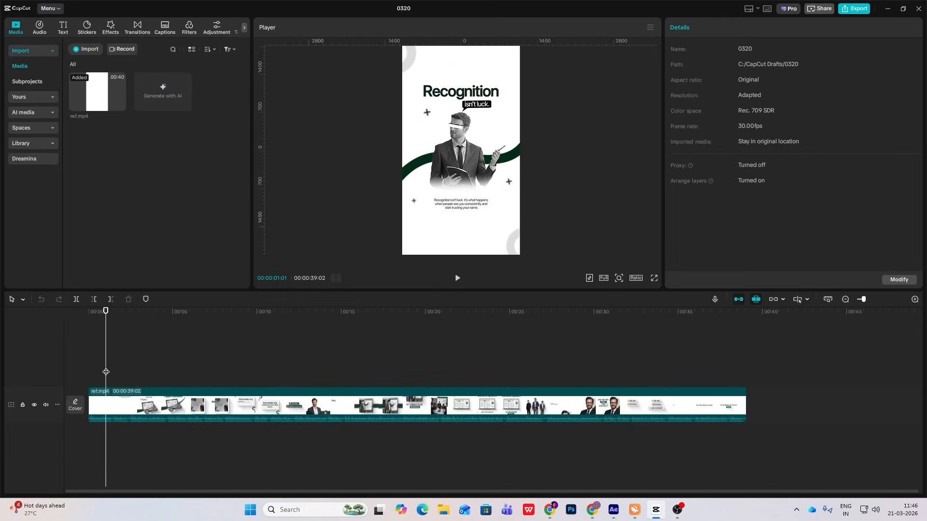
left_click(657, 516)
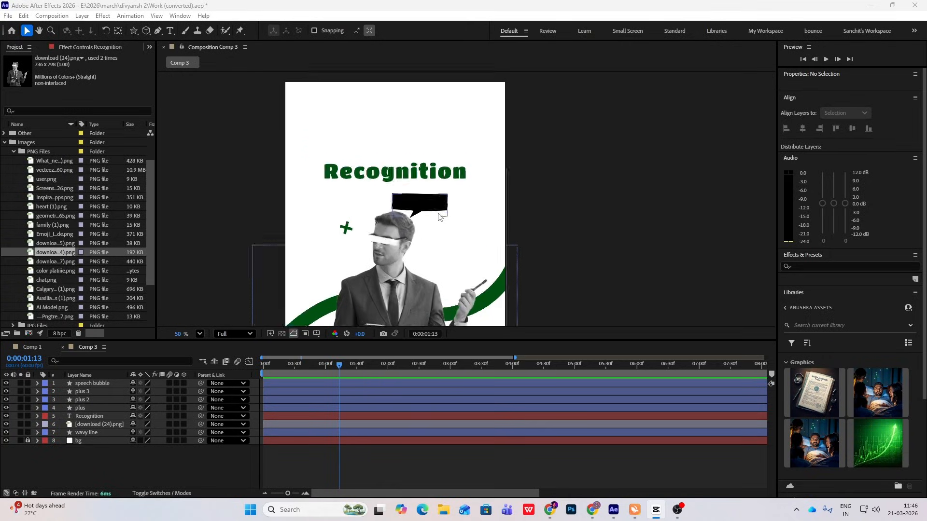
- Add a text layer reading "isn't luck", centre its anchor point and place it over the speech bubble
right_click(103, 463)
mouse_move(120, 337)
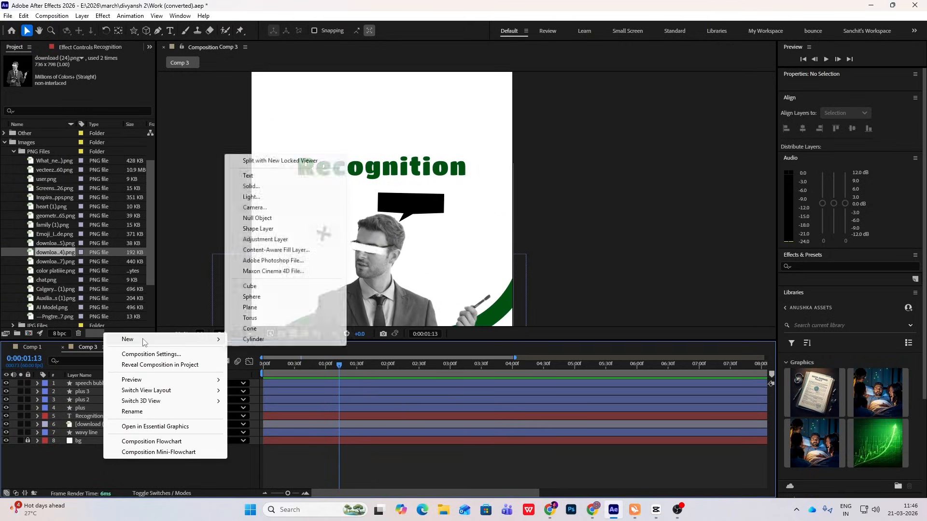
left_click(255, 177)
type("isn't luck")
key("Escape")
key("ctrl+alt+Home")
left_click_drag(375, 286, 411, 206)
- Scale the "isn't luck" text to 44%, centre it inside the speech bubble and rotate it 2°
key("s")
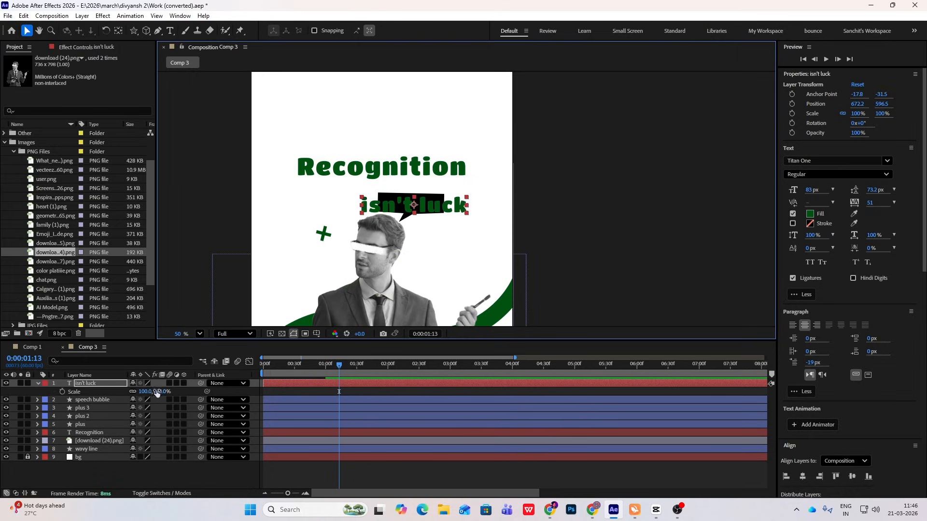
left_click_drag(159, 392, 135, 391)
scroll(365, 220, "up", 3)
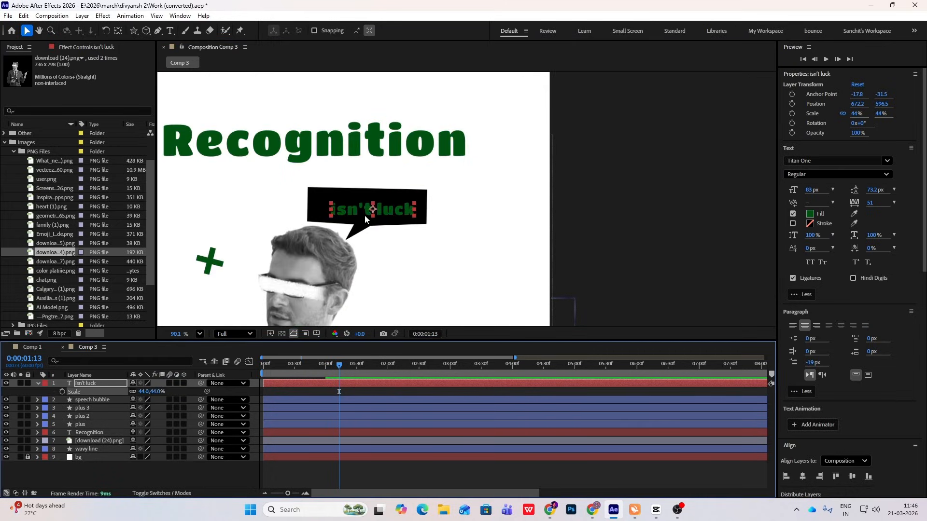
left_click_drag(372, 212, 365, 211)
key("r")
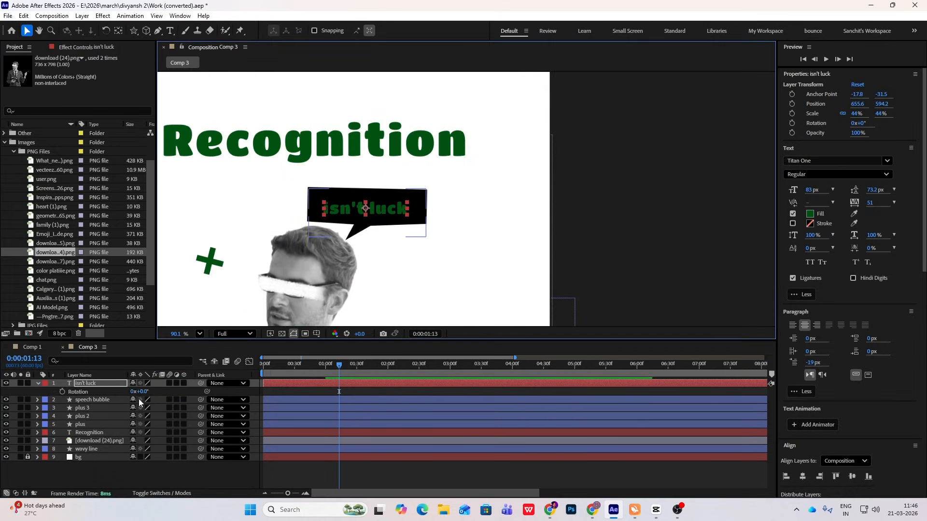
left_click_drag(141, 392, 144, 392)
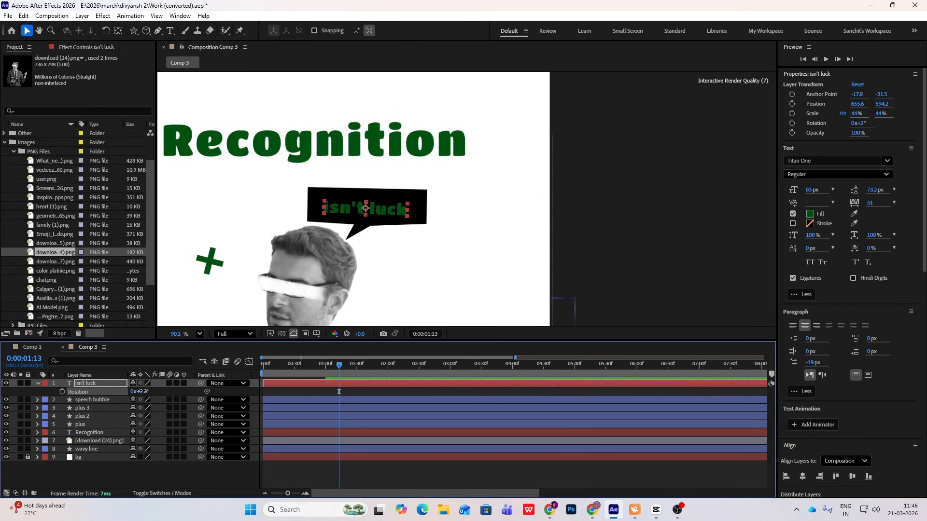
- Change the "isn't luck" text's font to TT Fors Trial Medium
left_click(227, 475)
left_click(379, 208)
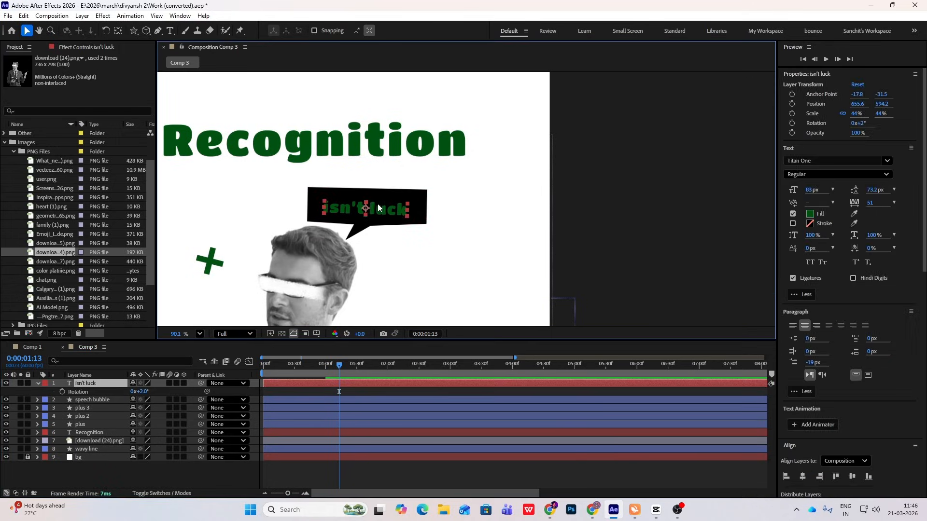
left_click(851, 161)
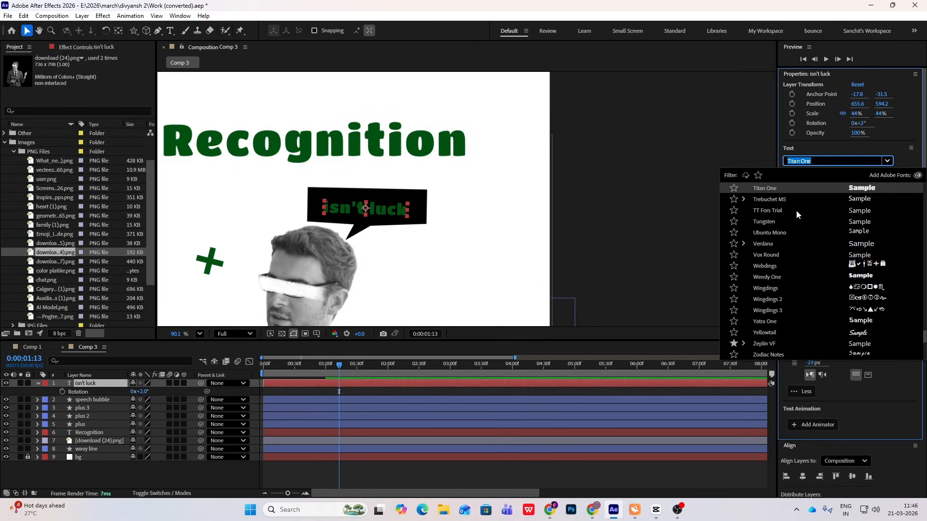
left_click(781, 210)
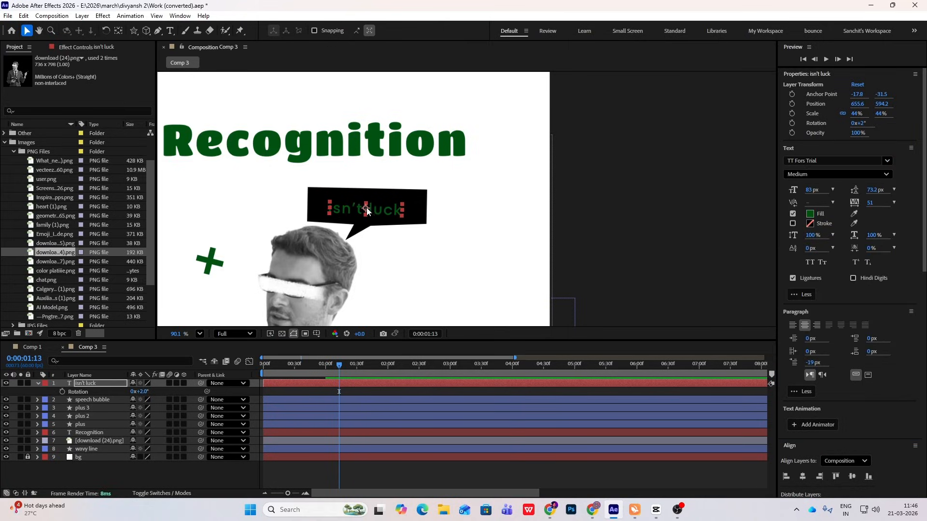
- Enlarge the "isn't luck" text to 59% and re-centre it inside the speech bubble
left_click_drag(367, 210, 367, 209)
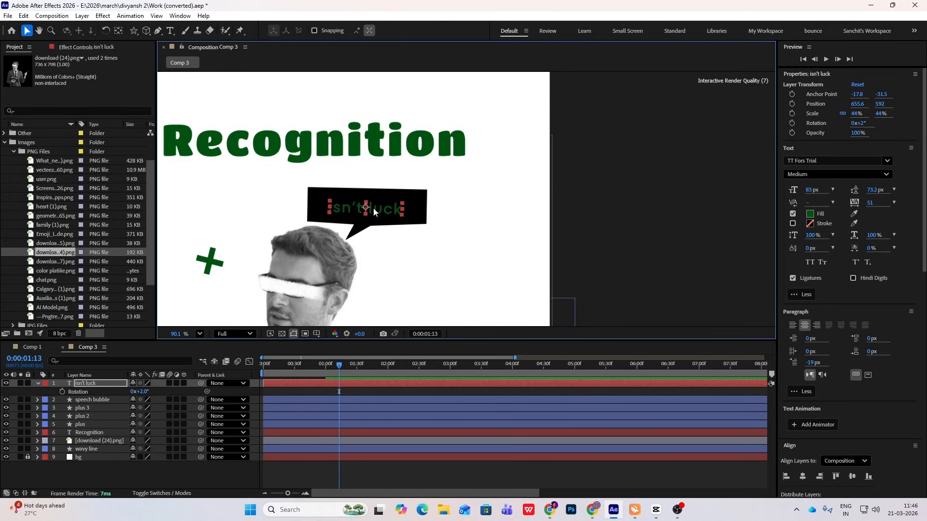
key("s")
left_click_drag(155, 393, 162, 393)
left_click_drag(369, 207, 369, 205)
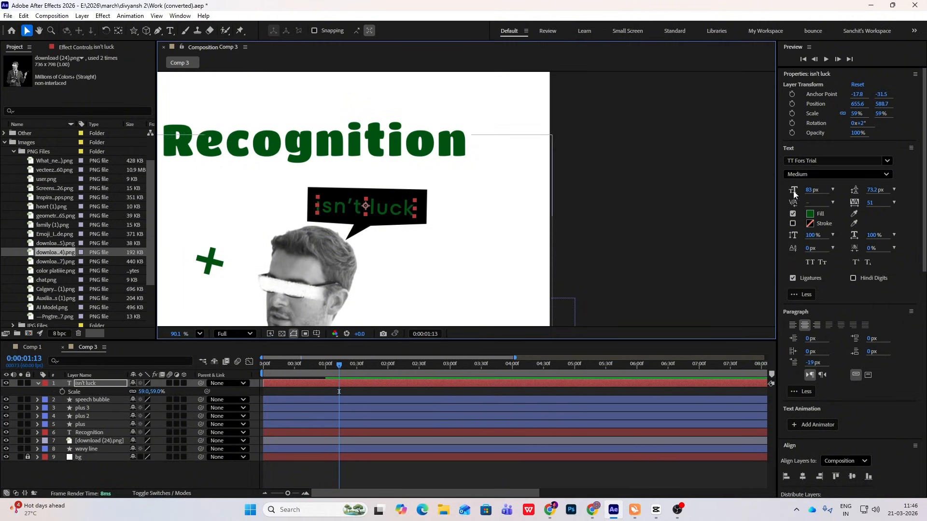
- Change the "isn't luck" text's fill colour to white (FFFFFF) and deselect the layer
left_click(811, 213)
type("FFFFFF")
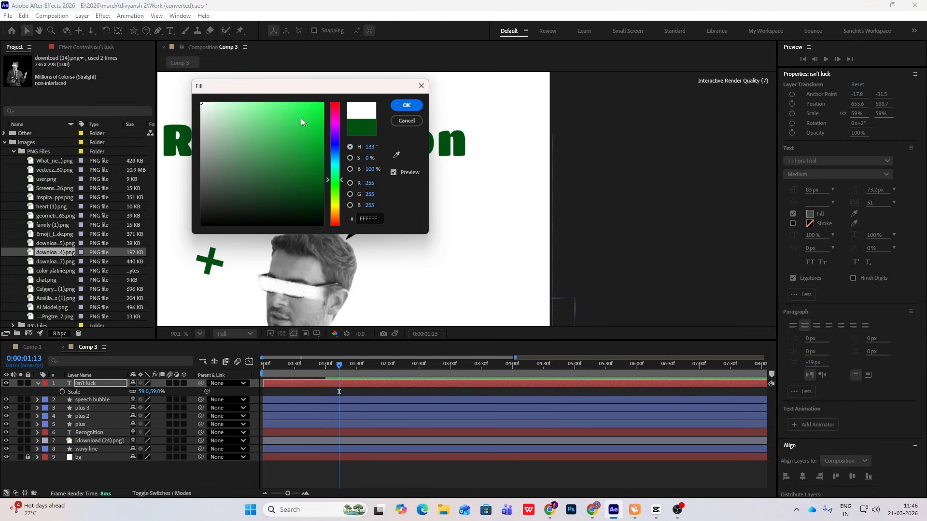
left_click(407, 106)
scroll(449, 203, "down", 3)
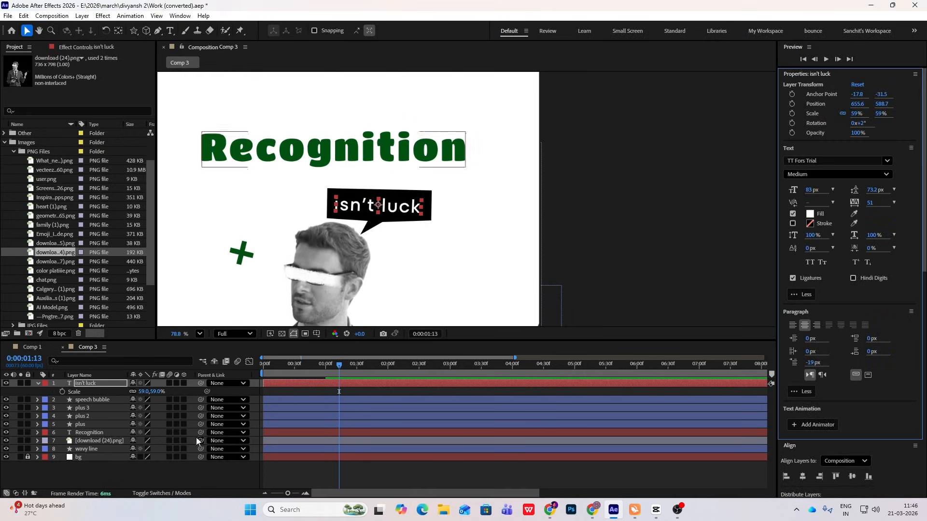
left_click(190, 473)
scroll(363, 236, "down", 2)
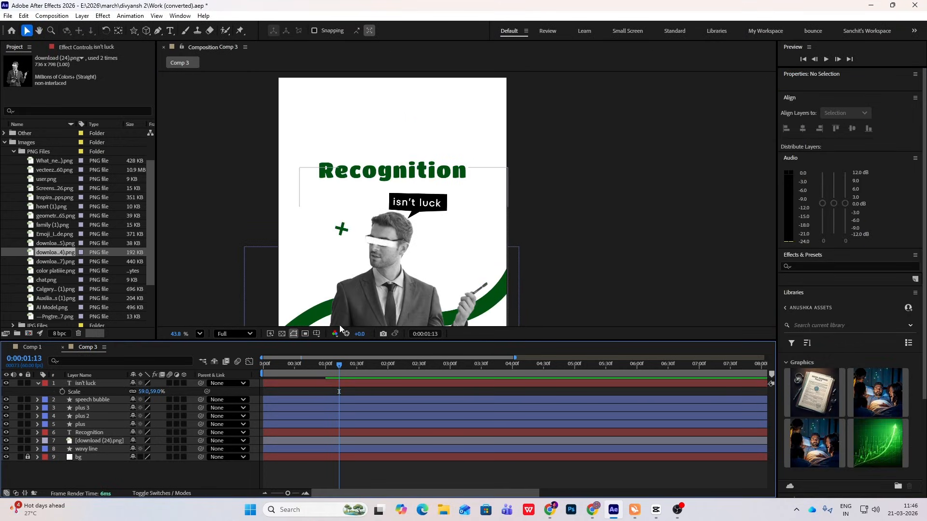
- Parent the "isn't luck" text layer to the speech bubble layer
left_click(38, 384)
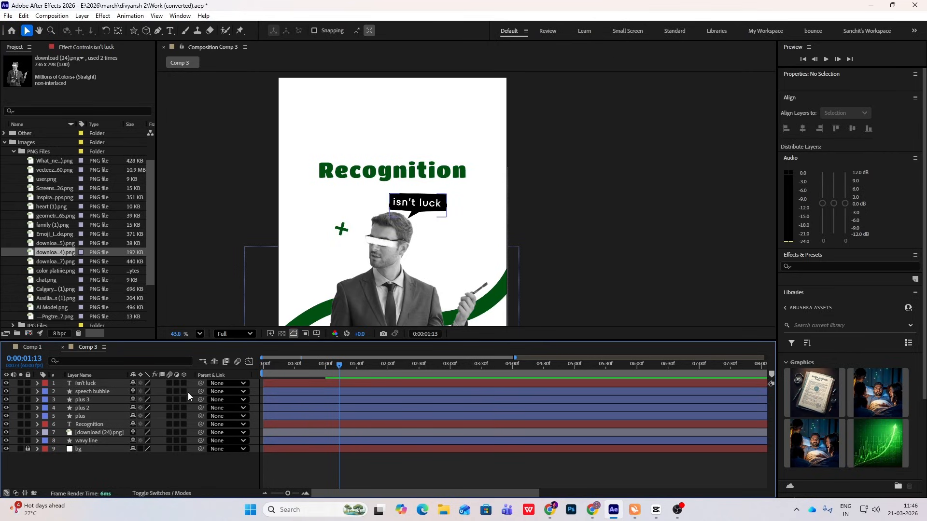
left_click(99, 386)
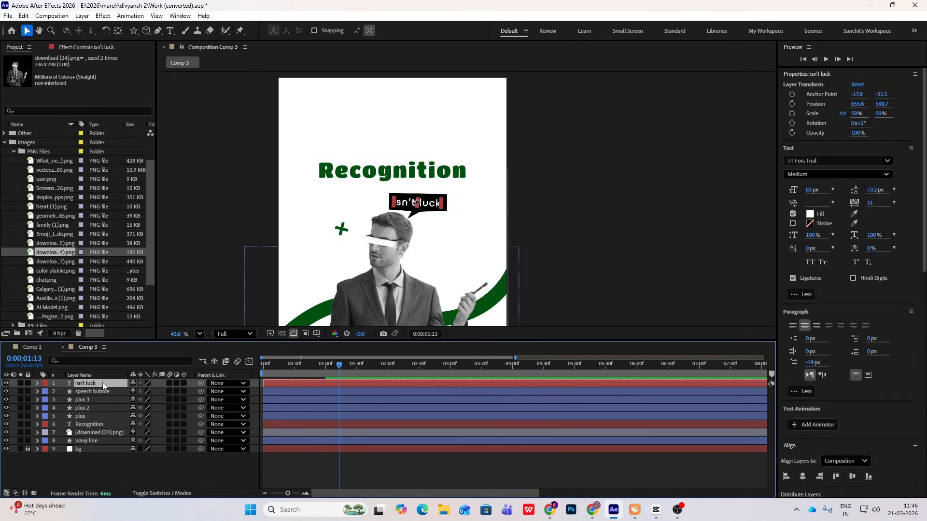
left_click(94, 392)
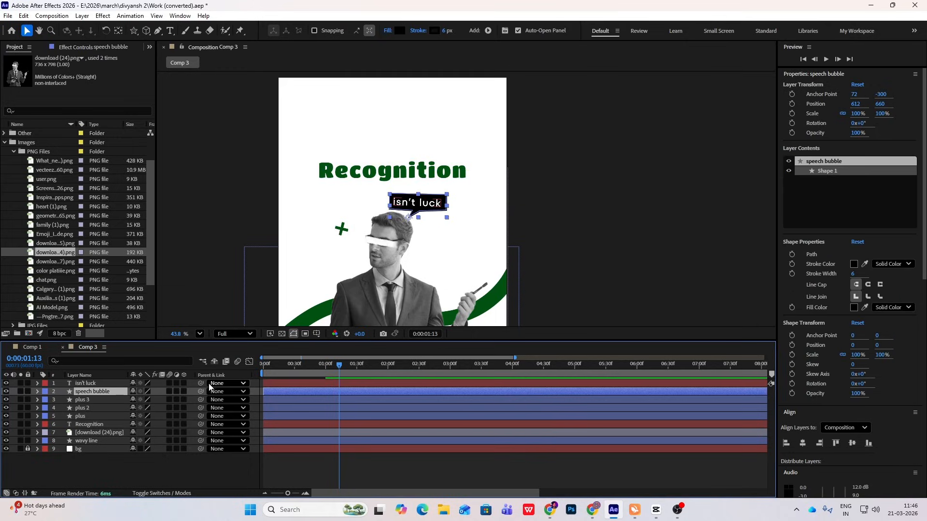
left_click_drag(187, 386, 109, 394)
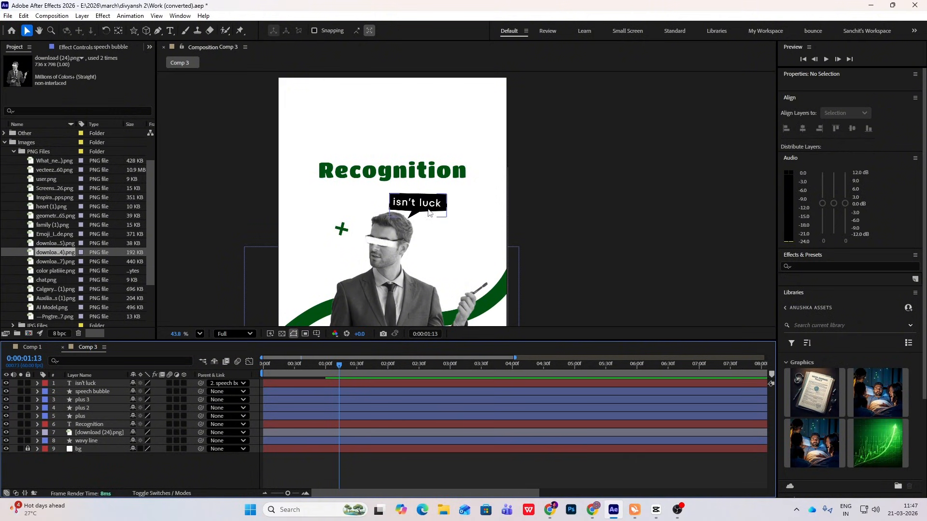
scroll(419, 210, "down", 1)
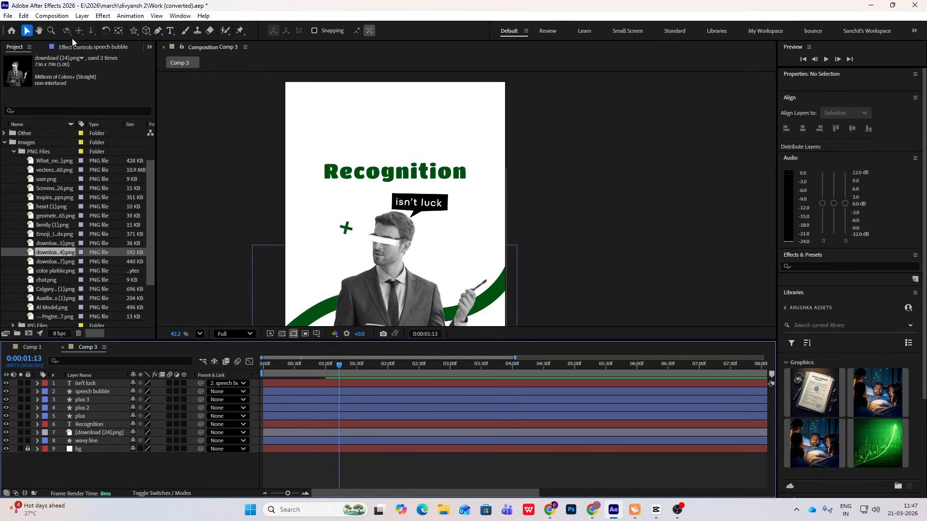
- Launch the BOUNCr-1.1 script and place its window beside the canvas
left_click(8, 16)
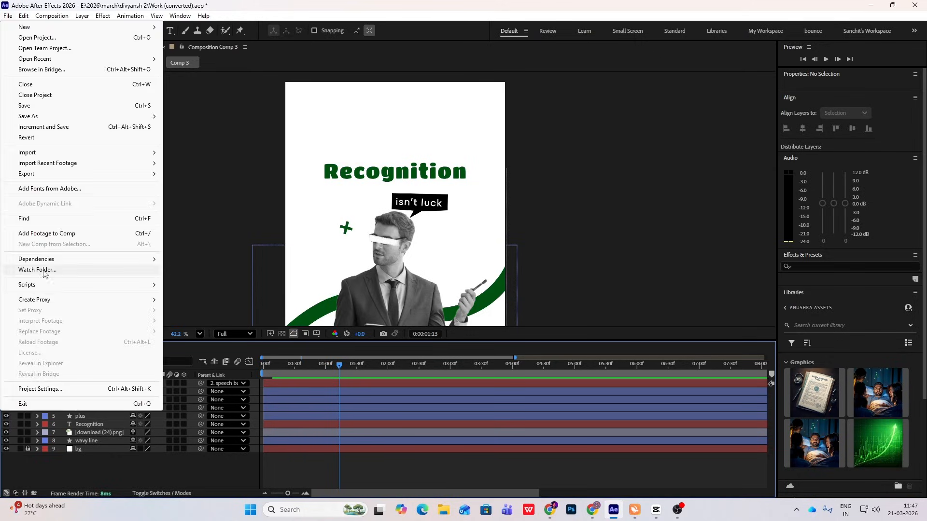
mouse_move(19, 286)
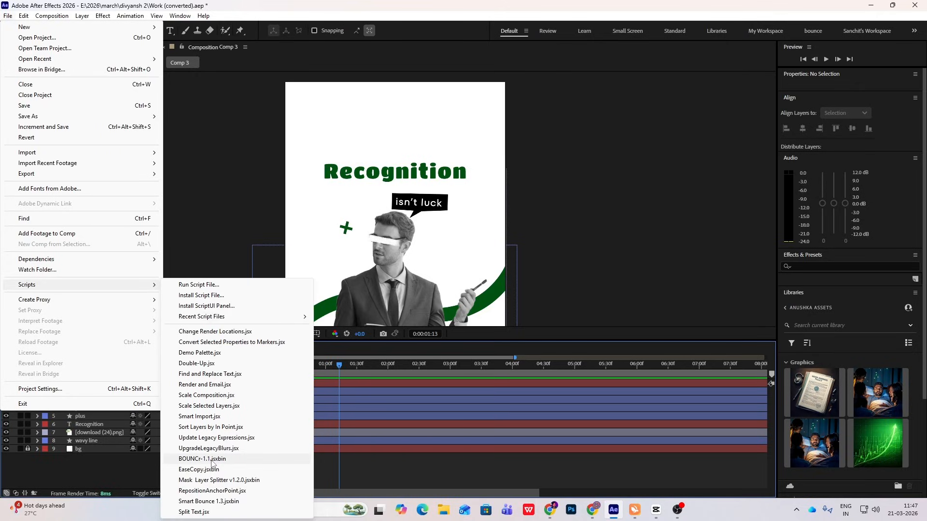
left_click(212, 460)
left_click_drag(439, 200, 206, 105)
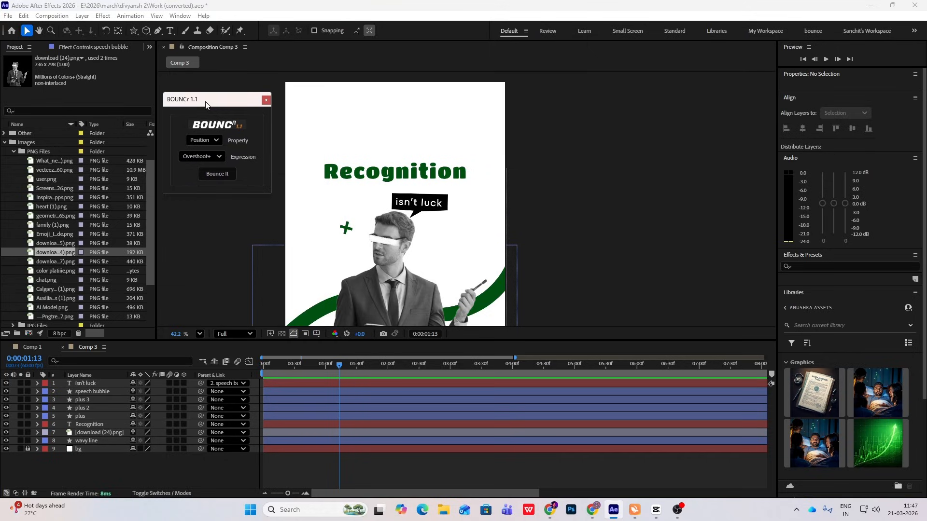
- Add 100% scale keyframes to the speech bubble at 0:00:00:34 and 0:00:00:36
left_click_drag(412, 209, 425, 163)
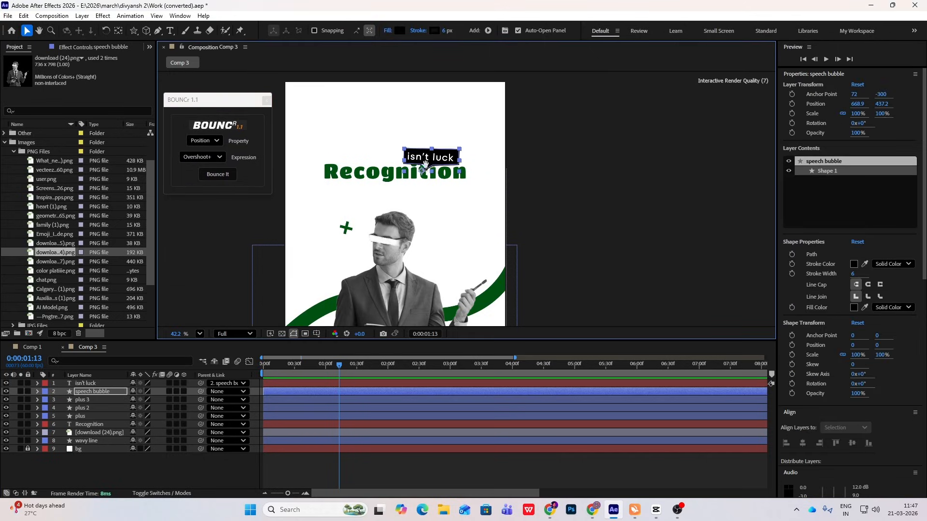
key("ctrl+z")
left_click(299, 380)
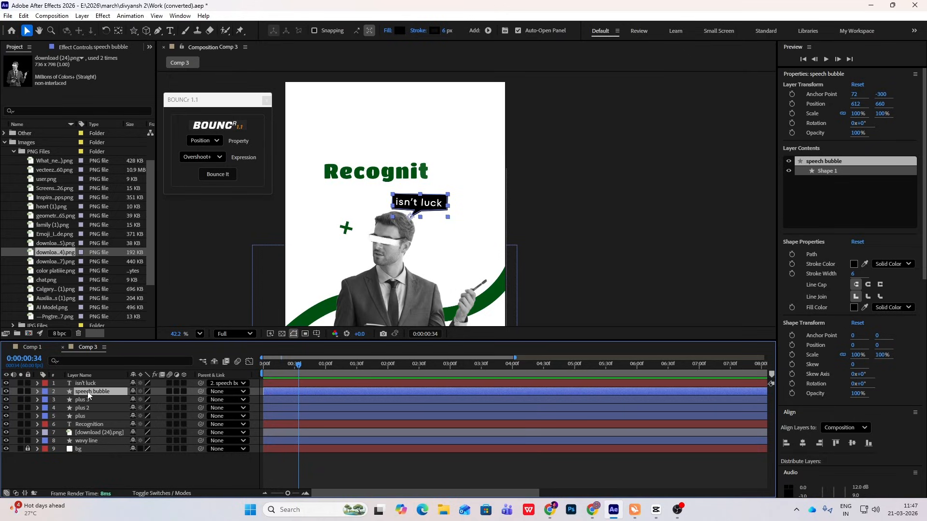
key("s")
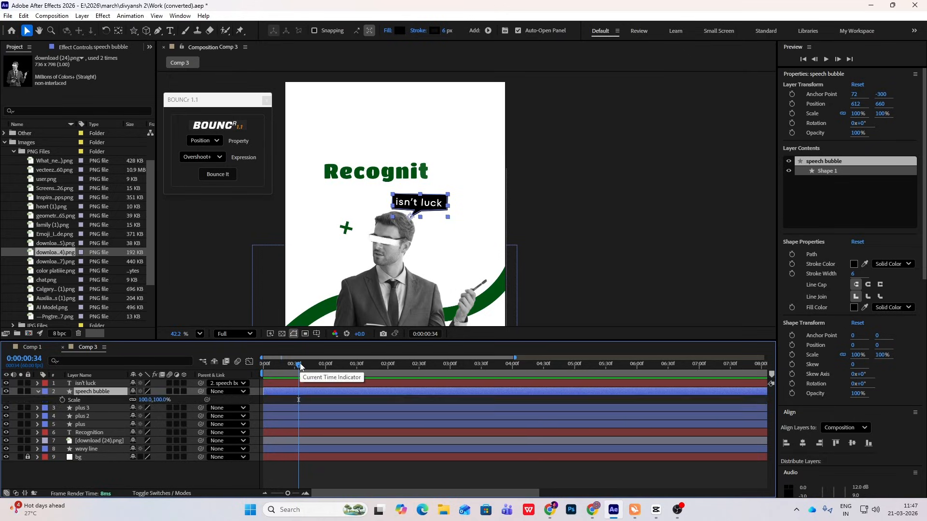
left_click(62, 400)
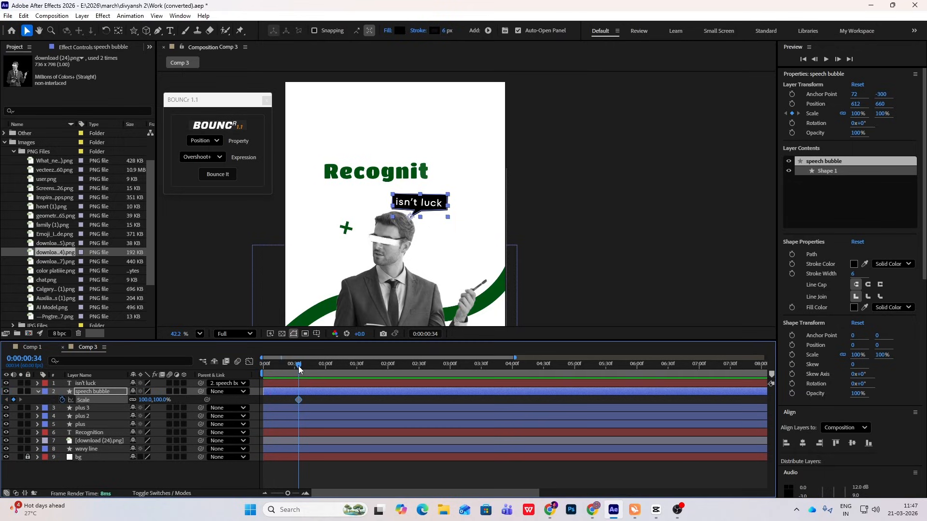
left_click(300, 370)
left_click_drag(300, 368, 300, 368)
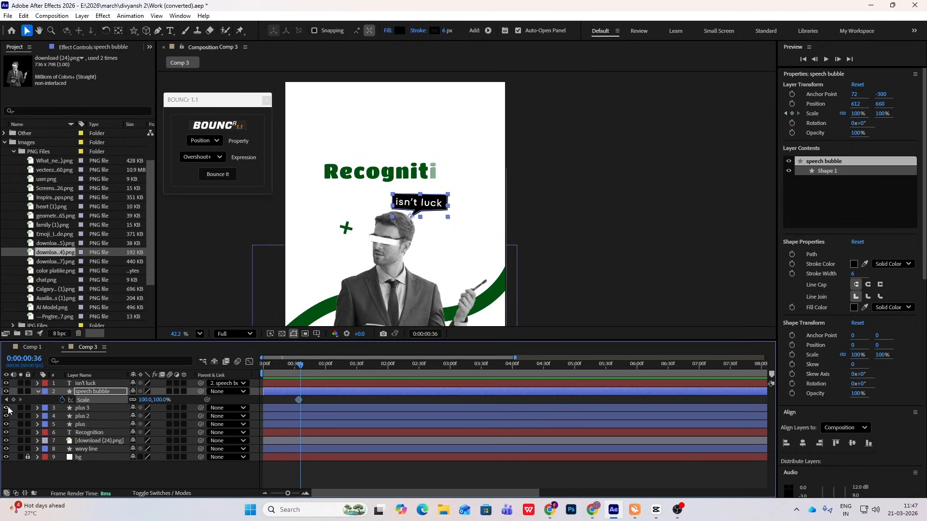
left_click(14, 400)
- Set the speech bubble's scale keyframe at 0:00:00:34 to 0%
scroll(303, 410, "up", 3)
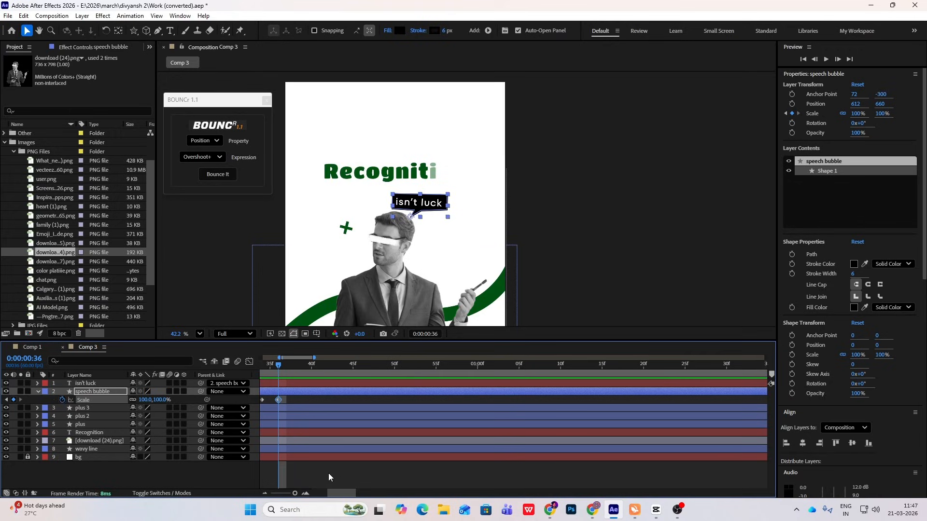
left_click_drag(344, 493, 334, 495)
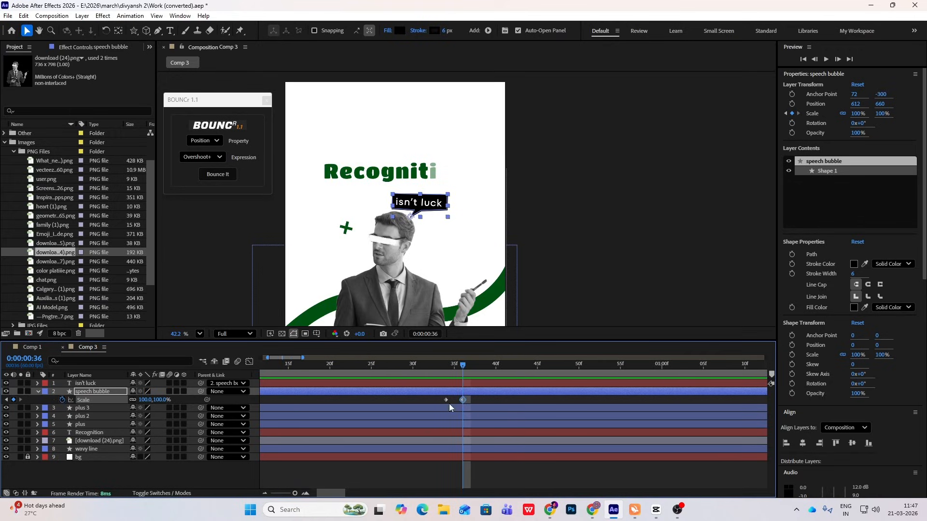
left_click(6, 399)
left_click(158, 399)
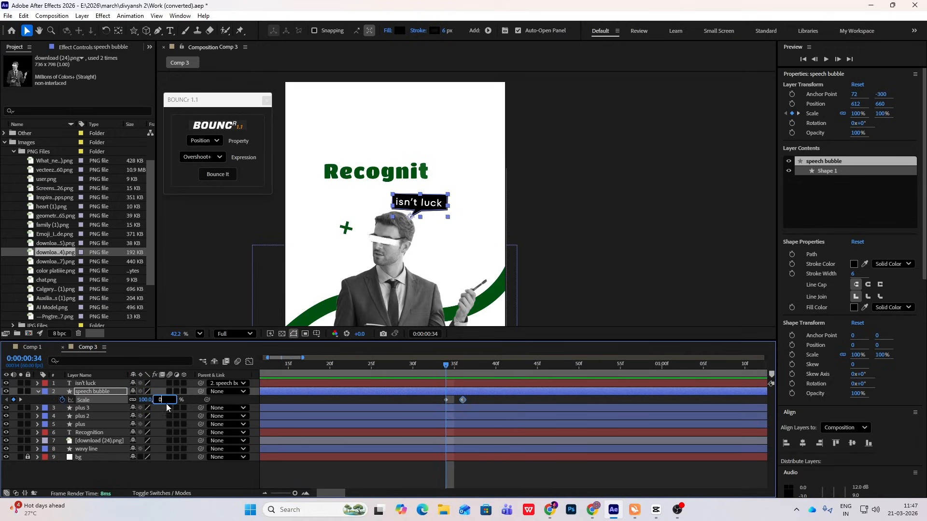
type("0")
key("Return")
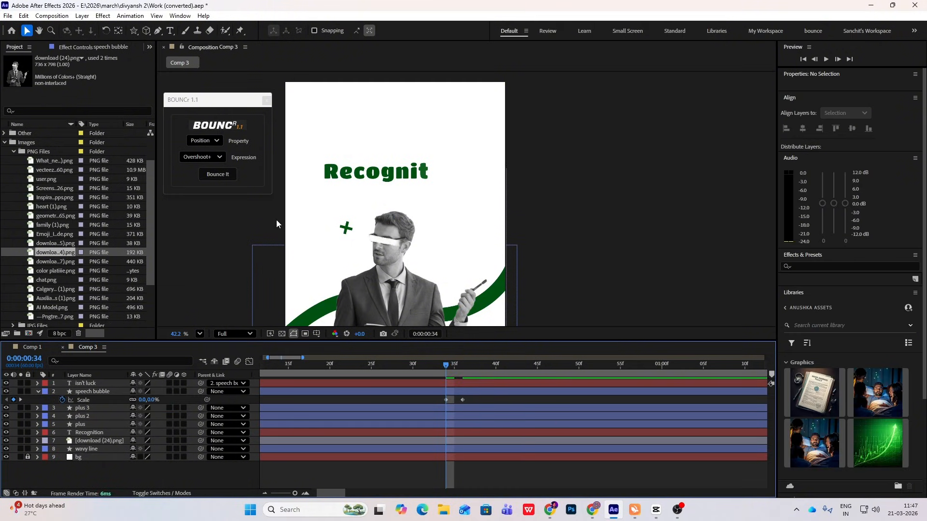
- Select both speech bubble scale keyframes and apply BOUNCr's Overshoot+ expression to the Scale property
left_click_drag(472, 402, 441, 396)
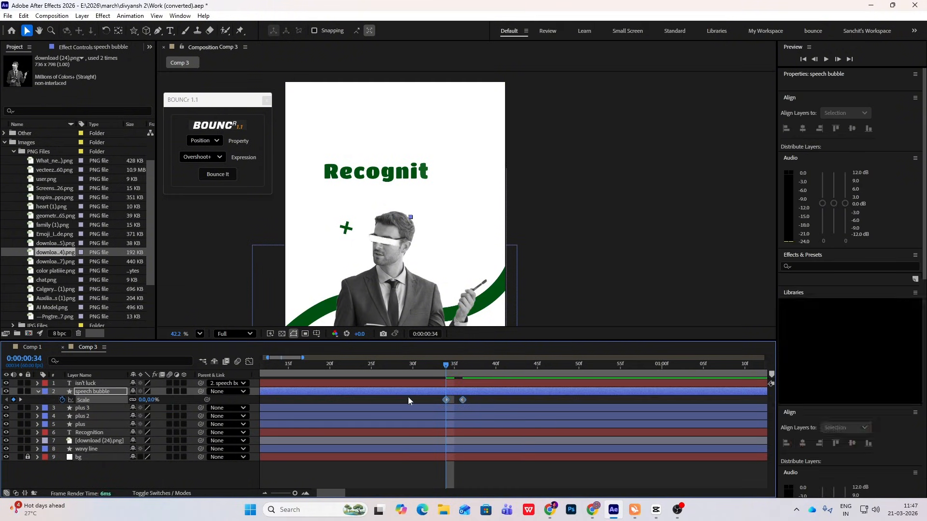
left_click(205, 141)
left_click(202, 163)
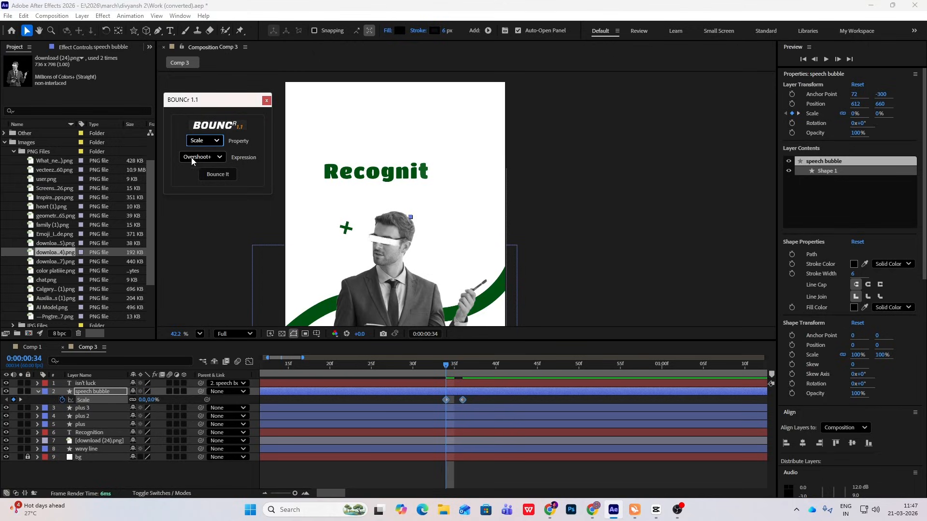
left_click(211, 157)
left_click(203, 168)
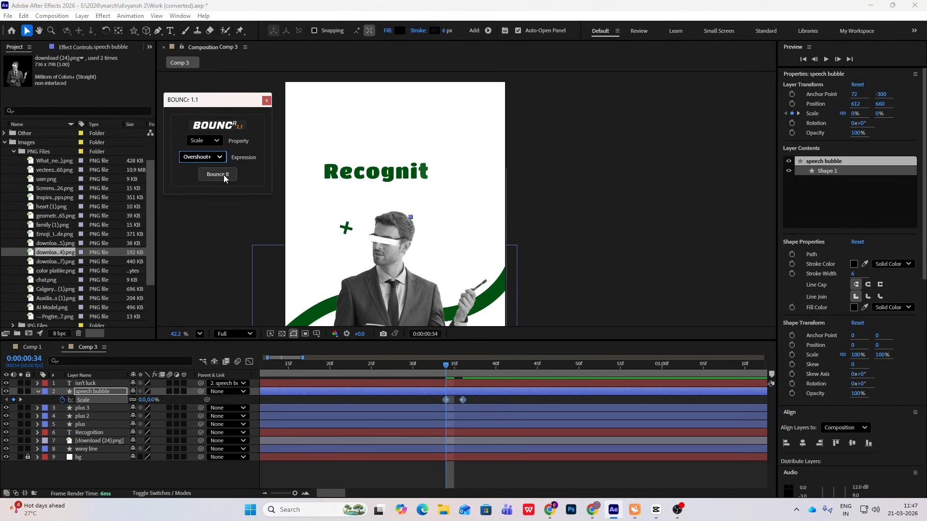
left_click(218, 175)
- Preview the speech bubble's pop-in bounce from 0:00:00:33
left_click(454, 371)
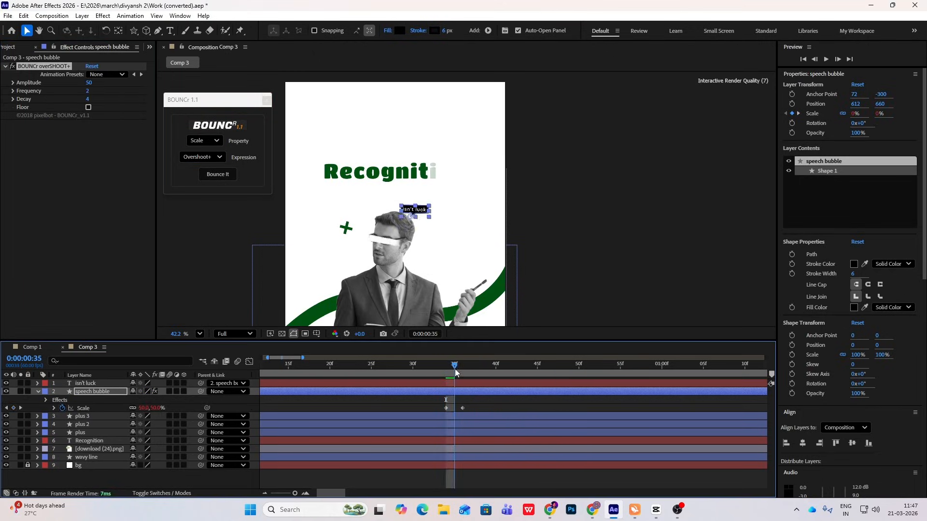
left_click_drag(455, 371, 611, 399)
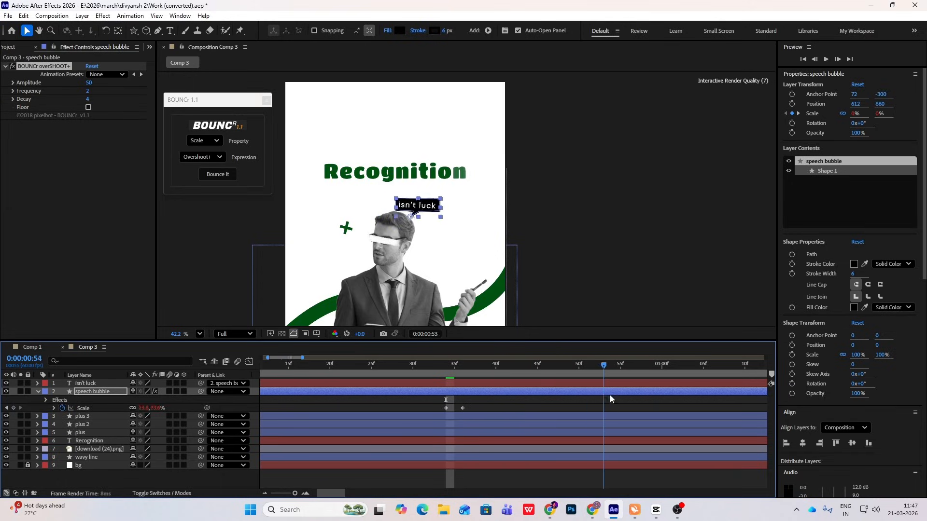
left_click(437, 372)
key("space")
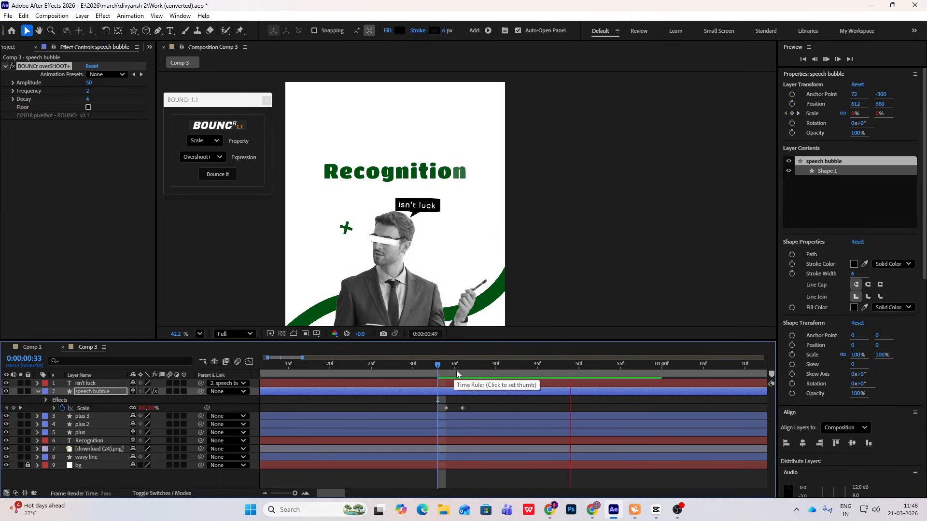
key("space")
scroll(469, 227, "down", 2)
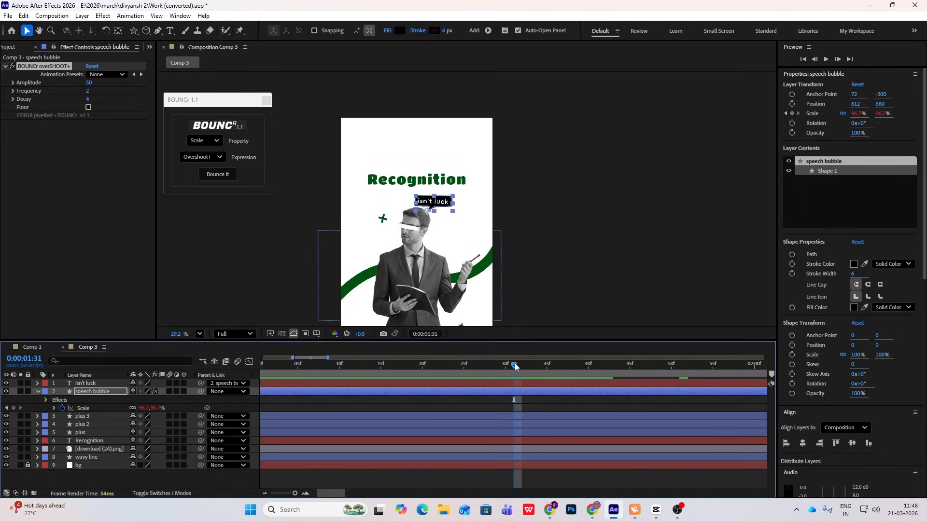
- Set the speech bubble's BOUNCr overshoot amplitude to 16 while viewing 0:00:00:41 and play back the bounce
left_click_drag(515, 365, 336, 370)
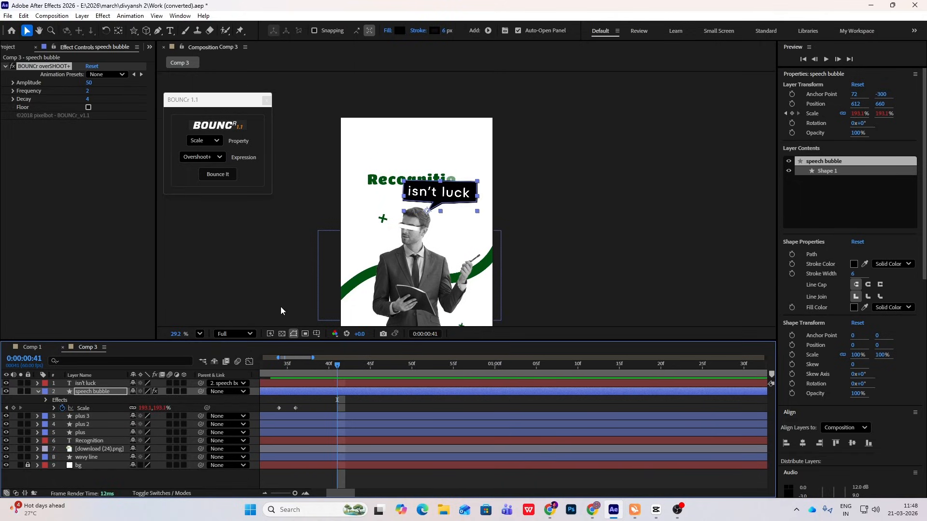
left_click_drag(89, 83, 72, 85)
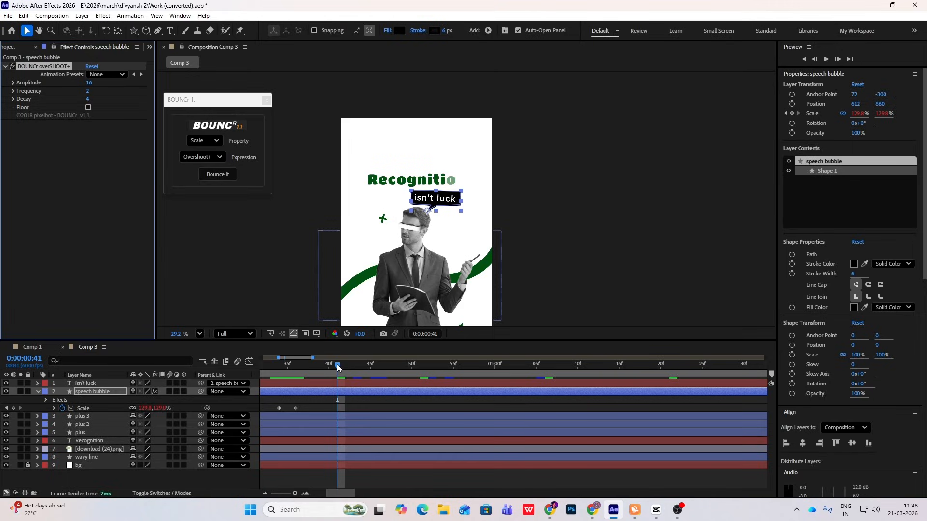
key("space")
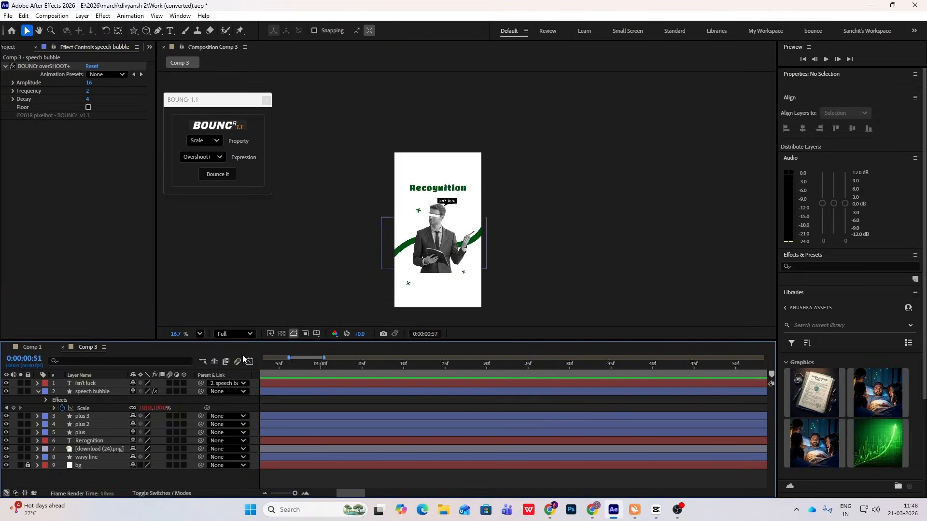
left_click_drag(242, 355, 604, 426)
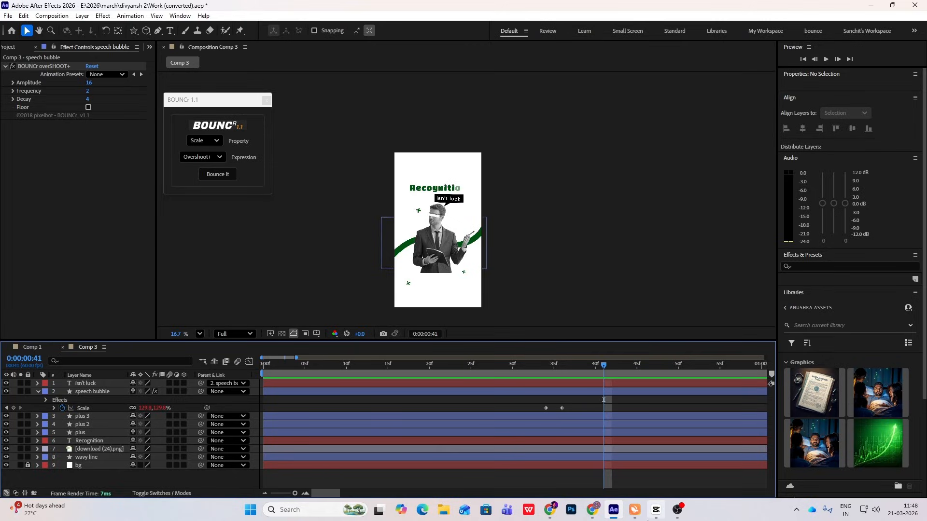
- Check the opening scene in the CapCut reference and return to After Effects
left_click(656, 510)
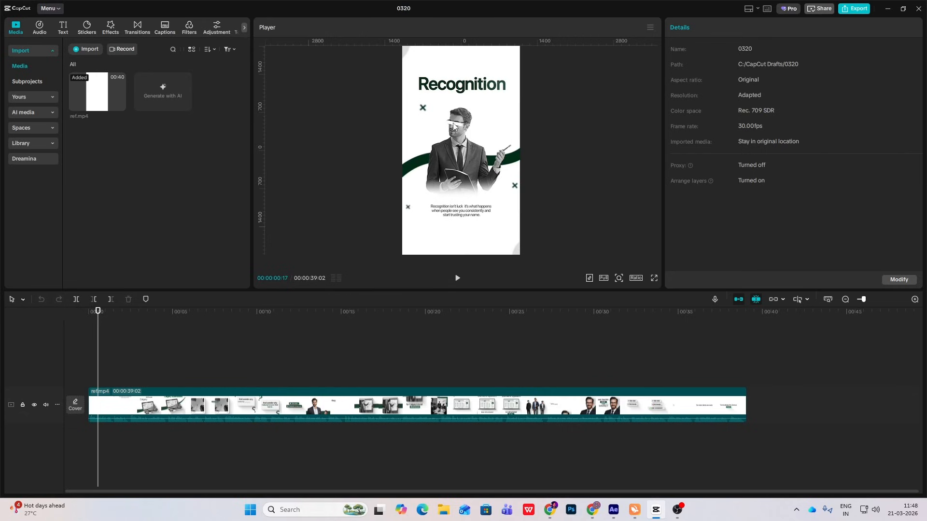
left_click(661, 511)
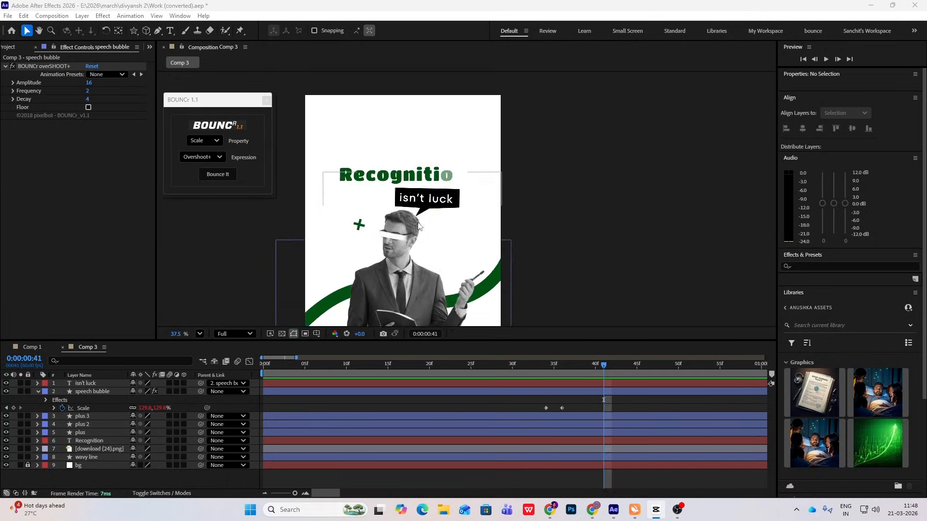
- Add rotation keyframes to the plus, plus 2 and plus 3 layers at 0:00:00:00
left_click(419, 226)
left_click_drag(419, 226, 458, 96)
left_click_drag(604, 367, 263, 367)
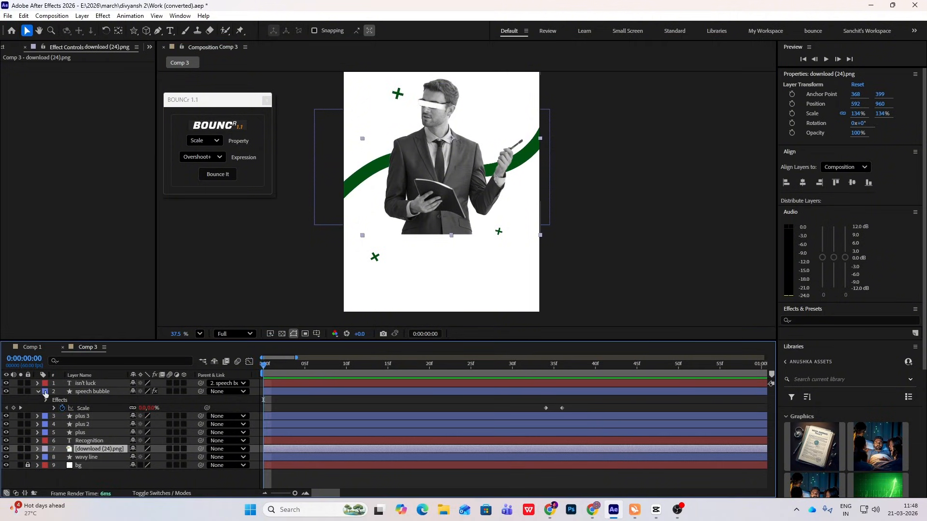
left_click(39, 393)
left_click(87, 416)
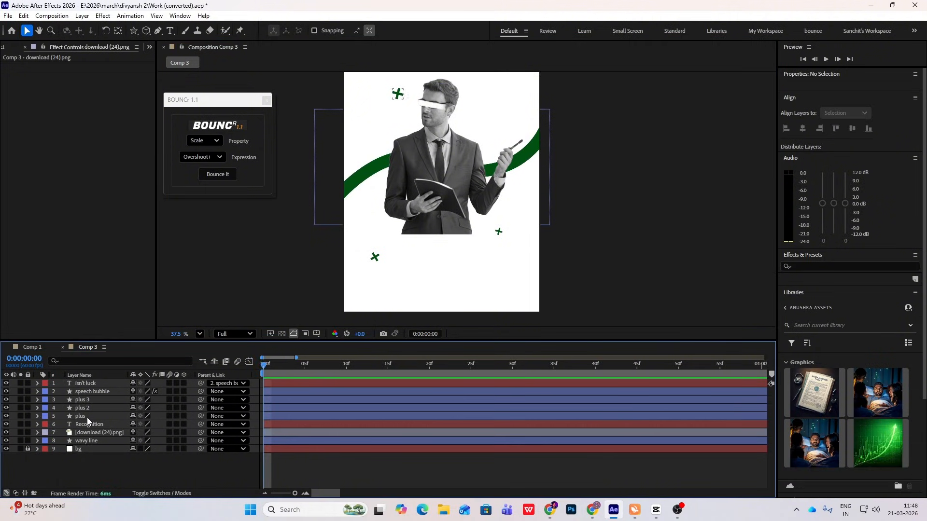
left_click(87, 408, "ctrl")
left_click(92, 399, "ctrl")
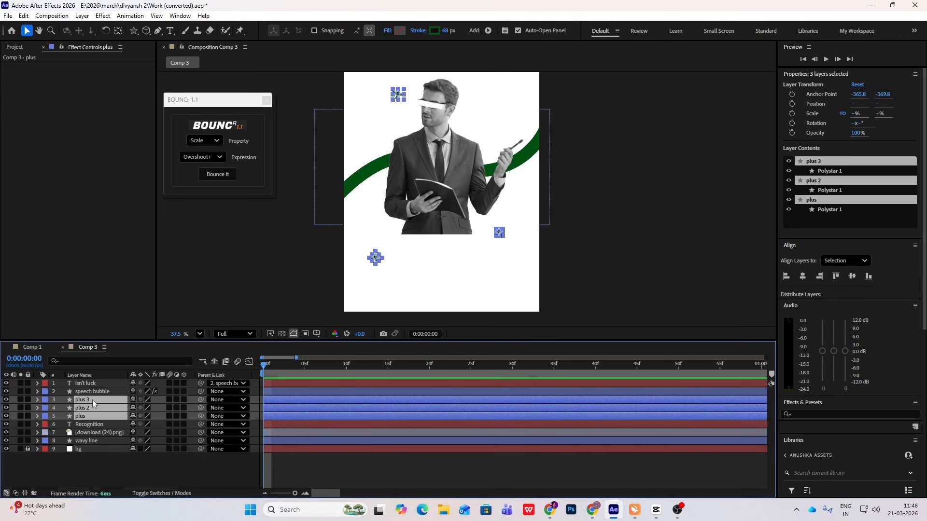
key("r")
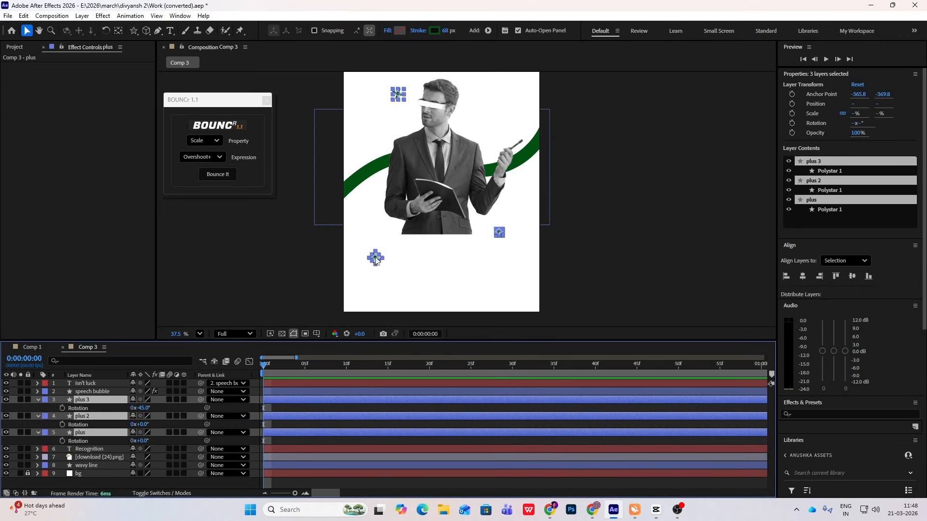
left_click(62, 409)
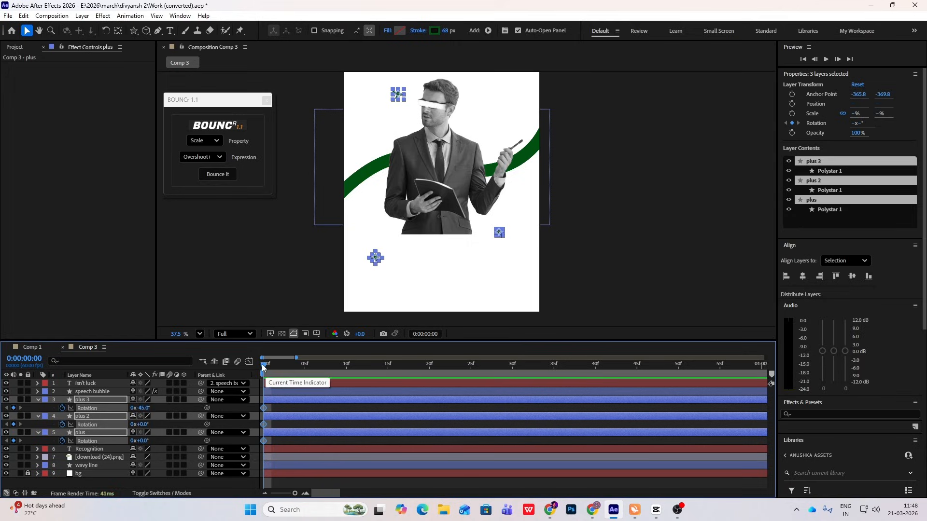
- Keyframe the three plus marks' rotation at 0:00:01:50, with plus 3 at +14° and plus and plus 2 at +59°
left_click_drag(265, 365, 458, 397)
key("minus")
key("minus")
left_click_drag(460, 364, 499, 369)
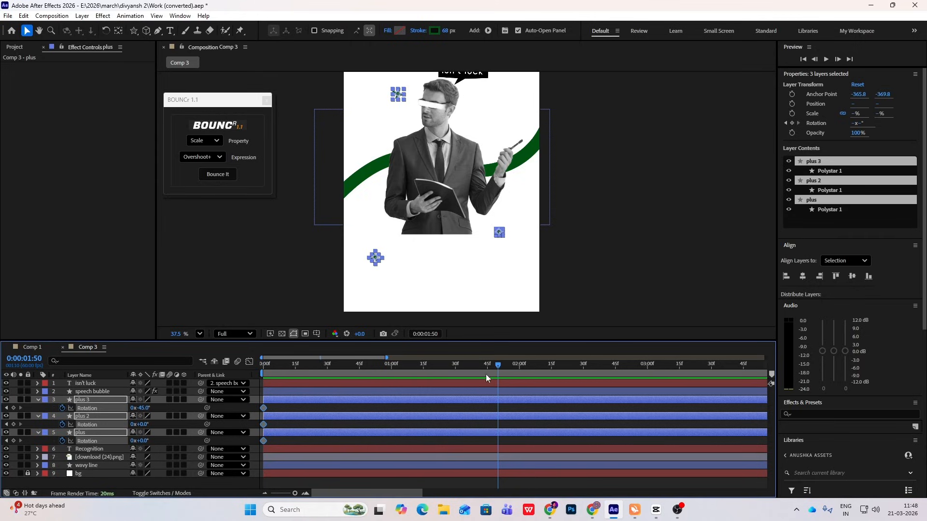
left_click_drag(146, 410, 201, 421)
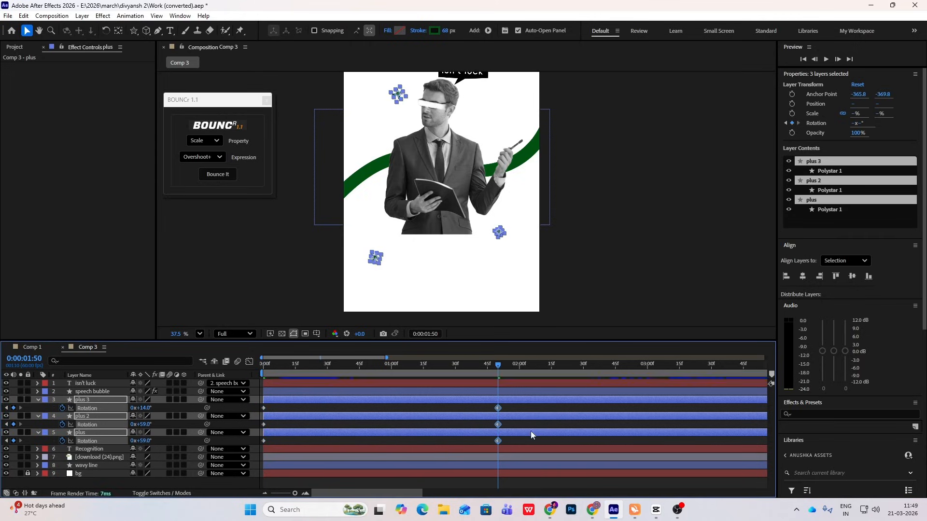
left_click(513, 430)
left_click_drag(496, 366, 508, 366)
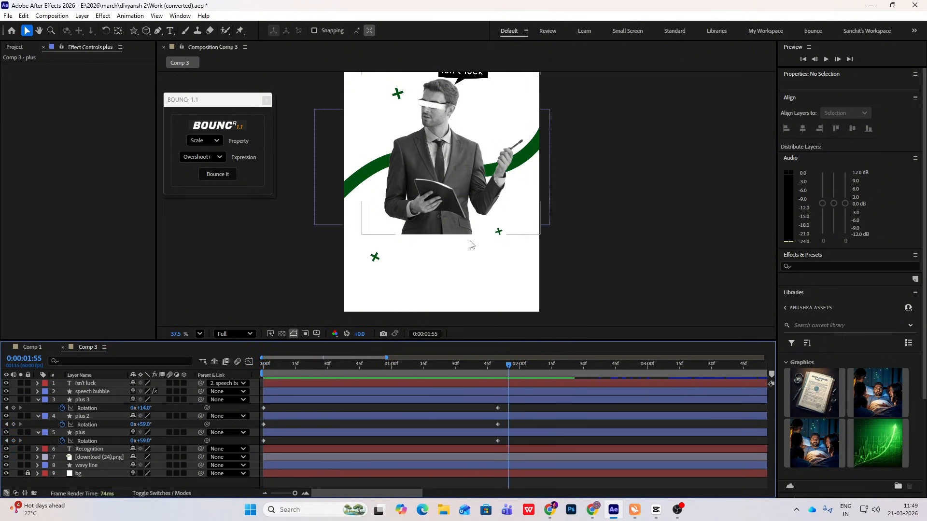
- Apply Easy Ease to all the plus marks' rotation keyframes, review their graph and play back the spin
left_click_drag(516, 407, 226, 451)
key("F9")
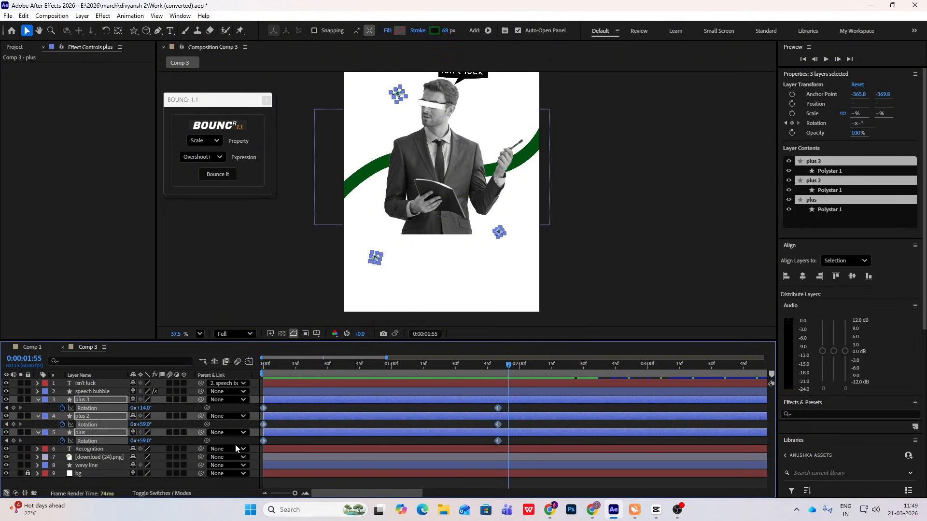
left_click(250, 362)
left_click_drag(534, 393, 409, 468)
left_click(249, 362)
key("space")
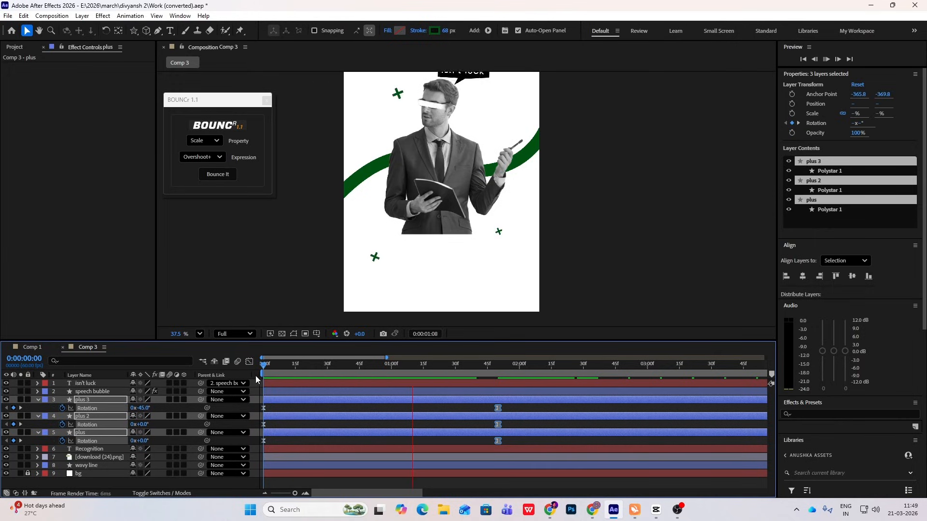
- Check the opening scene in the CapCut reference and return to After Effects, collapsing the three plus layers
left_click(657, 511)
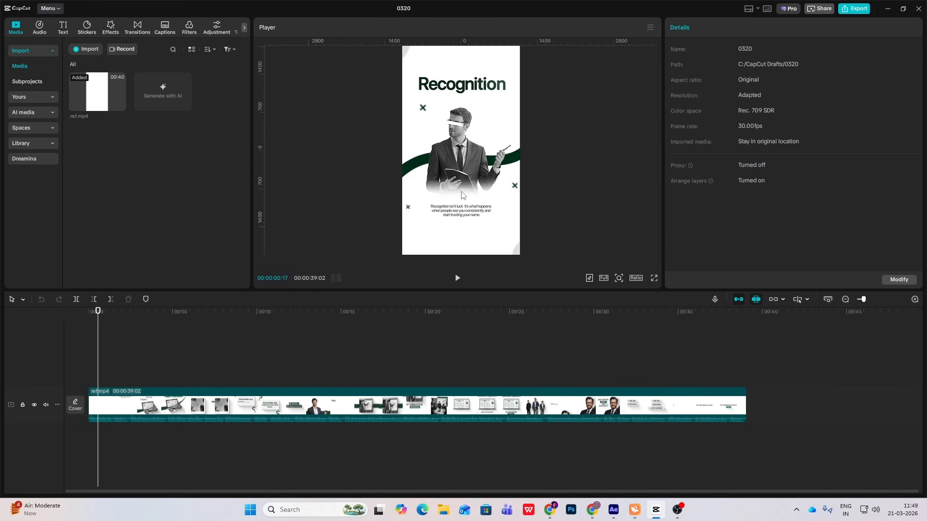
key("alt+Tab")
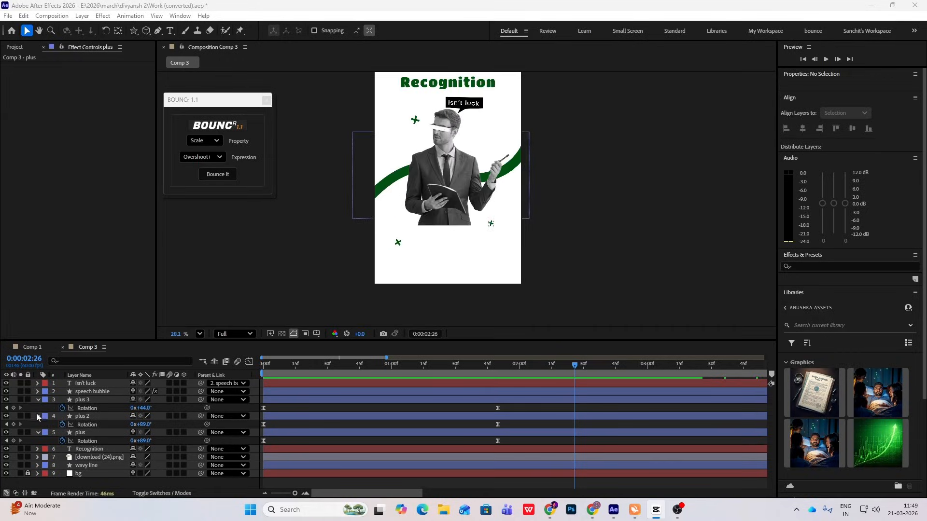
left_click(39, 400)
left_click(38, 407)
left_click(38, 416)
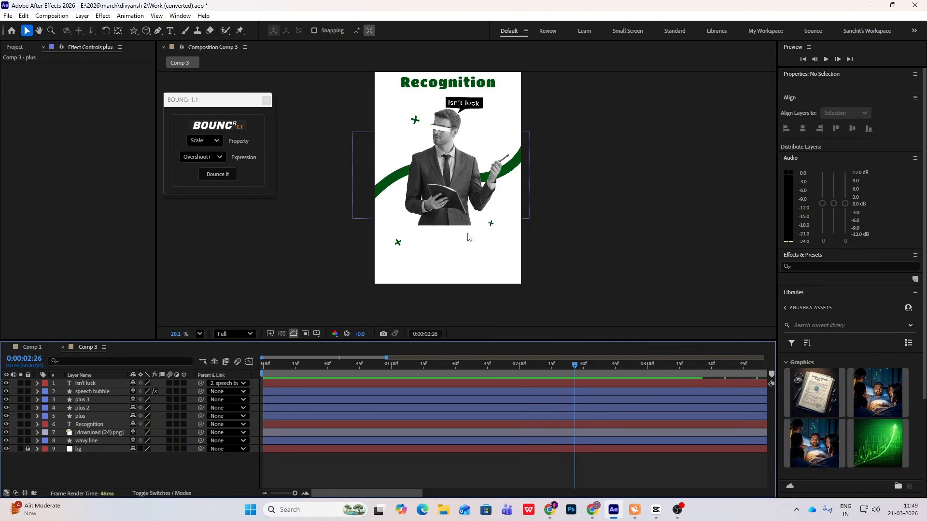
- Draw a rectangular mask over the lower end of the businessman image, download (24).png, and invert it
left_click(98, 432)
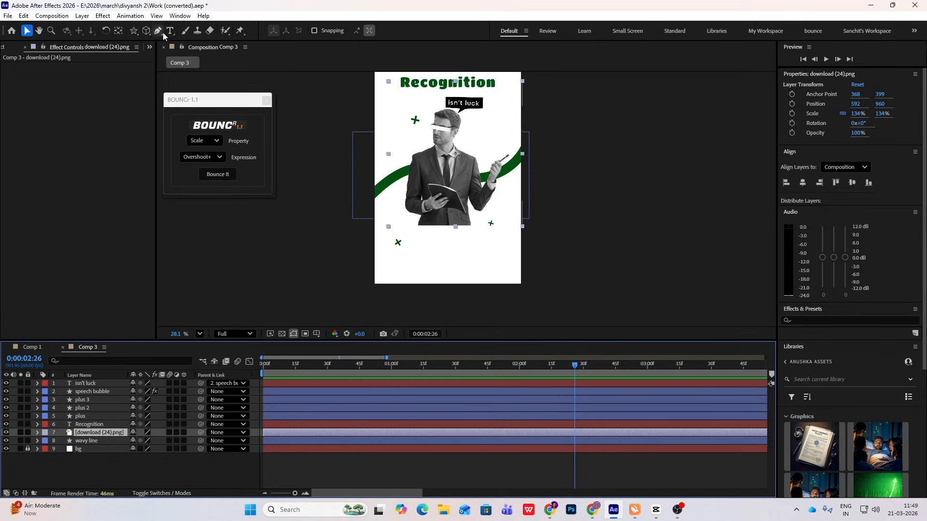
left_click(135, 30)
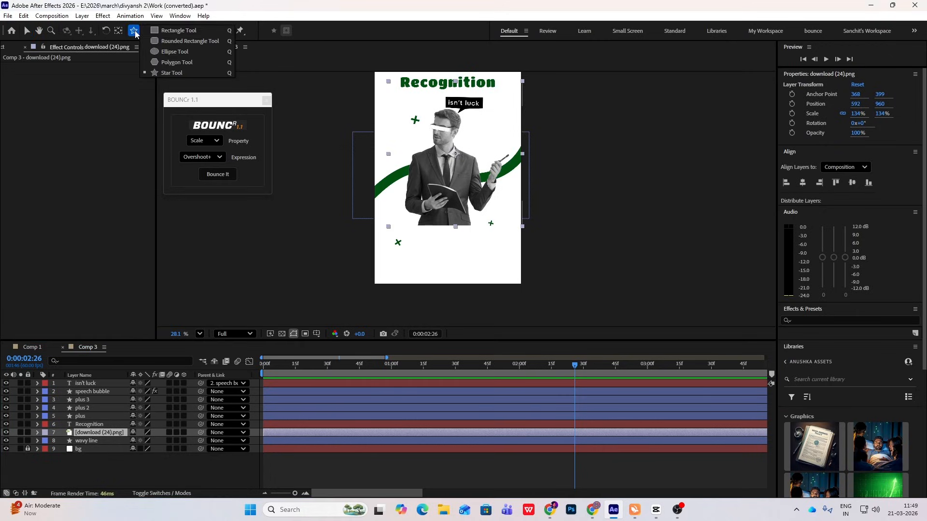
left_click(174, 31)
left_click_drag(403, 212, 481, 227)
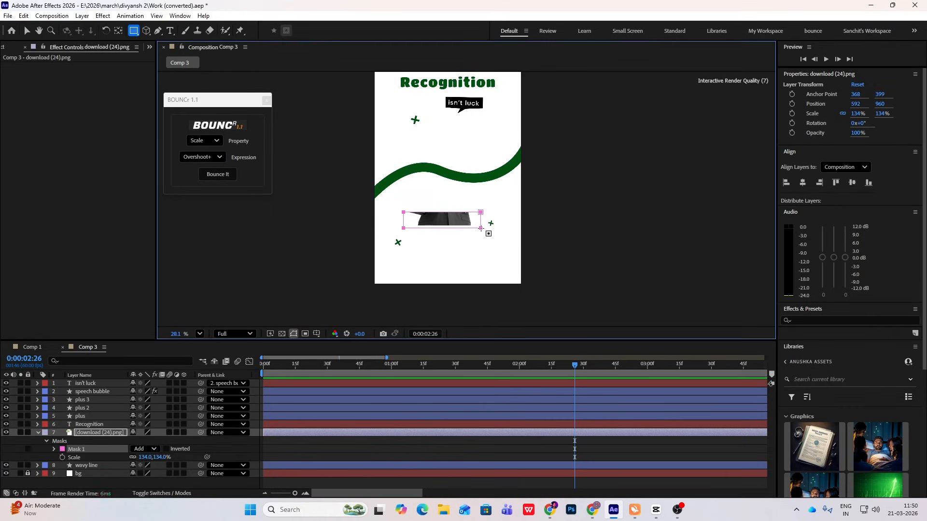
left_click(166, 450)
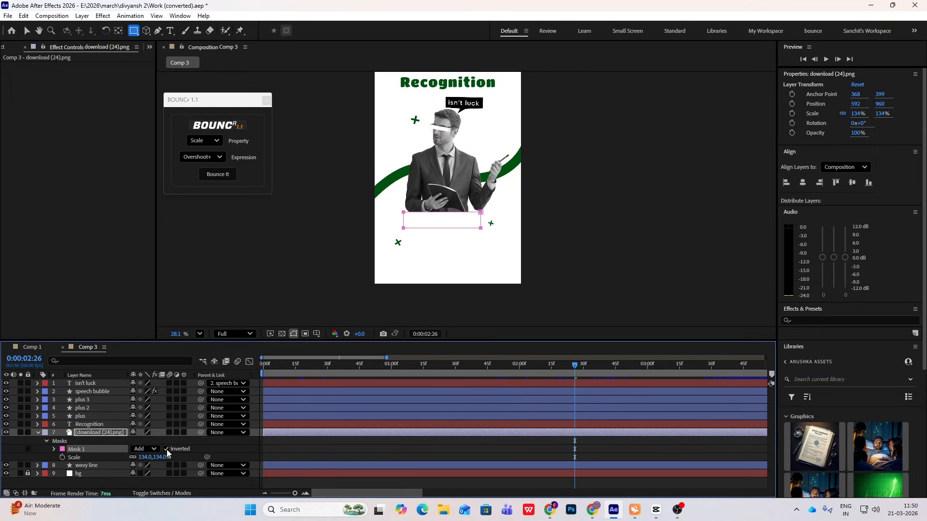
- Feather the businessman's mask by 46 pixels and extend its lower edge downward past the end of the image
left_click(55, 450)
scroll(101, 451, "down", 1)
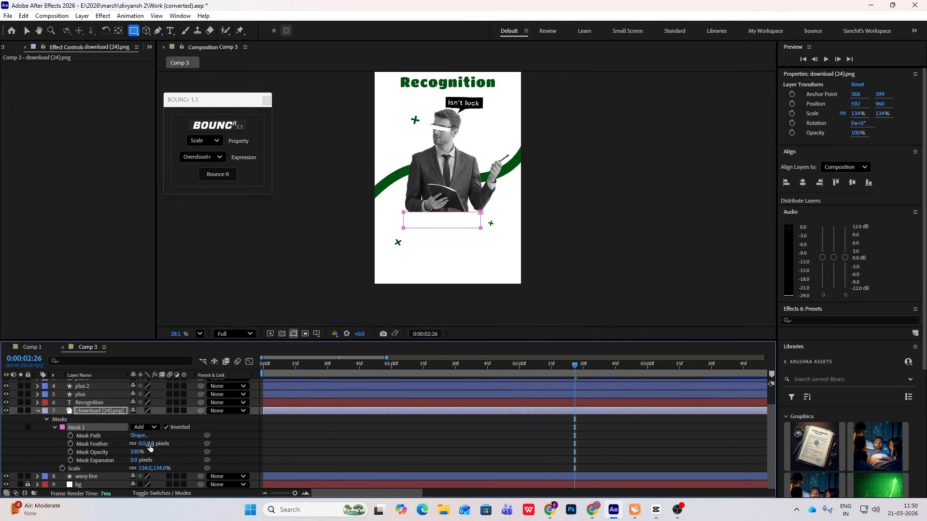
left_click_drag(150, 448, 224, 431)
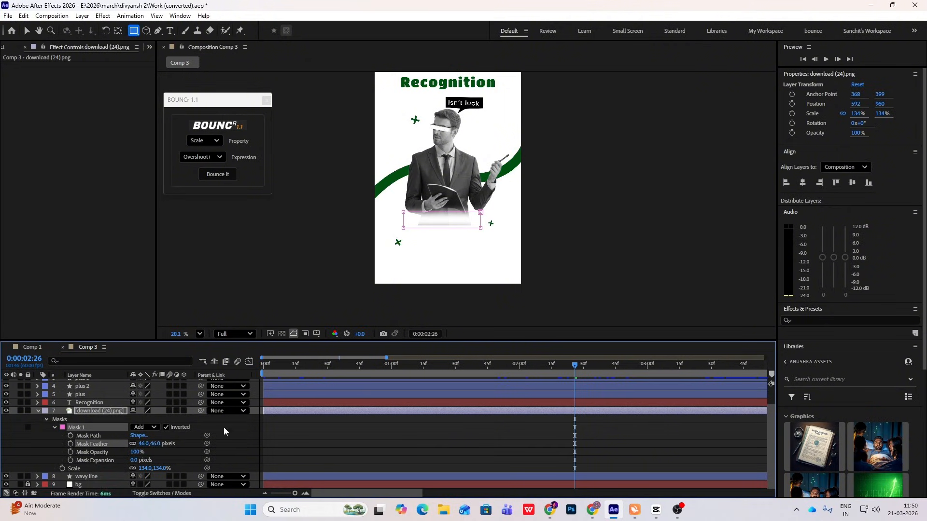
left_click(27, 31)
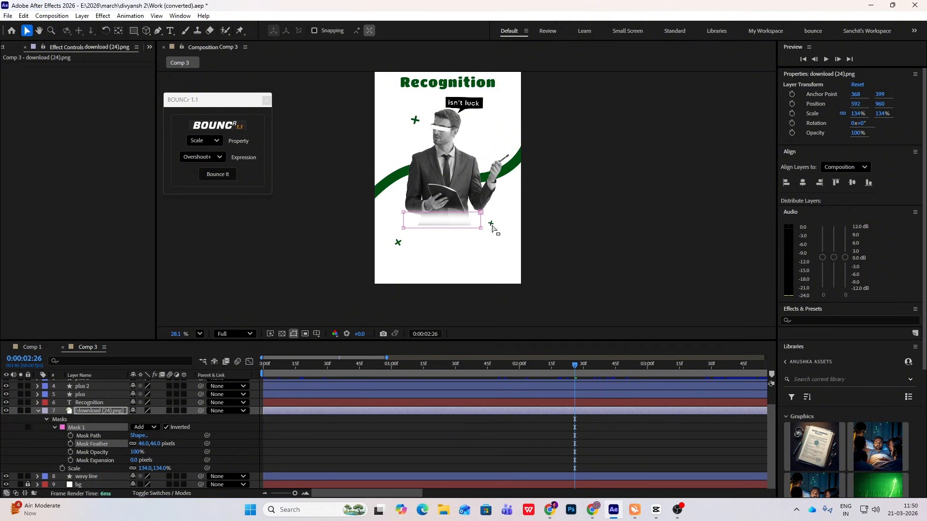
left_click_drag(406, 231, 404, 245)
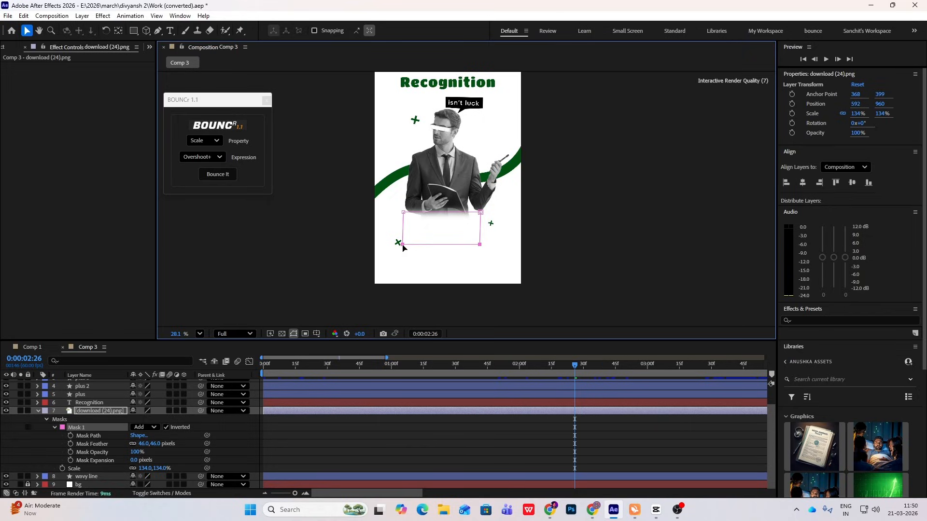
left_click(632, 246)
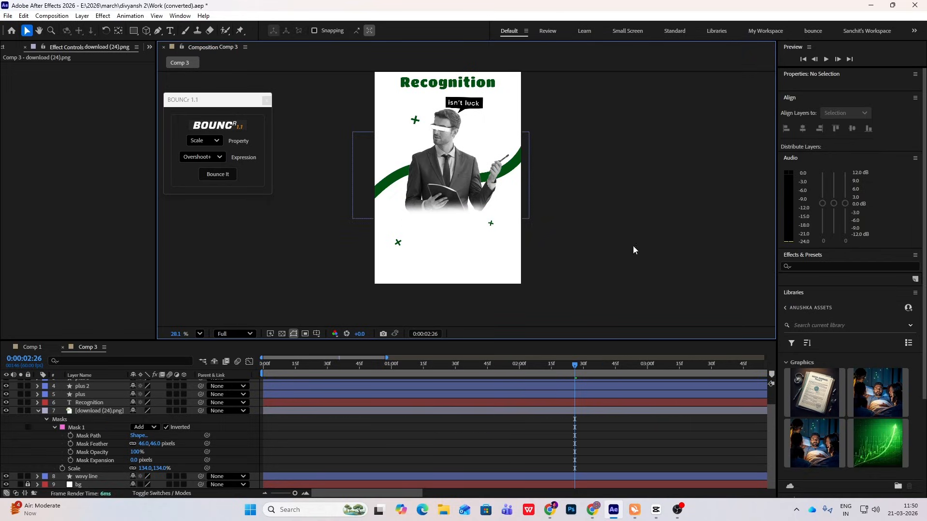
- Review the faded businessman against an enlarged view of the CapCut reference and return to After Effects
scroll(492, 214, "down", 2)
left_click_drag(574, 366, 448, 391)
scroll(465, 220, "up", 1)
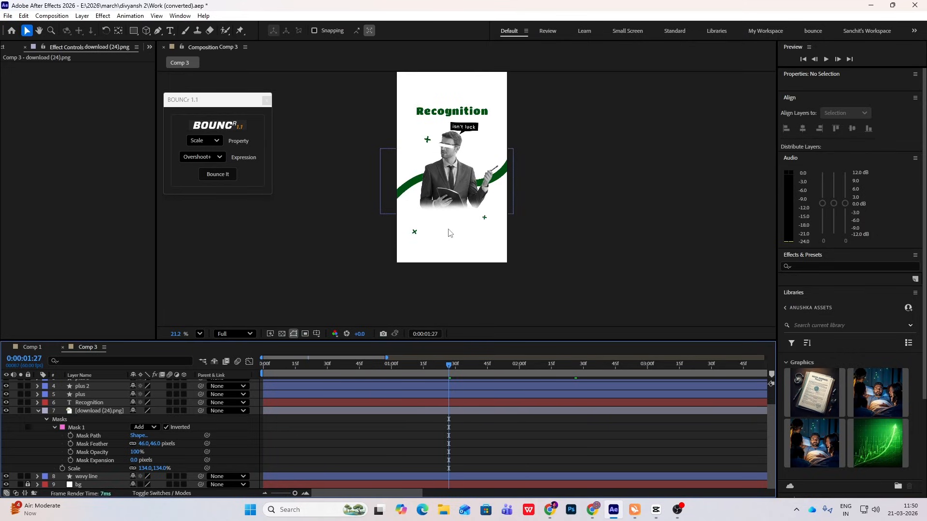
left_click(656, 510)
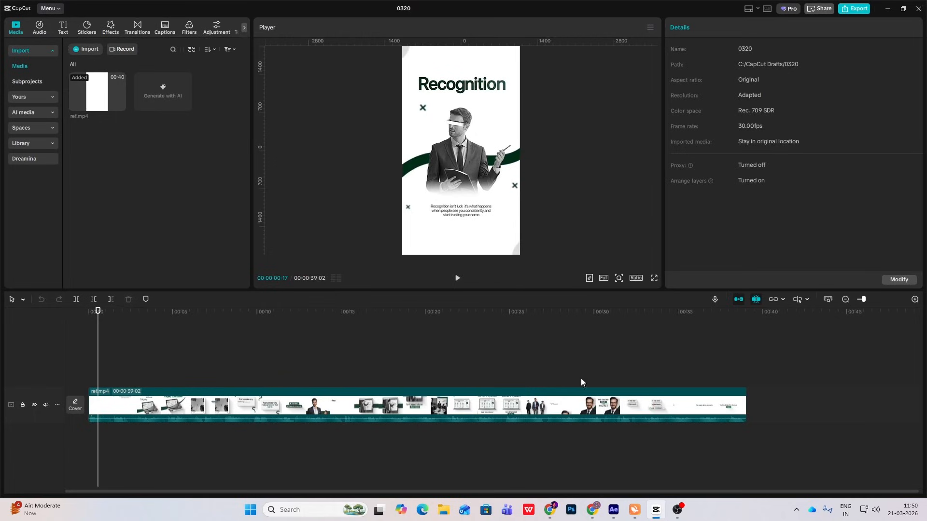
left_click(658, 512)
left_click(658, 513)
left_click(618, 279)
left_click_drag(607, 295, 621, 294)
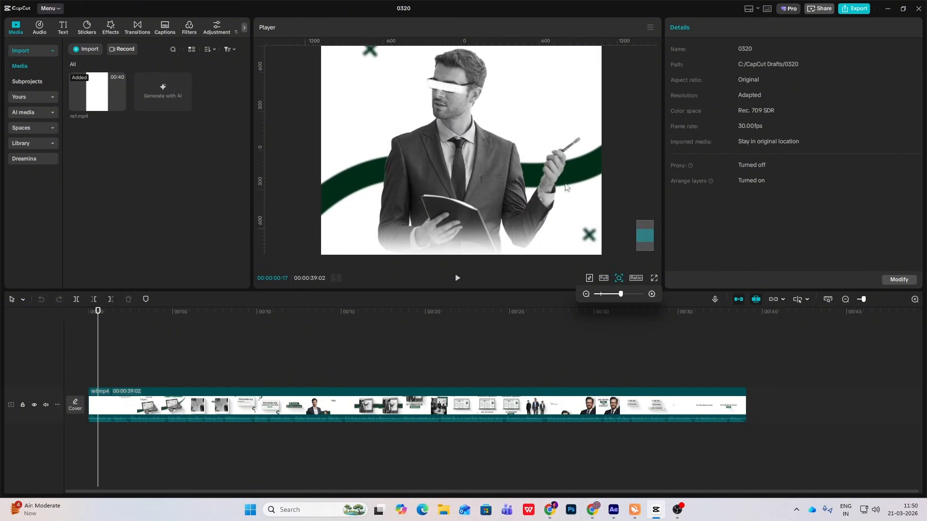
left_click_drag(618, 294, 600, 294)
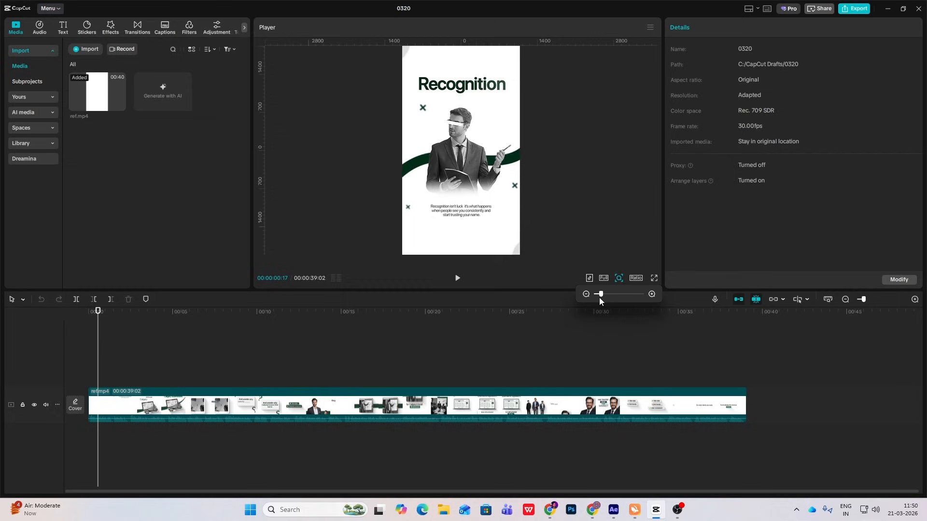
left_click(667, 511)
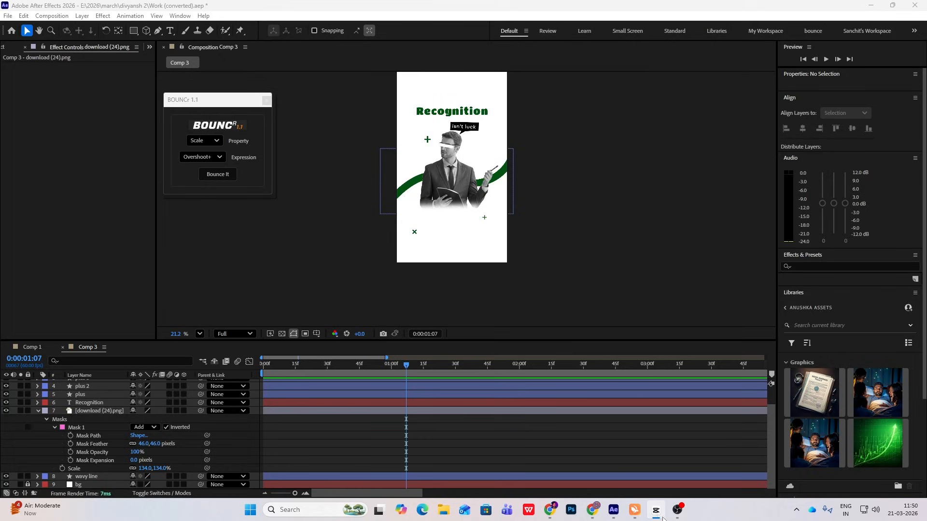
- Add an adjustment layer to Comp 3 and rename it blur
left_click(38, 411)
right_click(91, 467)
mouse_move(159, 349)
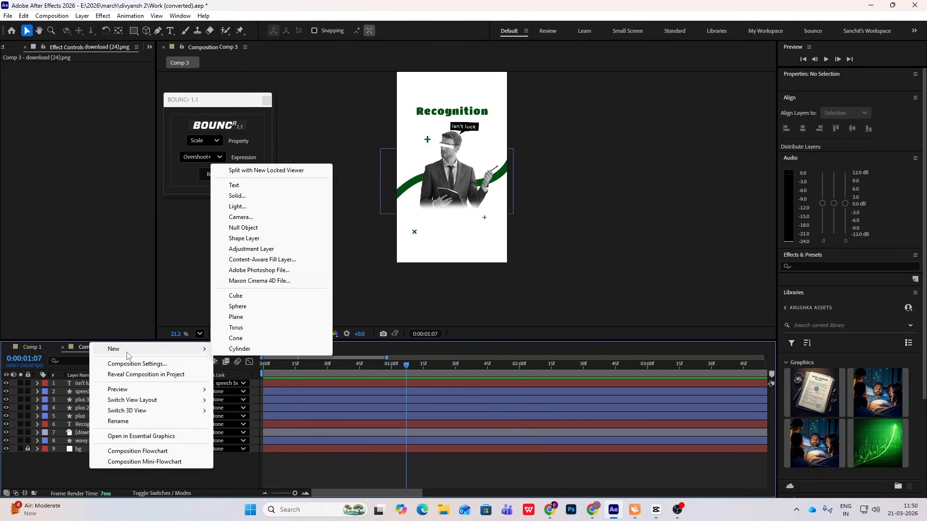
left_click(258, 249)
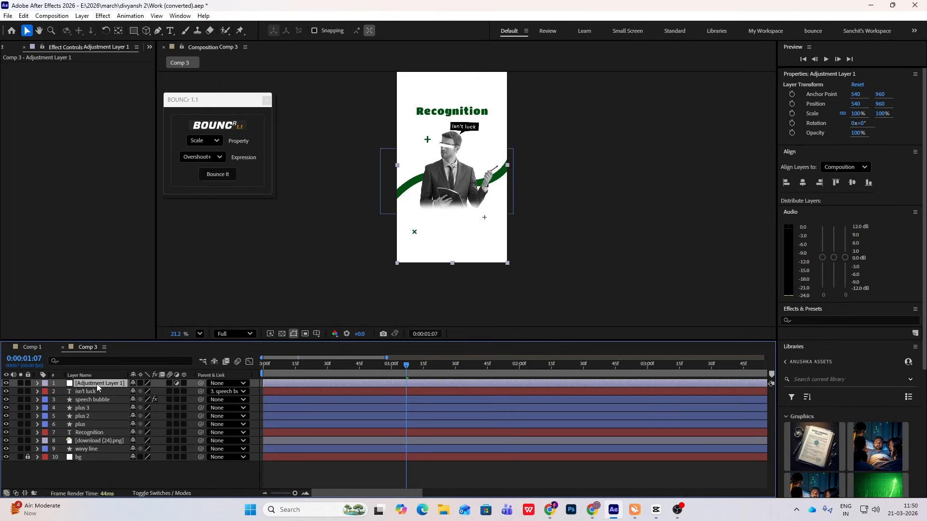
key("Return")
type("blur")
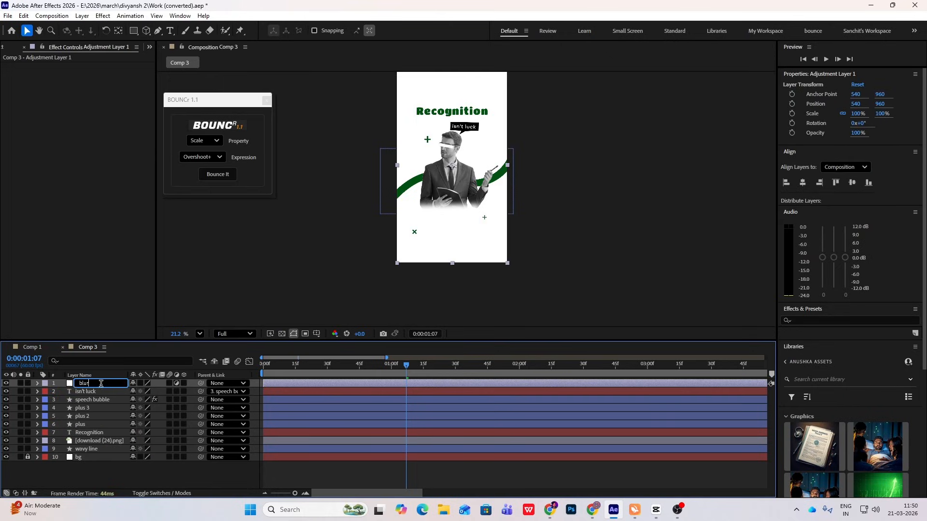
key("Return")
- Apply Gaussian Blur (Legacy) to the blur adjustment layer and set its blurriness to 16.2
left_click(799, 267)
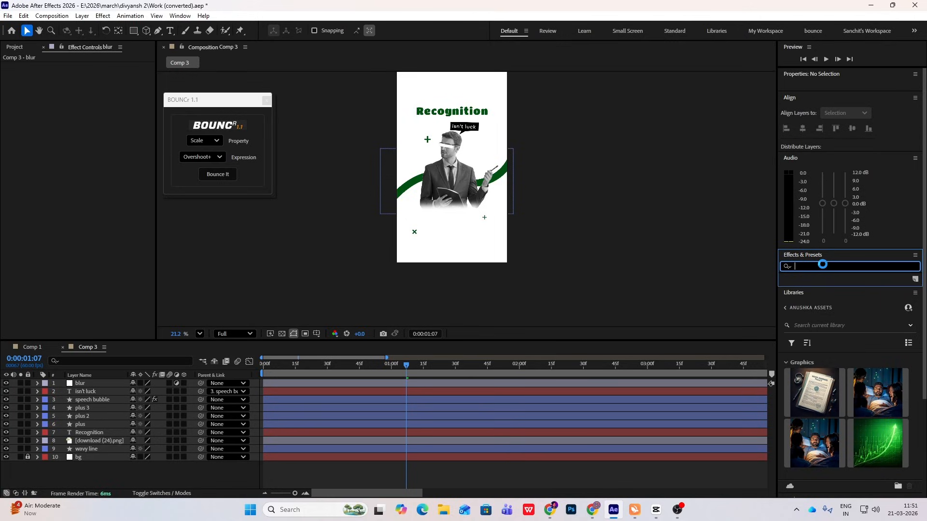
type("gauss")
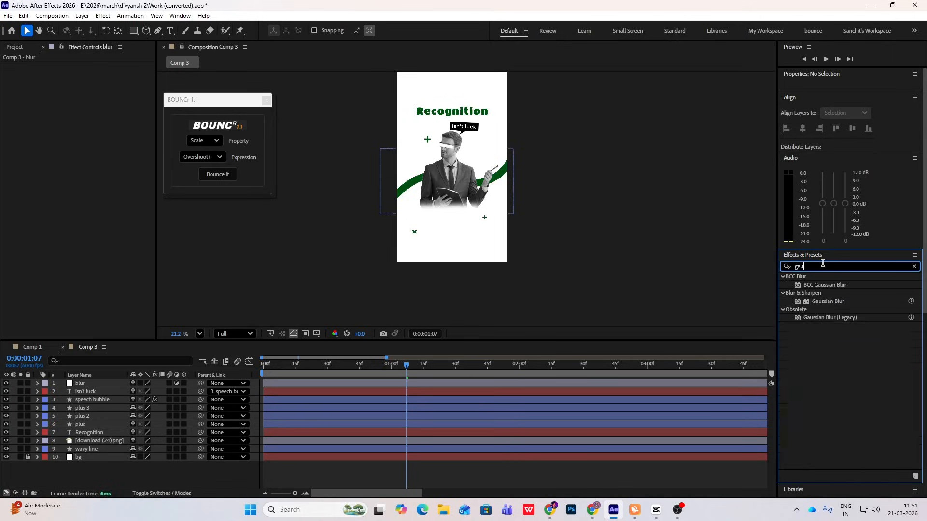
left_click(839, 318)
left_click_drag(838, 318, 112, 384)
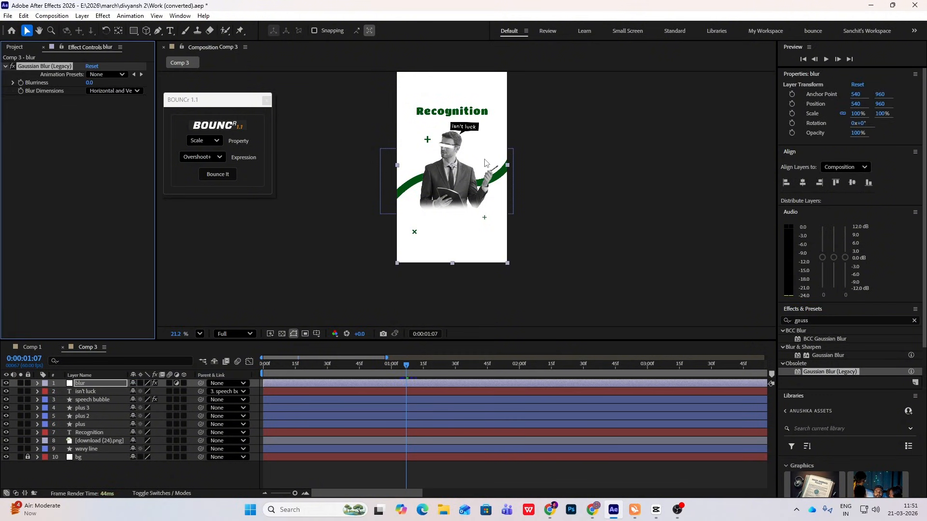
left_click_drag(89, 82, 184, 101)
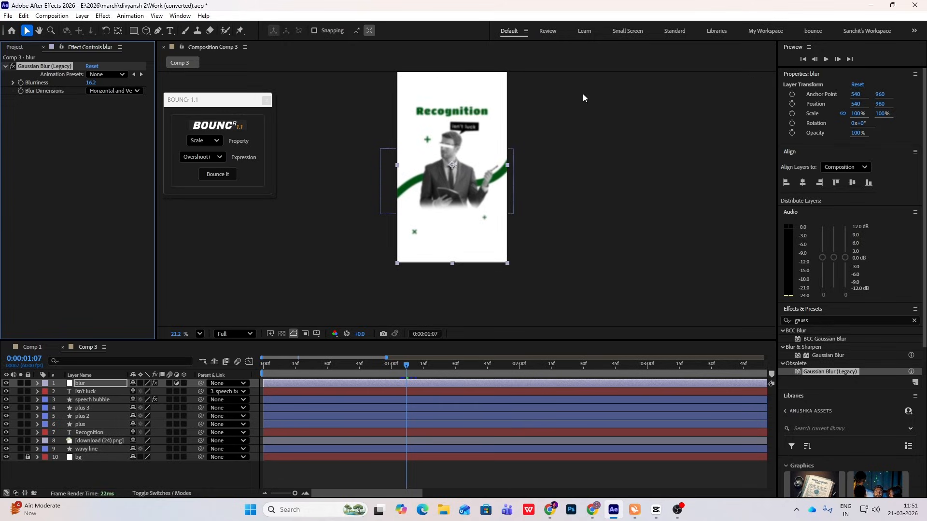
scroll(491, 191, "up", 3)
key("space")
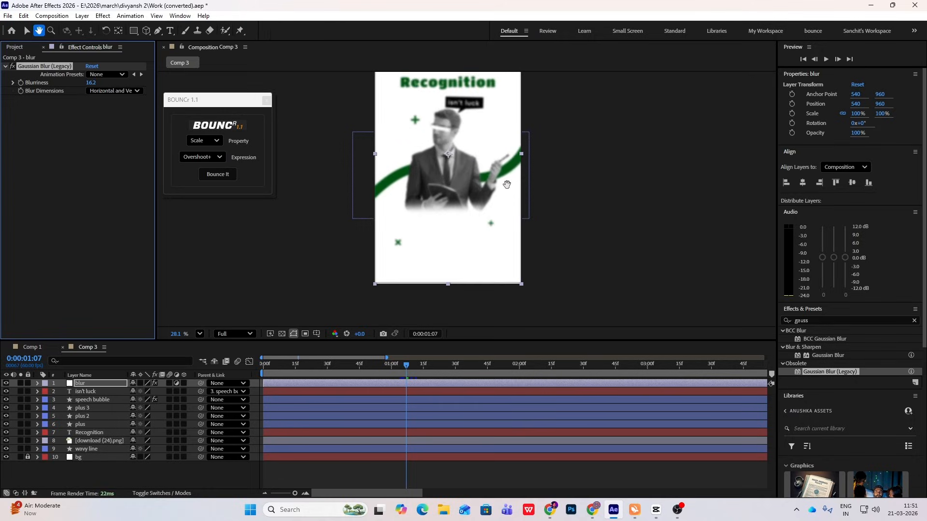
- Move the blur adjustment layer down the layer stack to directly below the businessman image
left_click_drag(507, 184, 516, 218)
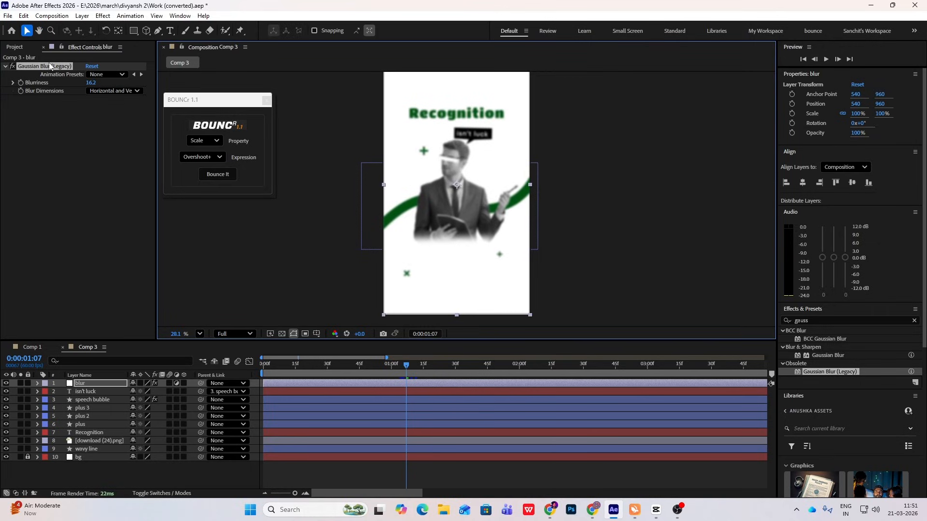
left_click_drag(82, 385, 100, 439)
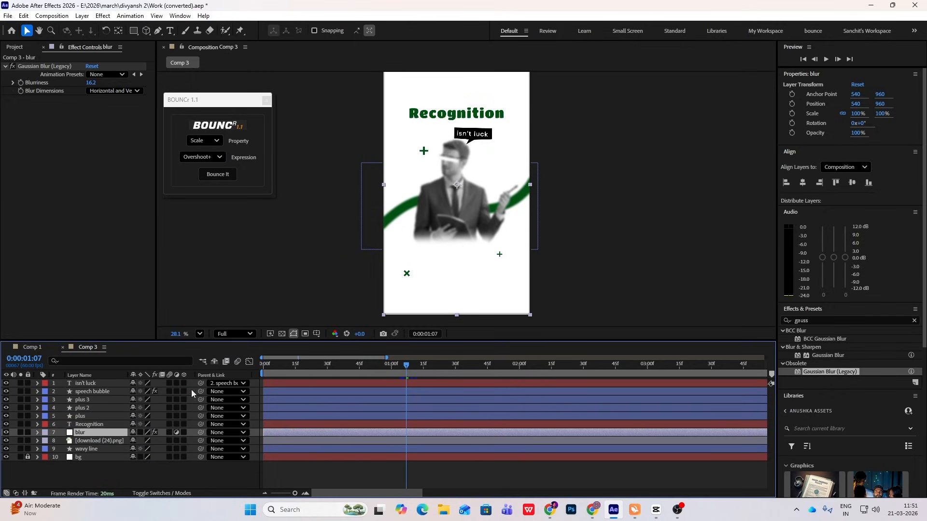
left_click_drag(97, 436, 97, 441)
- Move the plus, plus 2 and plus 3 layers below the blur layer, directly above the wavy line
left_click(92, 401)
left_click(91, 416, "shift")
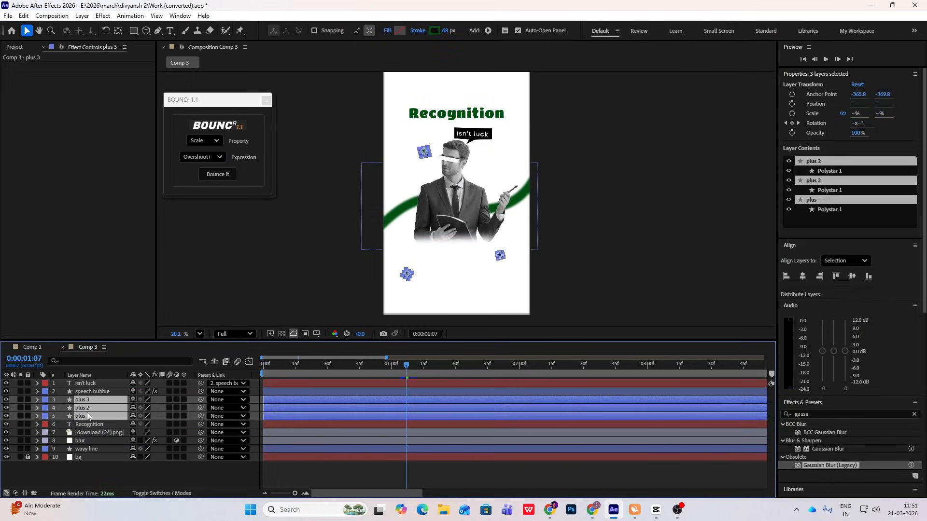
left_click_drag(90, 397, 94, 453)
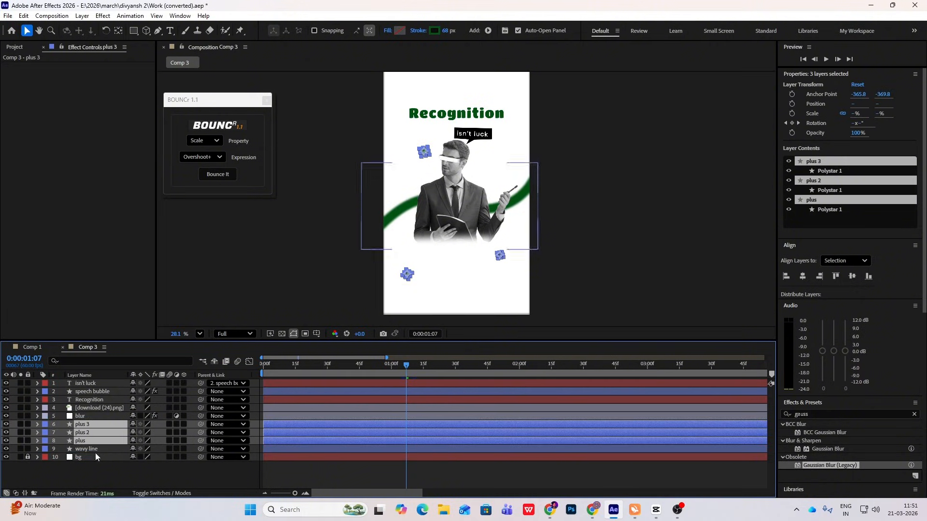
left_click(99, 469)
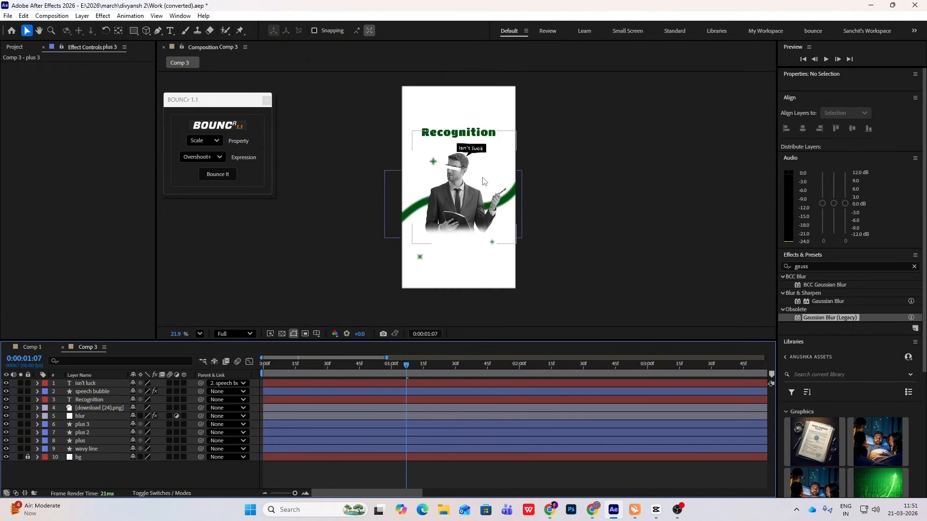
left_click(631, 180)
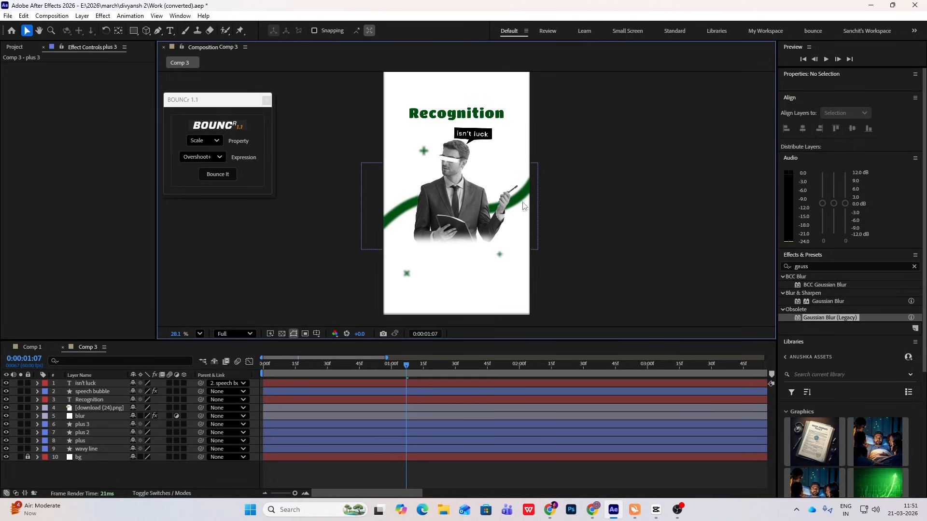
- Make every layer above bg a 3D layer and add a two-node camera with the 35mm preset
left_click_drag(405, 366, 262, 366)
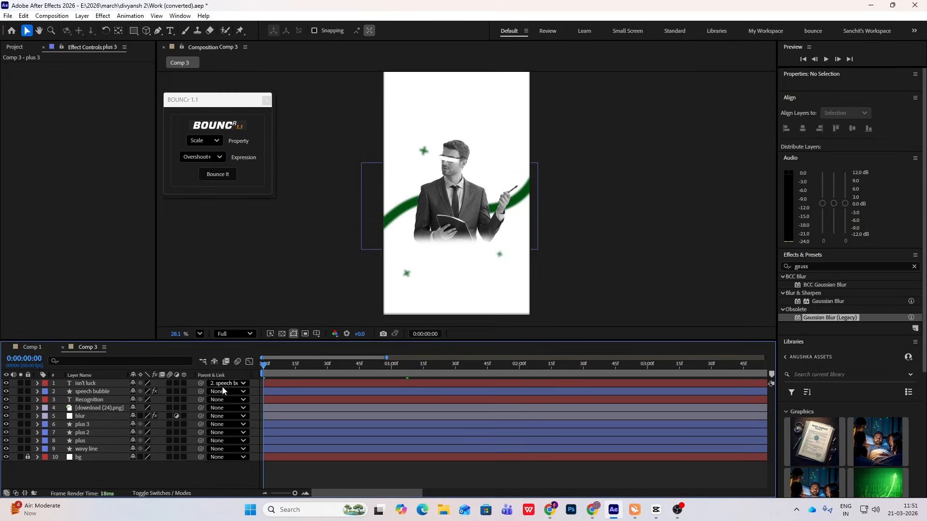
left_click_drag(183, 383, 184, 436)
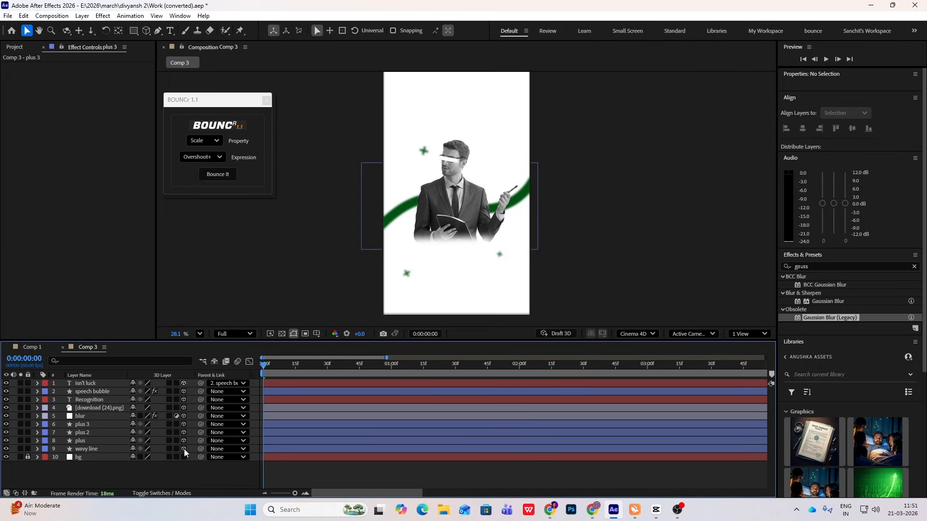
right_click(140, 476)
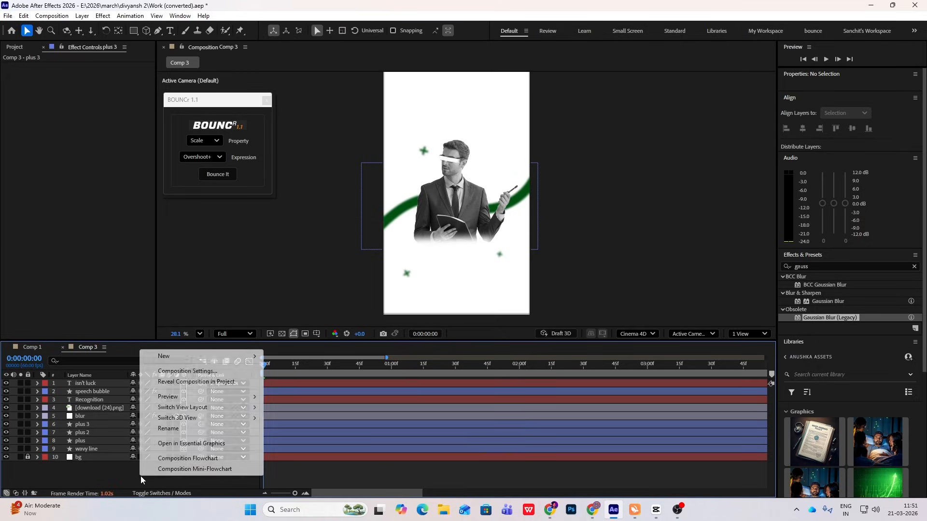
mouse_move(191, 357)
left_click(300, 230)
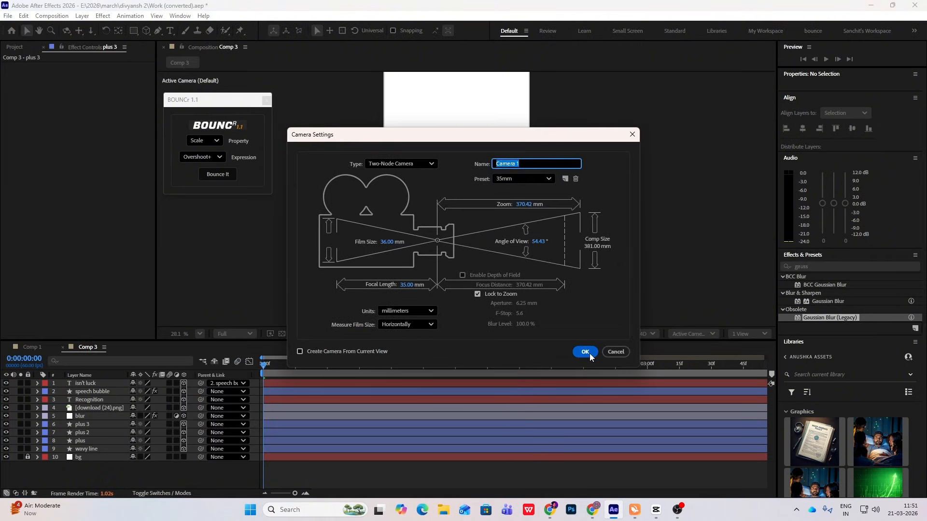
left_click(585, 352)
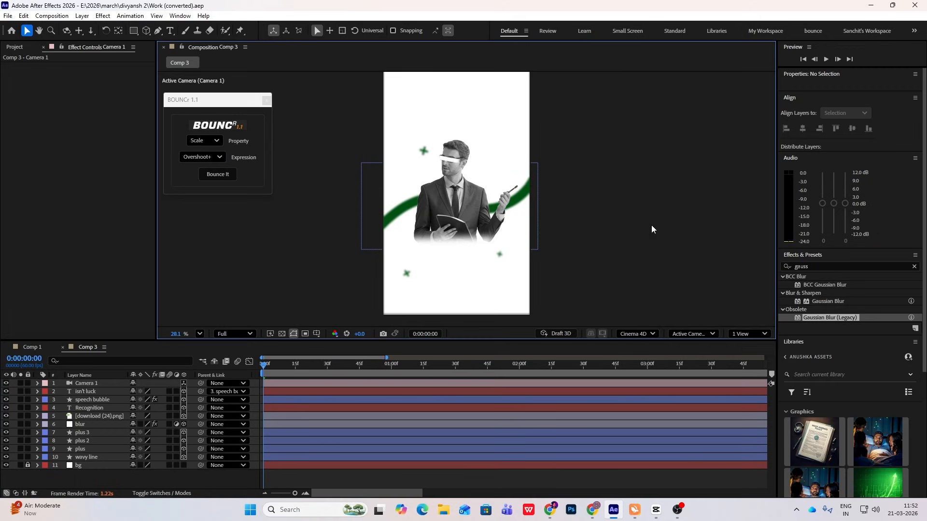
- Add a null object to Comp 3 and make it a 3D layer
right_click(651, 225)
mouse_move(683, 230)
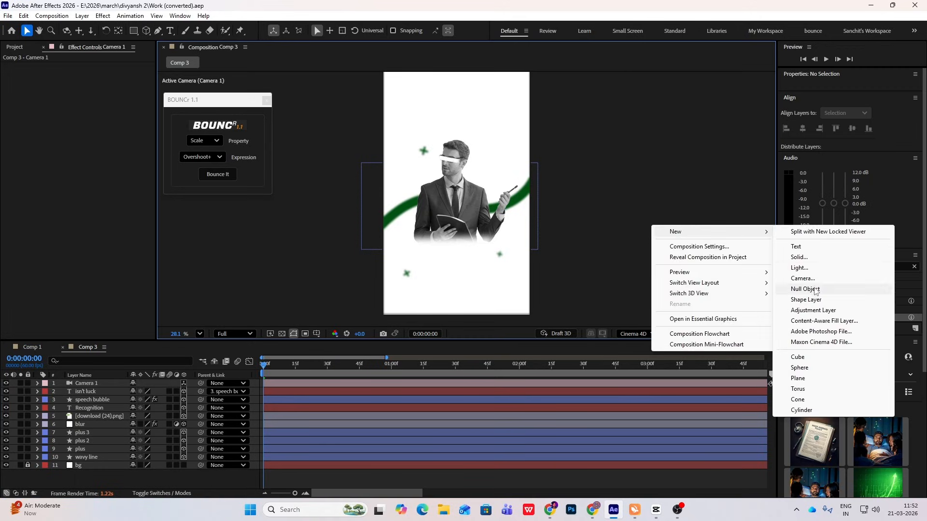
left_click(802, 289)
left_click(184, 383)
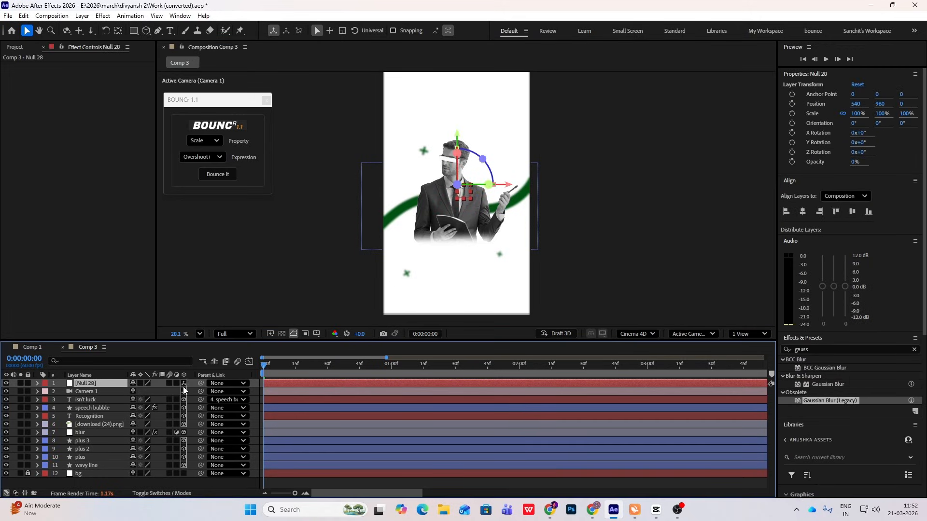
- Parent Camera 1 to the new null object and rename the null cam control
left_click_drag(201, 392, 95, 386)
key("Return")
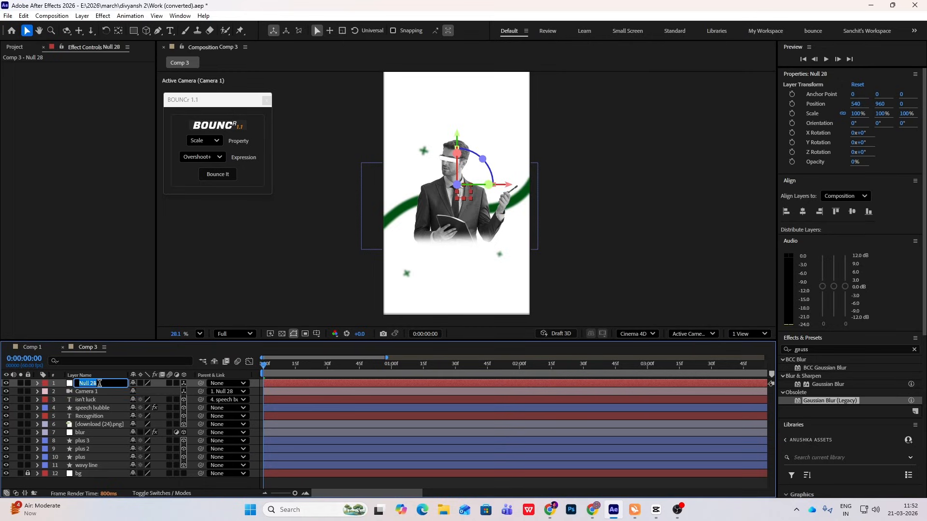
type("cam control")
key("Return")
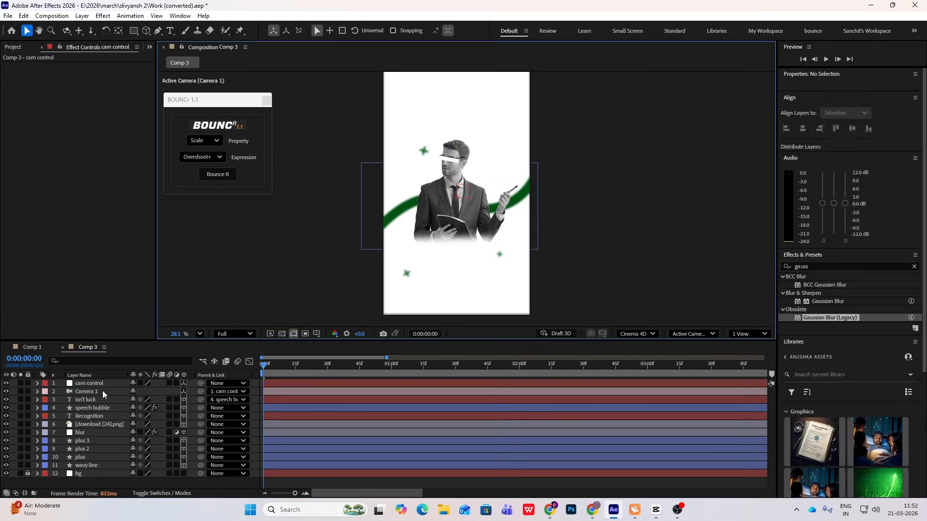
- Keyframe cam control's position from 540, 960, 379 at 0:00:00:00 to 540, 960, 0 at 0:00:01:00
key("p")
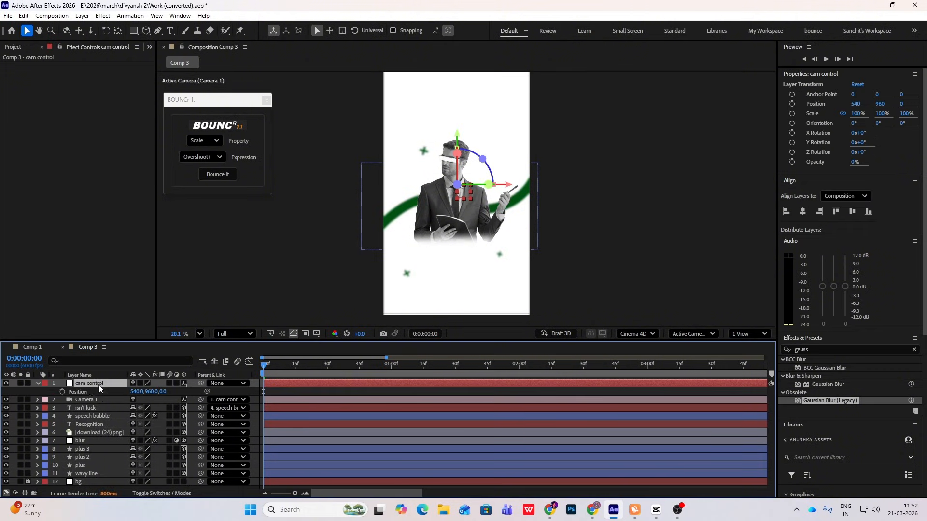
left_click(62, 392)
left_click_drag(260, 367, 390, 391)
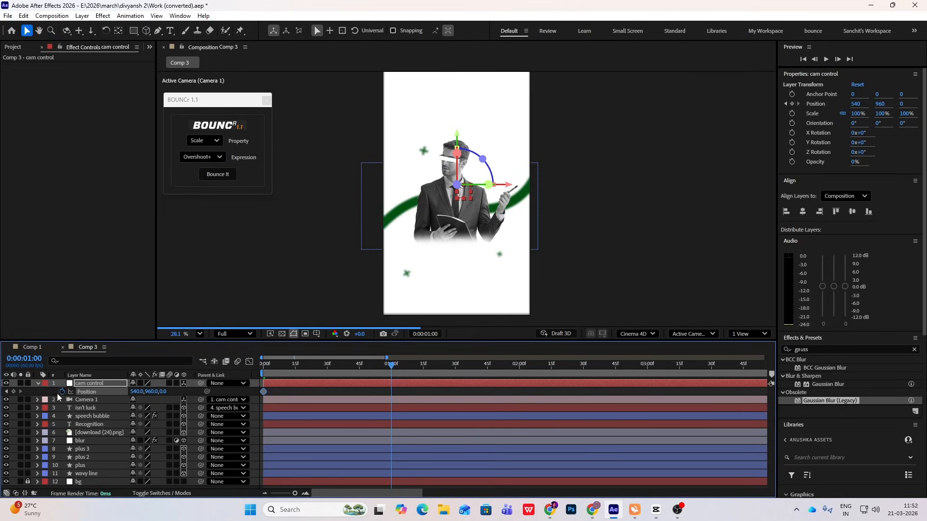
left_click(13, 391)
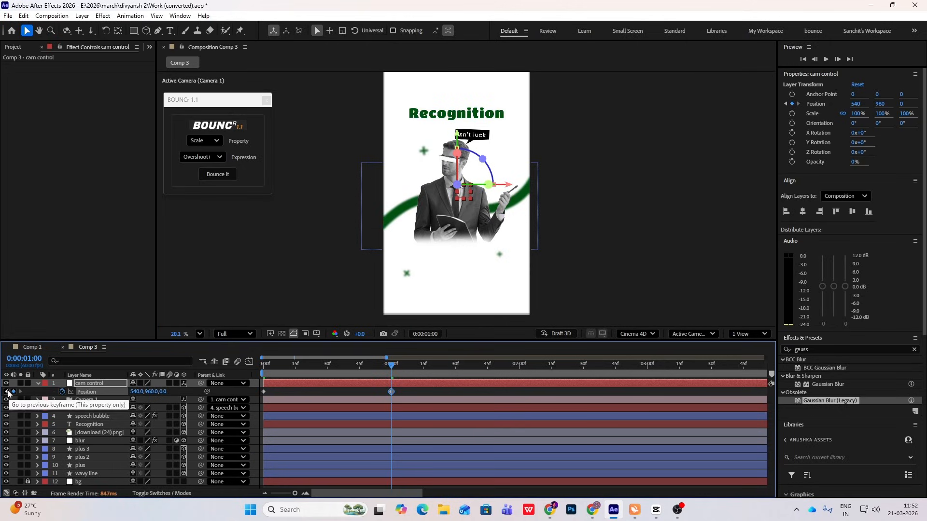
left_click(6, 392)
left_click_drag(162, 393, 396, 399)
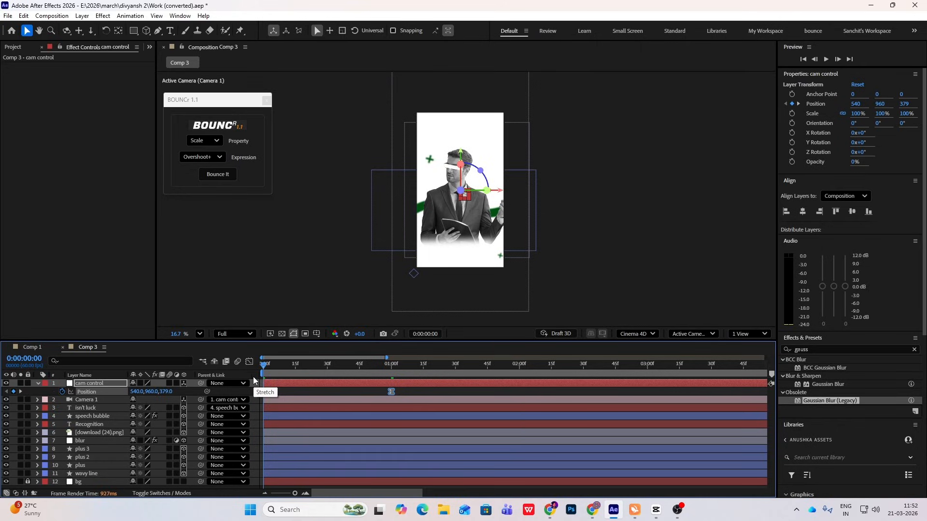
- Ease the cam control position keyframes in the speed graph and preview the camera move at third resolution
left_click(249, 362)
left_click_drag(432, 424, 337, 467)
left_click(249, 362)
key("space")
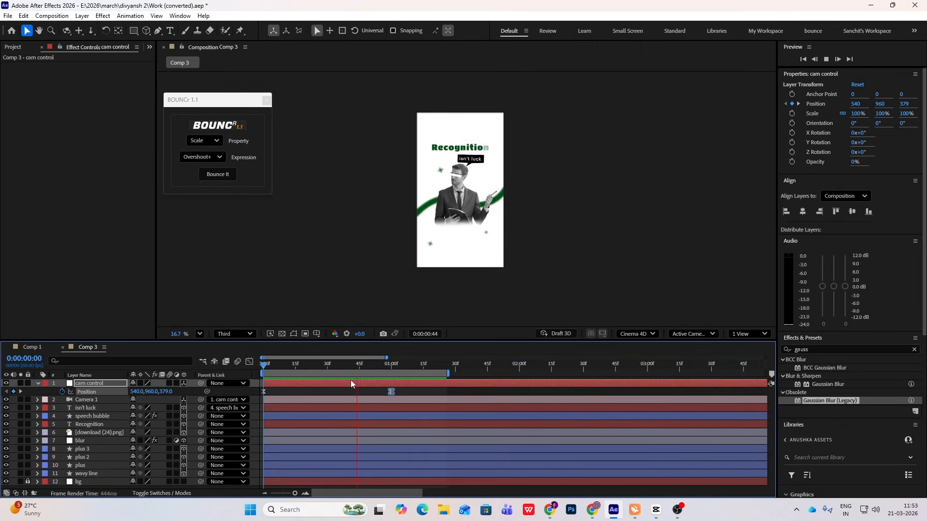
- Move cam control's end position keyframe to about 0:00:01:13 and preview the slower camera move
left_click_drag(396, 393, 418, 394)
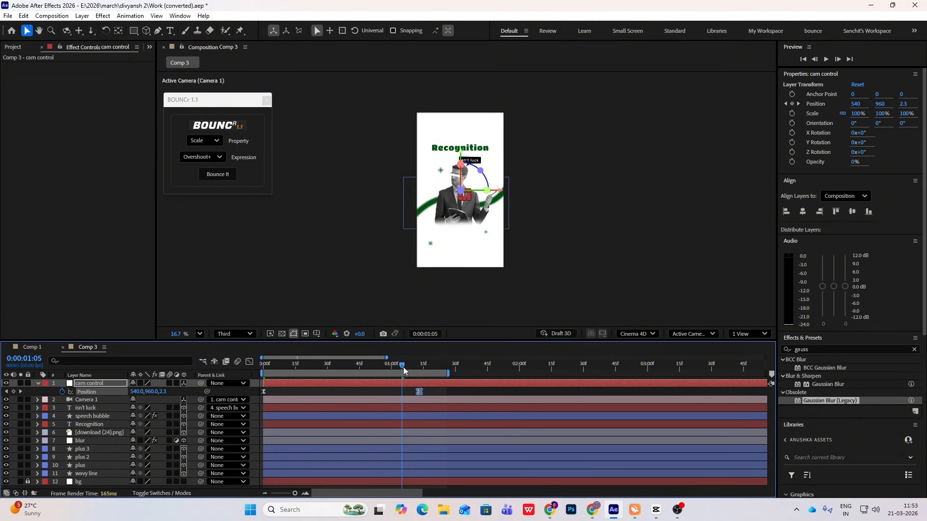
key("space")
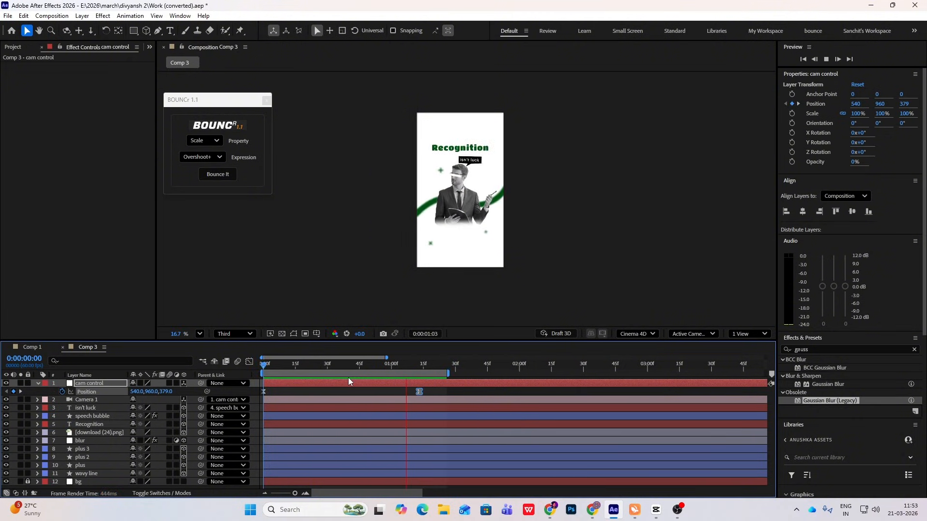
key("space")
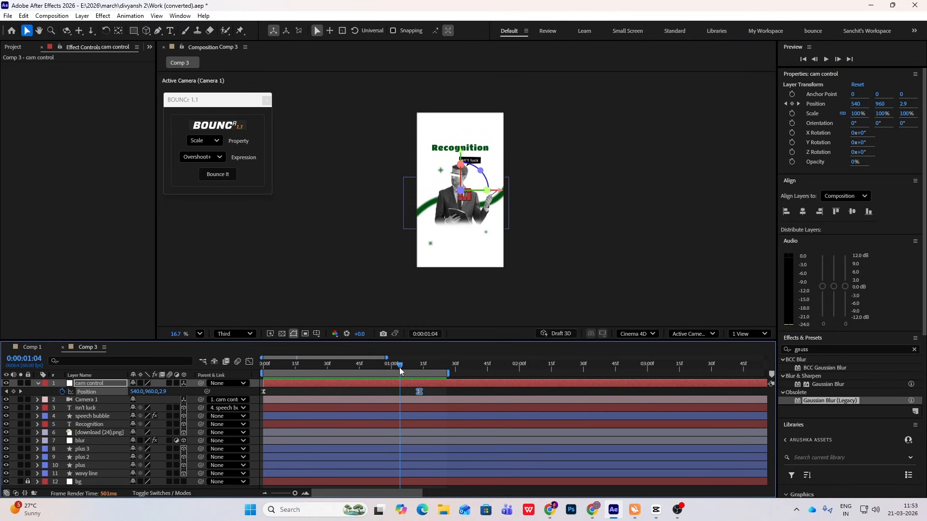
- Keyframe the blur layer's blurriness from 0 at 0:00:00:00 to 16.2 at 0:00:00:53
left_click_drag(400, 366, 214, 366)
left_click(89, 443)
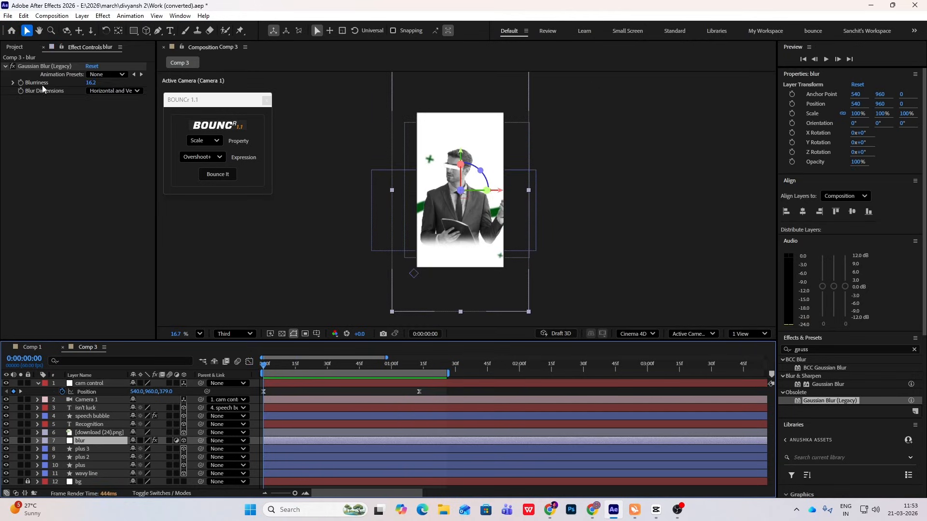
left_click(21, 83)
left_click_drag(265, 366, 378, 401)
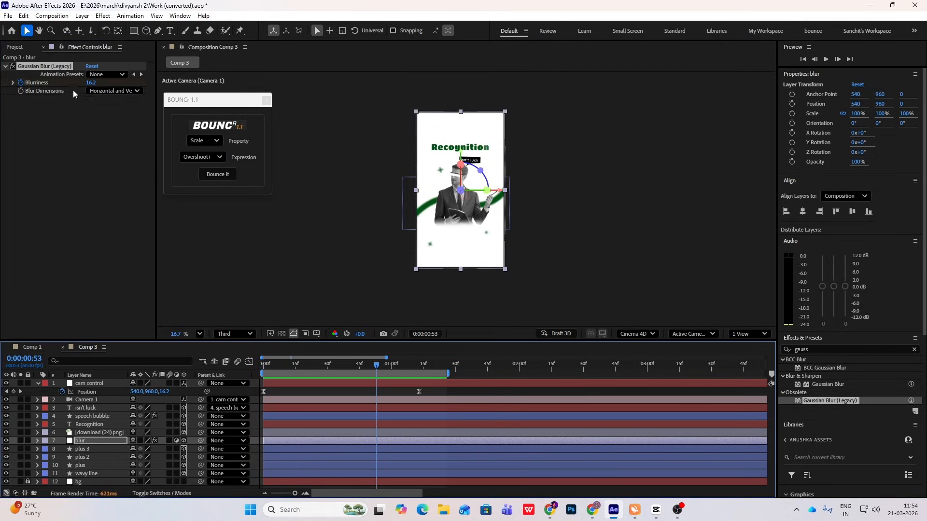
key("u")
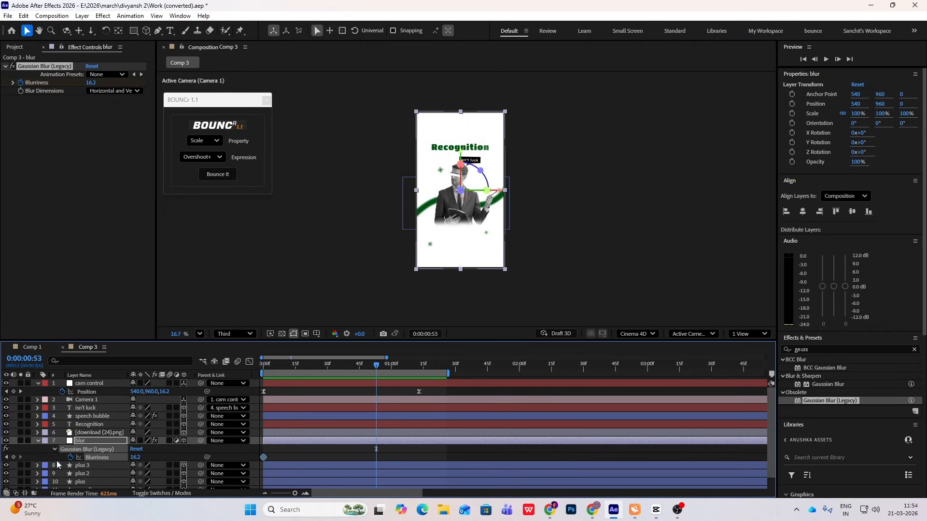
left_click(13, 457)
left_click_drag(377, 365, 209, 369)
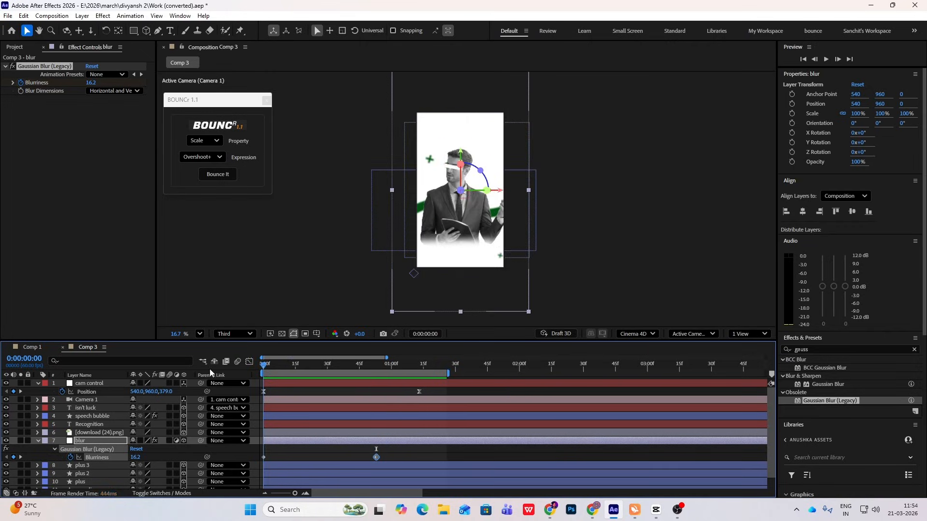
left_click(148, 455)
type("0")
left_click(181, 452)
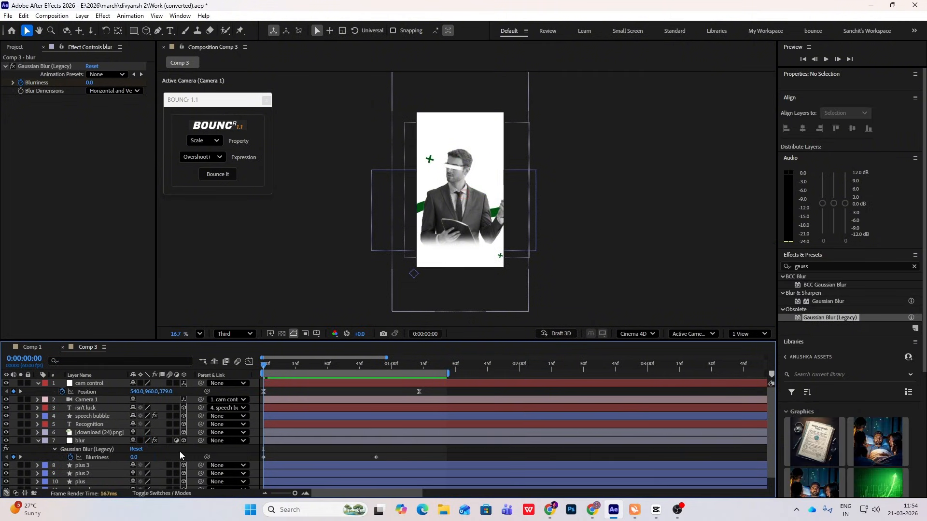
- Ease the blurriness keyframes, raising the end keyframe's incoming influence to about 80% in the speed graph, and preview the result
left_click_drag(391, 453, 244, 473)
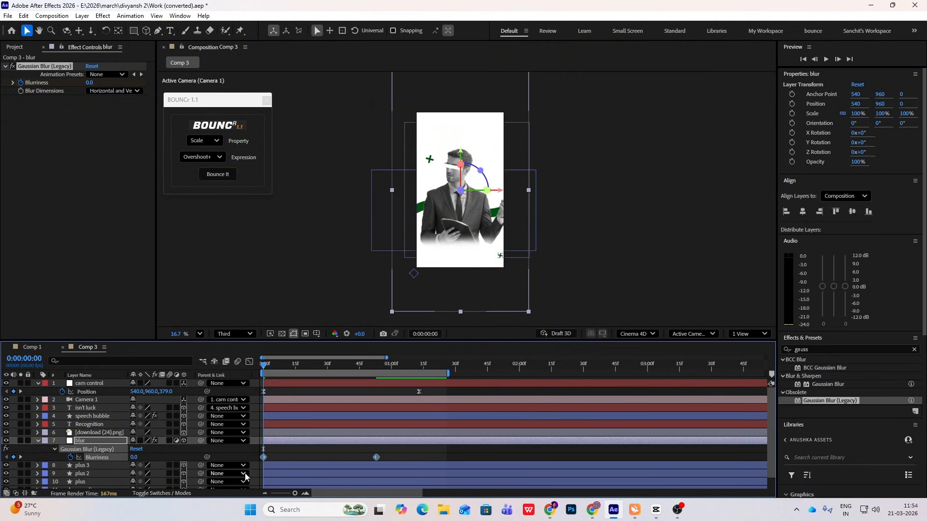
key("F9")
left_click(249, 361)
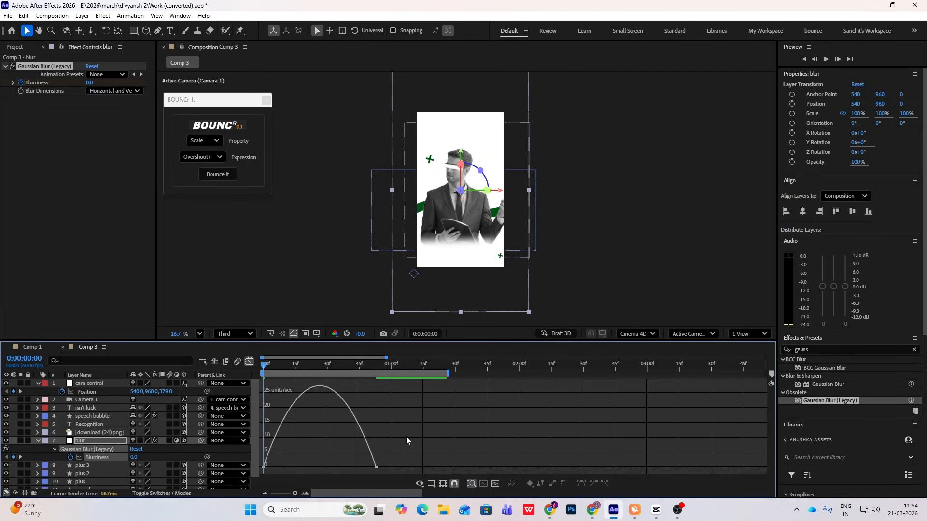
left_click_drag(360, 470, 331, 472)
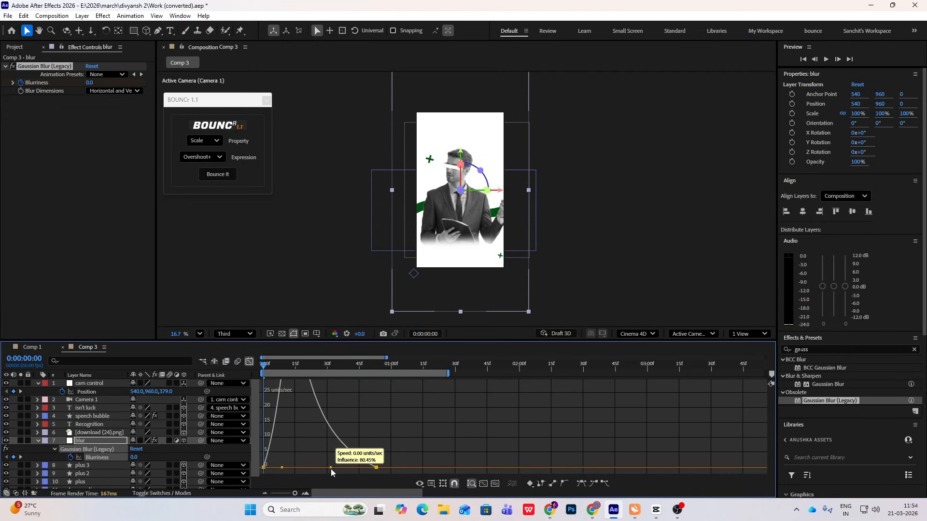
key("shift+F3")
key("space")
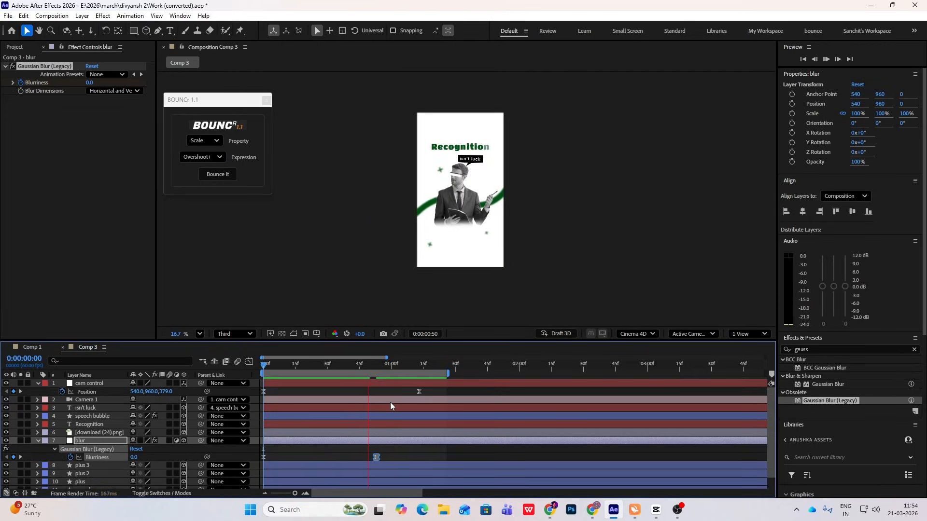
left_click_drag(436, 364, 224, 368)
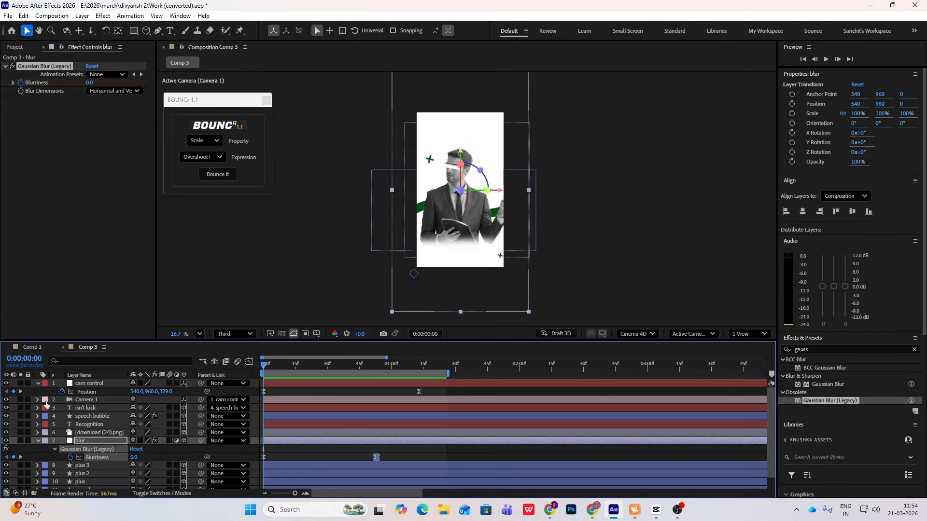
- Shift the start of the photo, three plus and wavy line layers about two frames later and preview the animation
left_click(38, 384)
left_click(38, 432)
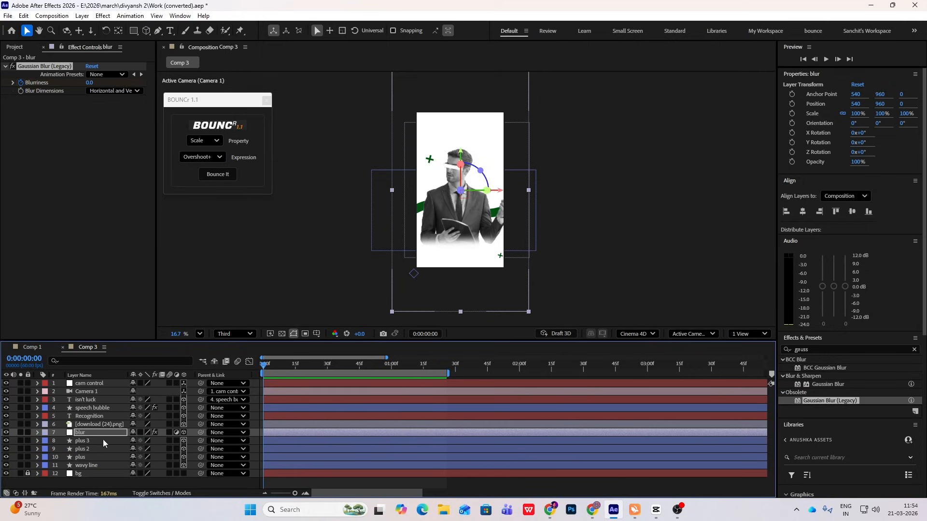
left_click(94, 465)
left_click(90, 450, "shift")
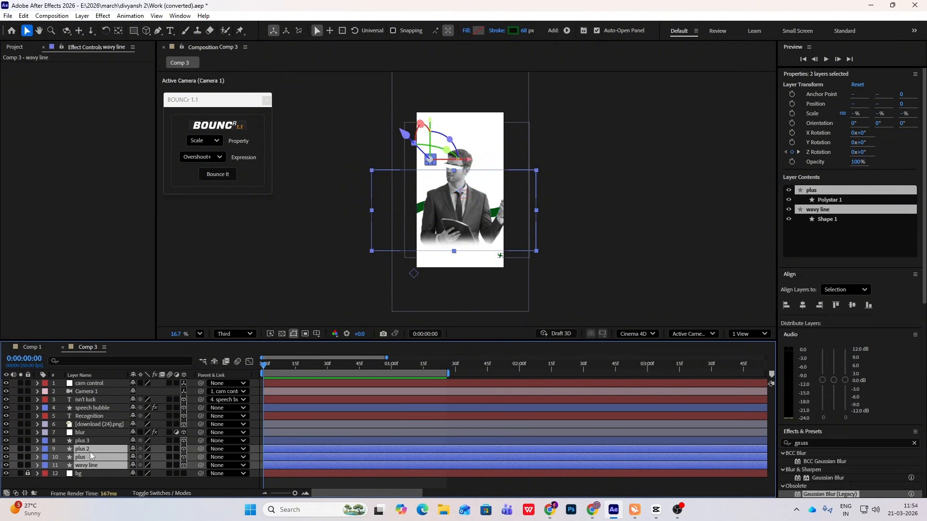
left_click(91, 442, "shift")
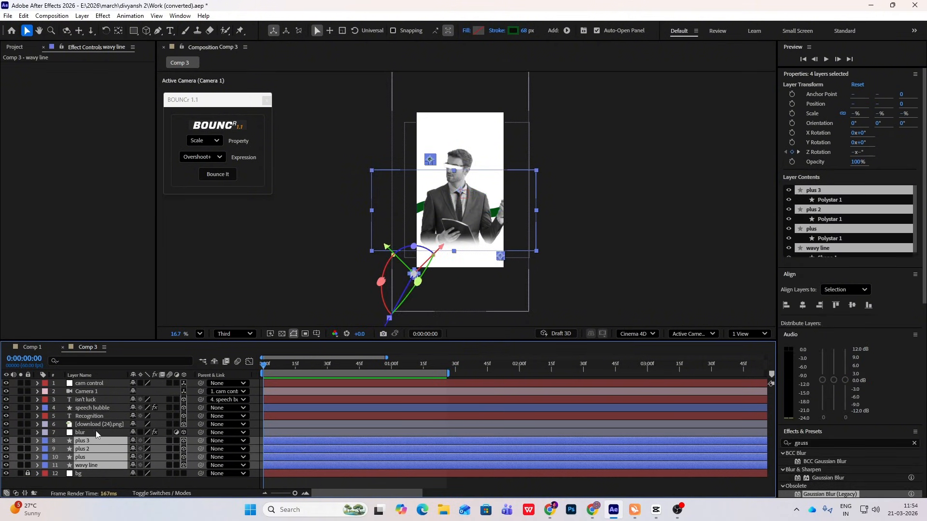
left_click(96, 424, "ctrl")
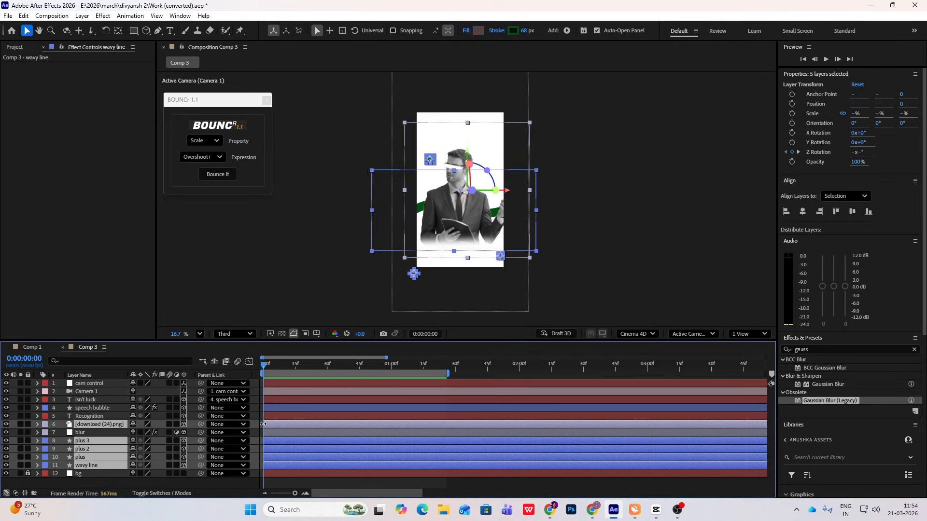
left_click_drag(263, 424, 267, 424)
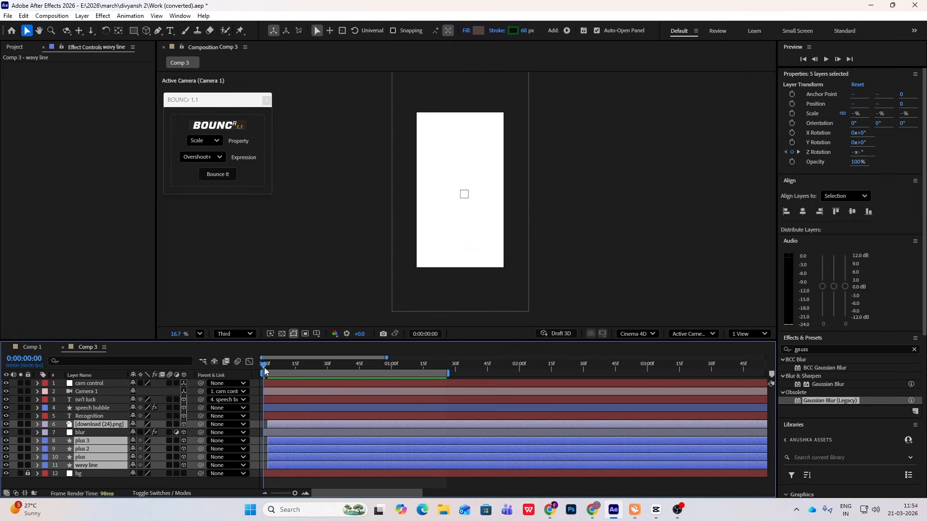
key("space")
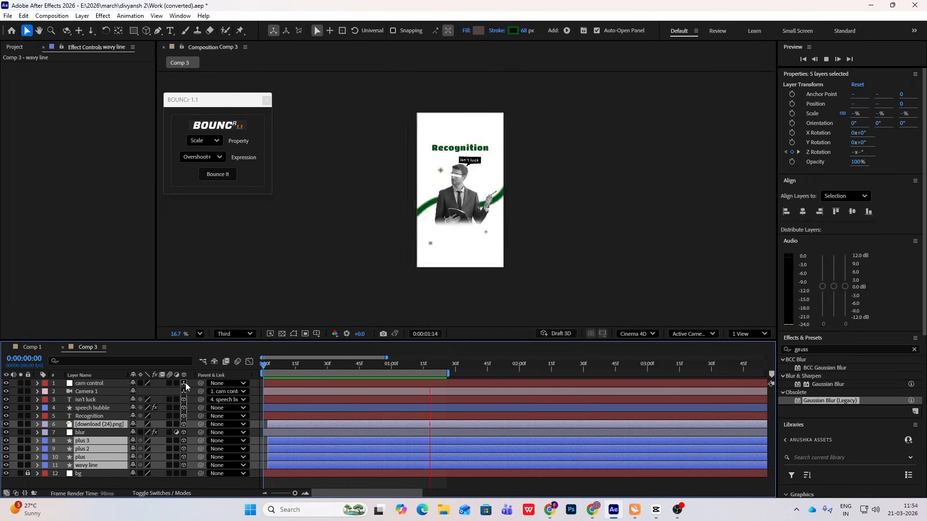
key("space")
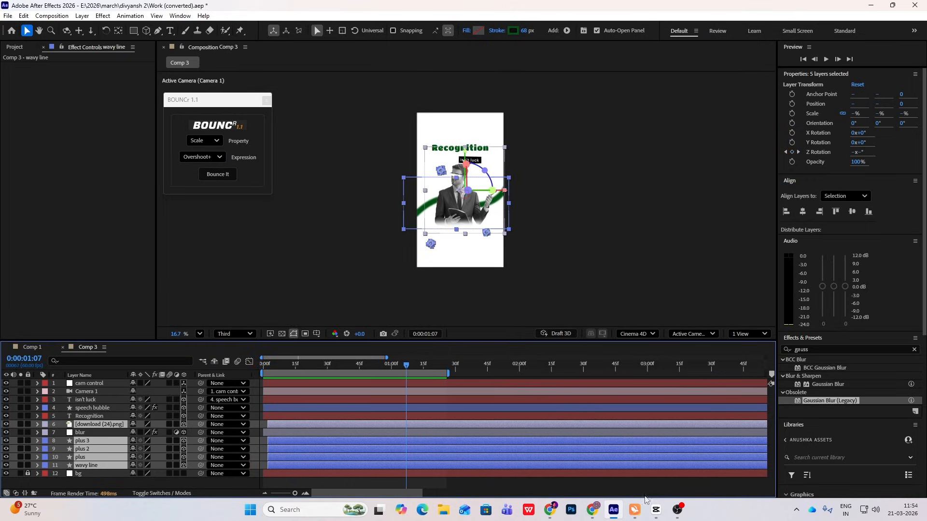
- Check in the CapCut reference how the scene after the opening begins, around 00:00:01:25, and return to After Effects
left_click(656, 510)
left_click_drag(98, 368, 119, 371)
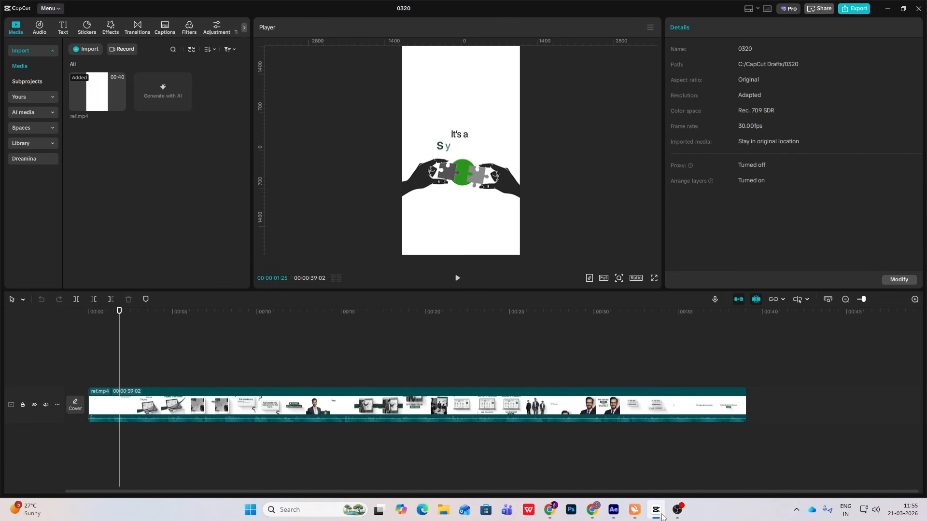
left_click(613, 510)
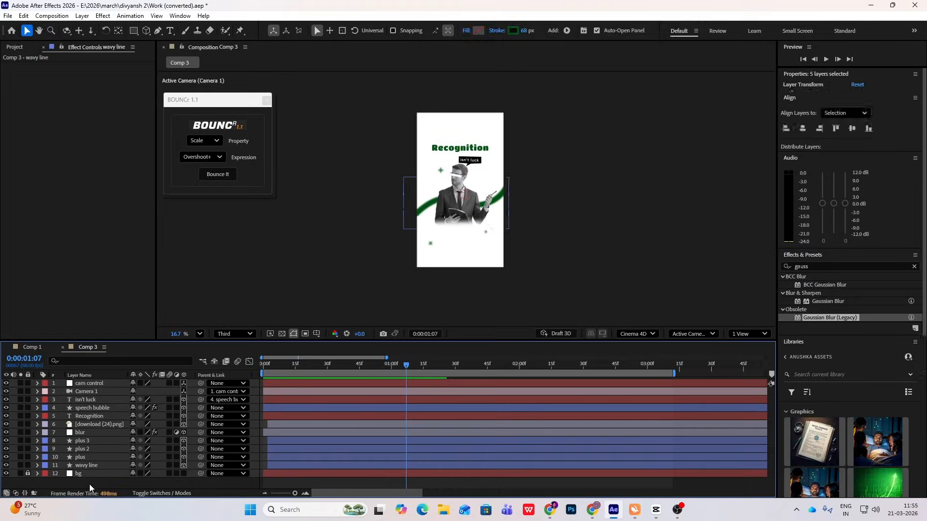
- Duplicate the cam control null, remove the copy's position keyframes and parent the original cam control to cam control 2
left_click(103, 384)
key("p")
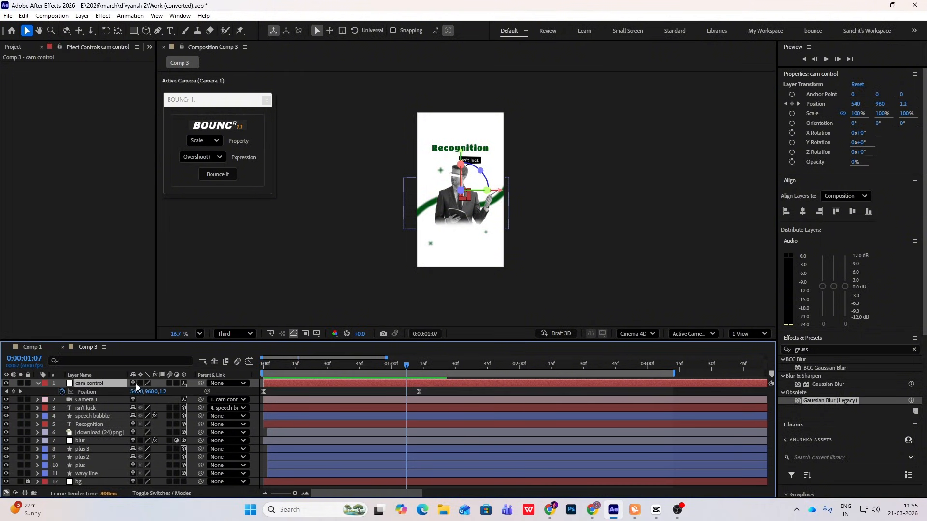
key("ctrl+d")
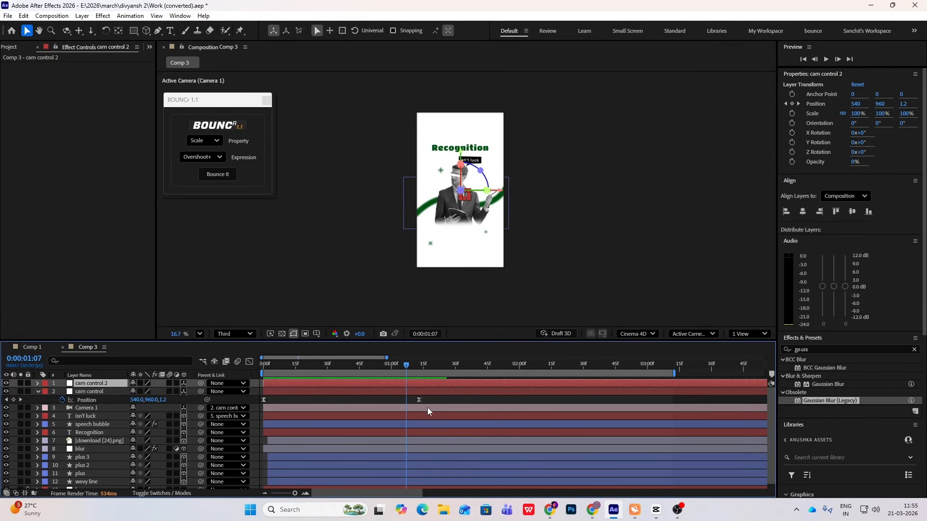
key("p")
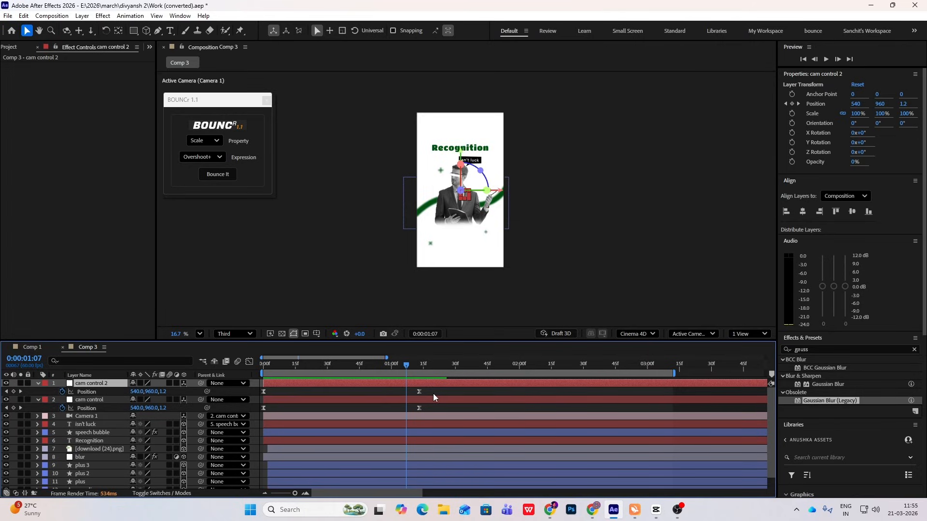
left_click(62, 392)
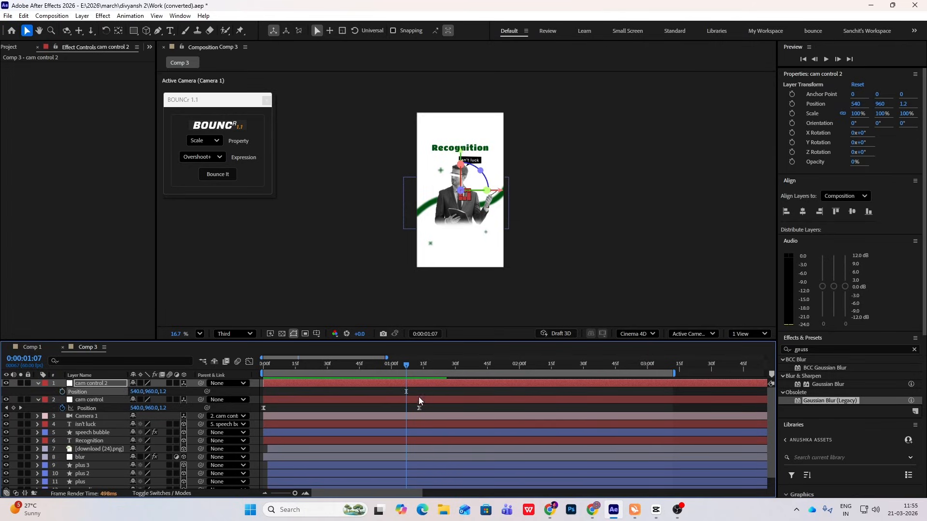
left_click_drag(200, 398, 97, 384)
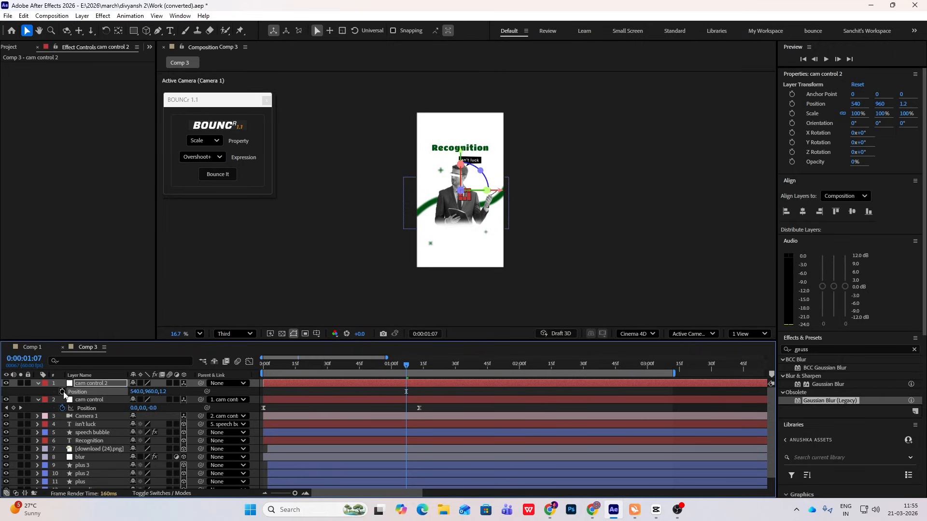
- Keyframe cam control 2's position from 540, 960, 1.2 at 0:00:01:07 to 540, 2626, 1.2 at 0:00:02:00
left_click(62, 392)
left_click_drag(403, 366, 517, 386)
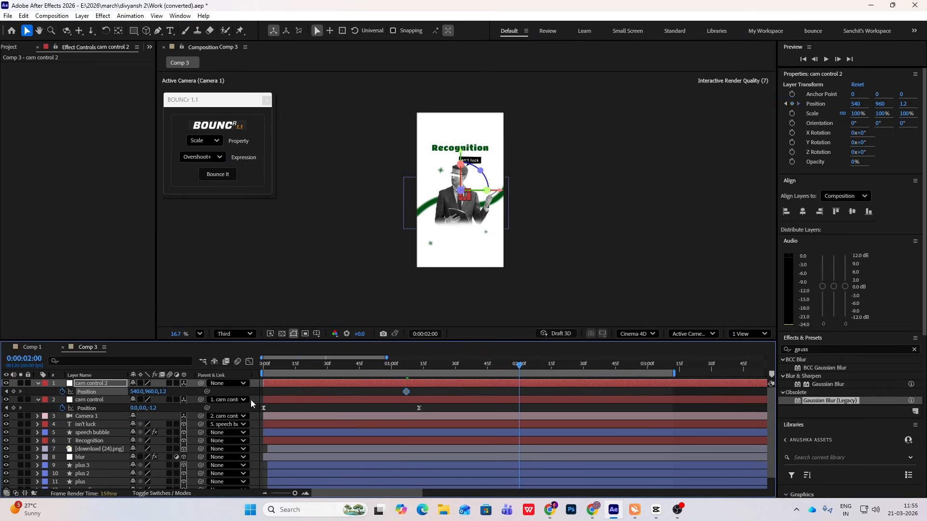
left_click_drag(155, 391, 924, 424)
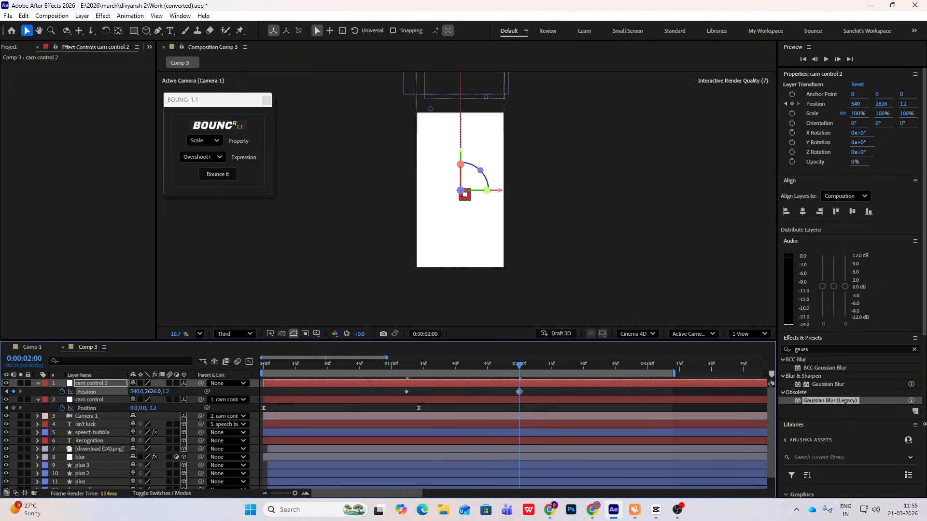
- Ease cam control 2's position keyframes, lengthening the end keyframe's incoming influence in the speed graph, and preview at quarter resolution
left_click_drag(532, 392, 338, 394)
key("F9")
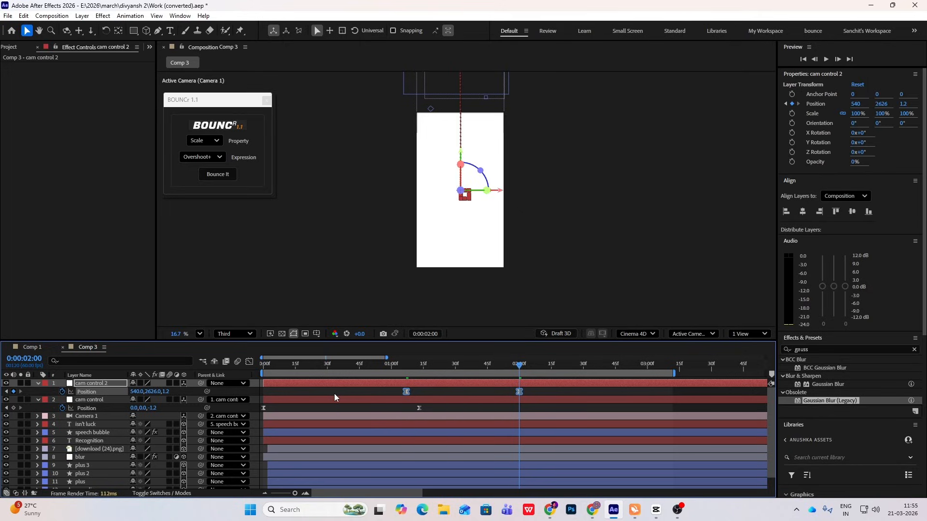
left_click(249, 362)
left_click_drag(500, 467, 471, 469)
left_click(250, 362)
key("space")
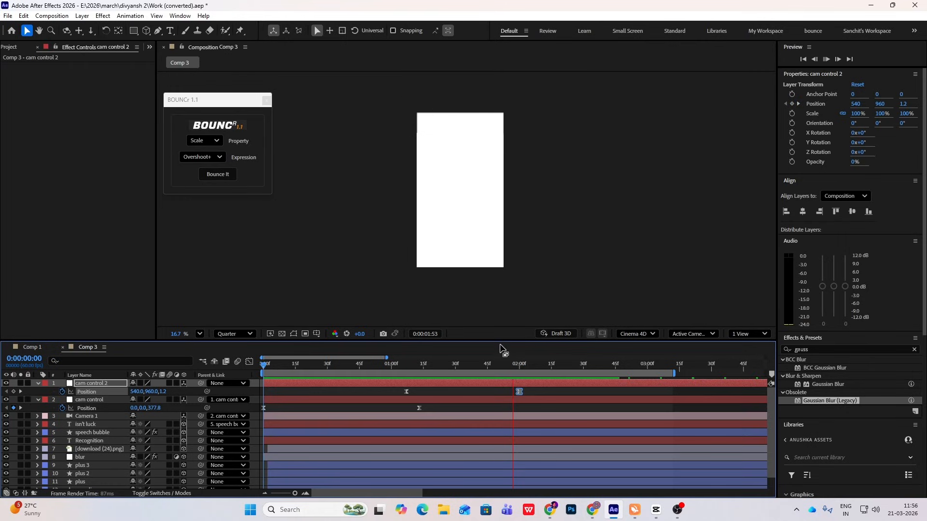
key("space")
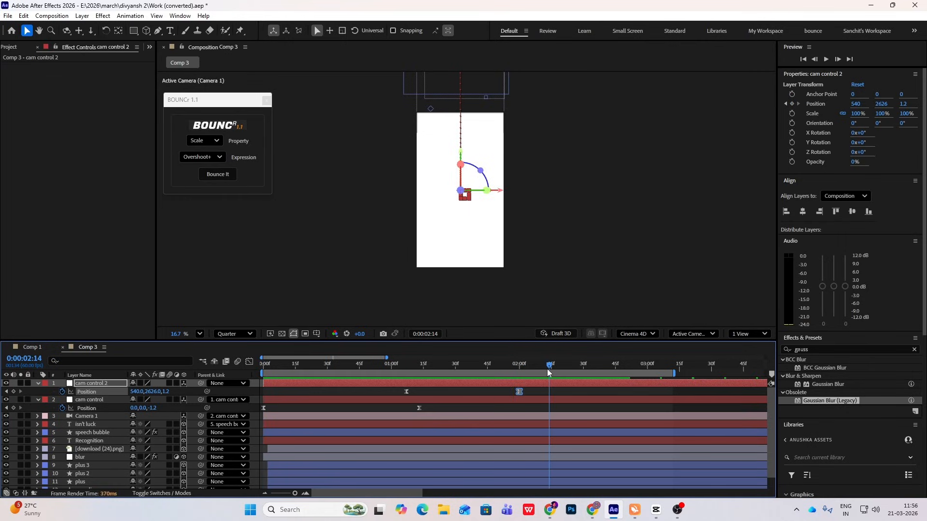
- Check the next scene in the CapCut reference and add the puzzle-hands image Auxiliary Verbs (1).png above cam control 2 in Comp 3
mouse_move(656, 510)
left_click(636, 441)
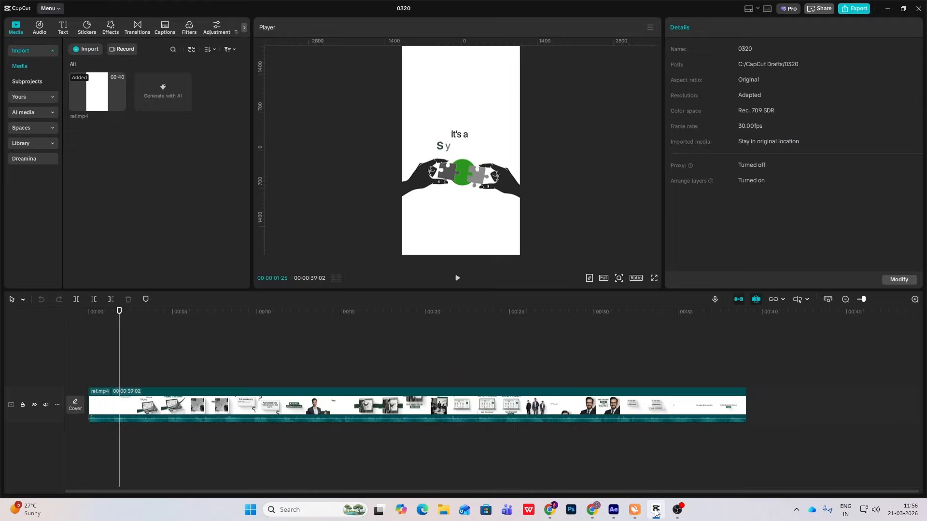
left_click(652, 511)
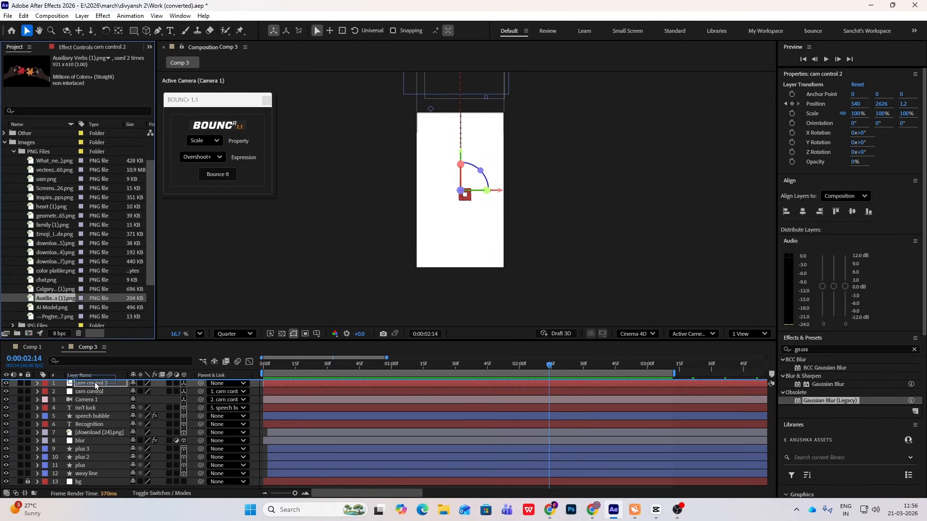
left_click(94, 383)
scroll(470, 206, "up", 2)
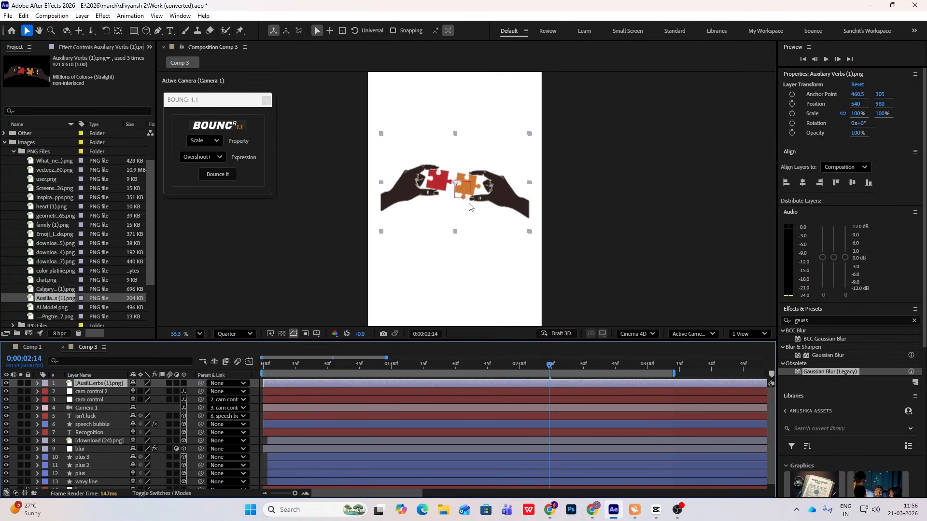
- Find the Tint effect and apply it to the puzzle-hands image with its default black-to-white mapping
key("ctrl+5")
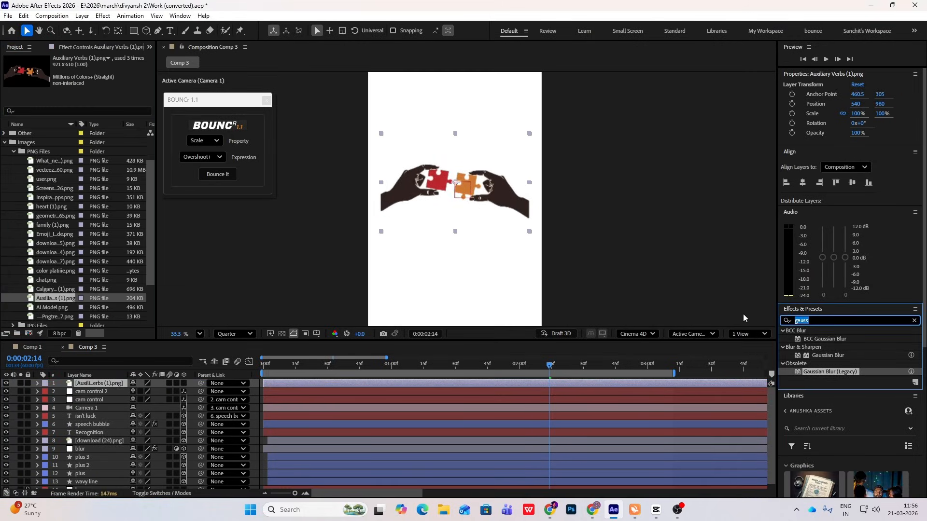
type("tint")
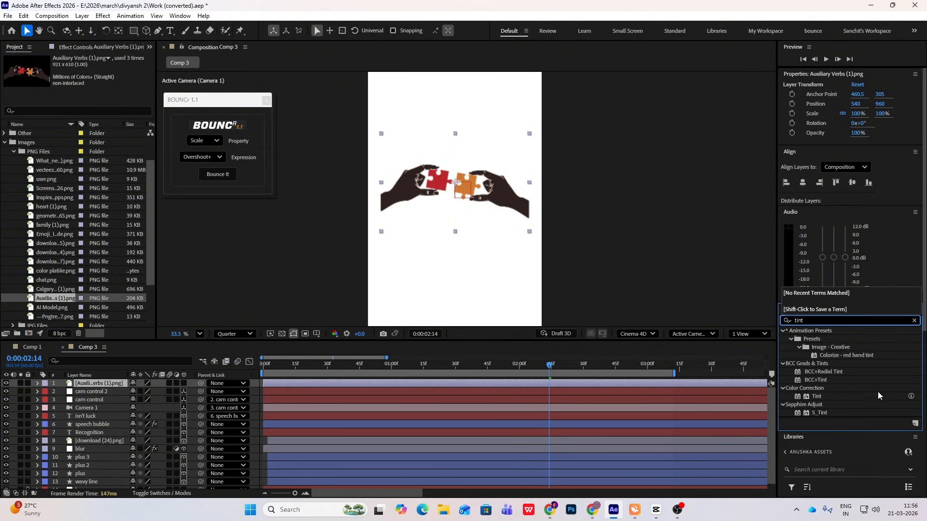
left_click_drag(819, 396, 118, 381)
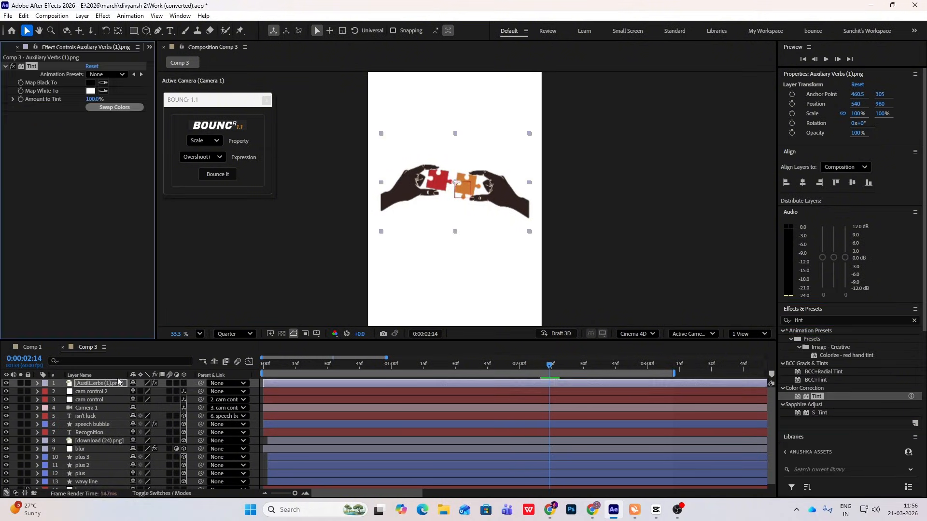
- Compare the puzzle-hands image with the CapCut reference and move it down to about position 549, 1161
key("alt+Tab")
left_click(655, 513)
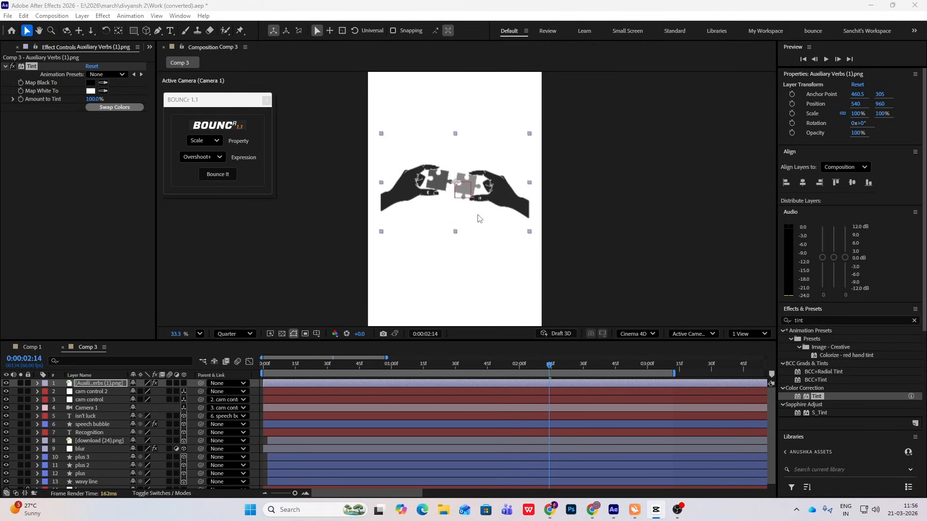
left_click_drag(480, 219, 481, 251)
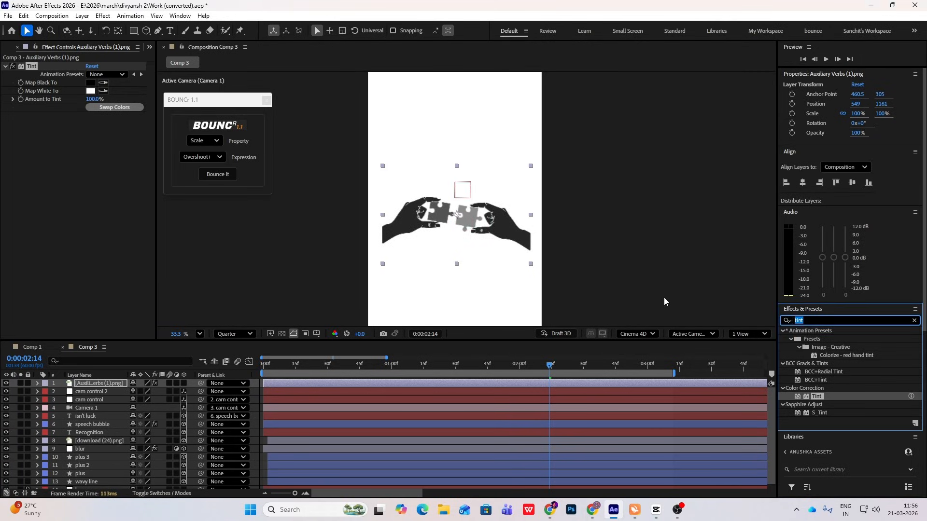
- Apply Brightness & Contrast to the puzzle-hands image, with brightness -24 and contrast 50, and inspect the result up close
type("brig")
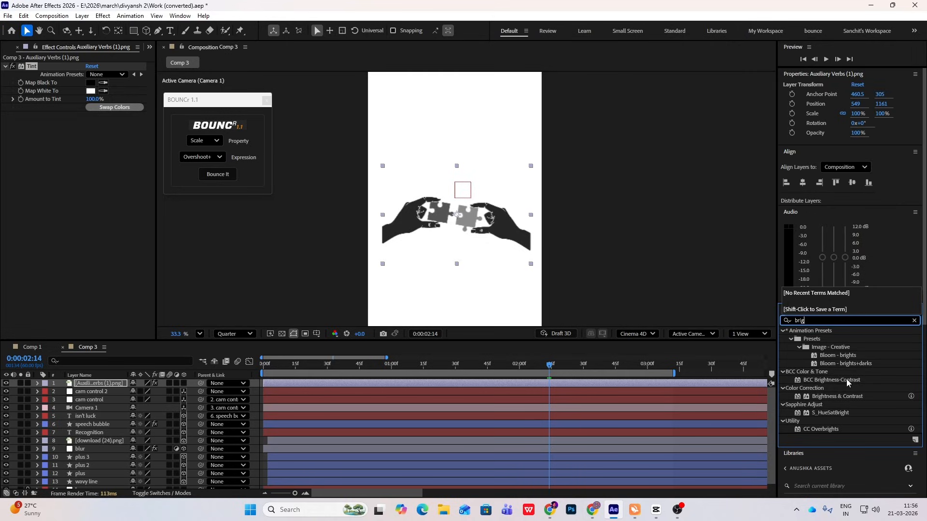
left_click_drag(834, 398, 115, 382)
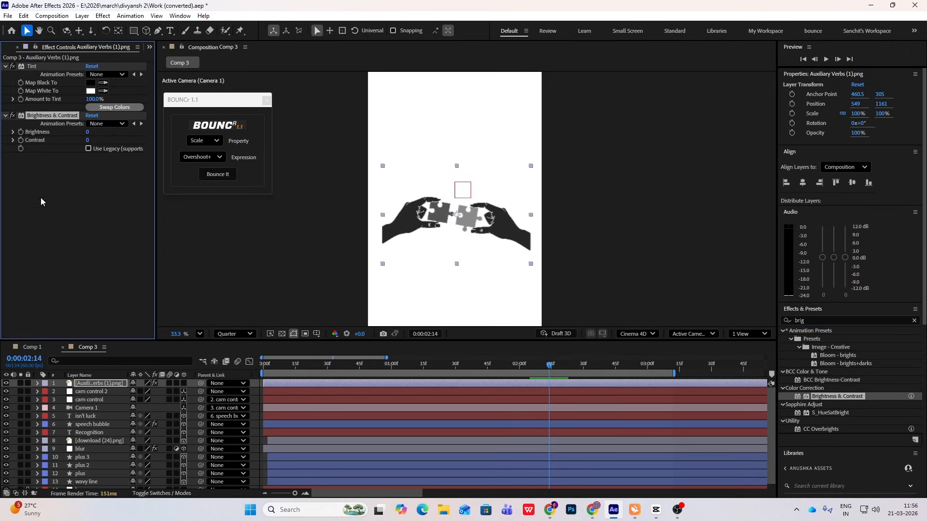
left_click_drag(89, 133, 113, 141)
left_click(722, 231)
scroll(470, 237, "up", 3)
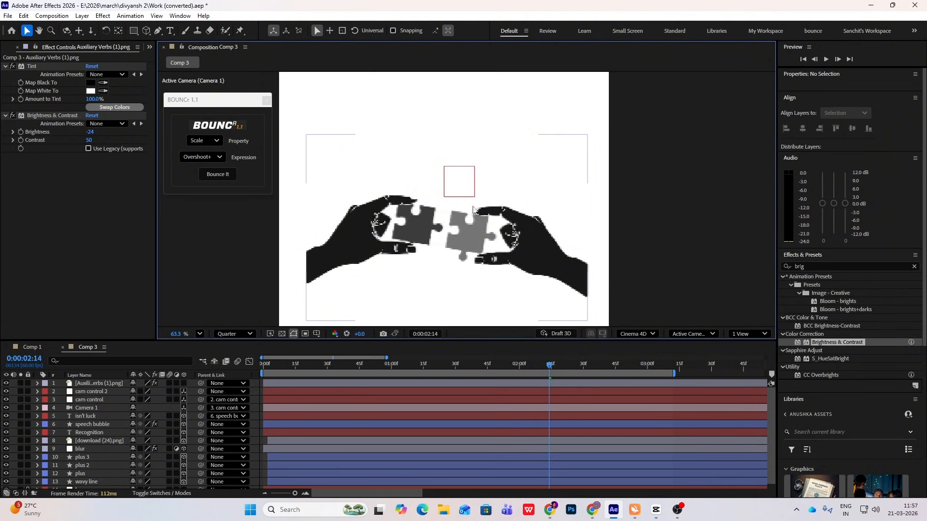
scroll(485, 197, "down", 3)
- Make the puzzle-hands image a 3D layer and move it down into the camera's end view at about 535, 2720, 0
left_click(184, 384)
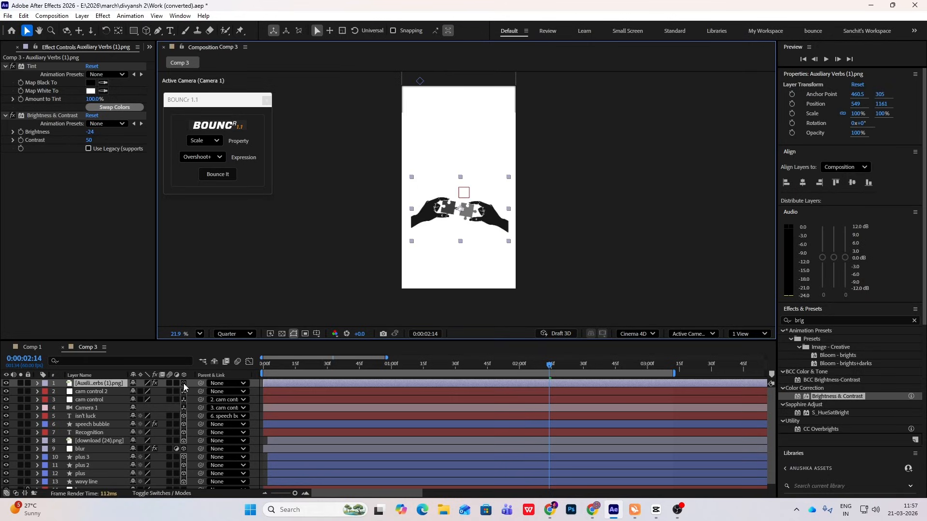
scroll(420, 182, "up", 5)
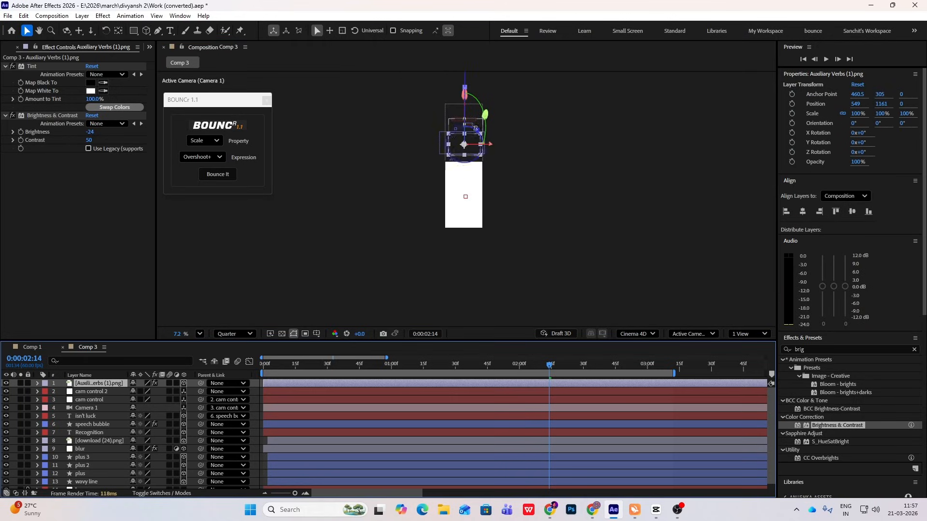
left_click_drag(464, 145, 465, 198)
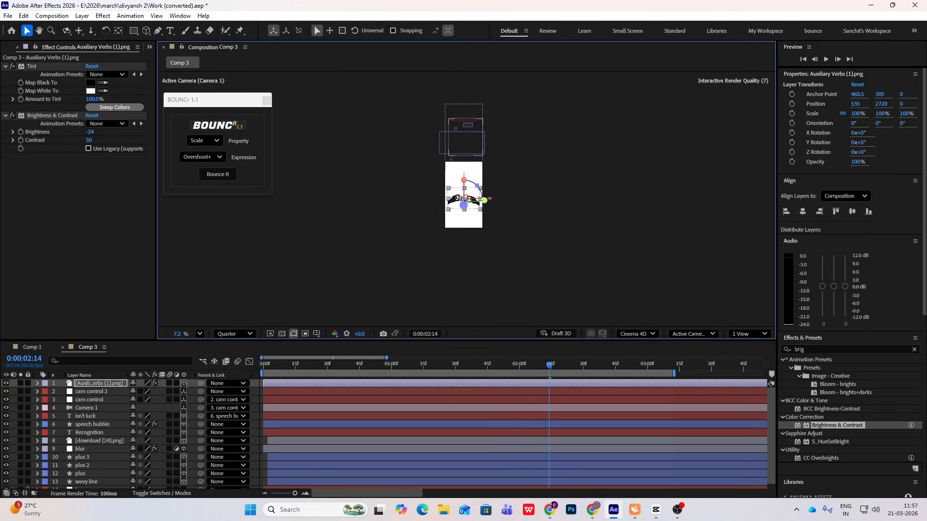
- Scale the puzzle-hands image to 121% so the arms reach the frame edges, and deselect it
scroll(466, 198, "up", 5)
key("s")
left_click_drag(169, 391, 180, 392)
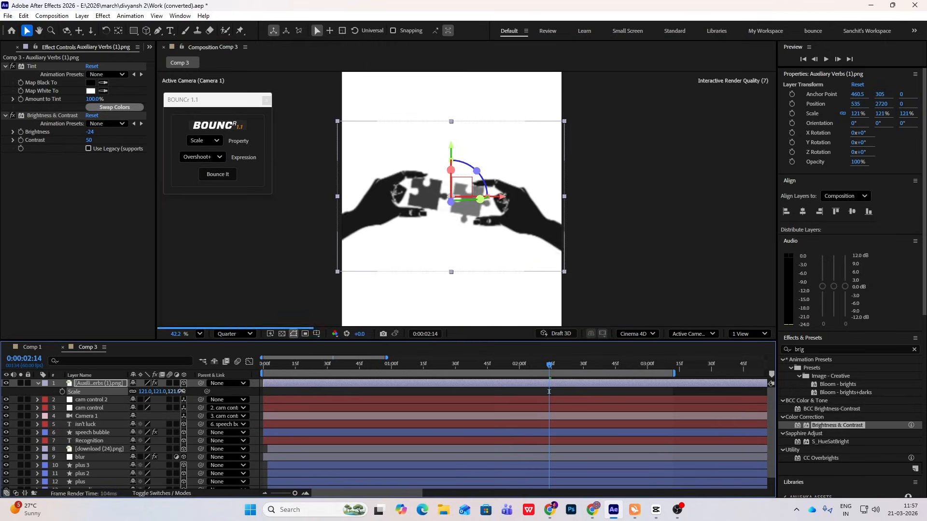
scroll(504, 301, "down", 3)
left_click(602, 211)
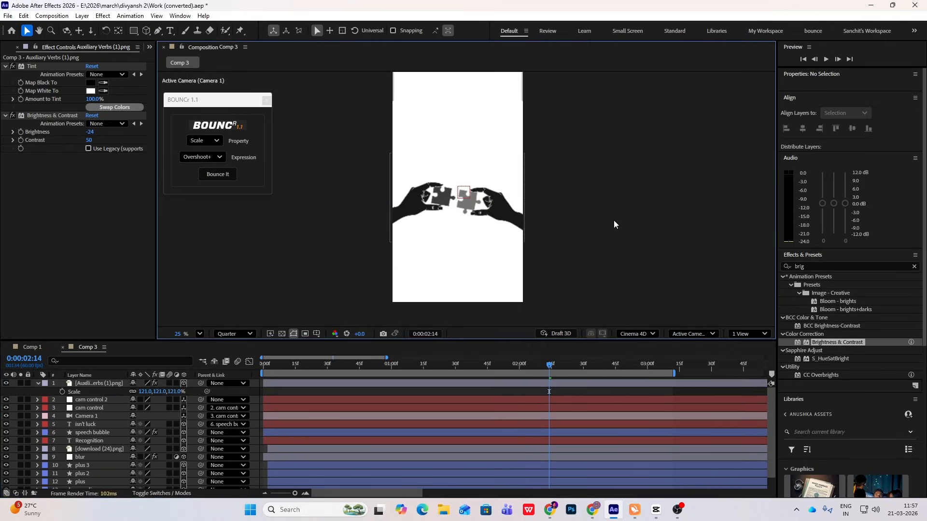
- Compare the scene with the CapCut reference and mask the puzzle-hands image with a rectangle that keeps only the left hand and its piece
left_click(657, 509)
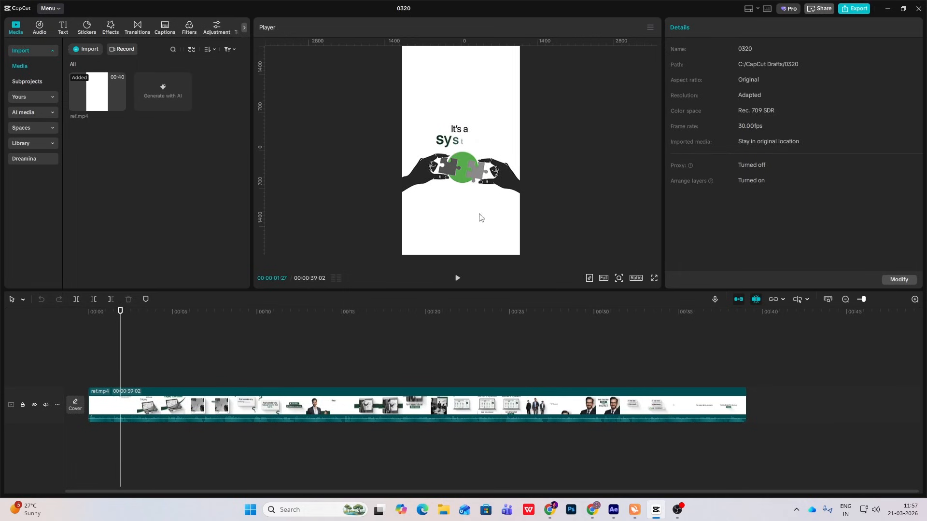
key("alt+Tab")
scroll(479, 213, "up", 3)
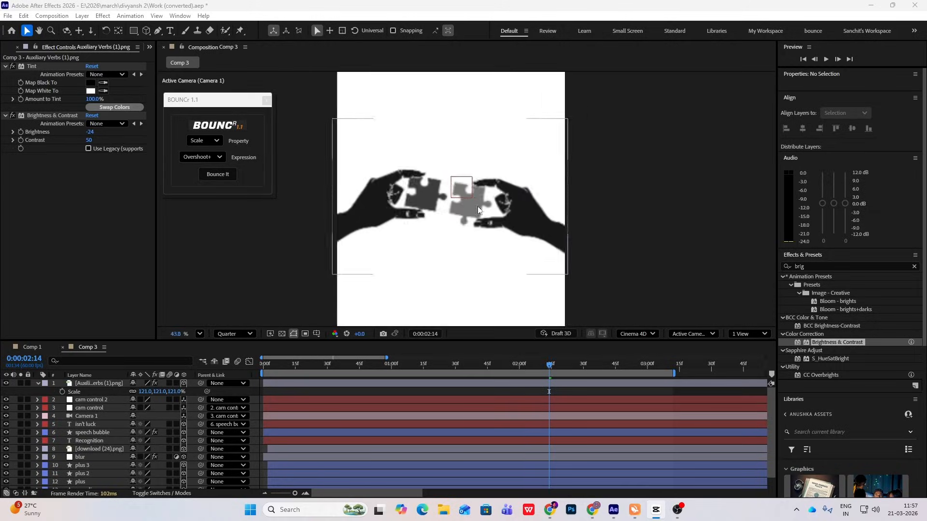
scroll(479, 210, "down", 3)
left_click(38, 383)
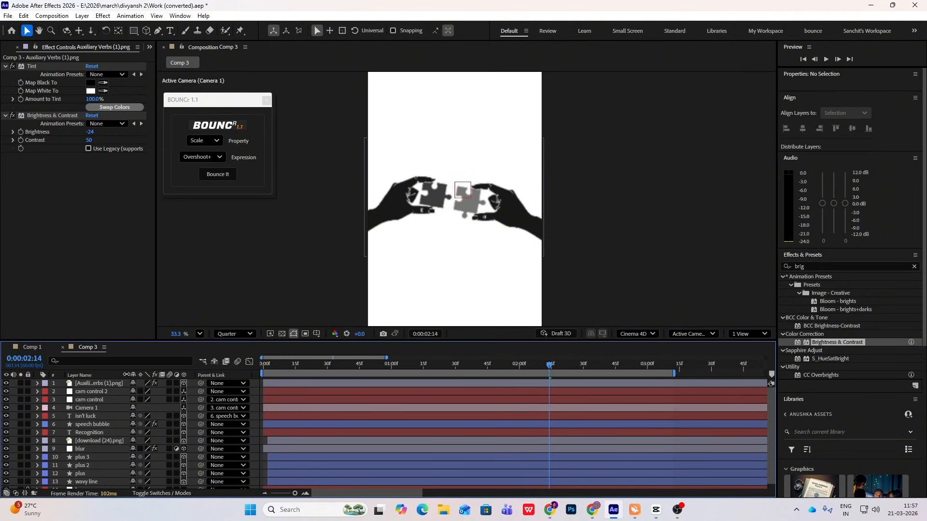
left_click(108, 384)
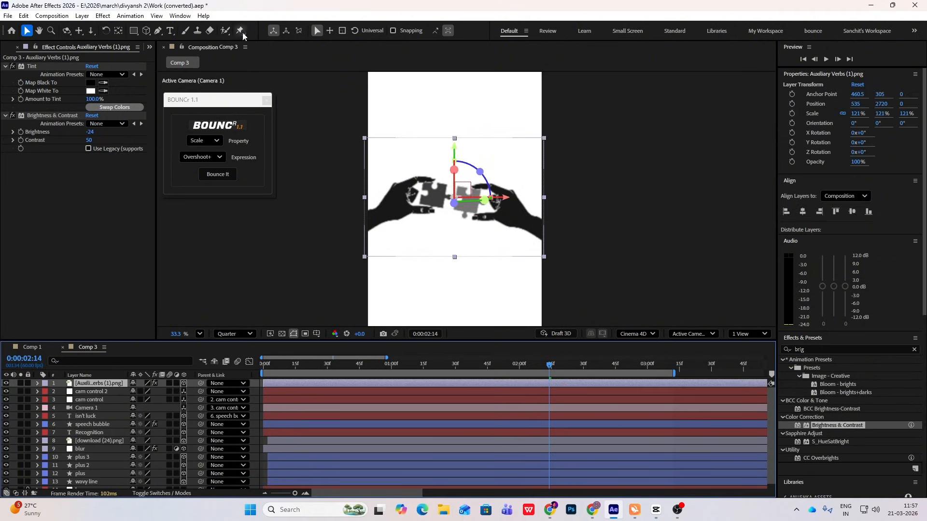
left_click(133, 30)
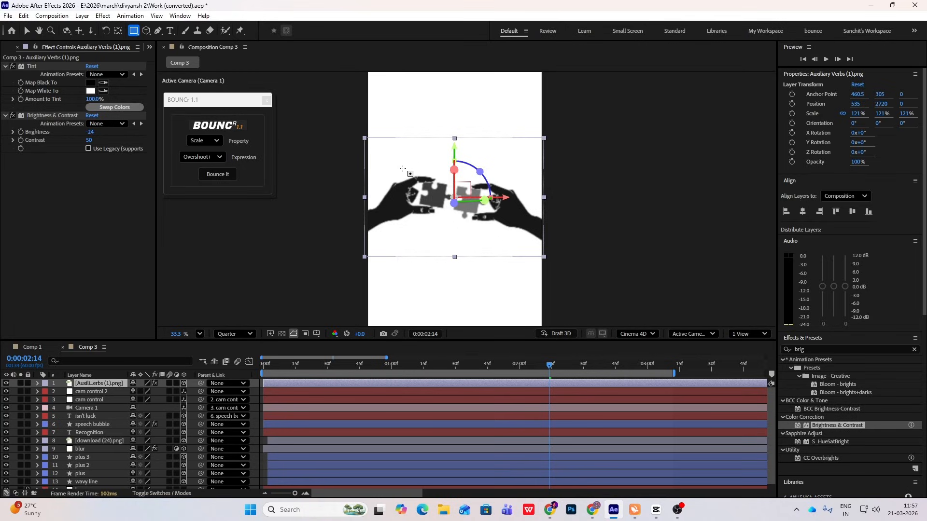
left_click_drag(349, 152, 453, 259)
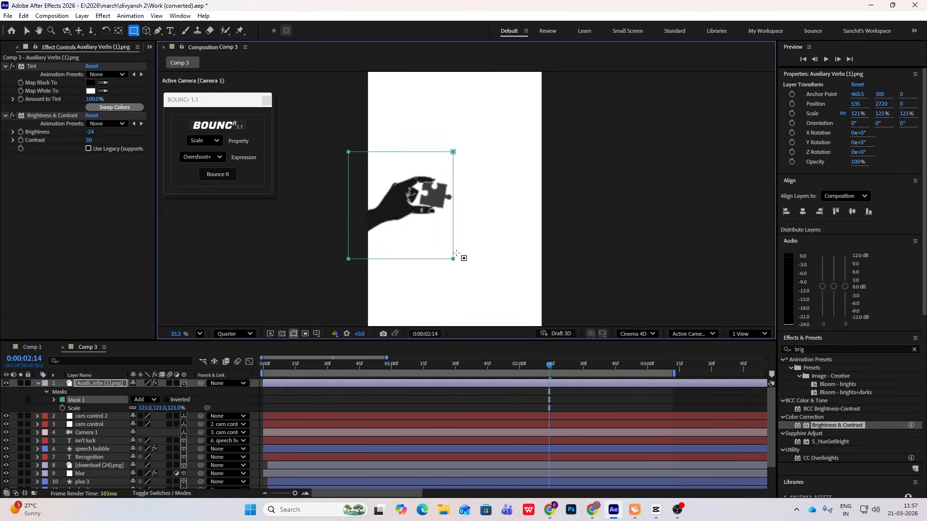
- Duplicate the masked puzzle-hands layer and invert the duplicate's mask so it shows only the right hand
left_click(92, 384)
key("ctrl+d")
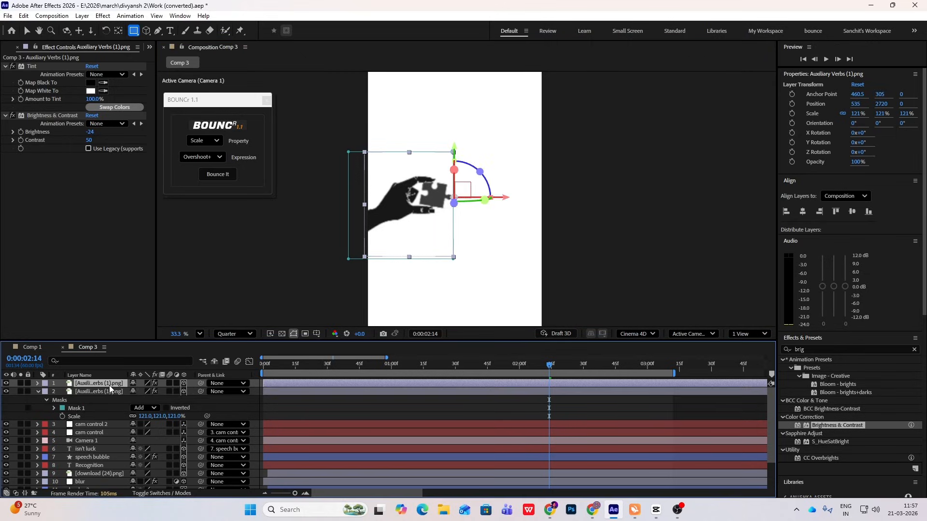
left_click(37, 383)
left_click(38, 384)
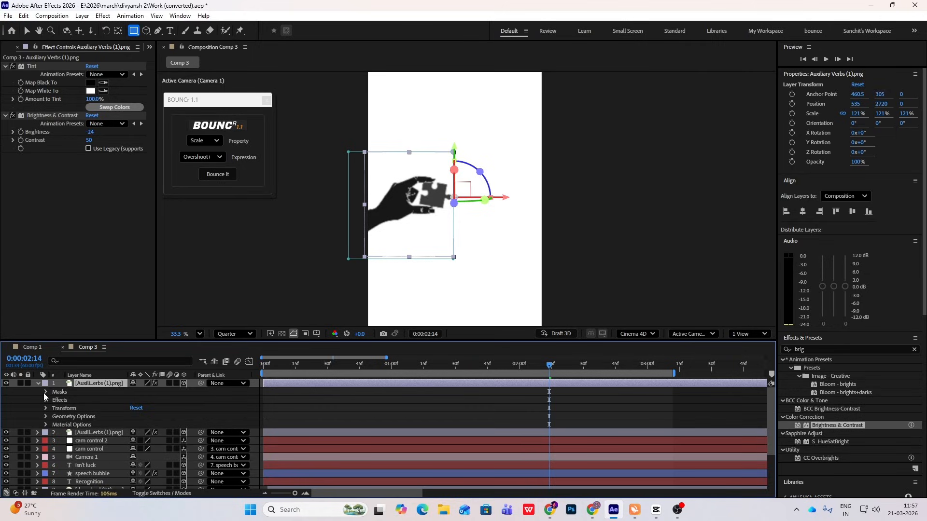
left_click(45, 392)
left_click(165, 400)
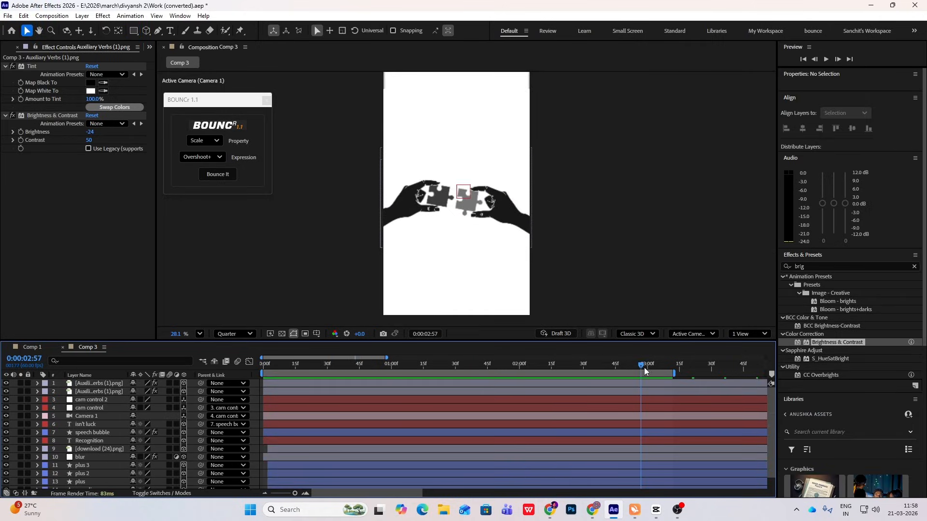
- Keyframe the Position of both hand layers at 0:00:01:47 and again at 0:00:02:34
left_click_drag(644, 371, 491, 372)
left_click(88, 385)
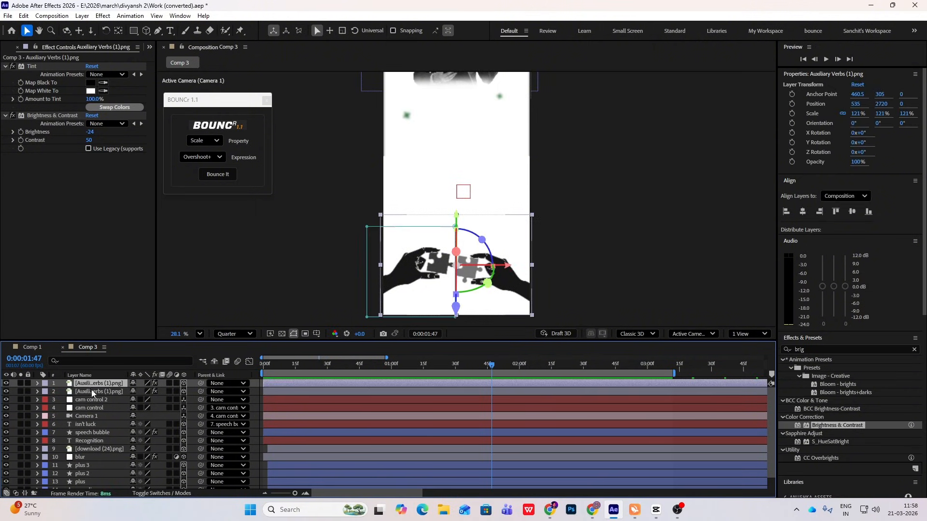
left_click(92, 390, "shift")
key("p")
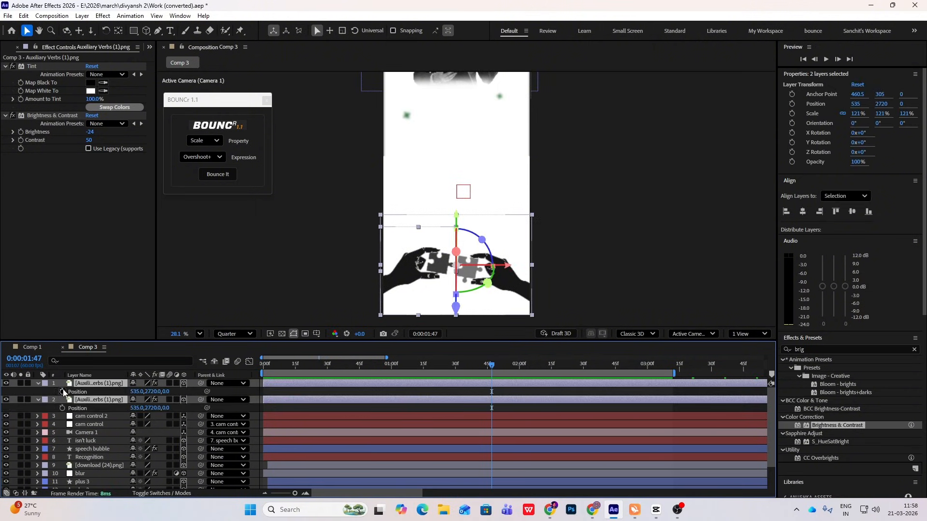
key("alt+shift+p")
left_click_drag(489, 369, 592, 392)
- At the first Position keyframe, move the right-hand layer sideways out of the frame to about 1108, 2720, 0
left_click(13, 392)
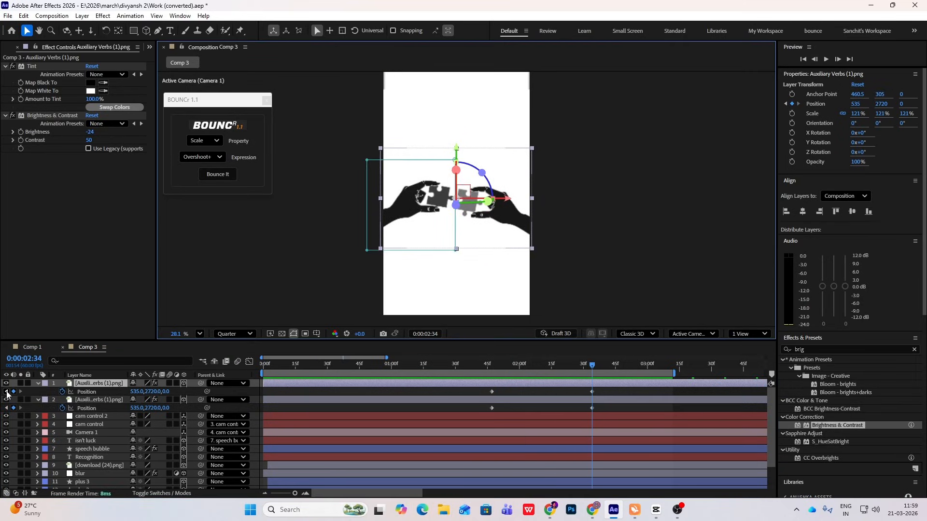
left_click(7, 392)
left_click(508, 388)
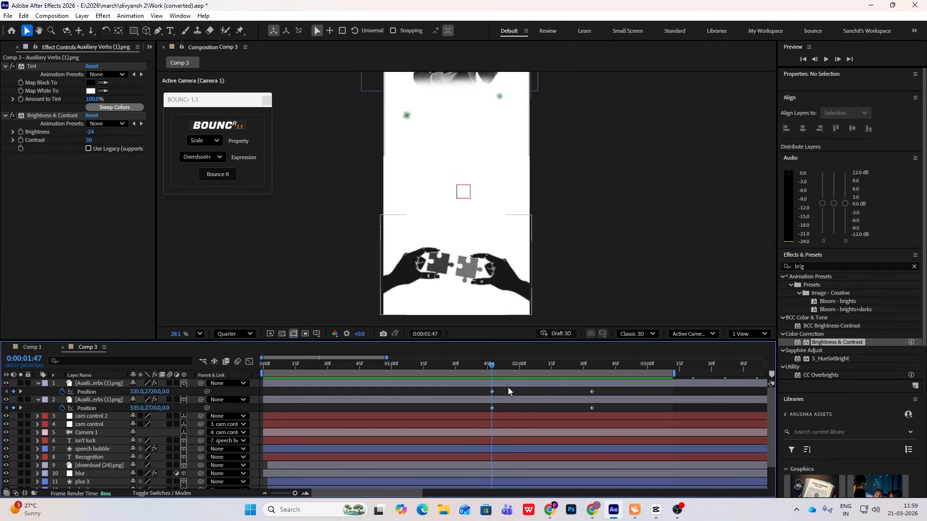
left_click(507, 384)
left_click_drag(488, 283, 508, 278)
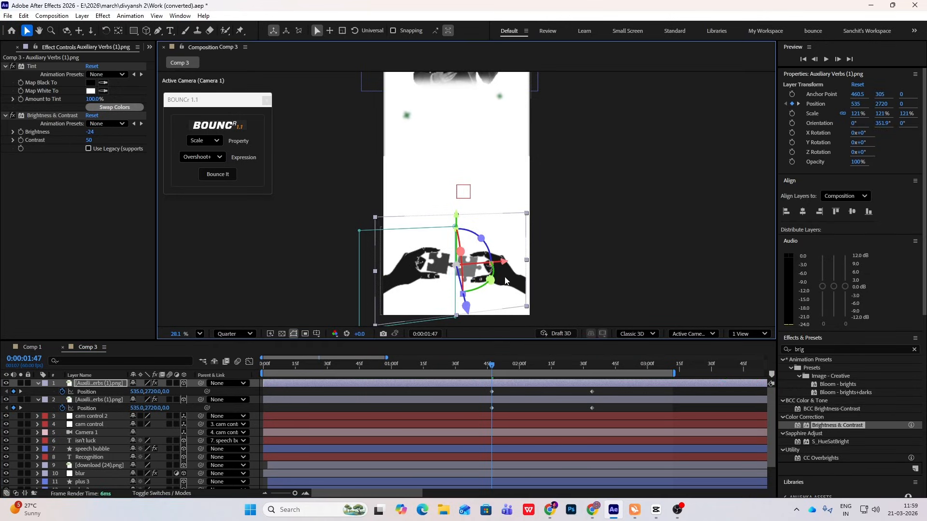
key("ctrl+z")
left_click_drag(458, 265, 535, 265)
- At the first Position keyframe, move the left-hand layer out of the frame to about -48, 2688, 0, and preview the motion
left_click(500, 399)
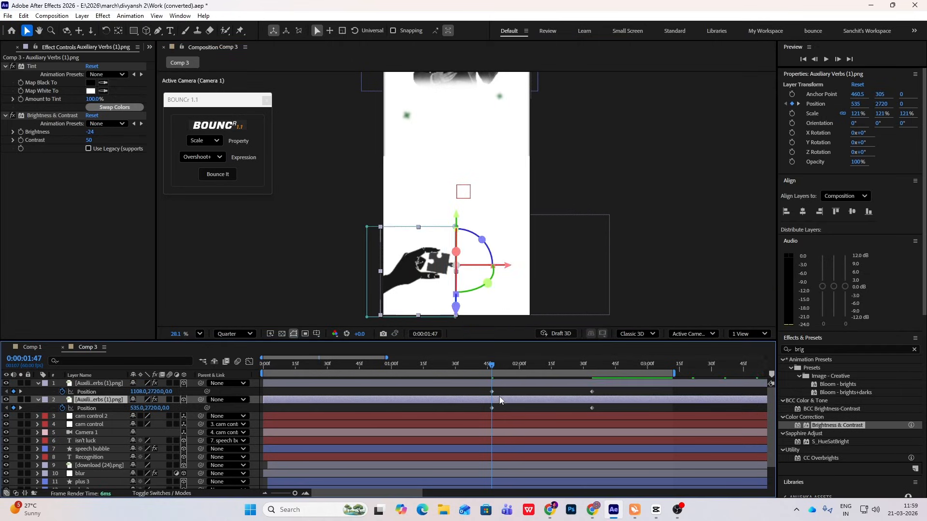
left_click_drag(456, 265, 377, 261)
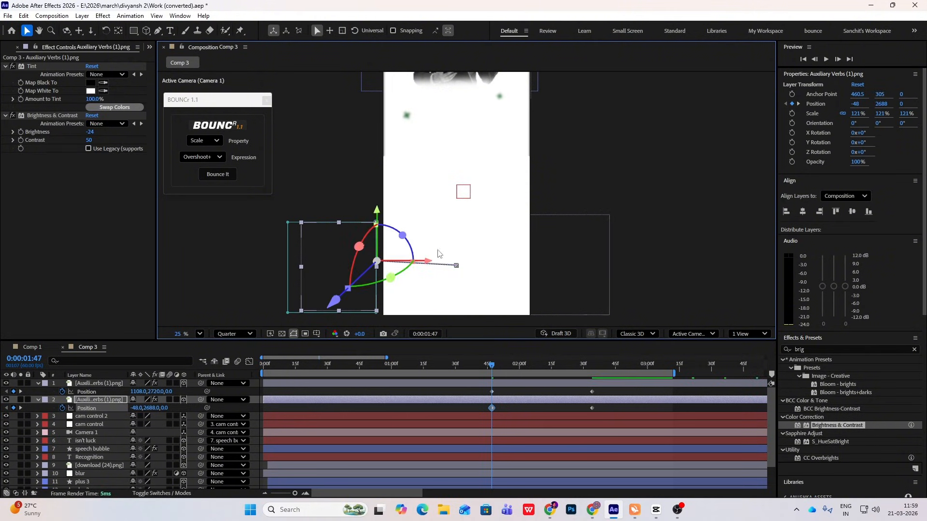
scroll(466, 195, "down", 2)
left_click(498, 366)
key("space")
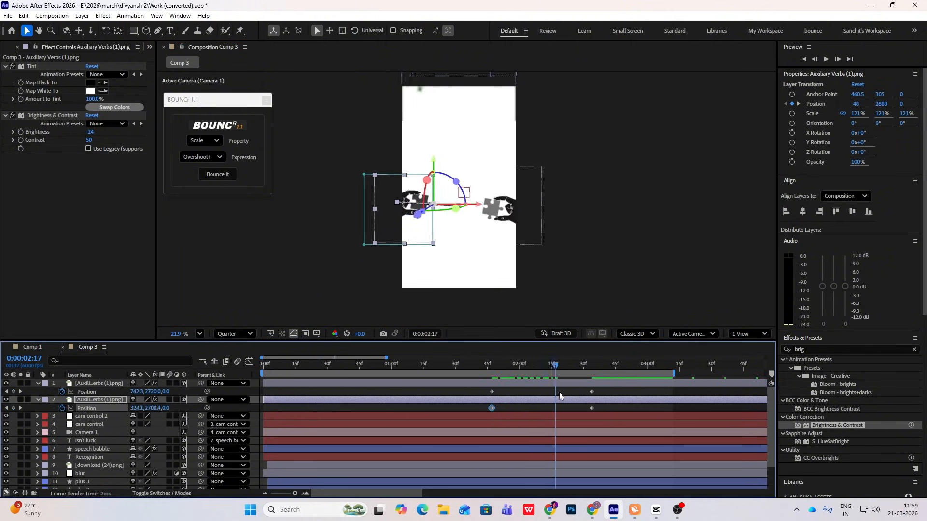
- Easy-ease both hands' Position keyframes and reshape the speed curve to peak early with a long slowdown
left_click_drag(563, 402, 476, 405)
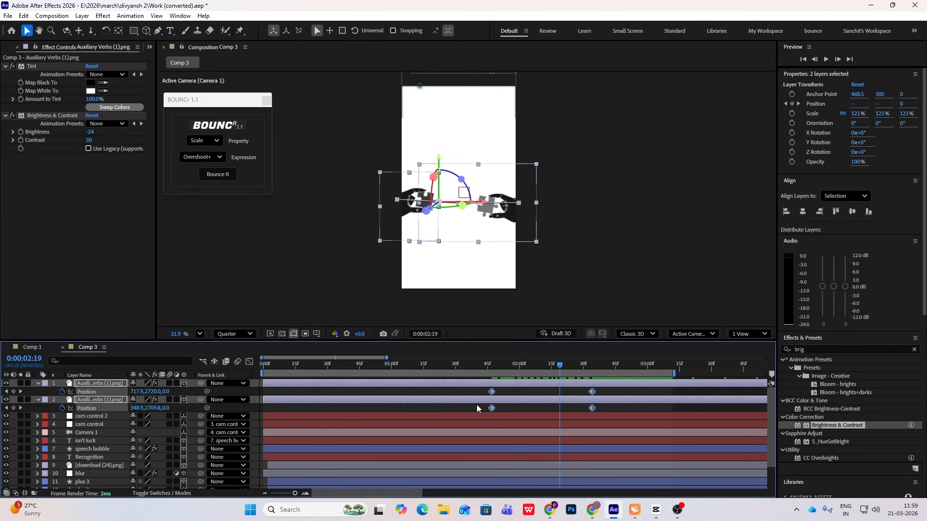
key("F9")
left_click(249, 361)
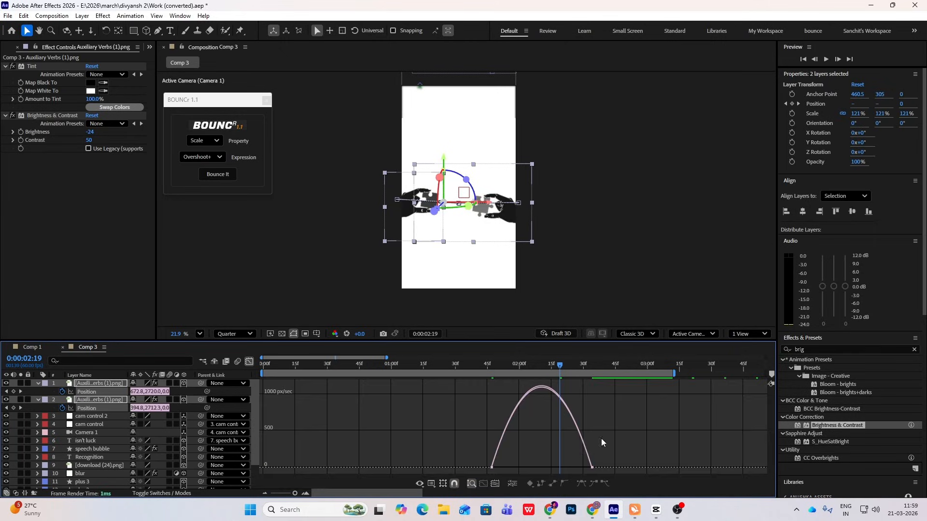
left_click_drag(575, 467, 526, 472)
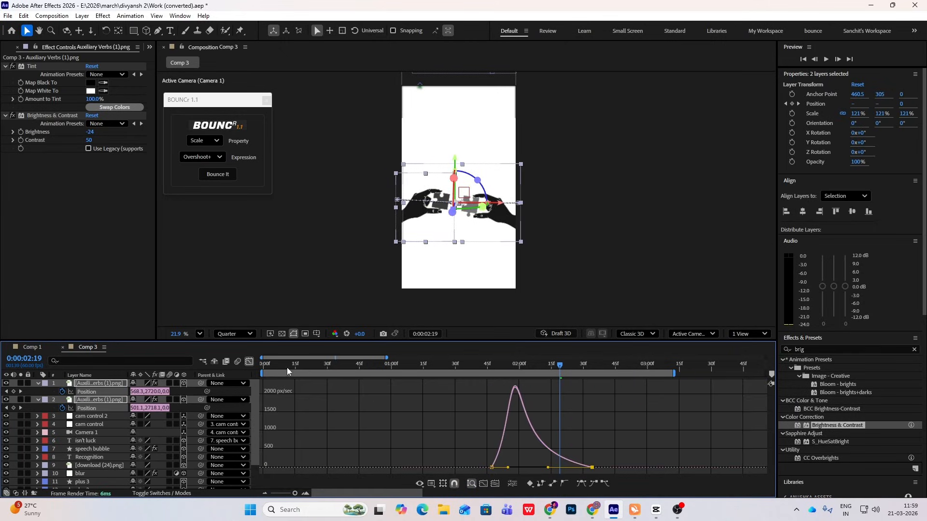
key("shift+F3")
- Preview the hands, delay their end Position keyframes to about 0:00:02:55, and check the timing against the CapCut reference
left_click_drag(569, 367, 492, 368)
key("space")
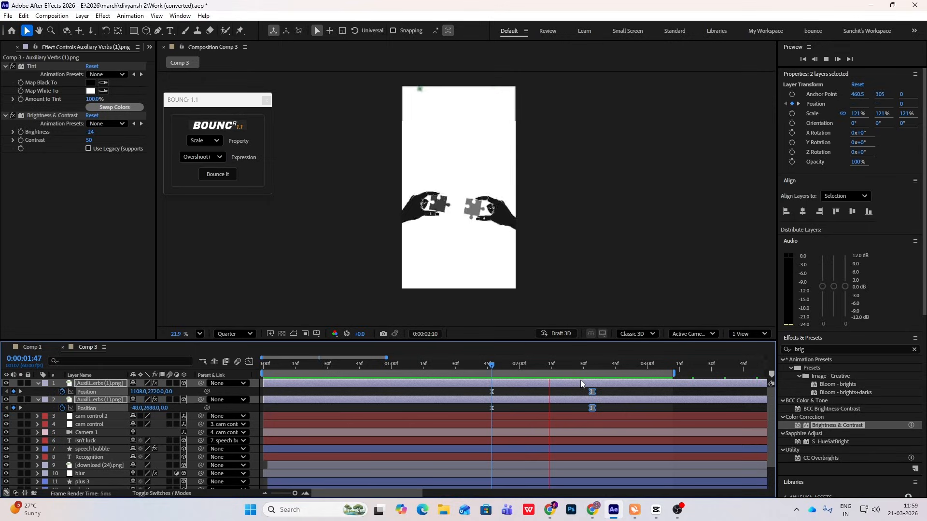
left_click(635, 367)
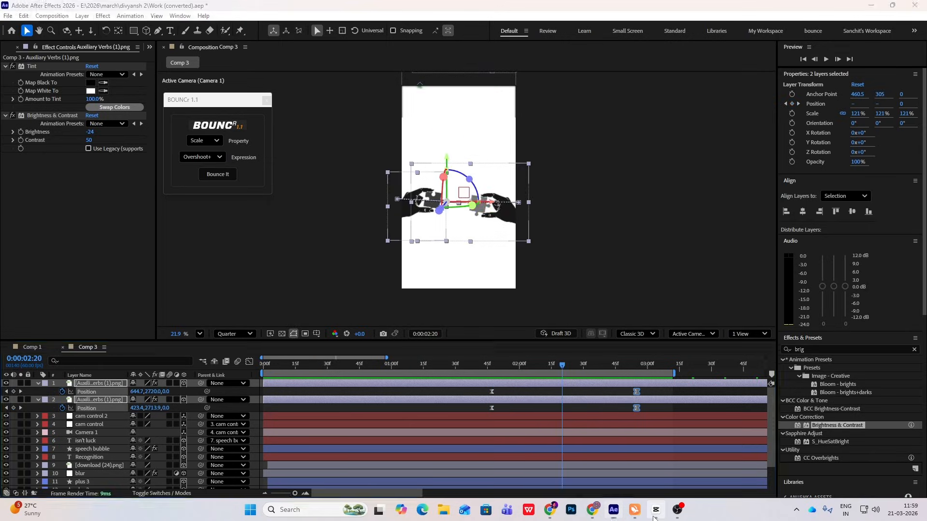
key("alt+Tab")
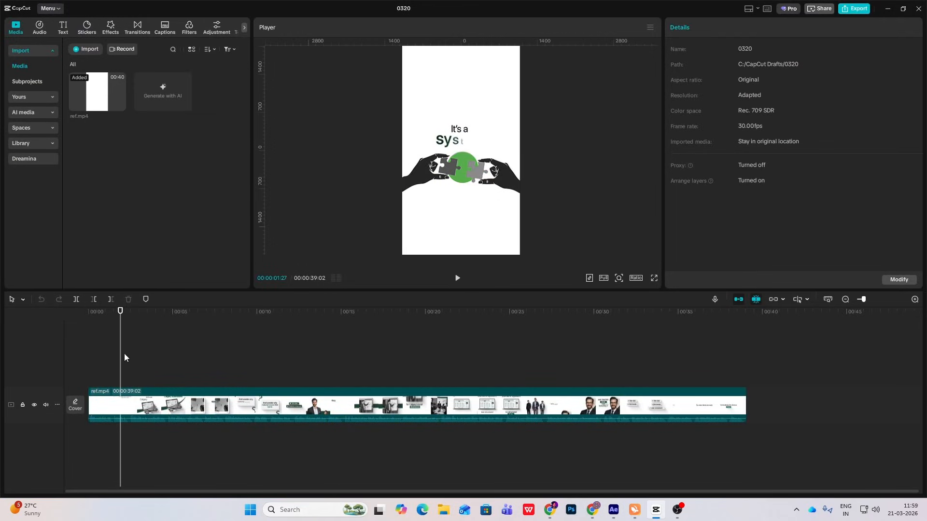
key("alt+Tab")
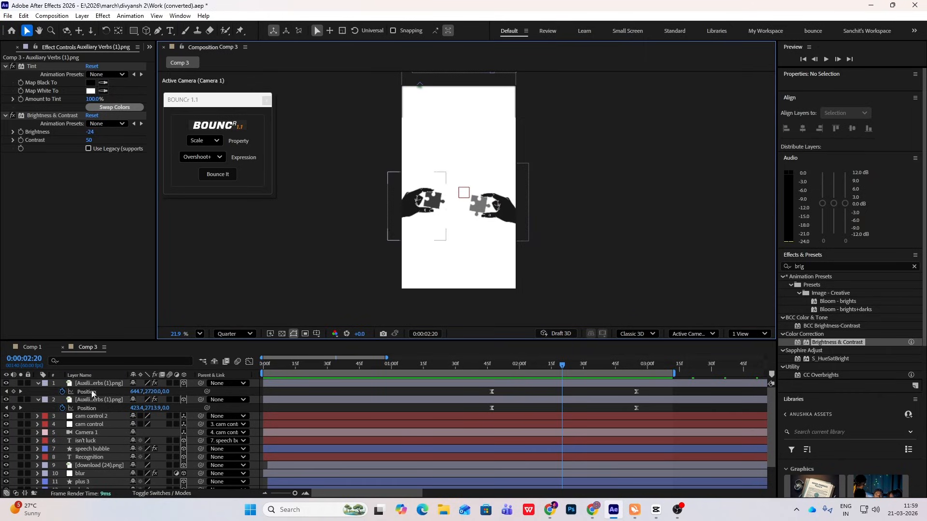
left_click(38, 383)
left_click(37, 391)
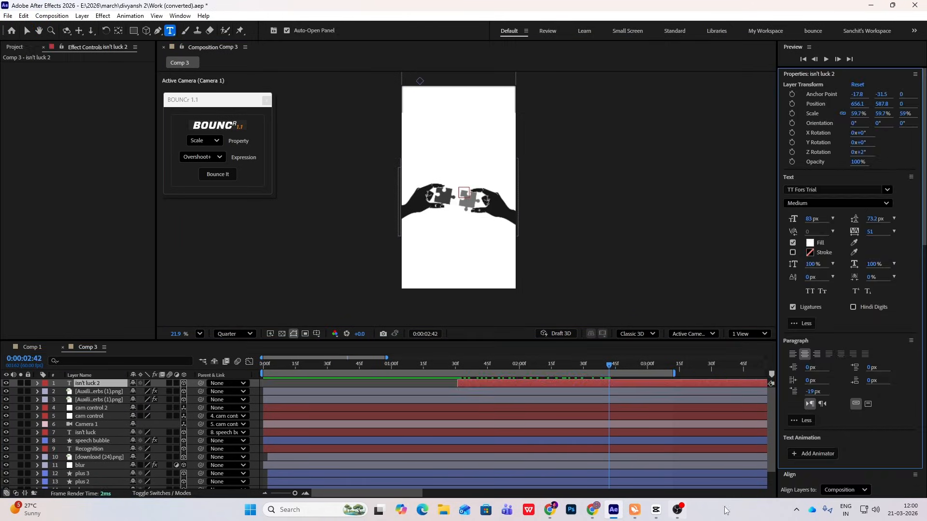
- Turn the duplicated "isn't luck" text into black "it's a system" above the hands at 98.2% scale, and compare it with the reference
key("alt+Tab")
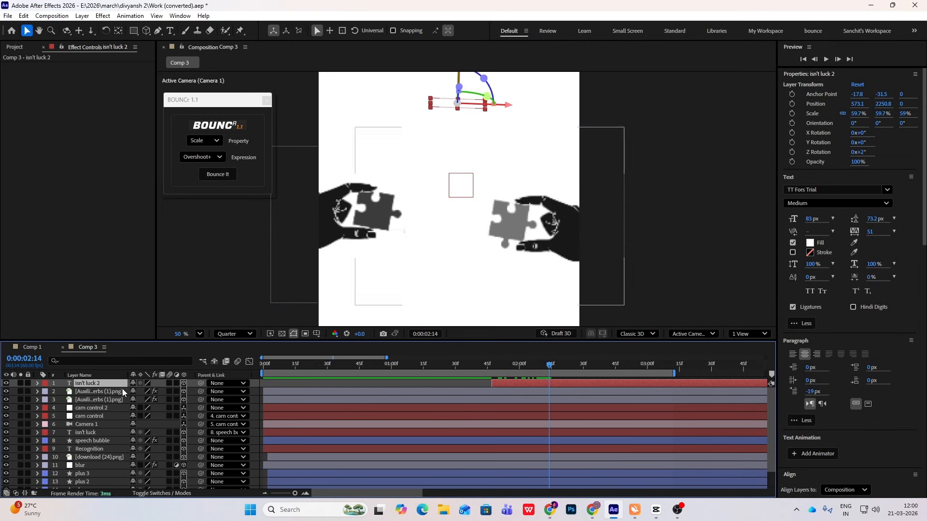
key("t")
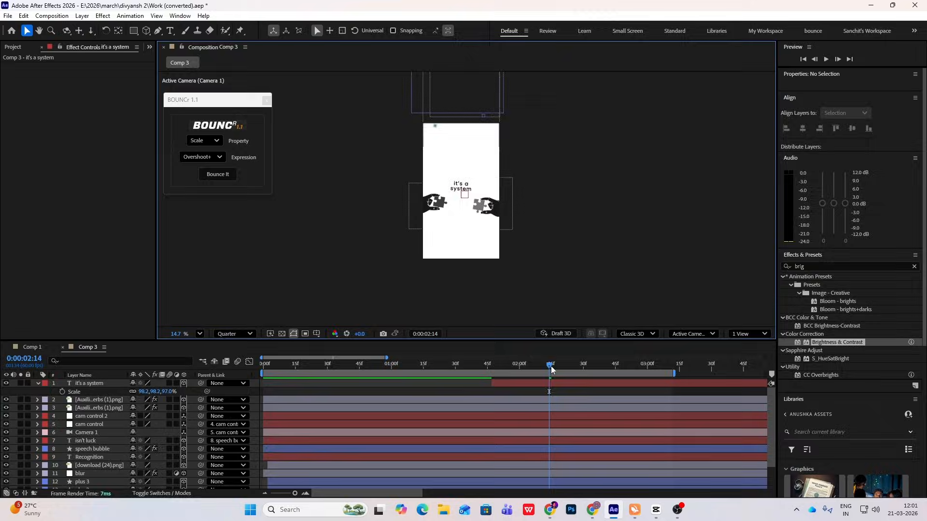
key("alt+Tab")
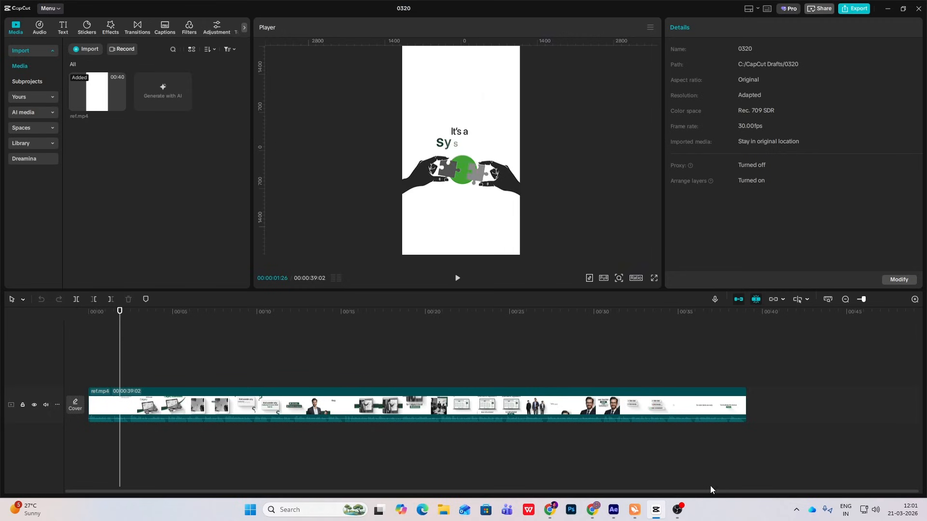
key("alt+Tab")
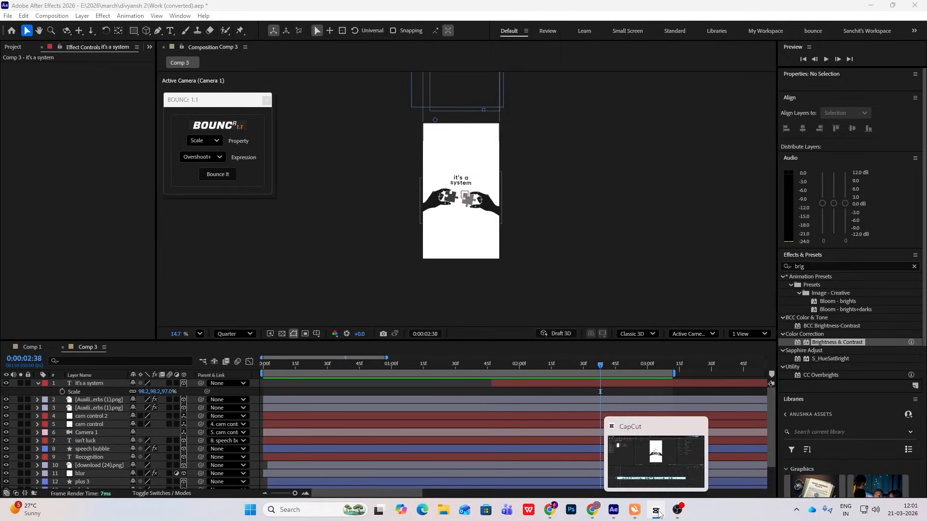
scroll(478, 203, "up", 5)
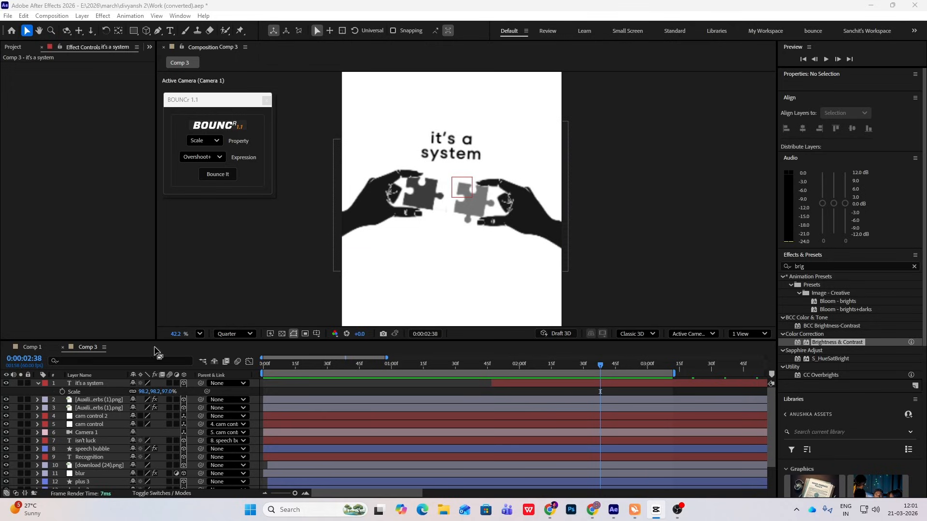
- Recolour the word "system" in the "it's a system" text to dark green
left_click(93, 385)
double_click(466, 157)
left_click_drag(497, 157, 421, 158)
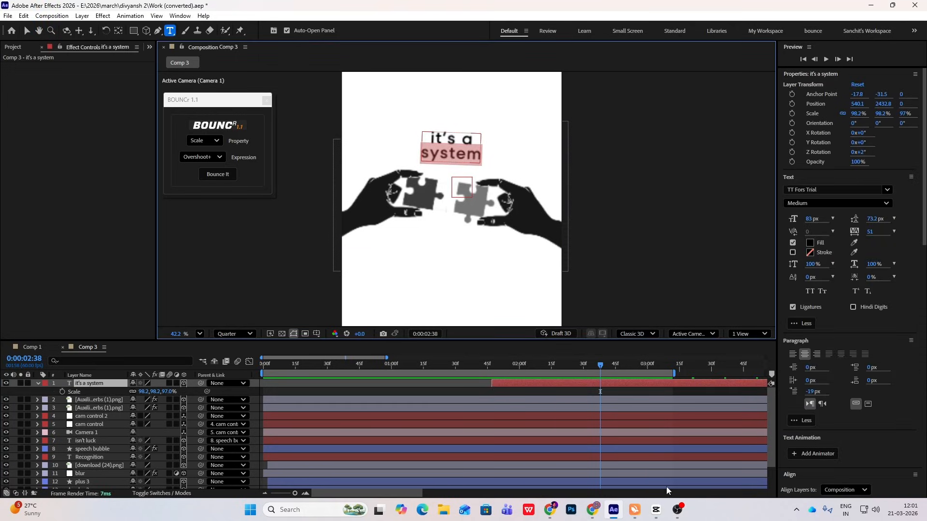
left_click(810, 242)
left_click(336, 190)
left_click_drag(335, 186, 334, 189)
left_click_drag(305, 182, 323, 201)
left_click(406, 106)
left_click(27, 31)
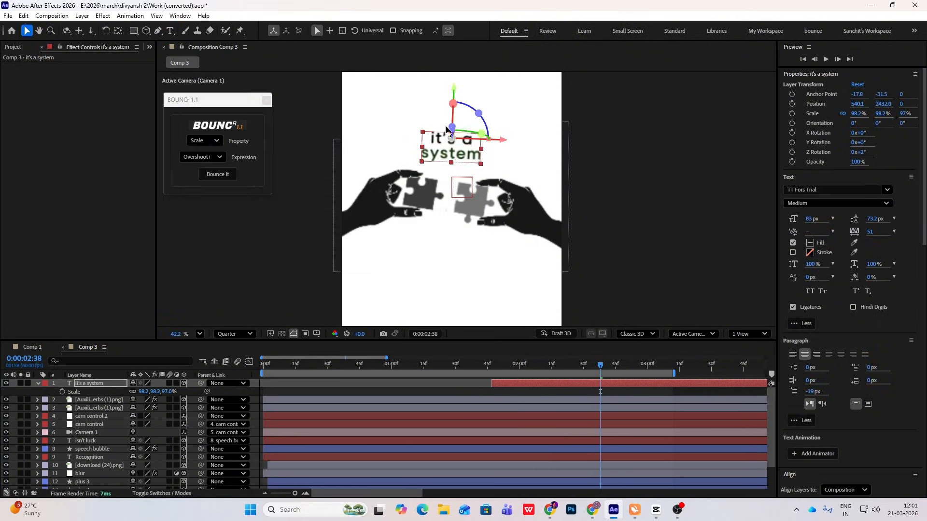
- Add a Scale text animator to the "it's a system" layer and set its scale to 0%
left_click(634, 161)
left_click(149, 392)
left_click(191, 392)
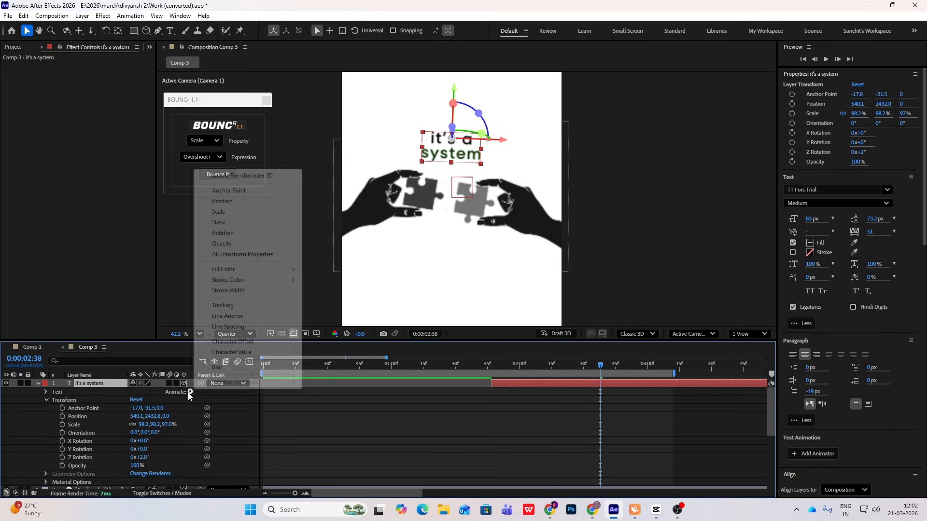
left_click(228, 213)
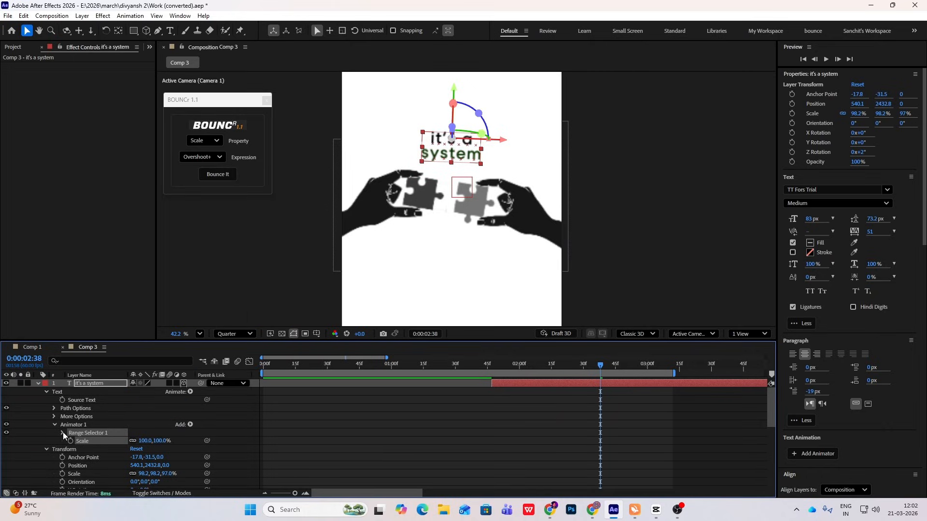
left_click_drag(165, 441, 140, 443)
left_click(141, 442)
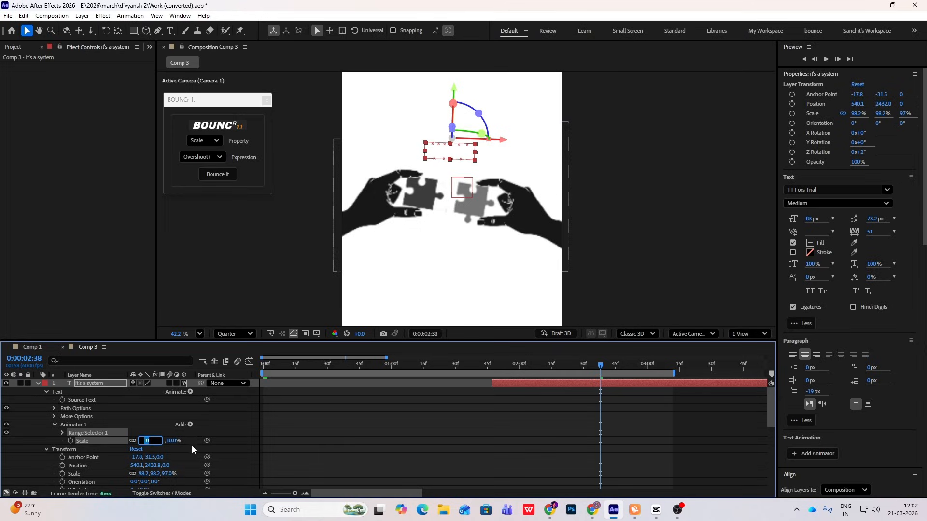
type("0")
key("Return")
- Animate the text's Range Selector Offset from 0% at 0:00:02:10 to 100% at 0:00:02:46
left_click_drag(597, 365, 628, 389)
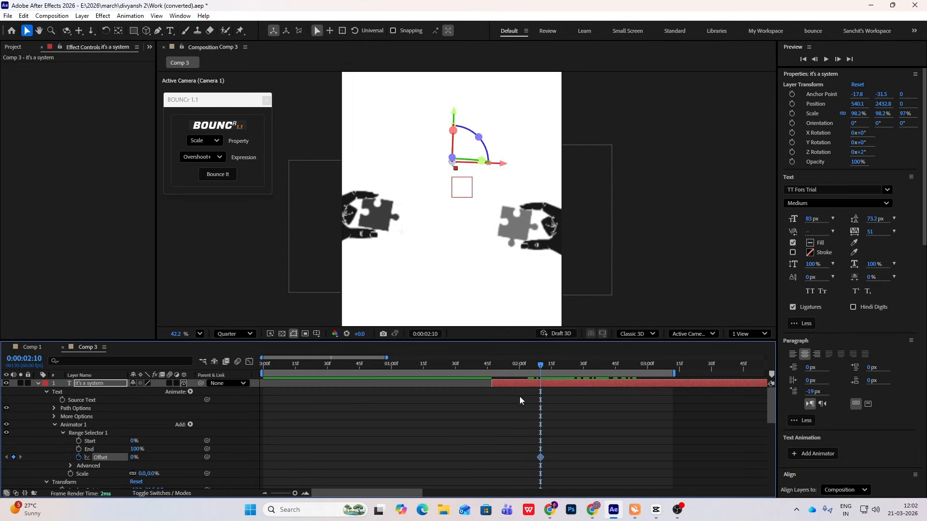
left_click_drag(541, 365, 617, 403)
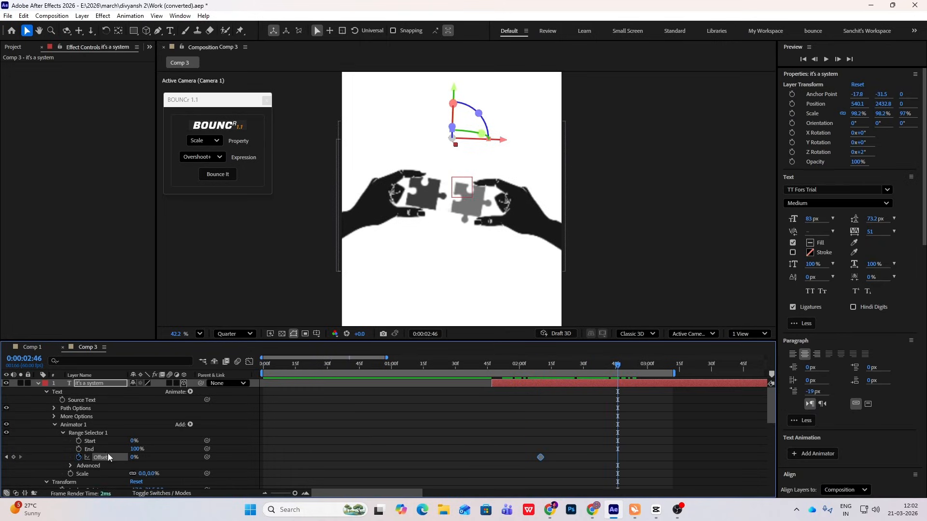
left_click(14, 458)
left_click_drag(134, 459, 288, 466)
- Easy-ease the Offset keyframes, reshape their speed curve for an early peak and long slowdown, and preview the text reveal
left_click_drag(627, 445, 470, 462)
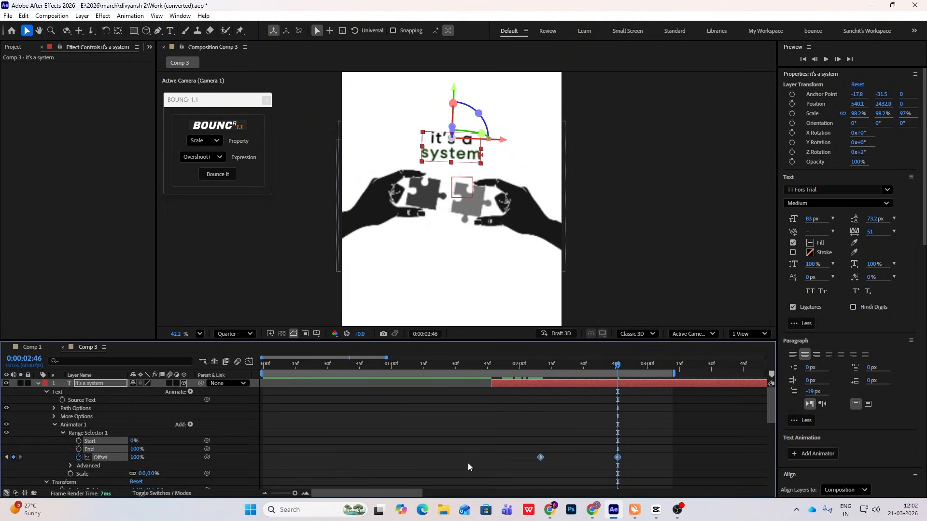
key("F9")
left_click(249, 362)
left_click_drag(618, 468, 595, 469)
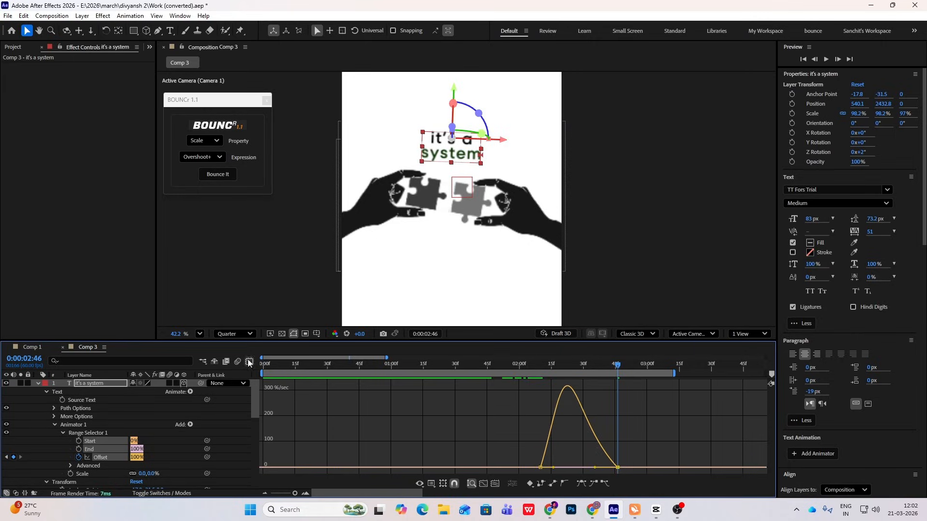
left_click(249, 362)
left_click(520, 370)
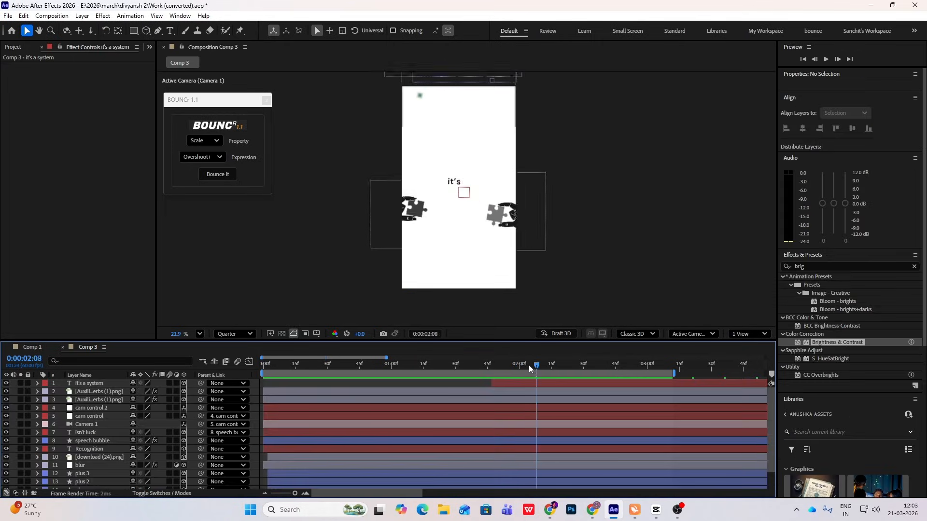
left_click_drag(529, 364, 588, 369)
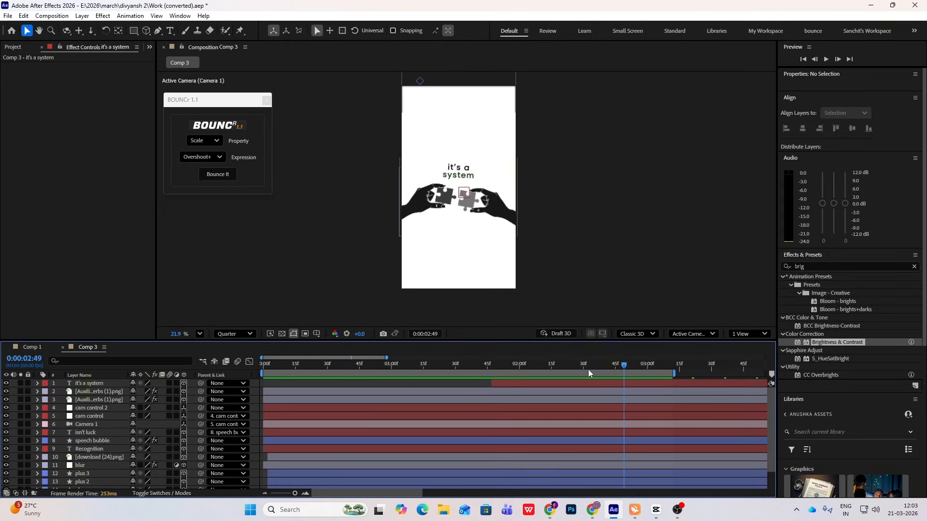
- Draw a 384 px circle over the puzzle pieces with no stroke, dark green 0D3700 fill and a centred anchor point
left_click(134, 30)
left_click(159, 52)
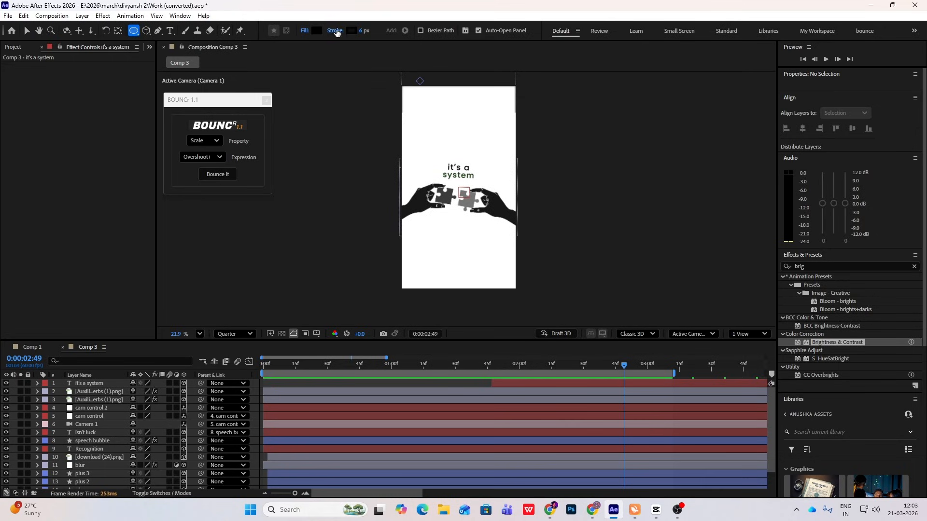
left_click(337, 32)
left_click(412, 228)
left_click(473, 280)
left_click(316, 31)
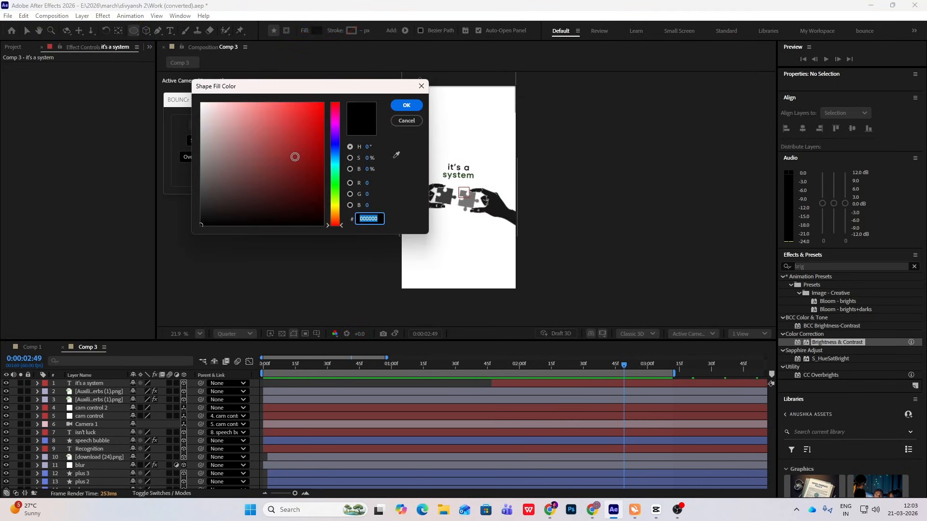
left_click(339, 195)
left_click_drag(316, 192, 327, 199)
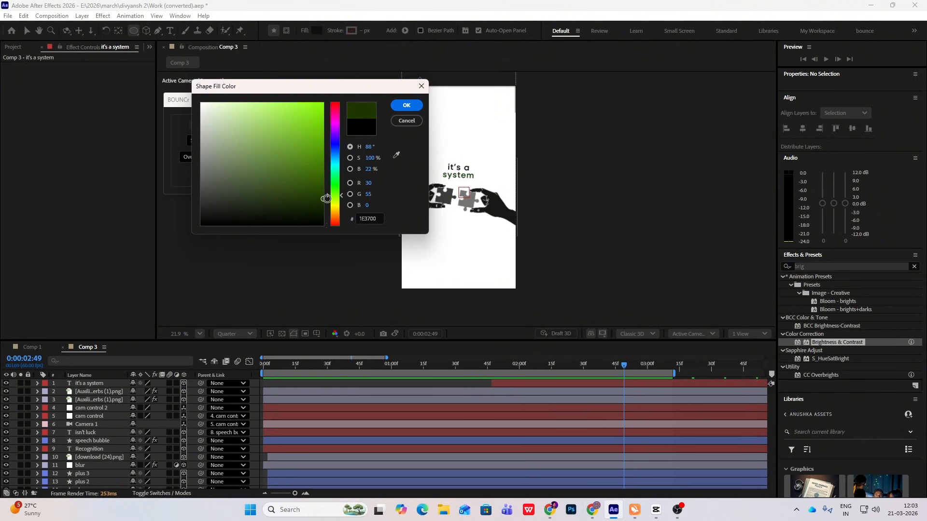
left_click(337, 193)
key("Return")
left_click_drag(450, 182, 480, 222)
key("ctrl+alt+Home")
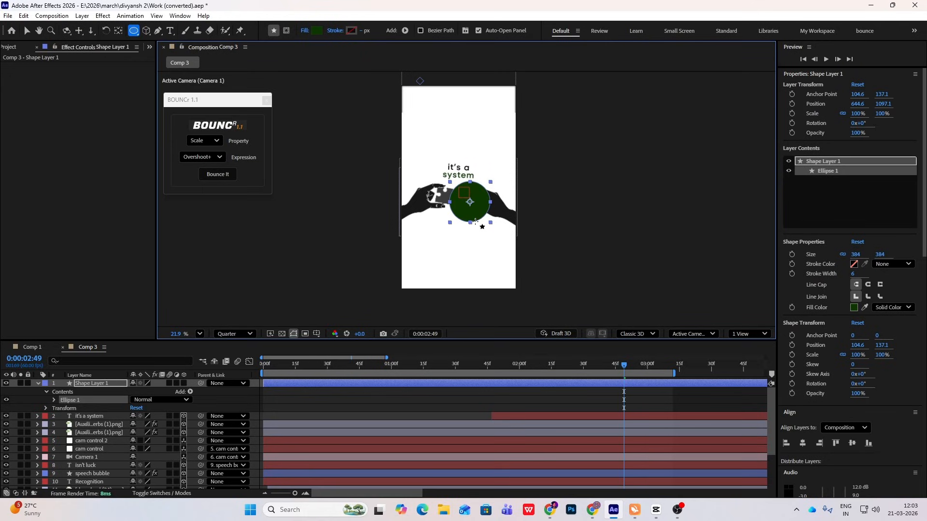
- Make the circle a 3D layer and move it between the two hands at about X 525.6, Y 2696.1
left_click(184, 384)
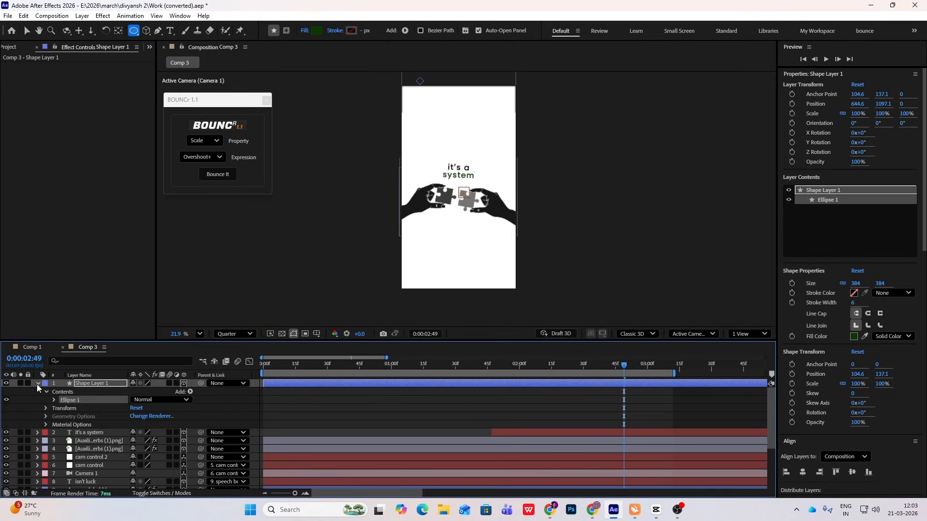
left_click(37, 383)
scroll(410, 167, "down", 6)
left_click(27, 30)
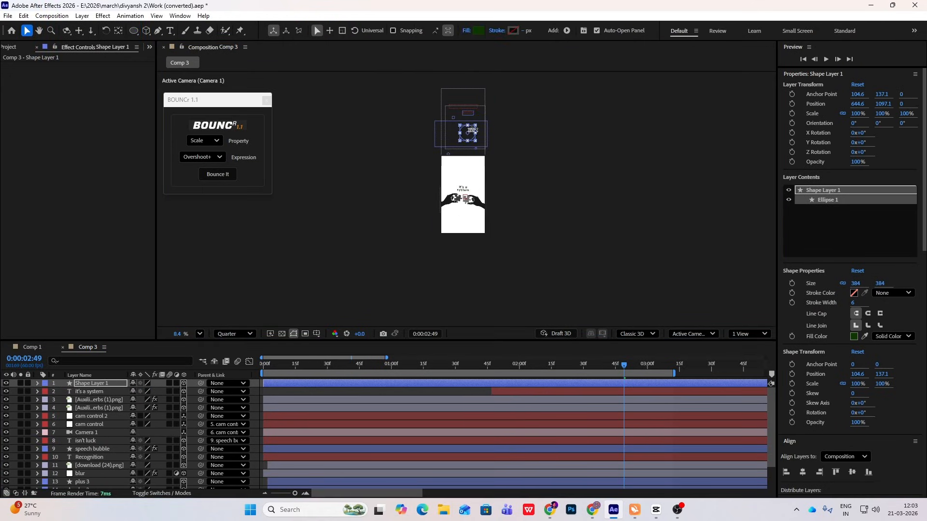
left_click_drag(467, 133, 457, 195)
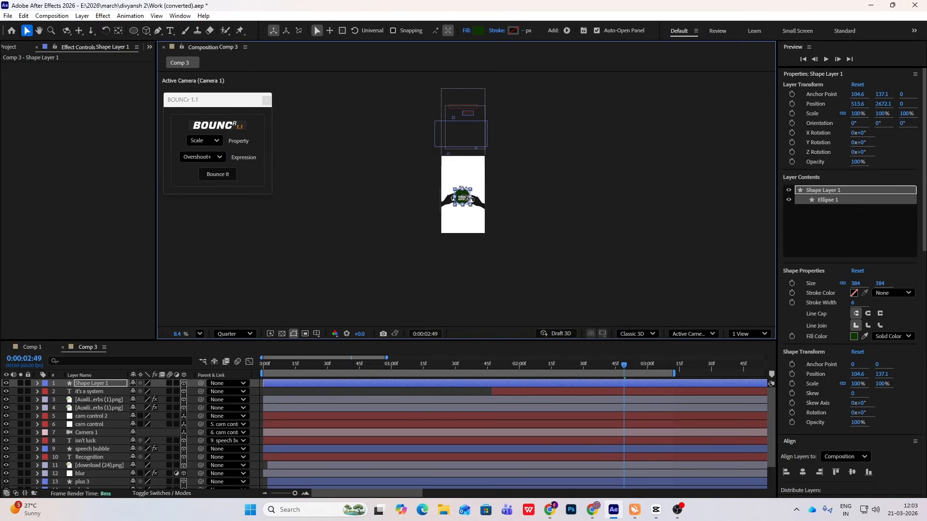
scroll(461, 200, "up", 3)
scroll(458, 202, "up", 2)
- Rename the circle's shape layer "circle" and place it directly below the two hand image layers
key("Return")
type("circle")
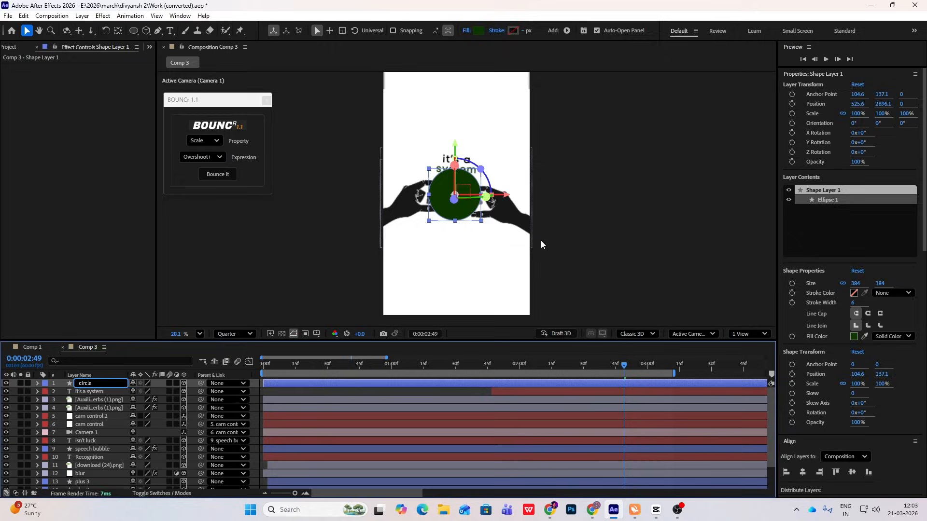
left_click(491, 261)
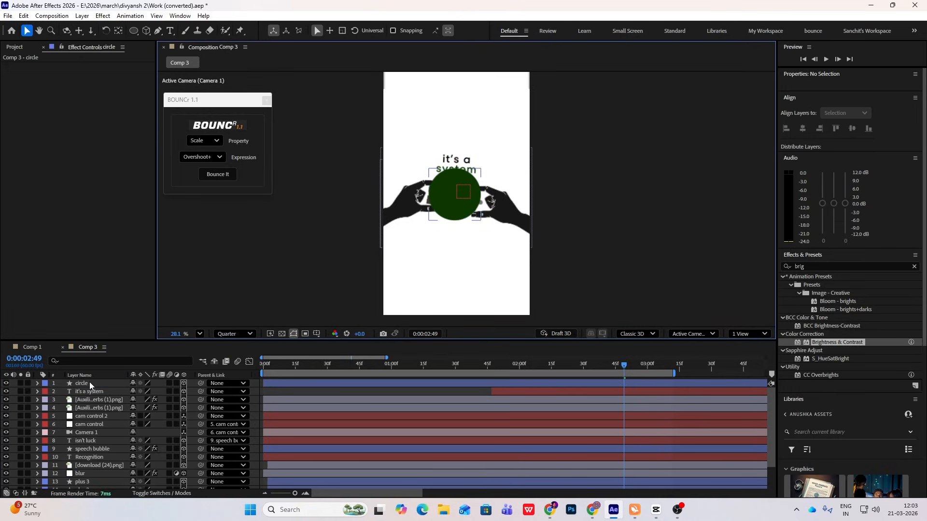
left_click_drag(90, 383, 99, 407)
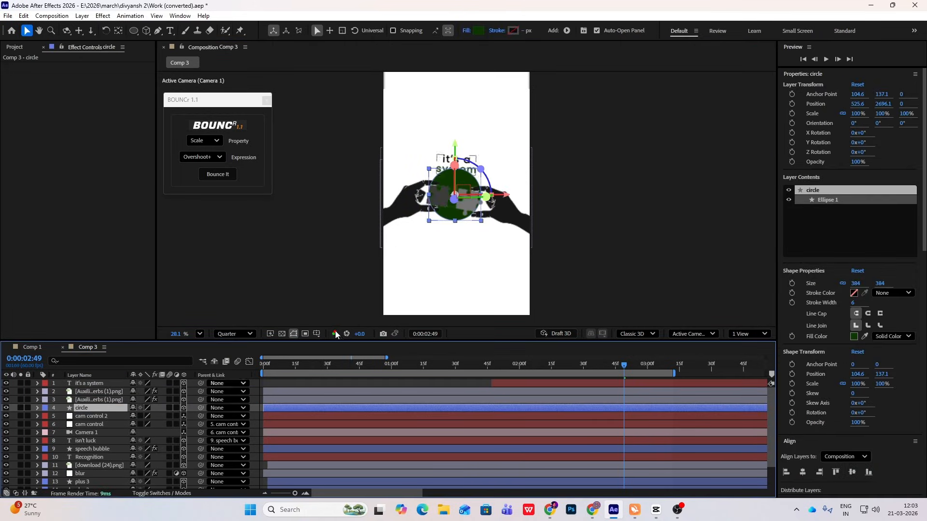
left_click(635, 213)
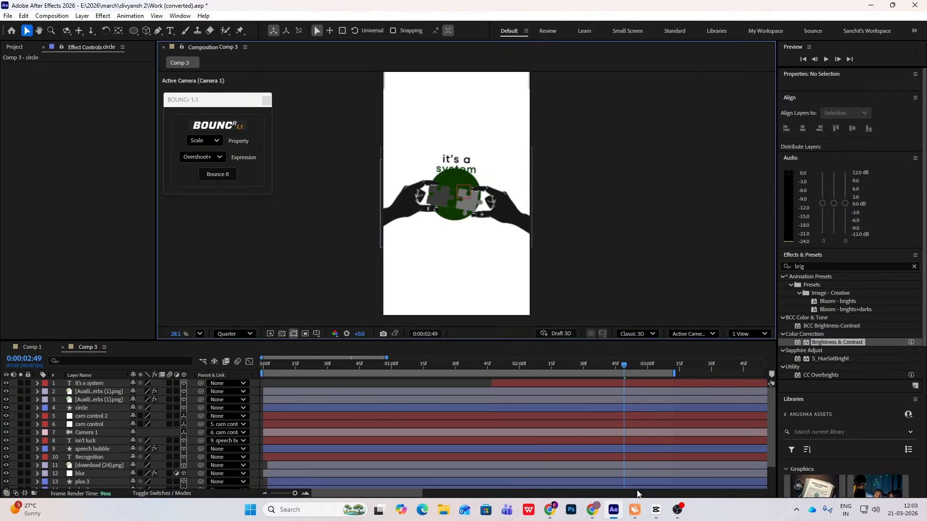
- Brighten the circle's green fill and scale it to 72% after checking the CapCut reference
mouse_move(656, 510)
left_click(640, 475)
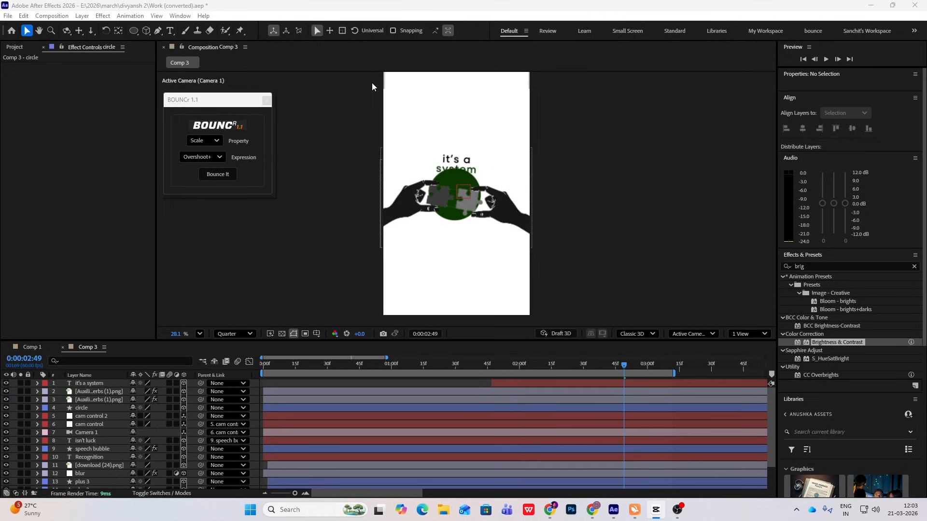
left_click(90, 408)
left_click(479, 30)
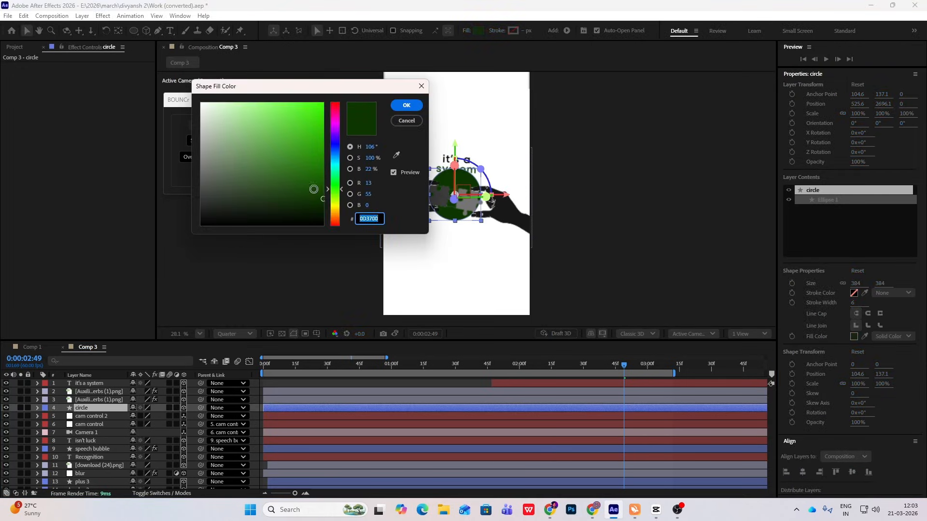
left_click_drag(324, 198, 320, 172)
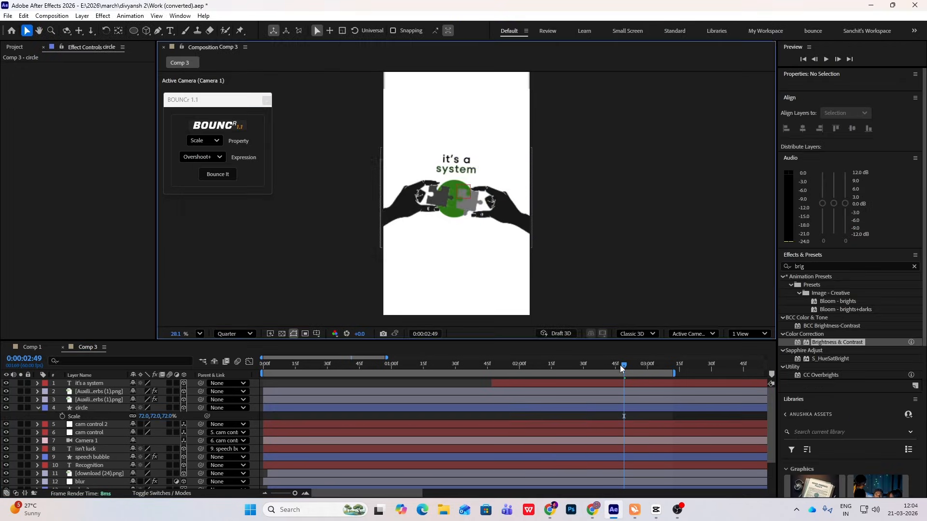
- Preview the hands' movement and add 72% Scale keyframes to the circle at 0:00:02:26 and 0:00:02:52
left_click_drag(622, 365, 528, 370)
key("space")
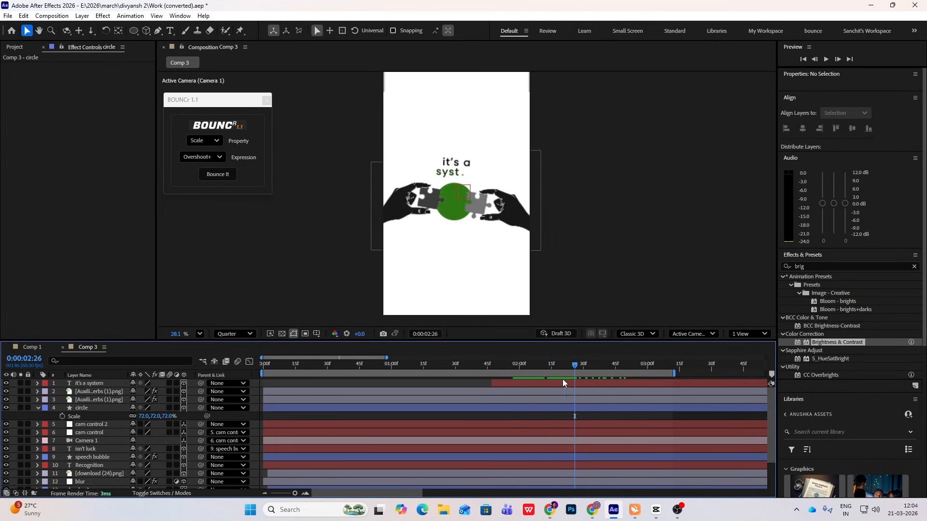
left_click(62, 416)
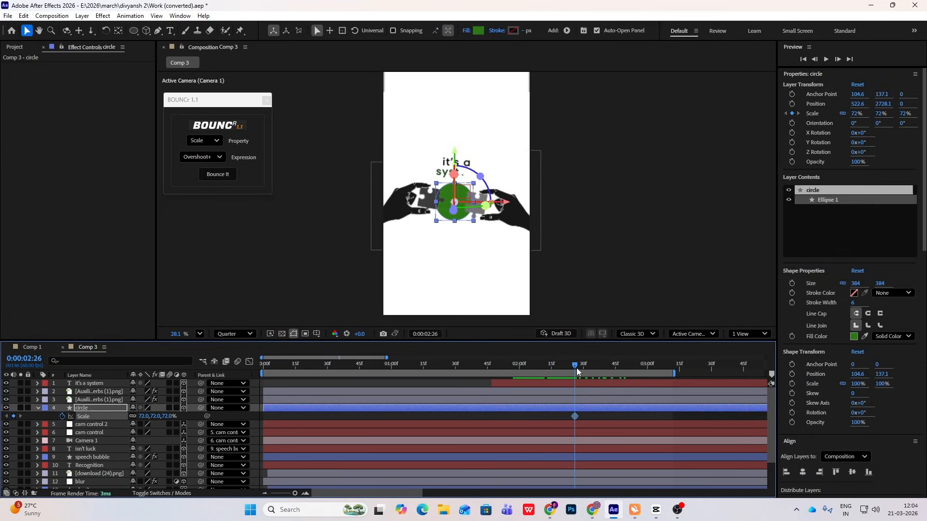
left_click_drag(574, 364, 630, 376)
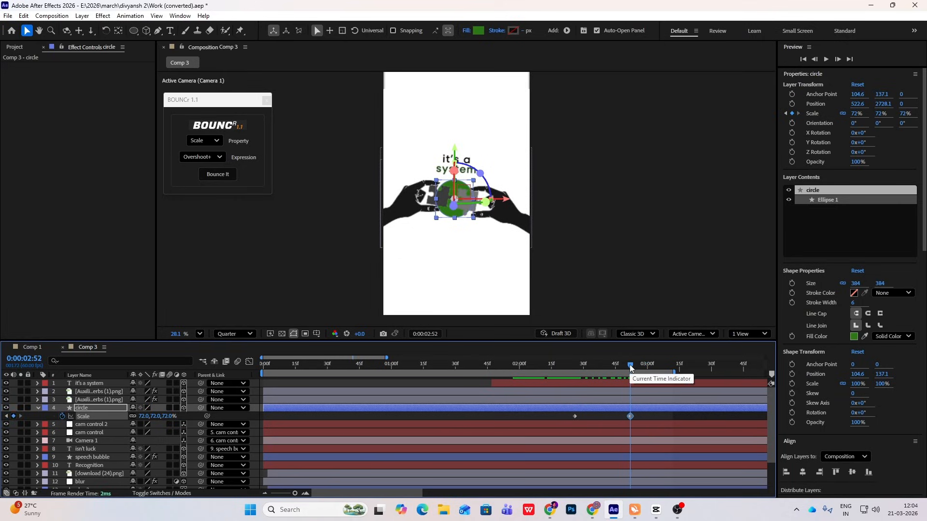
- Keyframe the circle's Opacity to 0% at 0:00:02:26, 100% at about 0:00:02:49 and 0% at about 0:00:03:02
left_click_drag(630, 366, 574, 369)
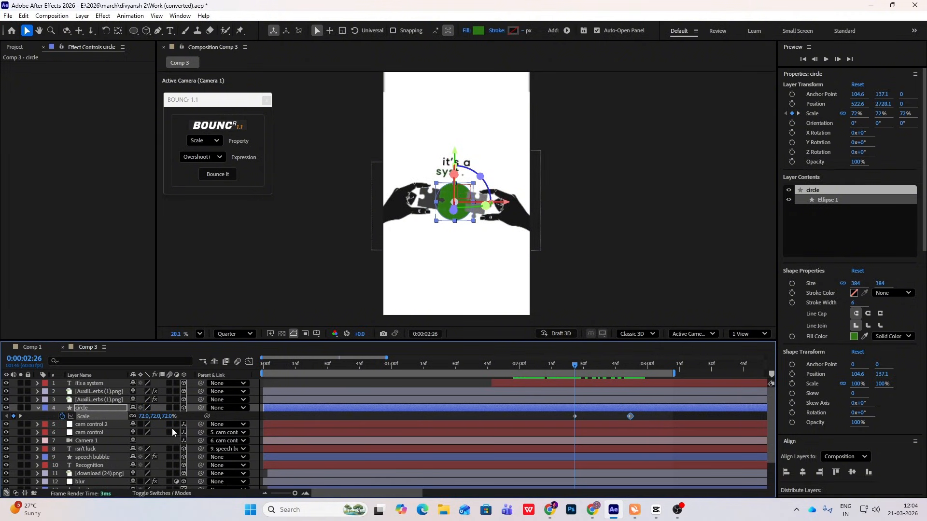
key("shift+t")
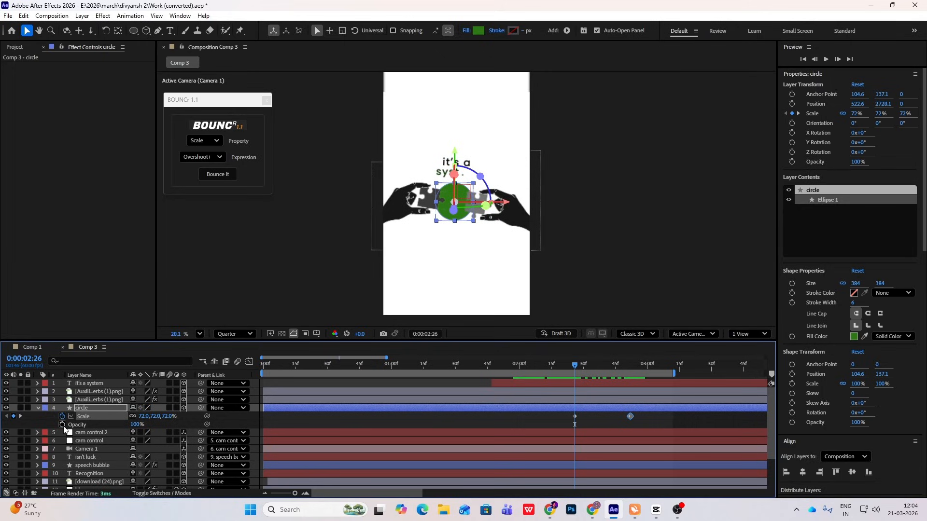
left_click(61, 424)
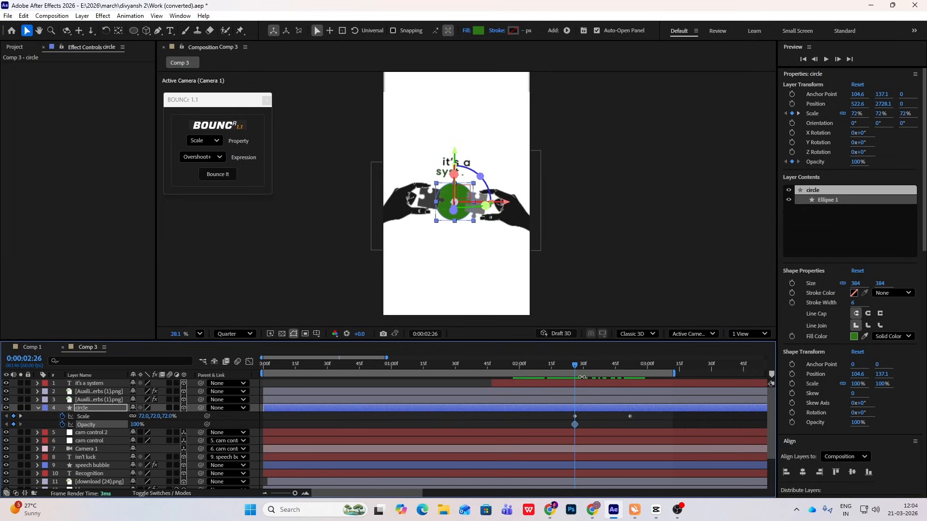
left_click_drag(577, 366, 631, 380)
left_click_drag(574, 425, 624, 425)
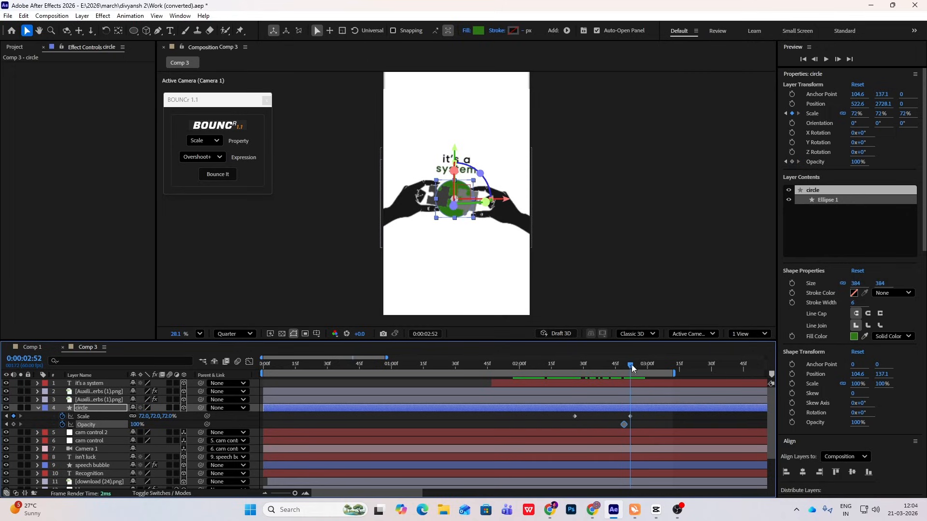
left_click_drag(631, 365, 652, 377)
left_click(558, 373)
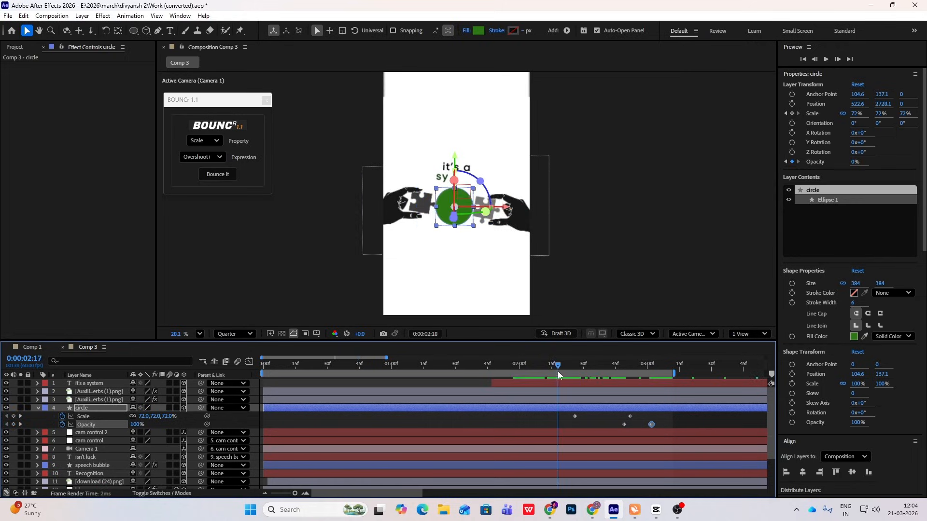
left_click_drag(557, 372, 575, 387)
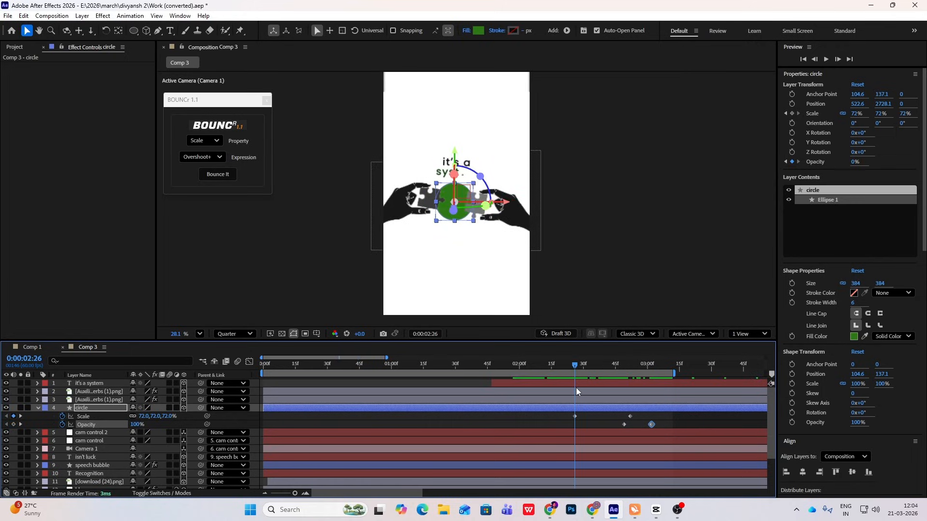
left_click_drag(137, 425, 116, 424)
- Set the circle's Scale keyframe at 0:00:02:26 to 0% and scrub through its growth between the puzzle pieces
left_click(587, 373)
left_click_drag(587, 371, 574, 388)
left_click_drag(664, 417, 564, 419)
left_click(590, 425)
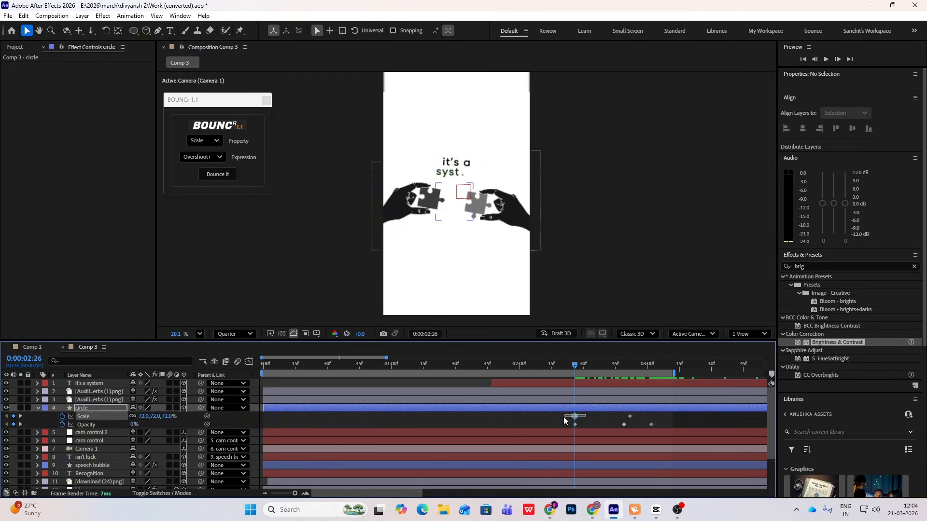
left_click(143, 417)
type("0")
left_click(297, 423)
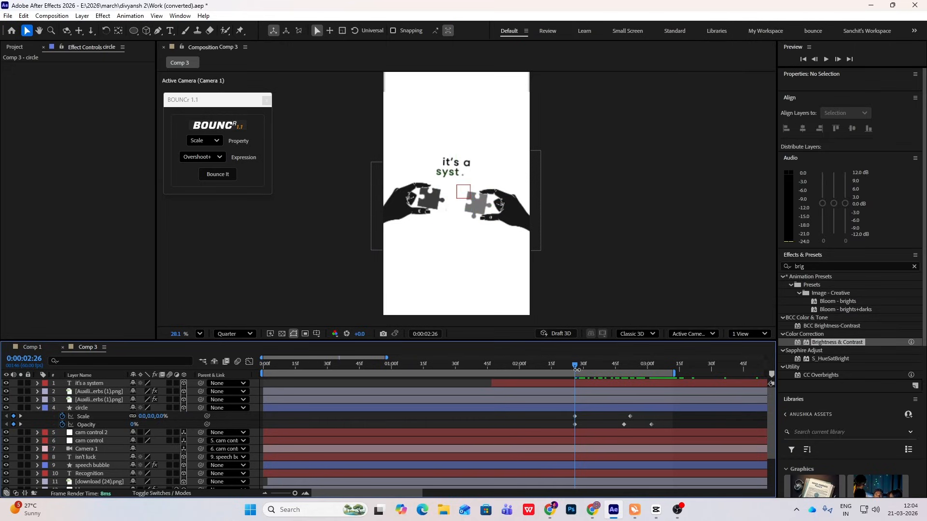
left_click_drag(575, 367, 603, 408)
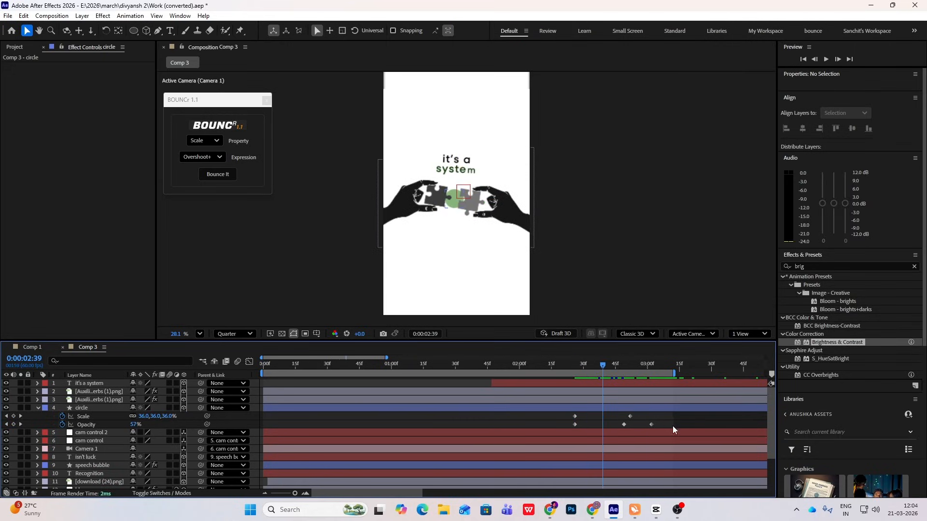
- Apply Easy Ease to the circle's Scale and Opacity keyframes and adjust their speed curves
left_click_drag(660, 416, 513, 433)
key("F9")
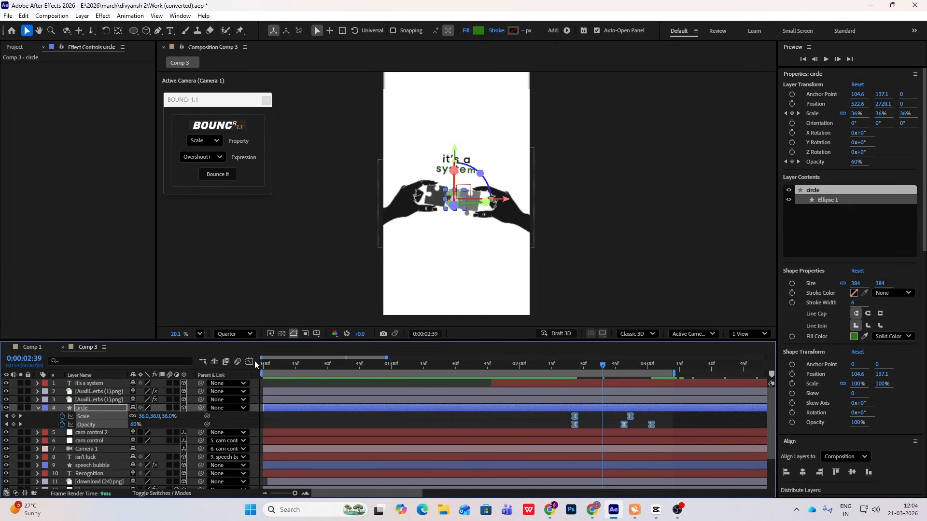
left_click(249, 361)
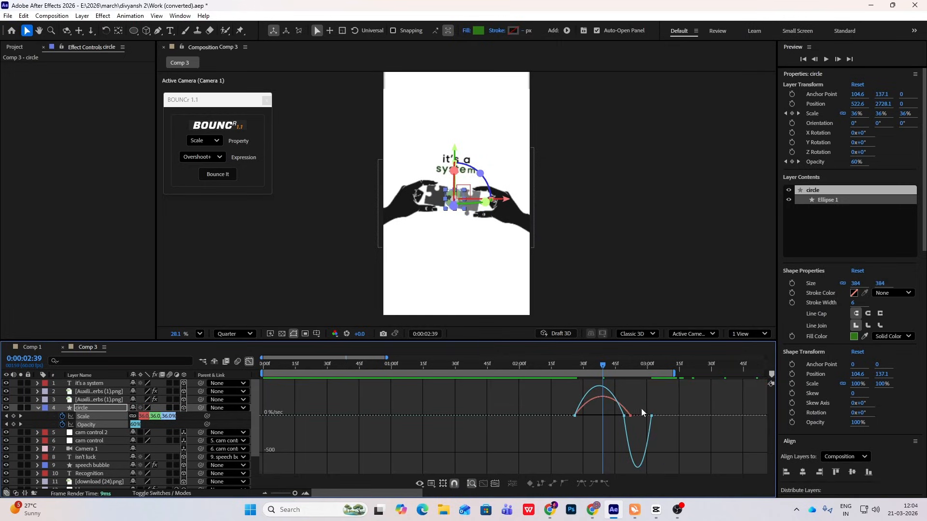
mouse_move(641, 408)
left_mouse_down()
mouse_move(606, 416)
mouse_move(642, 434)
mouse_move(640, 416)
left_mouse_up()
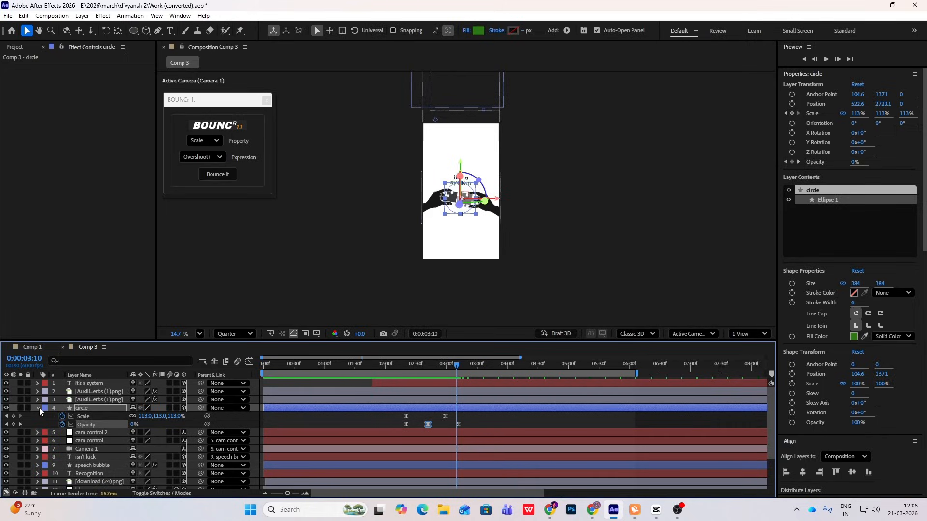
left_click(38, 407)
- Move cam control 2, cam control and Camera 1 to the top of the layer stack
left_click(97, 417)
left_click(101, 424)
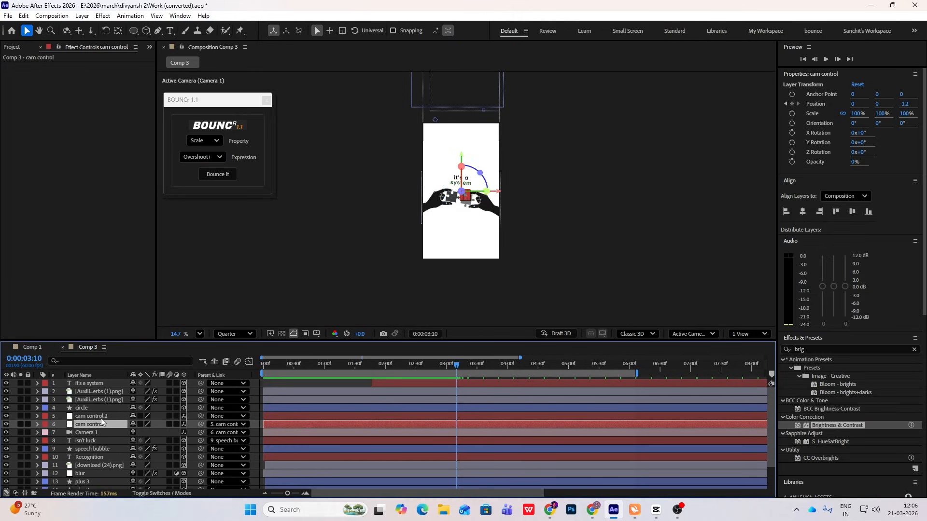
left_click(94, 433, "ctrl")
left_click(102, 416, "ctrl")
left_click_drag(102, 416, 109, 380)
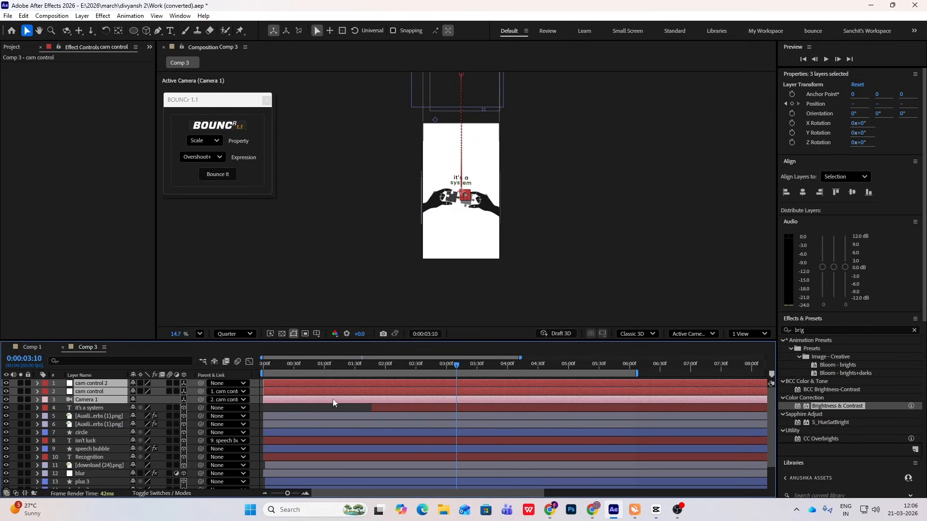
left_click(624, 253)
- Duplicate the cam control 2 null and parent the original cam control 2 to the copy
left_click(103, 383)
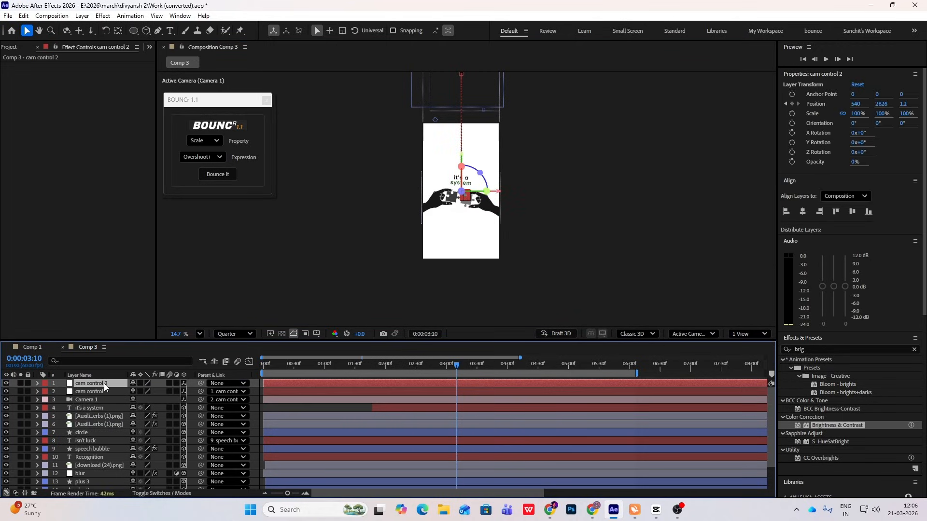
key("ctrl+d")
left_click_drag(201, 391, 109, 388)
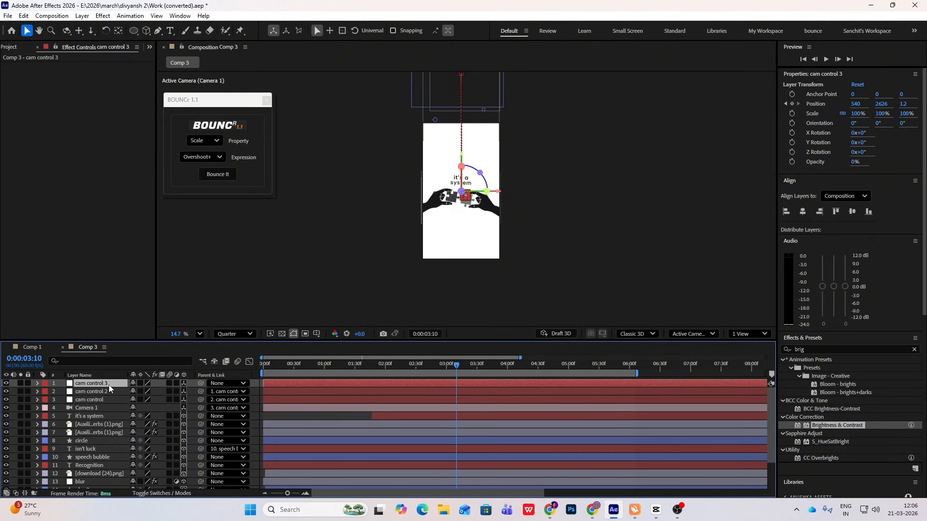
- Replace the new null's copied Position keyframes with ones at about 0:00:03:03 (Y 2626) and 0:00:04:59 (Y 3958)
key("p")
left_click_drag(440, 393, 280, 390)
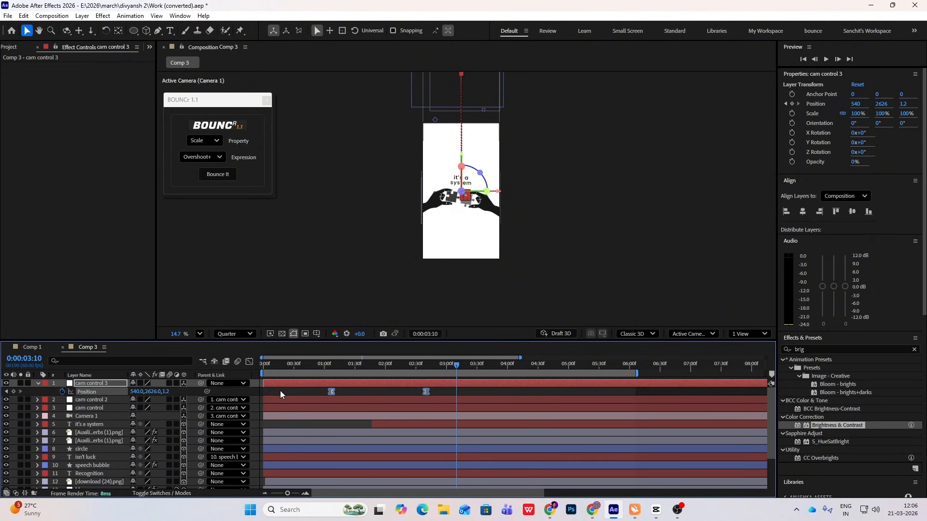
key("Delete")
left_click_drag(452, 369, 567, 377)
left_click(62, 391)
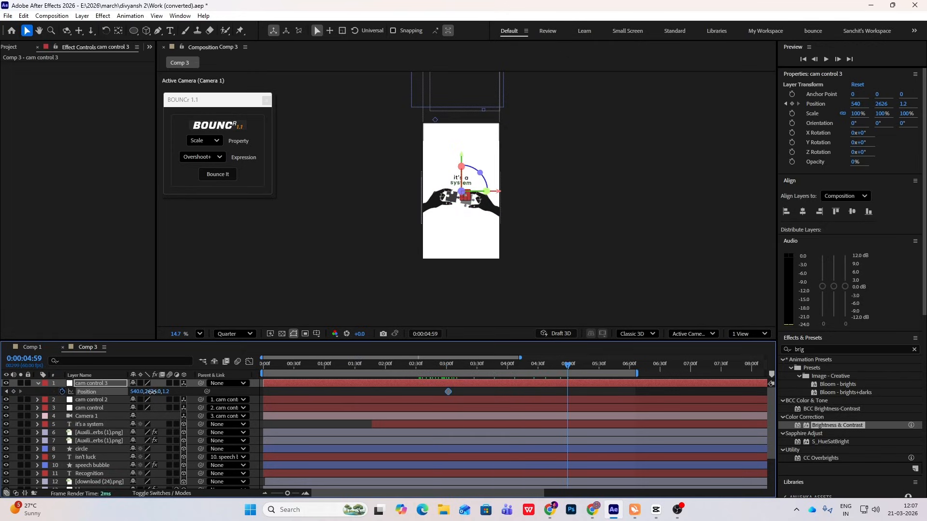
left_click_drag(152, 392, 817, 370)
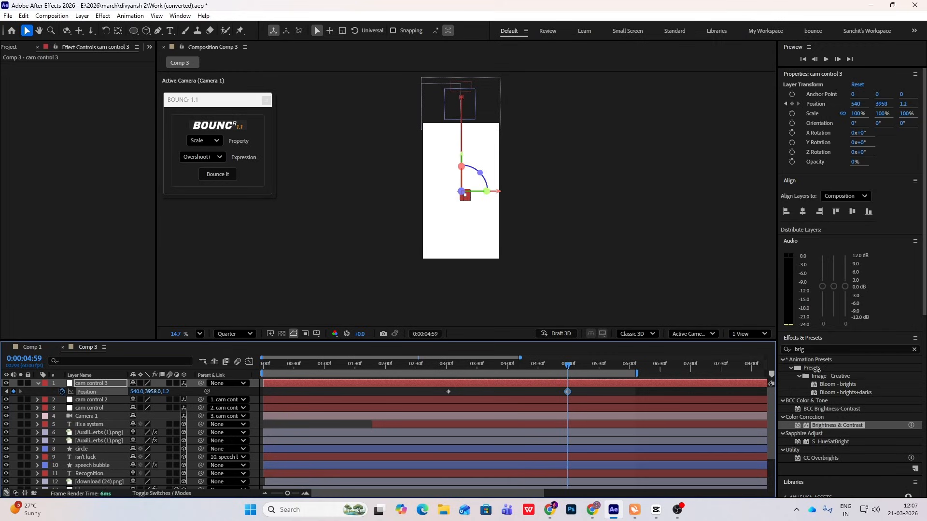
- Easy-ease the new null's Position keyframes and reshape their speed curve for a fast start and slow finish
left_click_drag(613, 402, 401, 404)
key("F9")
left_click(249, 364)
left_click_drag(547, 467, 504, 469)
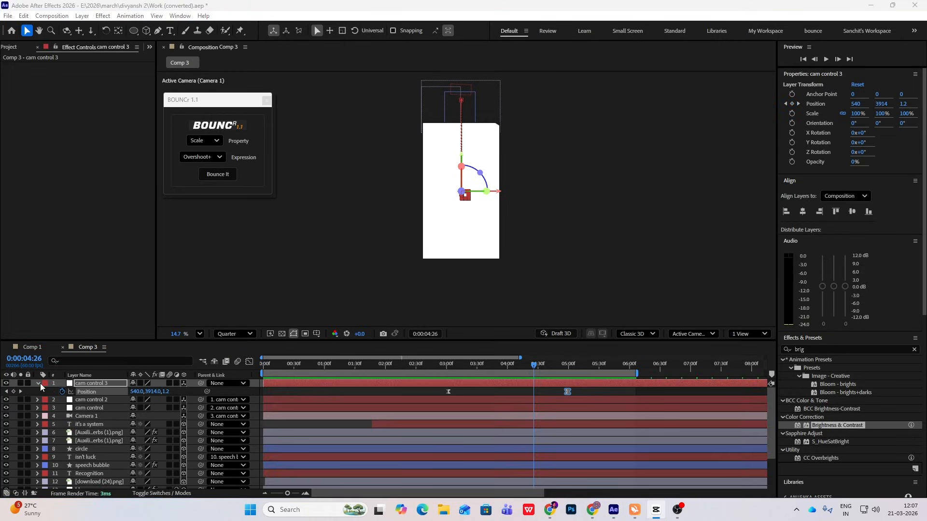
left_click(38, 384)
- Duplicate the "it's a system" text as two lines reading "and most Calgary business" and set its Z Rotation to 0°
left_click(99, 417)
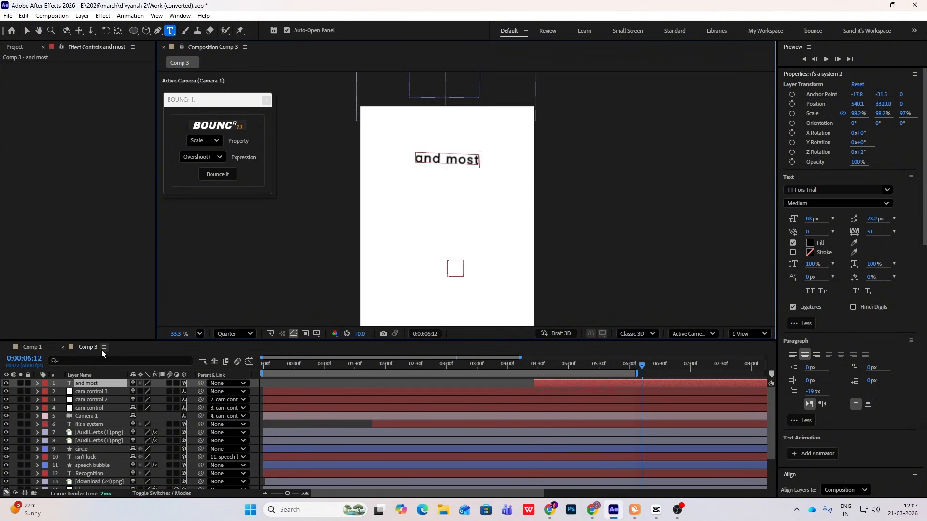
key("Return")
type("Calgary business")
left_click(101, 383)
key("r")
left_click_drag(141, 416, 136, 416)
key("F2")
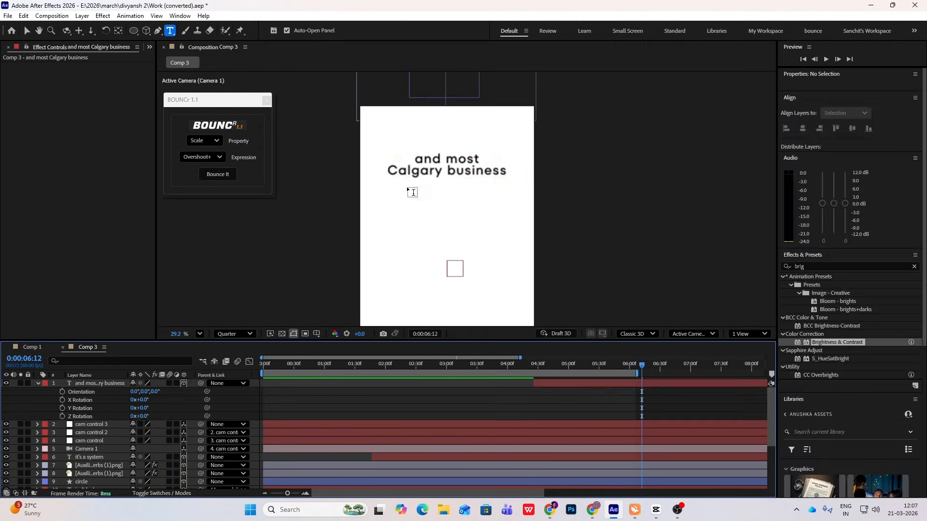
- Recolour the "Calgary business" line of the new text dark green
scroll(459, 193, "down", 2)
key("v")
double_click(441, 164)
left_click(552, 176)
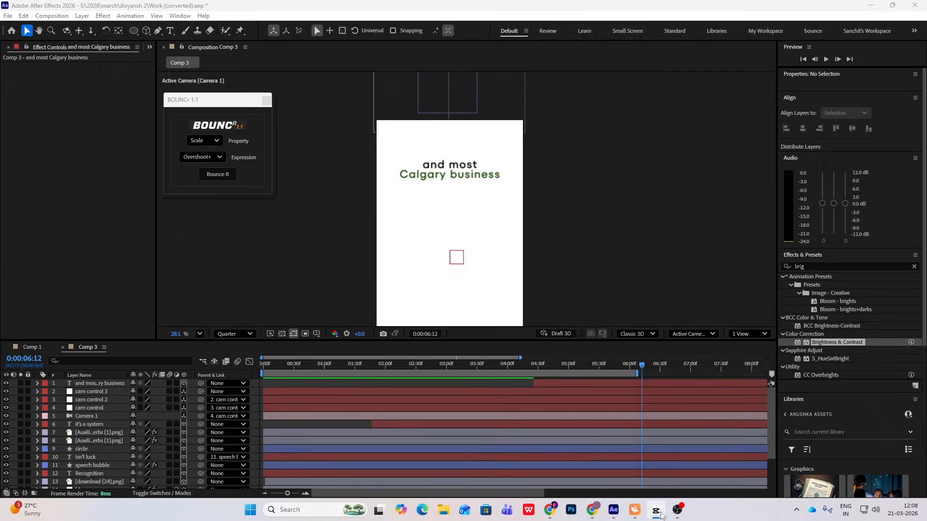
- Switch to CapCut to examine the reference's "and most Calgary businesses" text reveal and return to After Effects
left_click(657, 510)
mouse_move(148, 339)
left_mouse_down()
mouse_move(126, 340)
mouse_move(146, 340)
left_mouse_up()
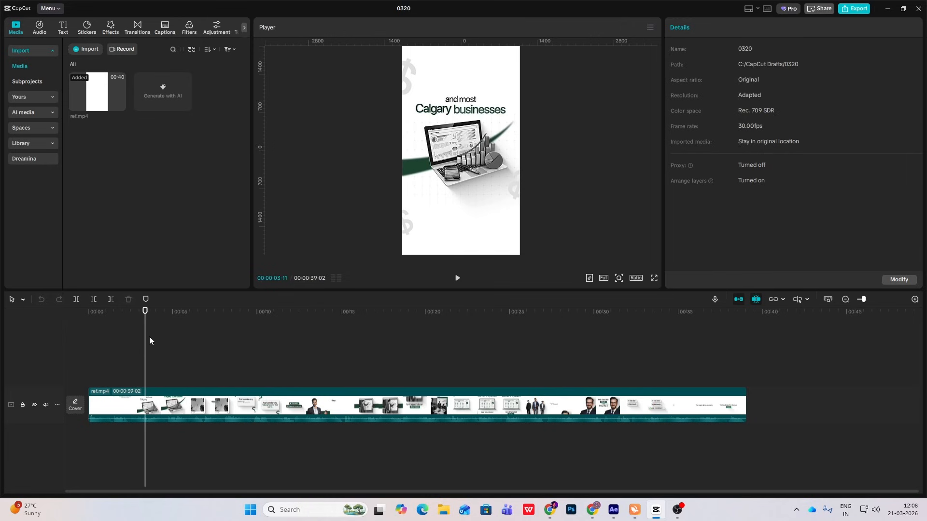
left_click(656, 507)
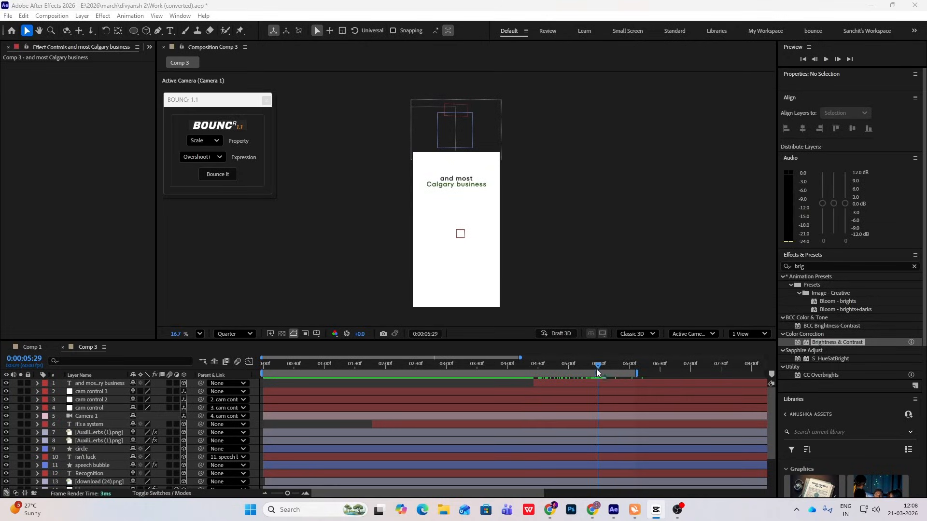
- Add an Opacity animator set to 0% to the "and most Calgary business" text
left_click_drag(598, 369, 555, 372)
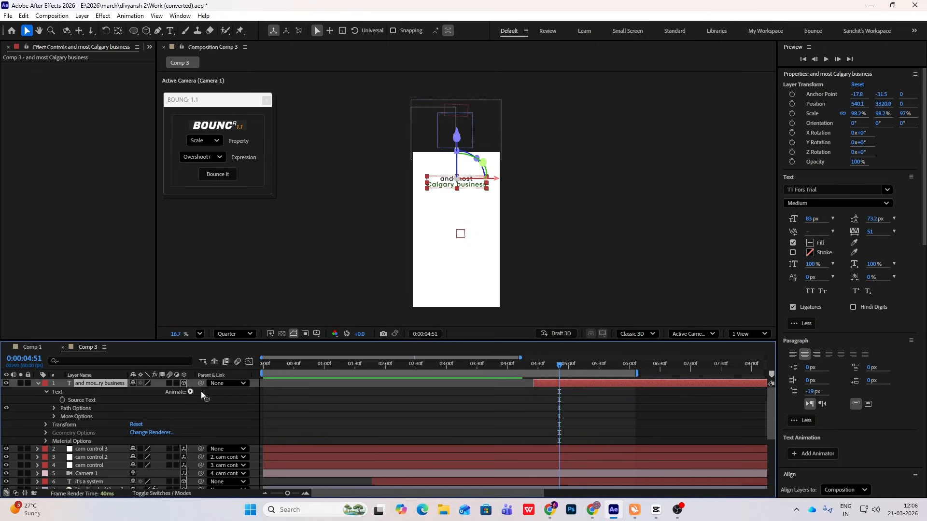
left_click(190, 392)
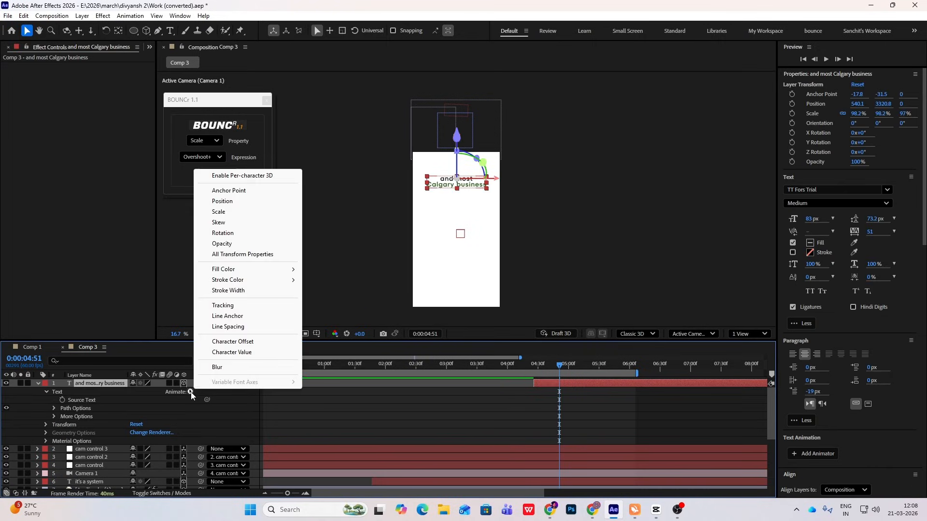
left_click(229, 245)
left_click_drag(137, 442, 65, 444)
- Keyframe the text animator's range Offset from 0% at 0:00:04:51 to 100% at 0:00:05:52
left_click(62, 433)
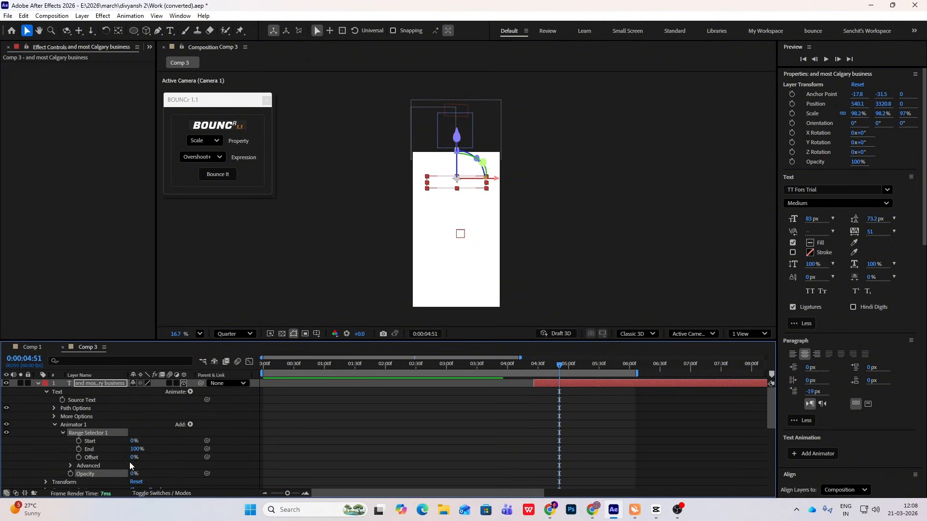
scroll(129, 462, "down", 1)
left_click(78, 432)
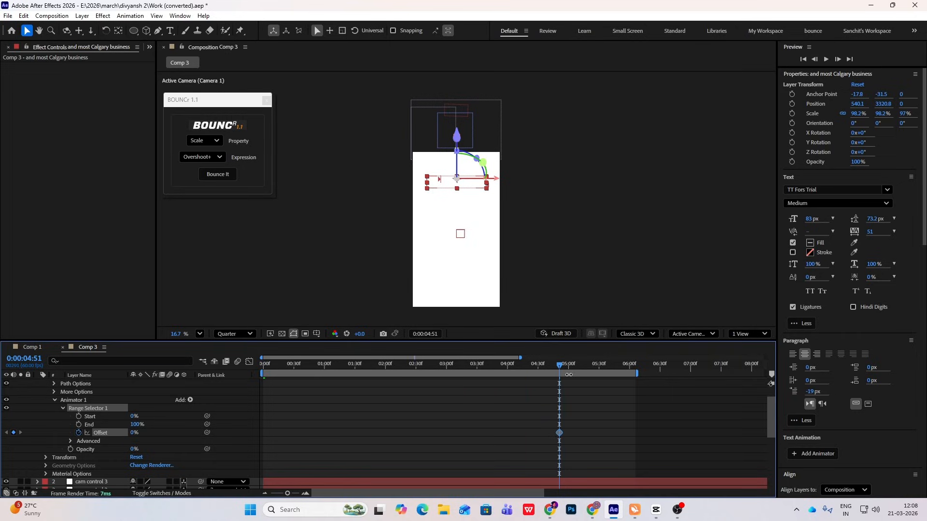
left_click_drag(560, 366, 622, 377)
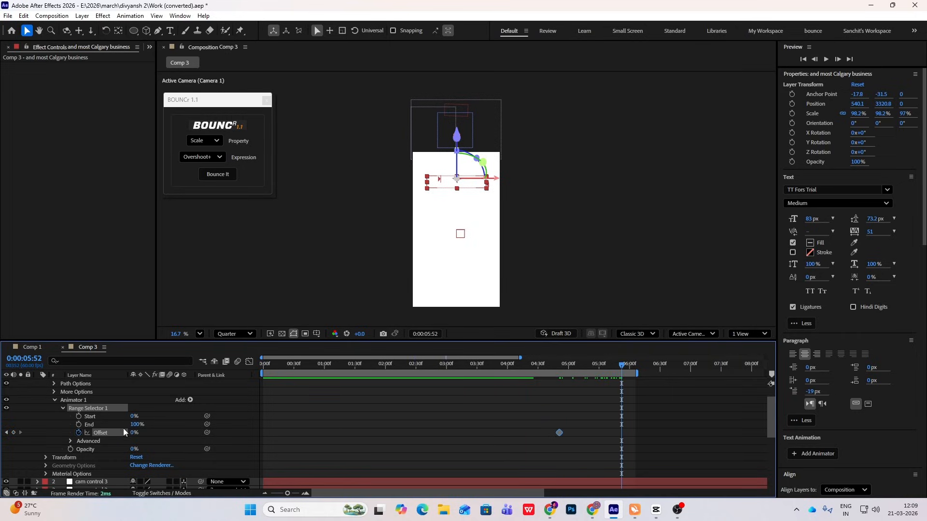
left_click_drag(131, 433, 316, 430)
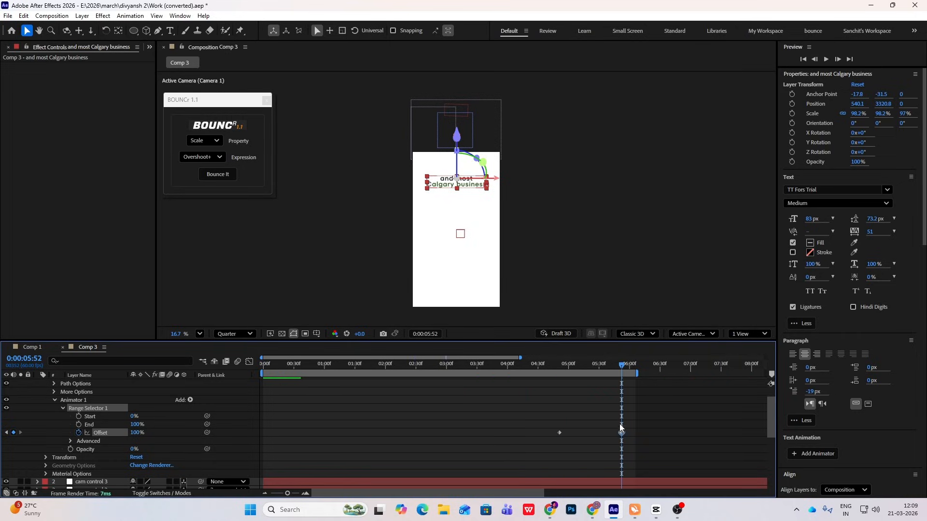
- Easy-ease the Offset keyframes, shape their speed curve with an early peak and preview the text reveal
left_click_drag(619, 424, 496, 444)
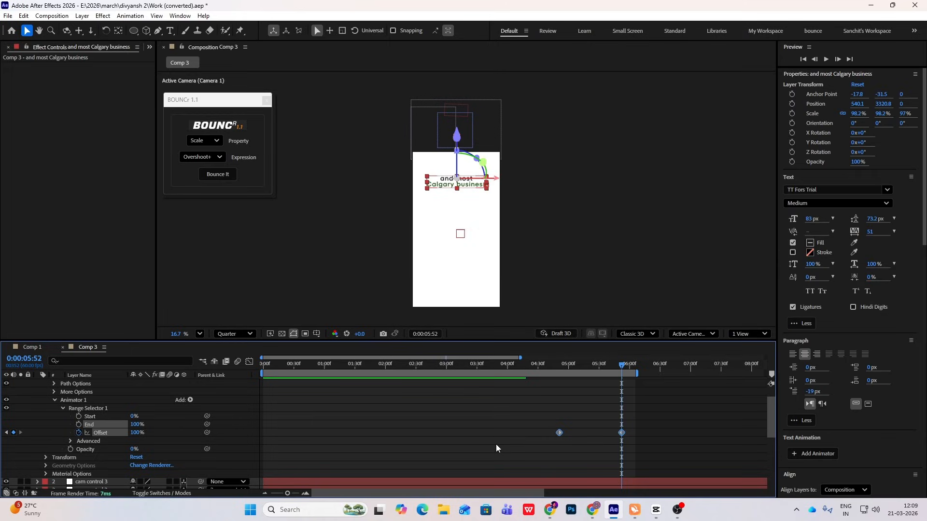
left_click(250, 362)
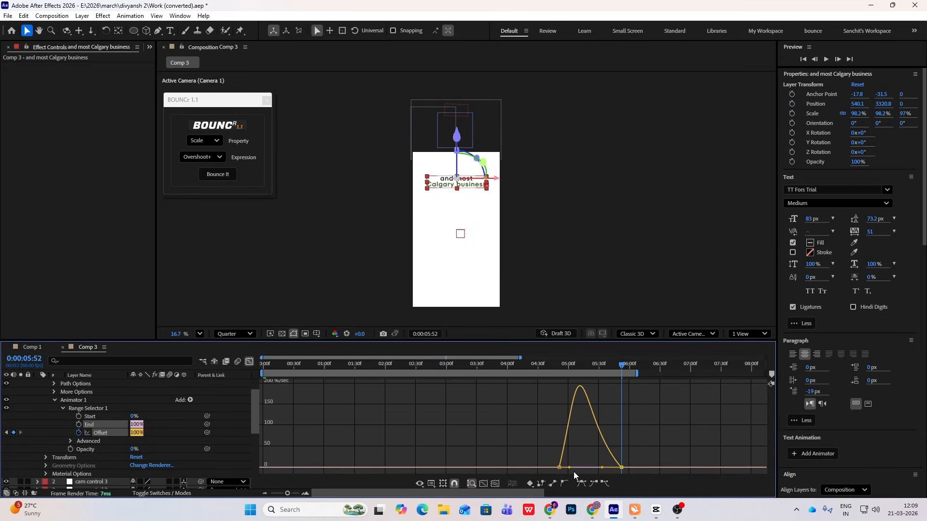
left_click(249, 362)
left_click_drag(614, 366, 557, 367)
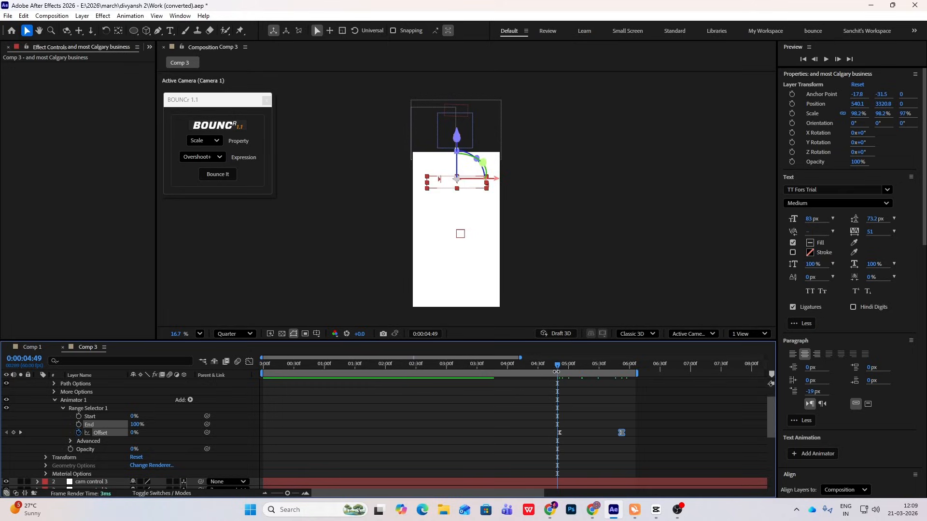
key("space")
key("space")
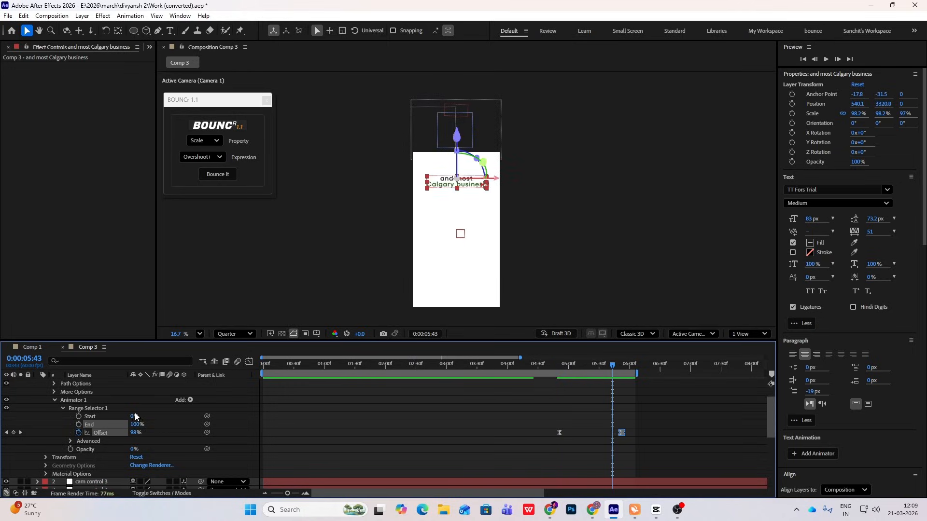
- Set the text's range selector to be based on Words and scrub through the reveal
left_click(70, 441)
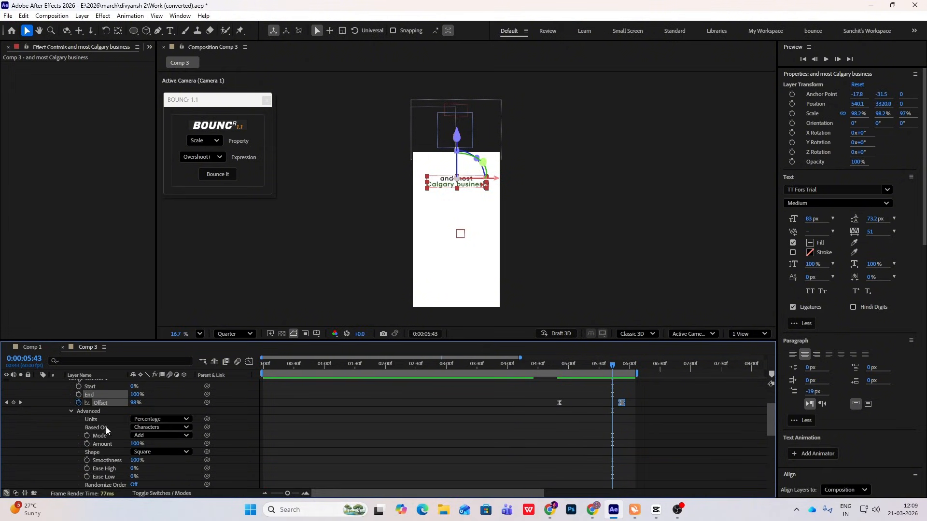
left_click(163, 431)
left_click(145, 459)
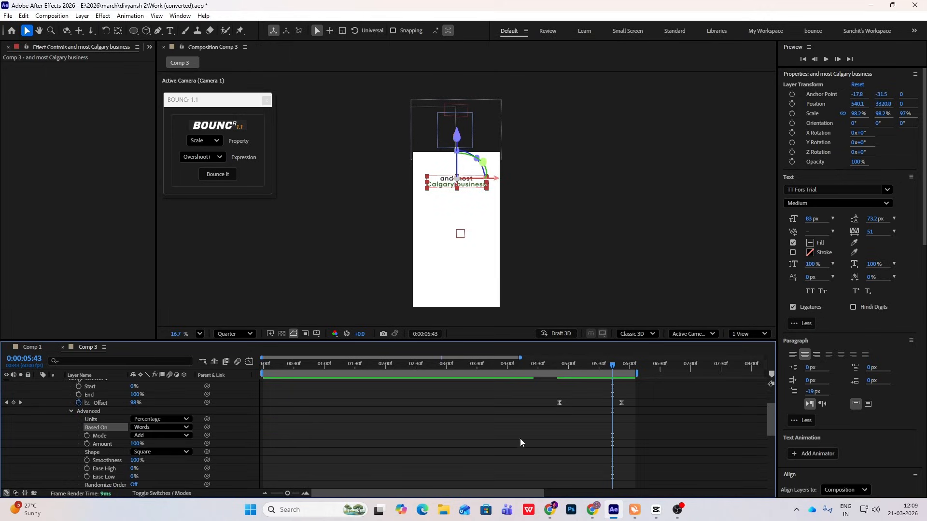
mouse_move(601, 369)
left_mouse_down()
mouse_move(567, 375)
mouse_move(616, 376)
left_mouse_up()
- Add a Position property of 0, 104 to the text animator and scrub through the words' rise
scroll(88, 427, "up", 3)
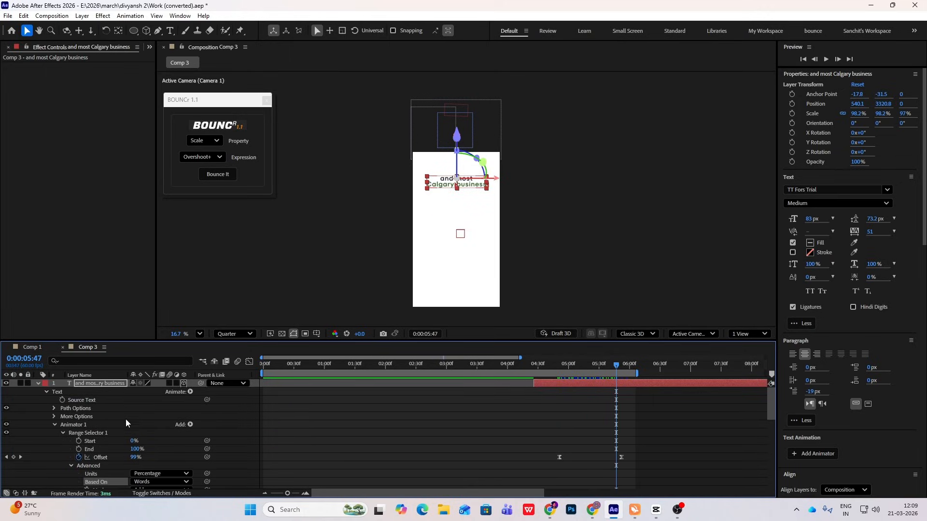
left_click(191, 425)
mouse_move(225, 429)
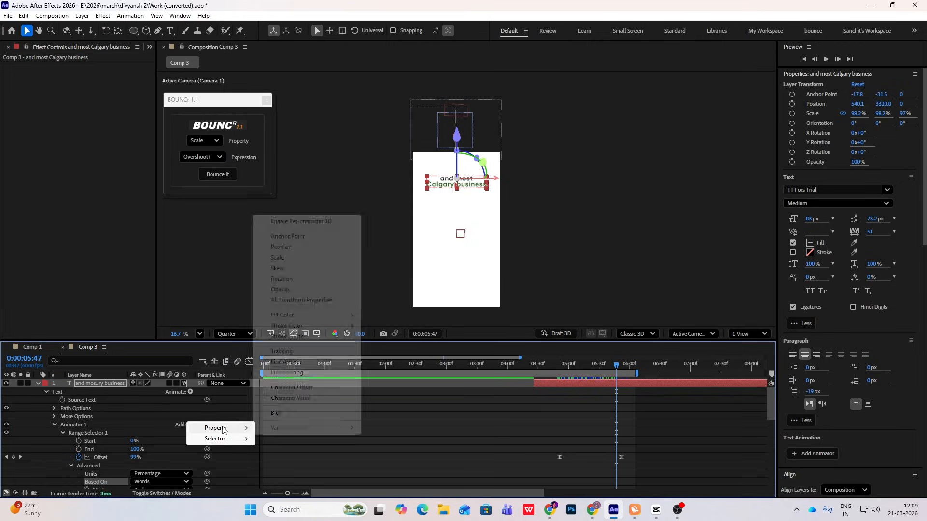
left_click(281, 247)
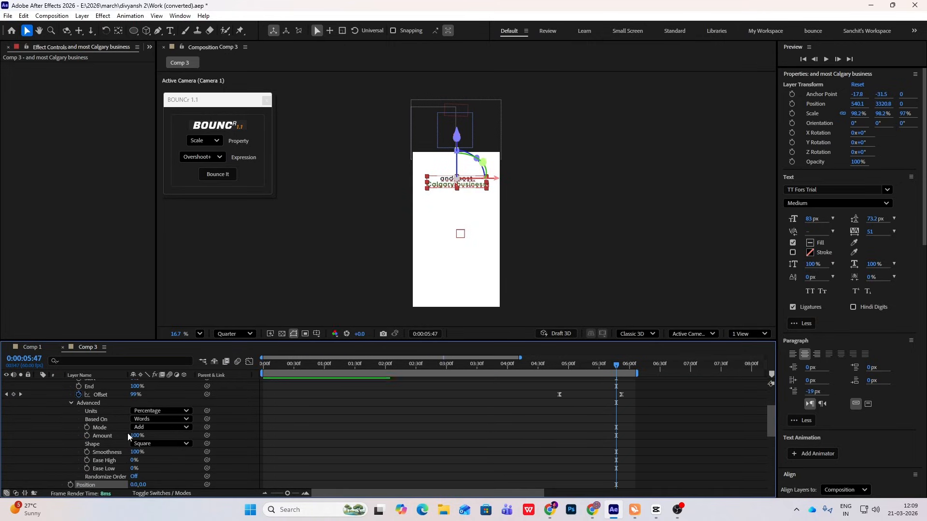
scroll(127, 438, "down", 3)
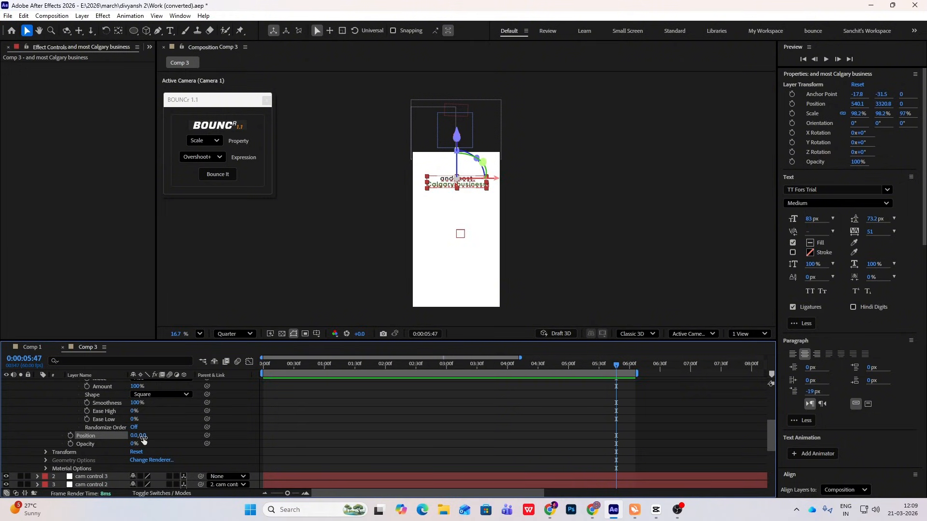
left_click_drag(144, 436, 151, 436)
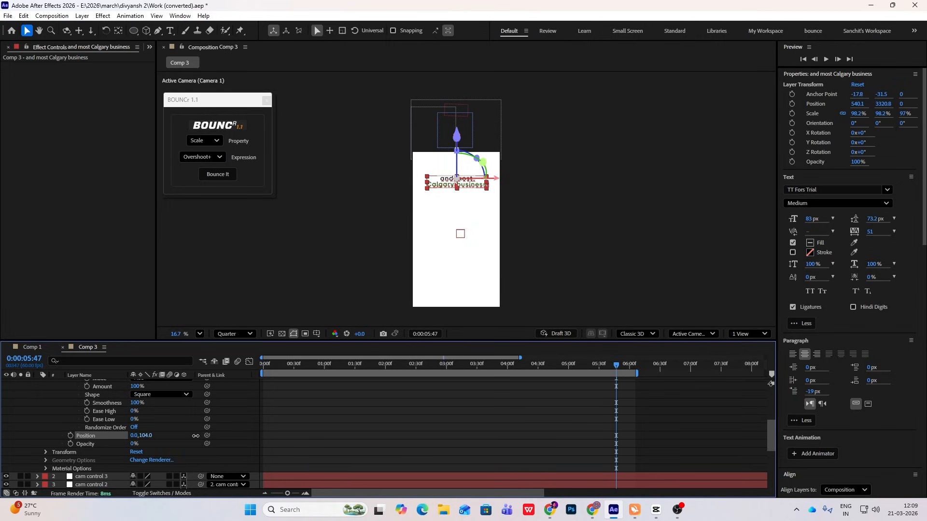
scroll(196, 436, "up", 5)
left_click_drag(562, 370, 531, 396)
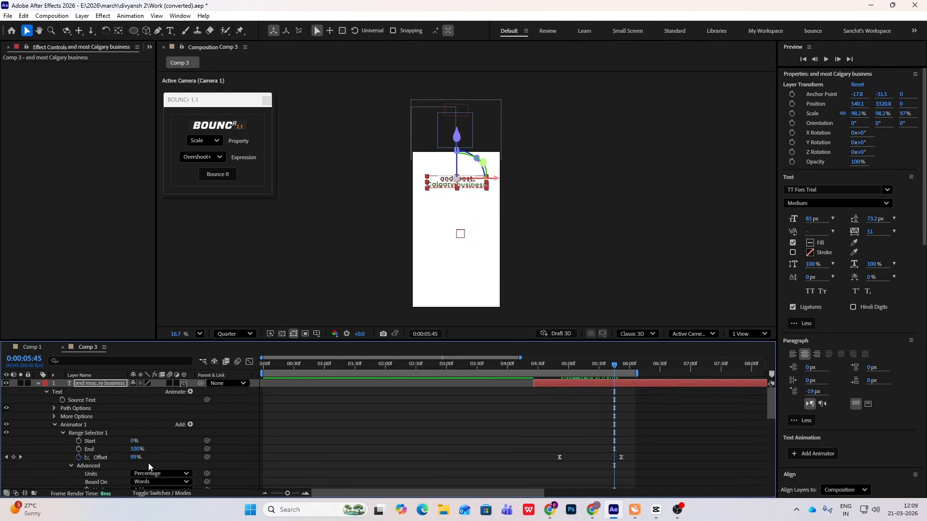
scroll(158, 459, "down", 6)
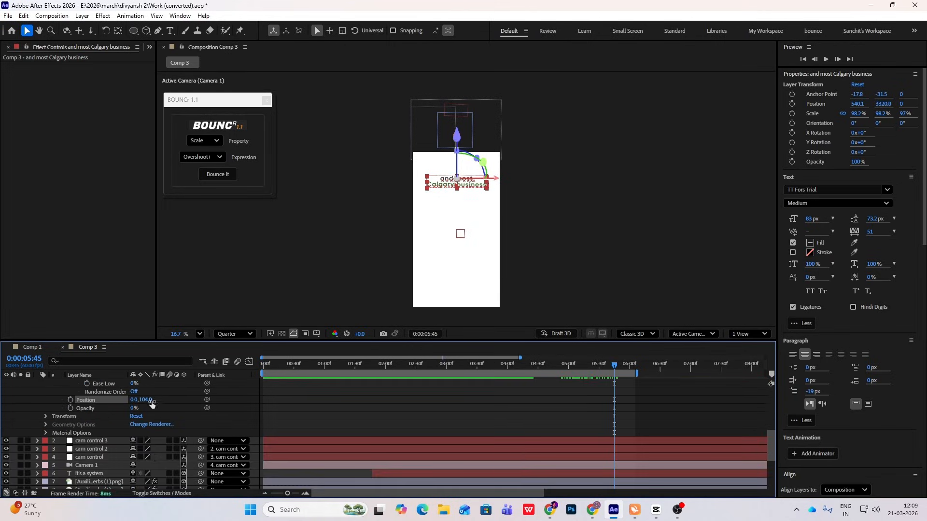
- Reduce the text animator's Position to 0, 38 and preview the words' rise
left_click_drag(146, 400, 138, 400)
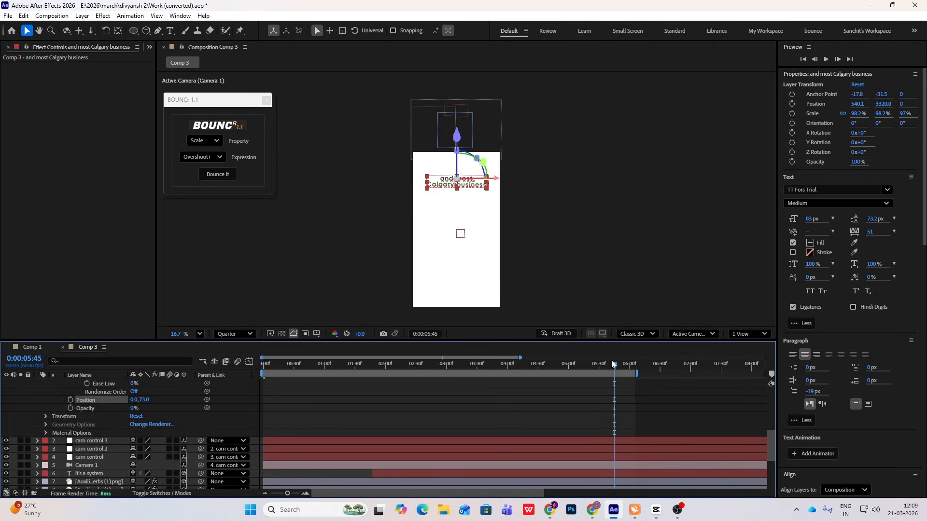
left_click_drag(611, 363, 560, 366)
left_click_drag(146, 400, 127, 400)
key("space")
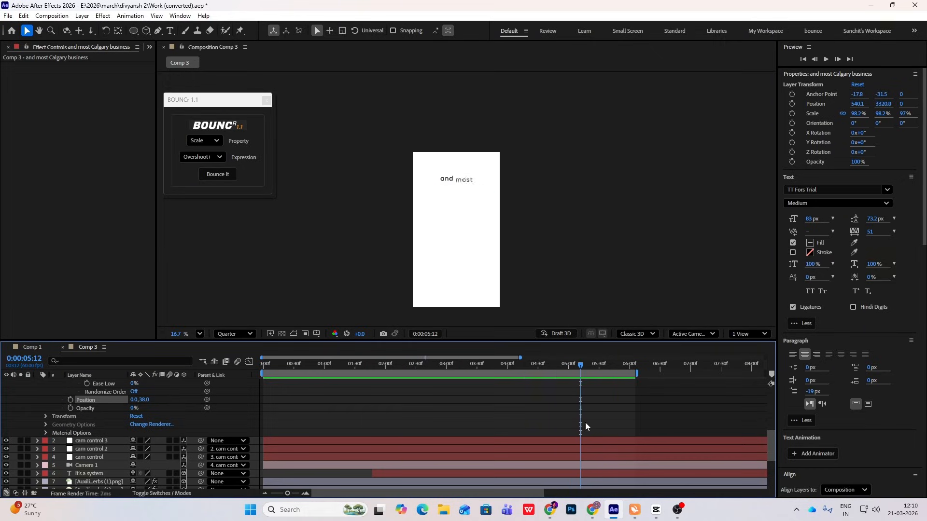
- Shift the "and most Calgary business" text layer earlier so it starts just after 0:00:04:00, and preview from 0:00:03:50
scroll(584, 422, "up", 6)
left_click(567, 384)
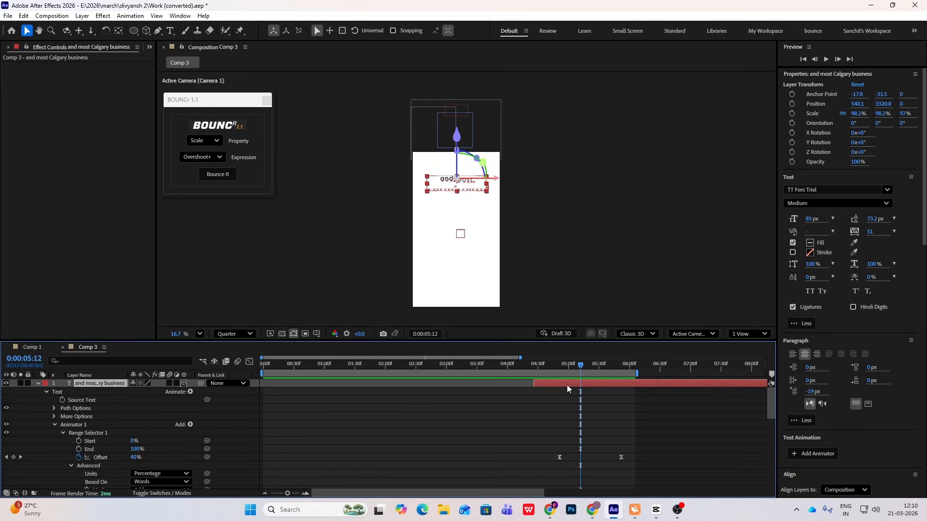
left_click_drag(566, 384, 497, 369)
key("space")
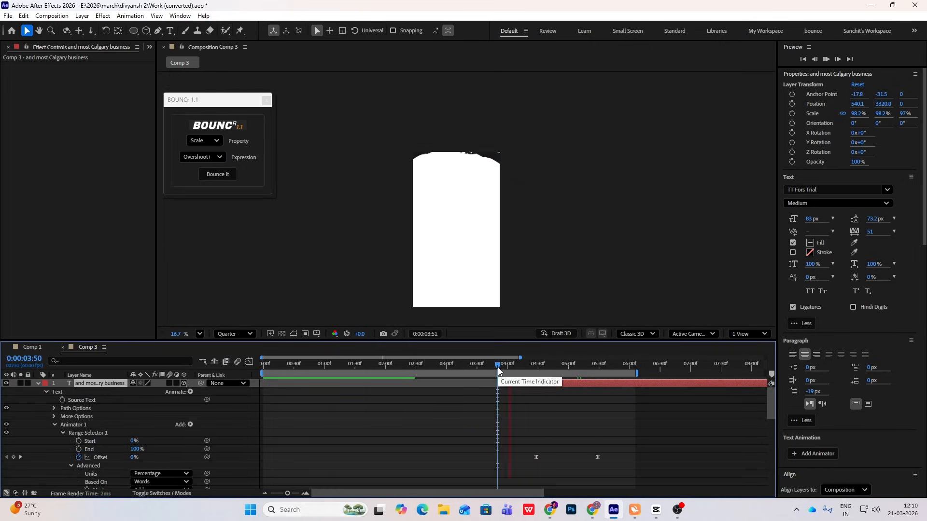
- Add the Calgary_marketing_company PNG as the top layer and place it beneath the "and most Calgary business" text at about 582, 3964
left_click_drag(55, 289, 90, 385)
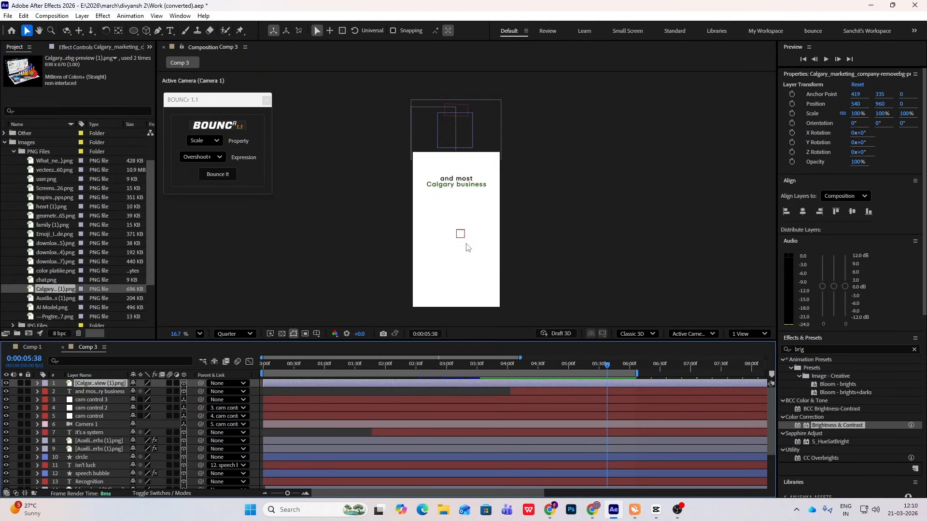
scroll(464, 193, "down", 5)
left_click_drag(461, 93, 454, 239)
scroll(465, 222, "up", 7)
- Search the effects for "tint" with the Calgary marketing image selected
double_click(804, 350)
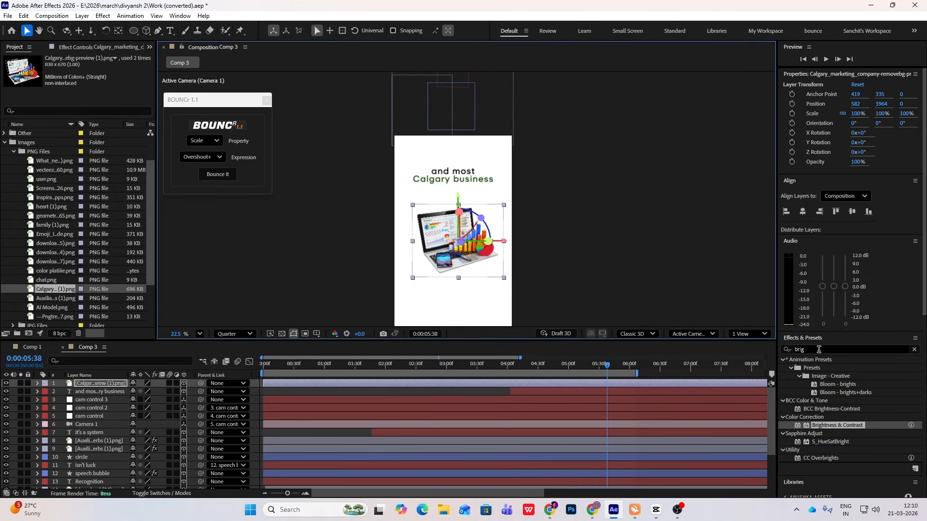
type("tint")
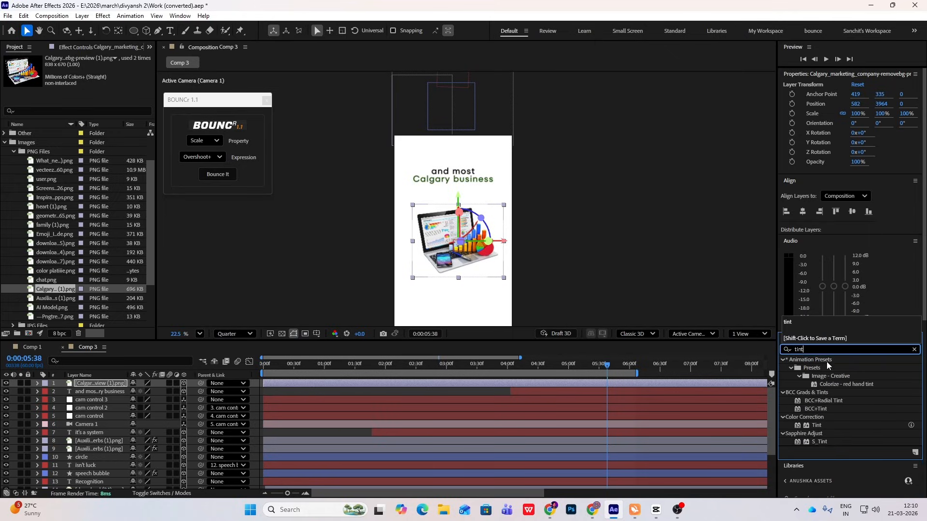
- Apply the Tint effect to the Calgary marketing laptop image layer to make it black and white
left_click_drag(817, 426, 103, 383)
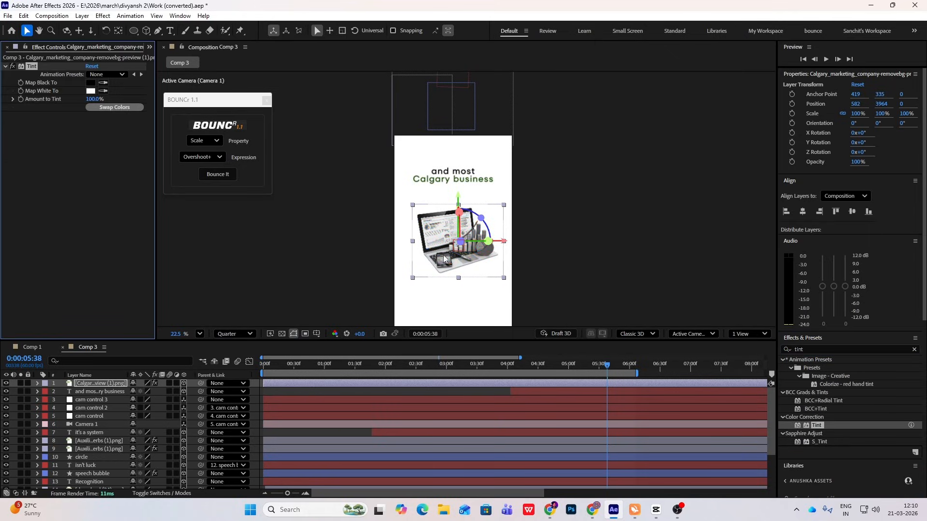
scroll(502, 223, "down", 1)
scroll(482, 223, "up", 2)
left_click_drag(586, 215, 565, 145)
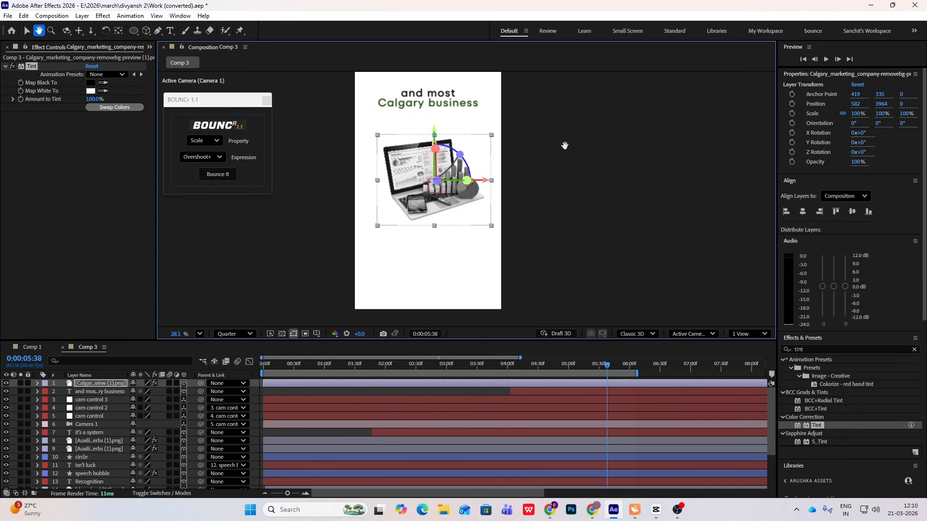
left_click(638, 229)
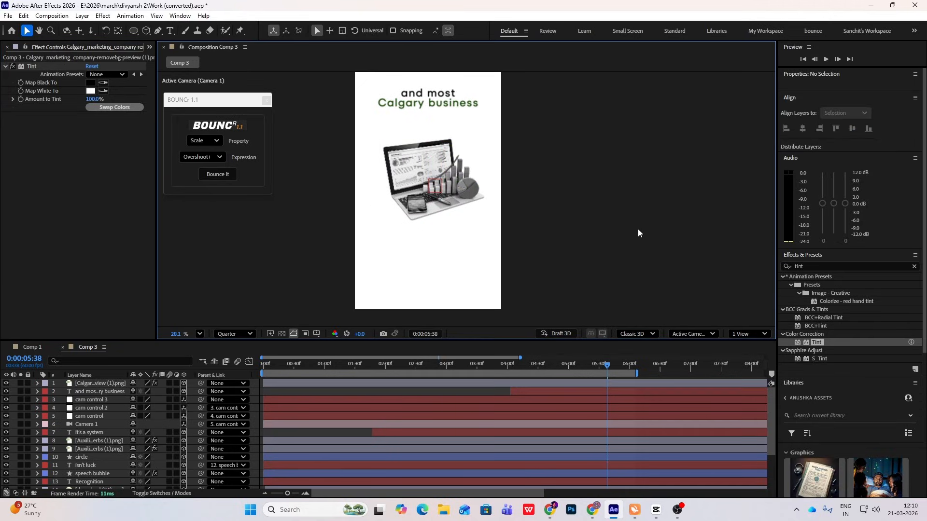
- Switch to CapCut to check the laptop shot in the reference video, and return to After Effects
left_click(656, 510)
left_click(138, 352)
left_click_drag(138, 353, 134, 352)
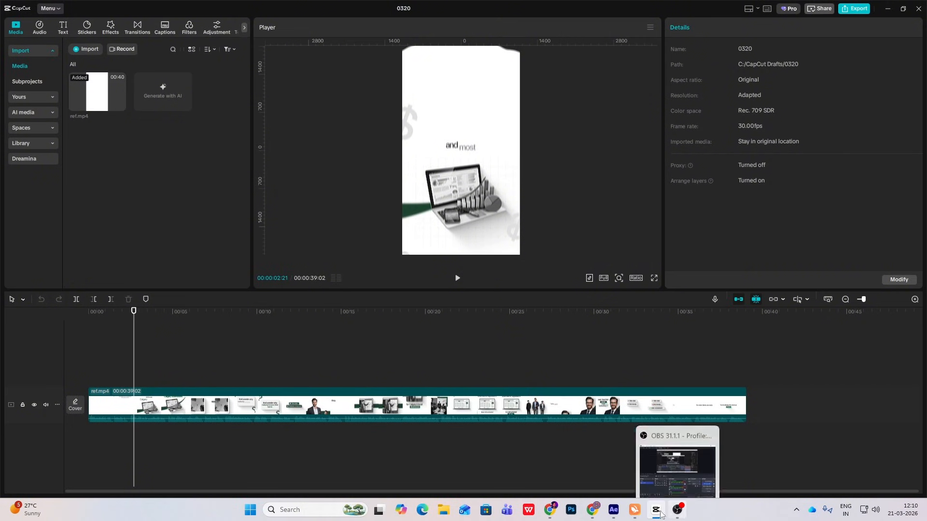
left_click(613, 509)
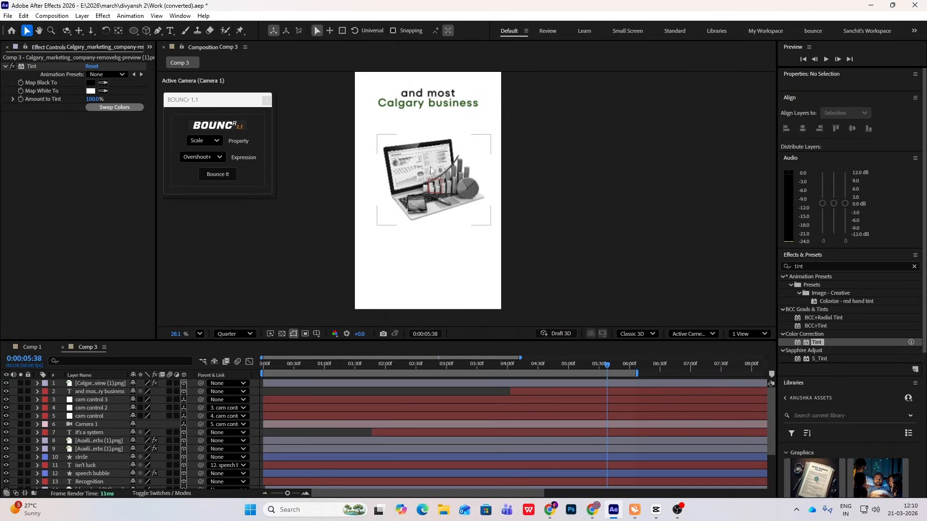
- Set up the Pen tool with no fill and a dark green stroke, colour 285404
left_click(161, 30)
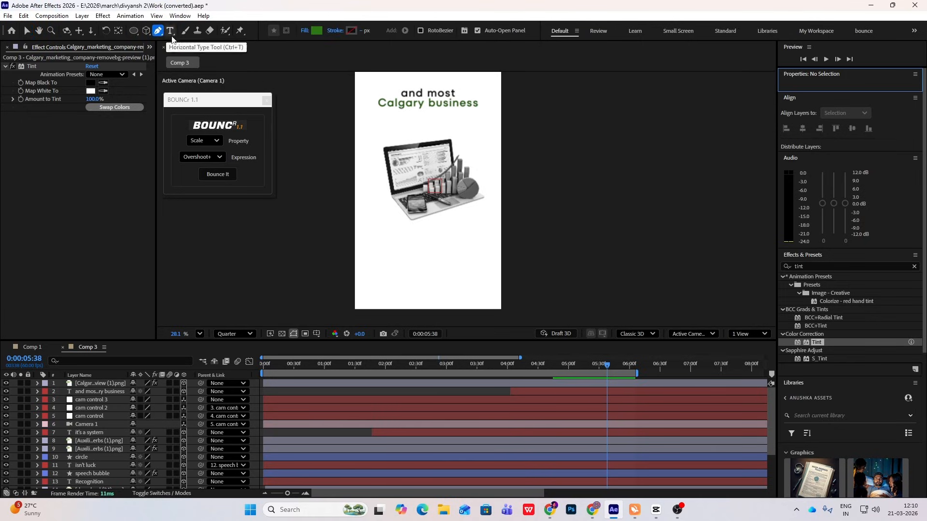
left_click(305, 31)
left_click(412, 228)
left_click(476, 279)
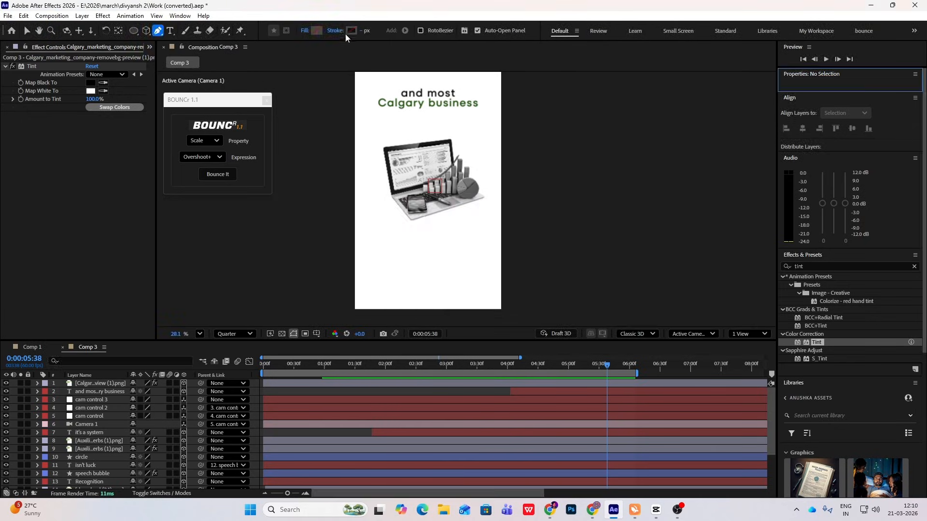
left_click(348, 33)
left_click(336, 194)
left_click(318, 186)
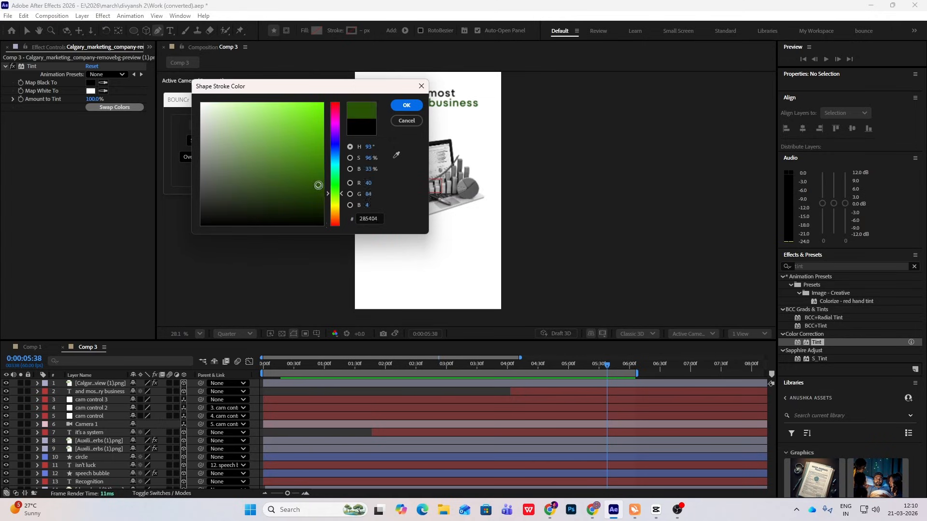
left_click(406, 105)
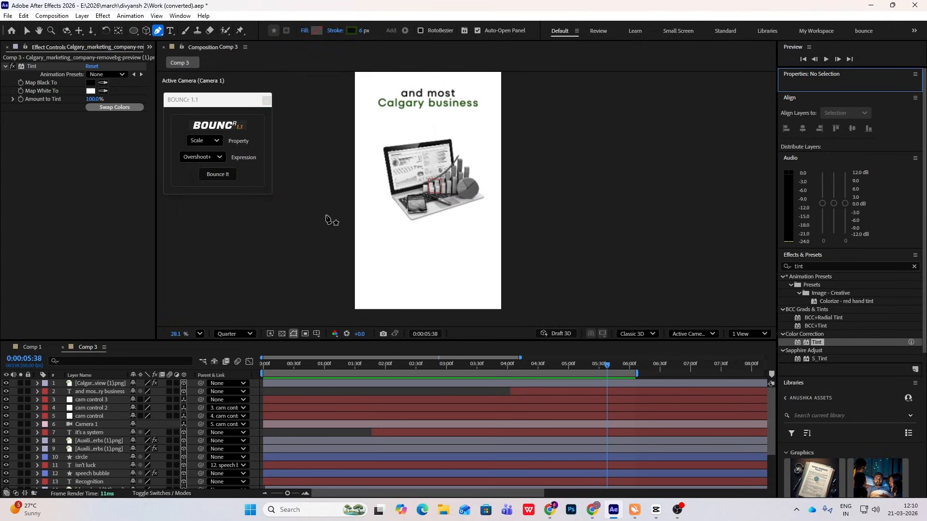
- Draw an upward-curving line across the laptop image, from edge to edge of the frame, with an 81 px stroke
left_click(334, 205)
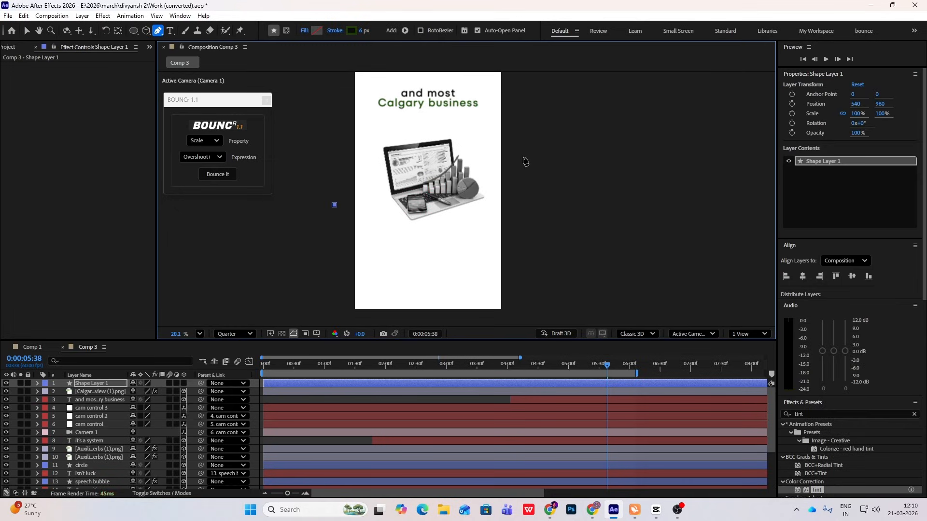
left_click_drag(527, 154, 607, 88)
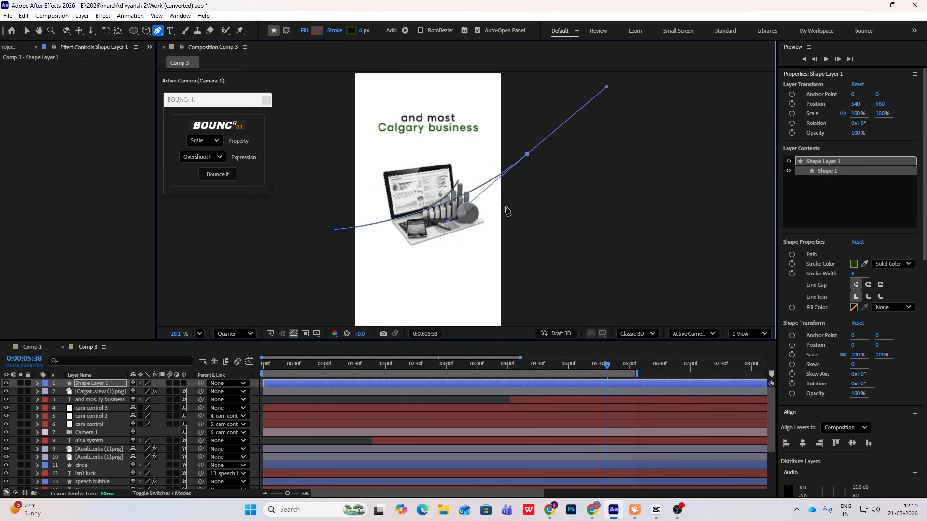
left_click_drag(362, 35, 400, 35)
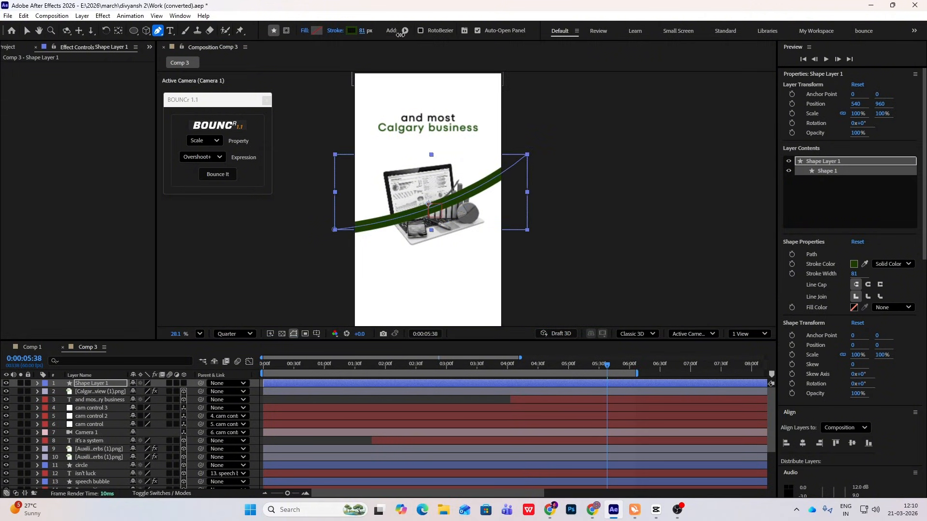
- Make the curved line's layer 3D and move it back over the laptop image, to about 526, 3880
left_click(27, 31)
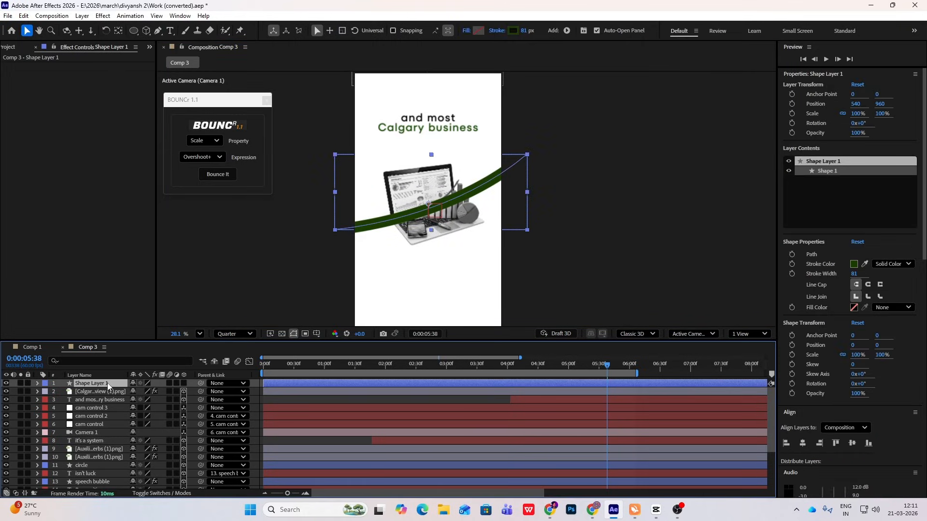
left_click(184, 383)
scroll(455, 126, "down", 5)
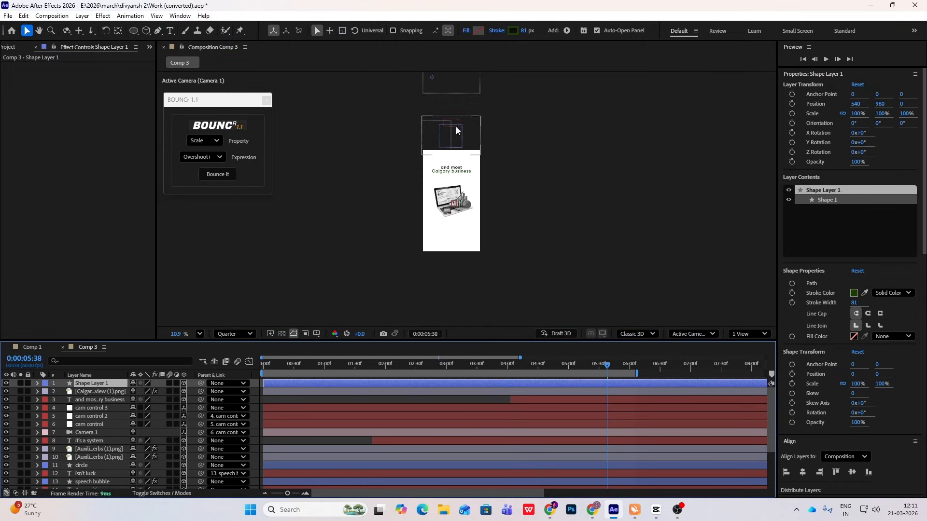
left_click_drag(457, 114, 459, 209)
scroll(558, 203, "up", 6)
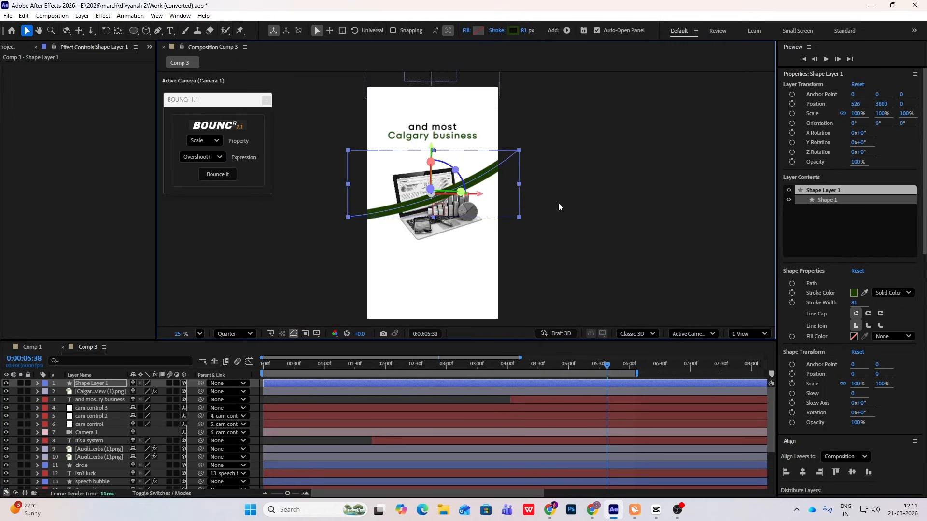
left_click(580, 207)
- Place the curved line's layer directly below the laptop image layer and rename it "wavy line 2"
left_click(94, 383)
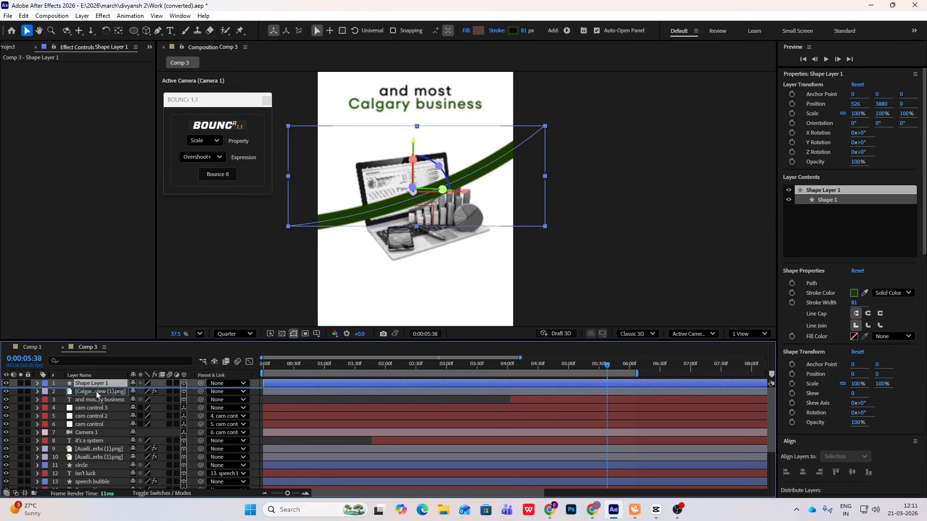
left_click_drag(91, 383, 88, 394)
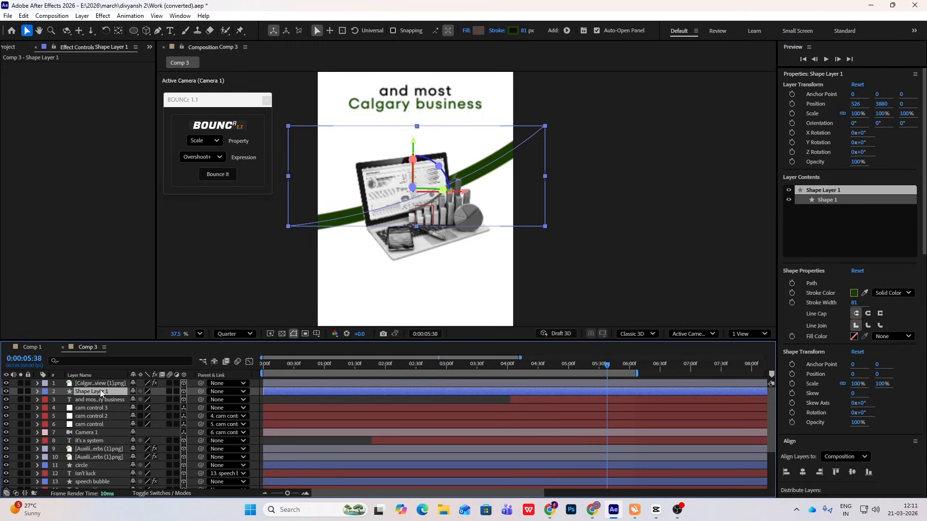
type("line 2")
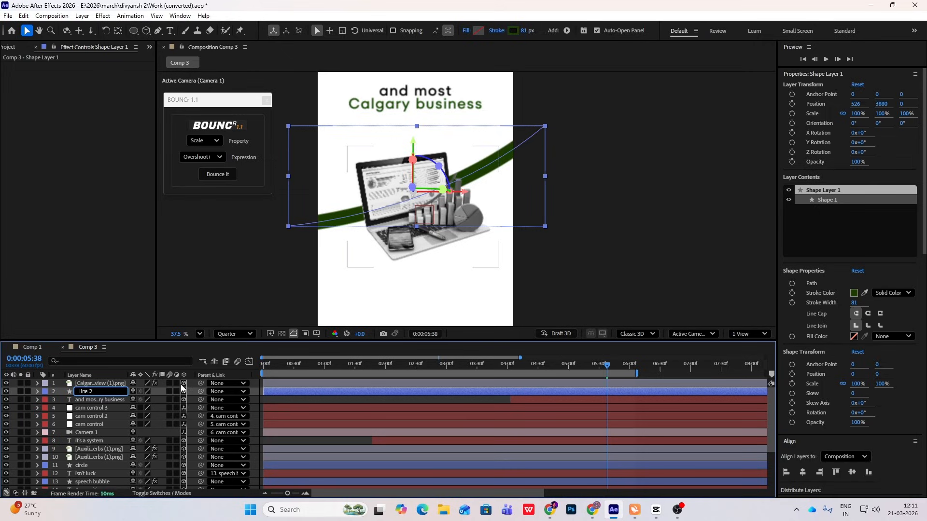
type("wavy")
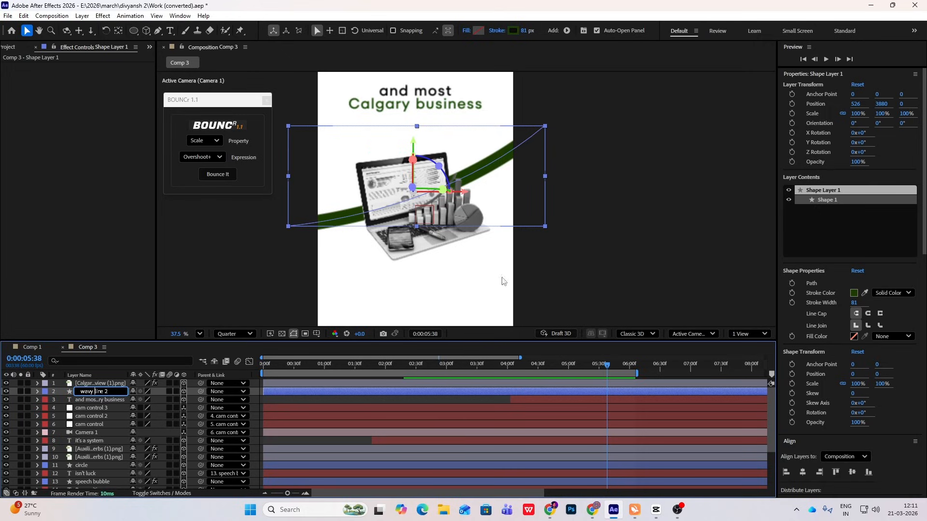
left_click(656, 206)
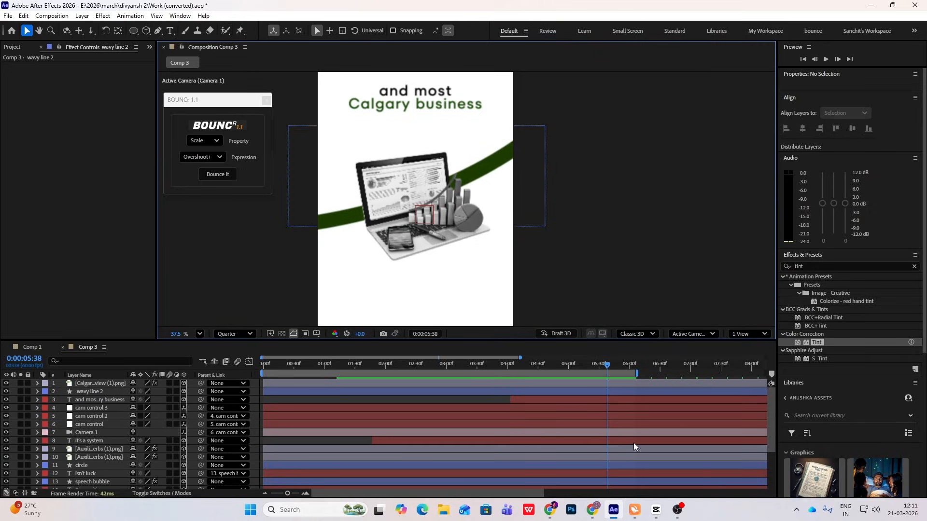
- Switch to CapCut to compare the green line with the reference video around 3 seconds, and return to After Effects
left_click(656, 511)
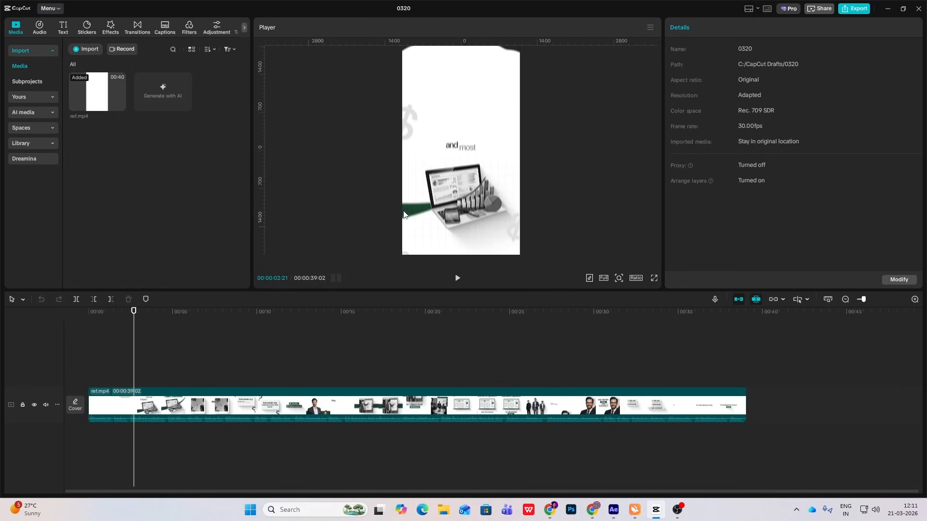
left_click(148, 369)
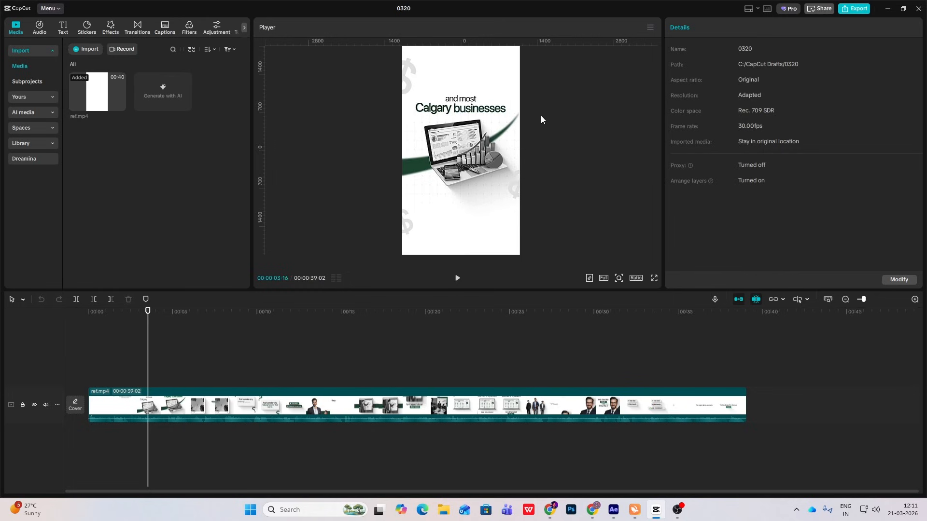
mouse_move(677, 513)
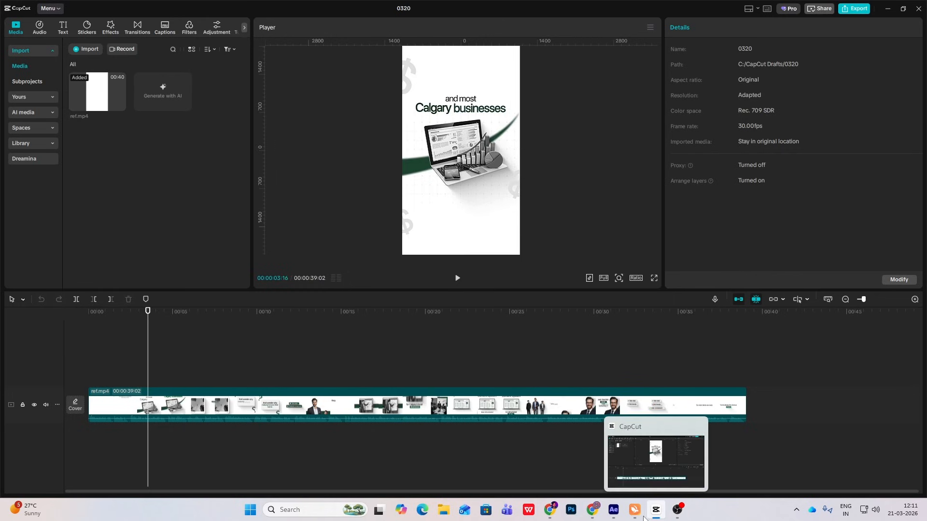
left_click(656, 515)
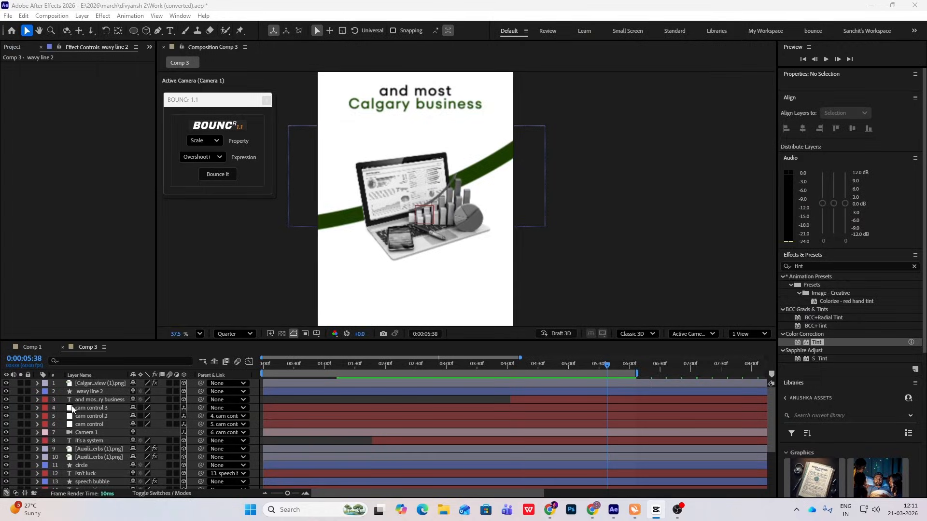
- Set the End Length of the stroke taper on wavy line 2 to 65% and collapse the layer's properties
left_click(37, 392)
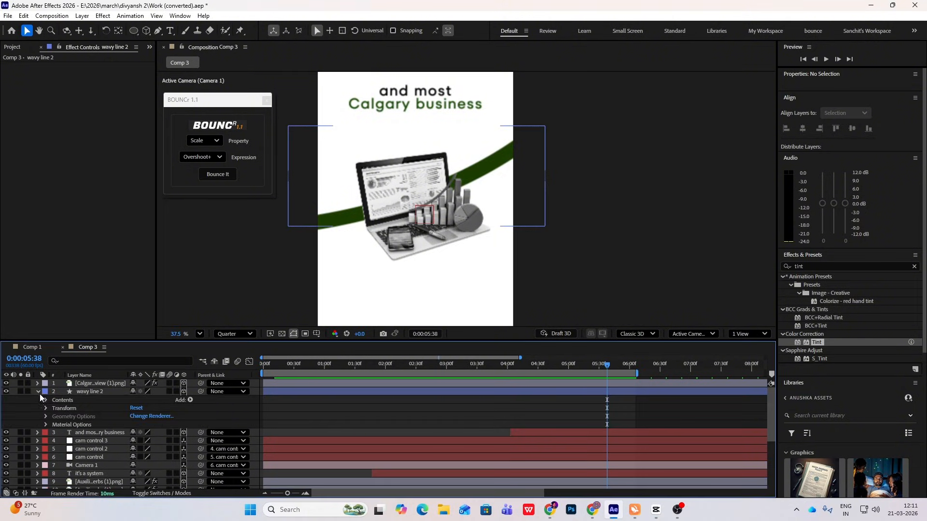
left_click(45, 399)
left_click(54, 408)
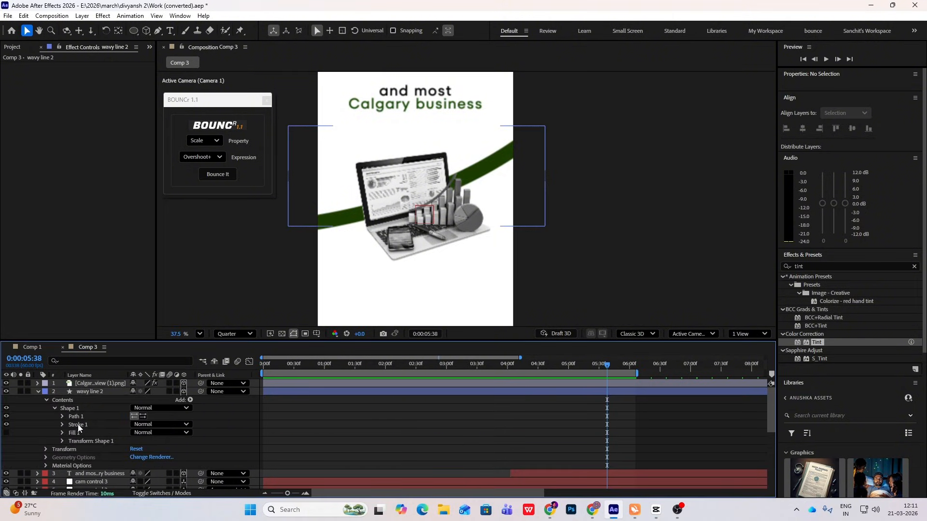
left_click(62, 424)
scroll(95, 424, "down", 3)
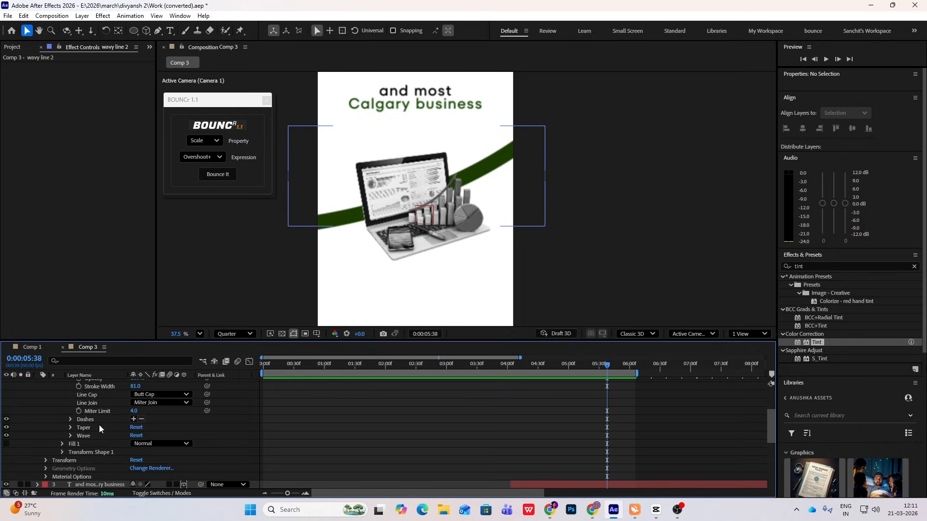
left_click(71, 427)
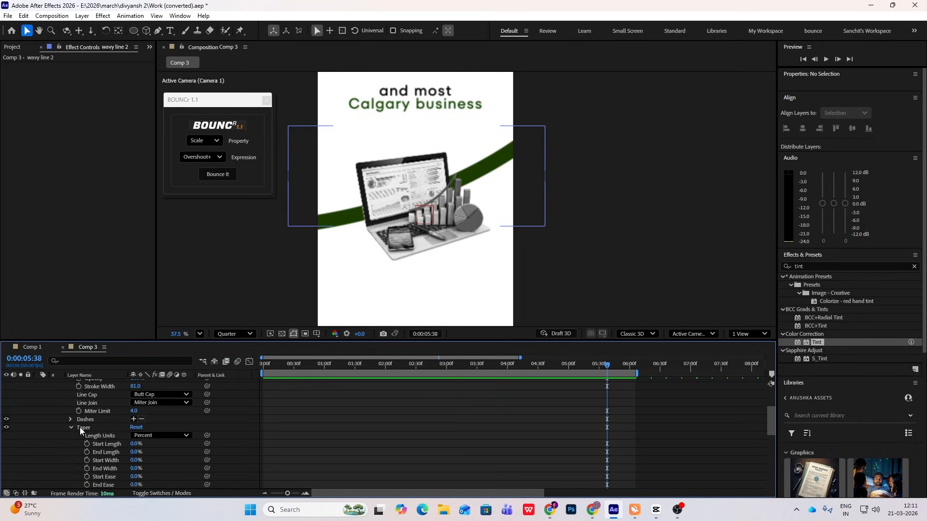
scroll(111, 431, "down", 2)
mouse_move(135, 397)
left_mouse_down()
mouse_move(109, 396)
mouse_move(165, 402)
left_mouse_up()
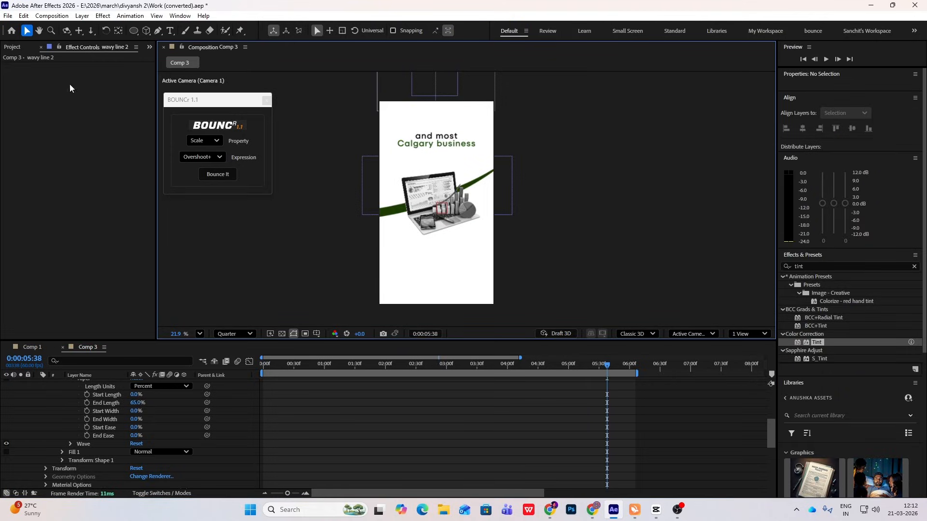
scroll(68, 400, "up", 5)
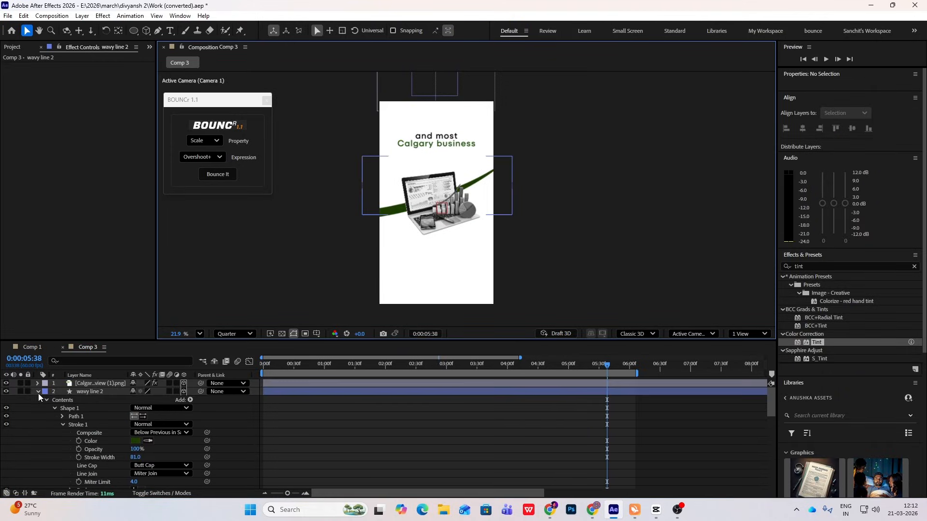
left_click(37, 392)
scroll(435, 242, "up", 1)
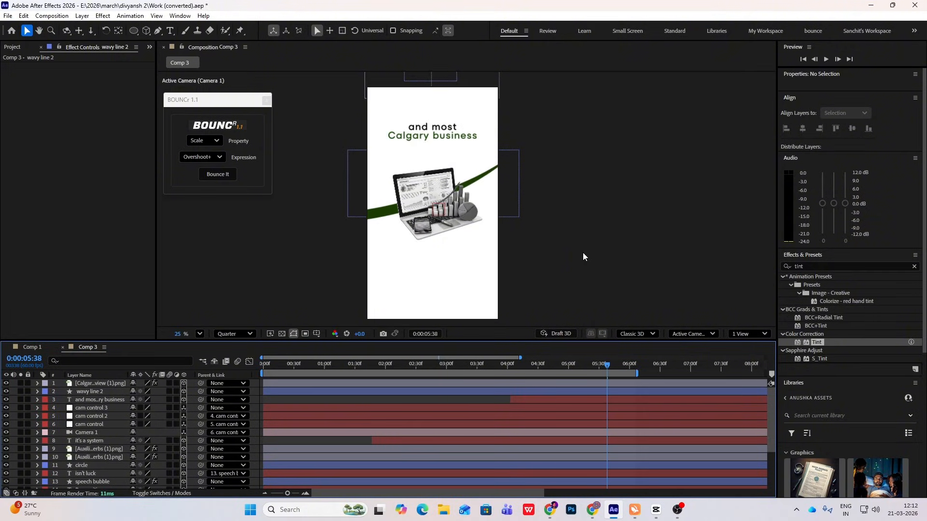
- Switch to CapCut and examine the text below the laptop in the reference video up close, around 4 seconds
left_click(654, 517)
left_click(655, 518)
left_click(654, 519)
left_click(159, 379)
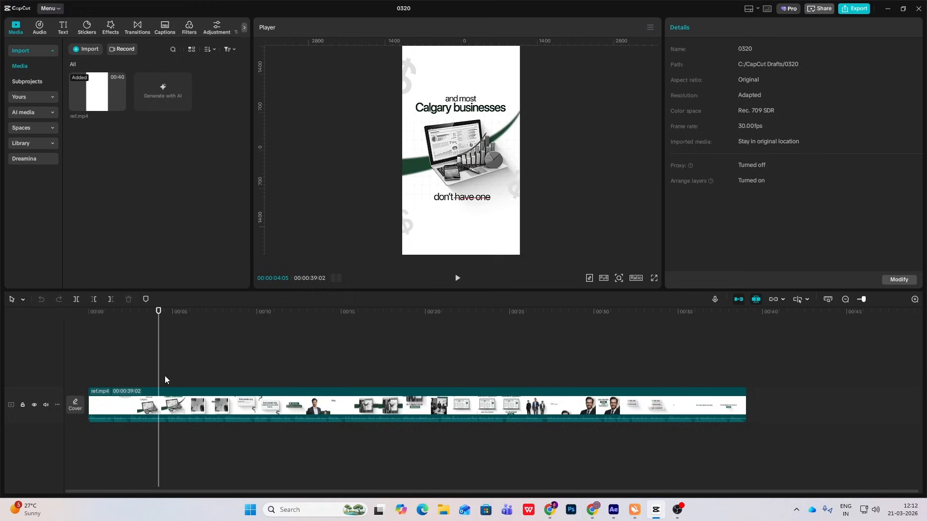
mouse_move(162, 375)
left_mouse_down()
mouse_move(145, 376)
mouse_move(171, 376)
mouse_move(155, 377)
left_mouse_up()
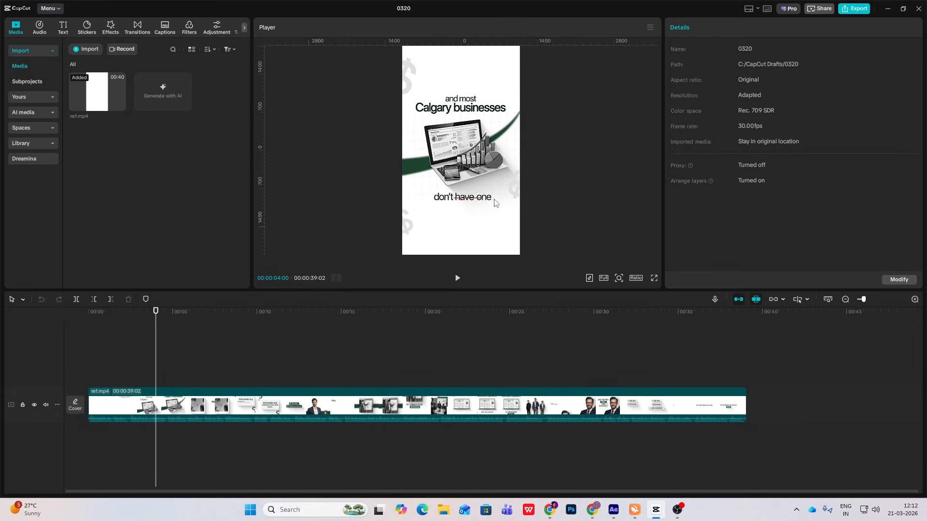
left_click(619, 279)
left_click_drag(600, 293, 611, 294)
left_click_drag(642, 244, 642, 250)
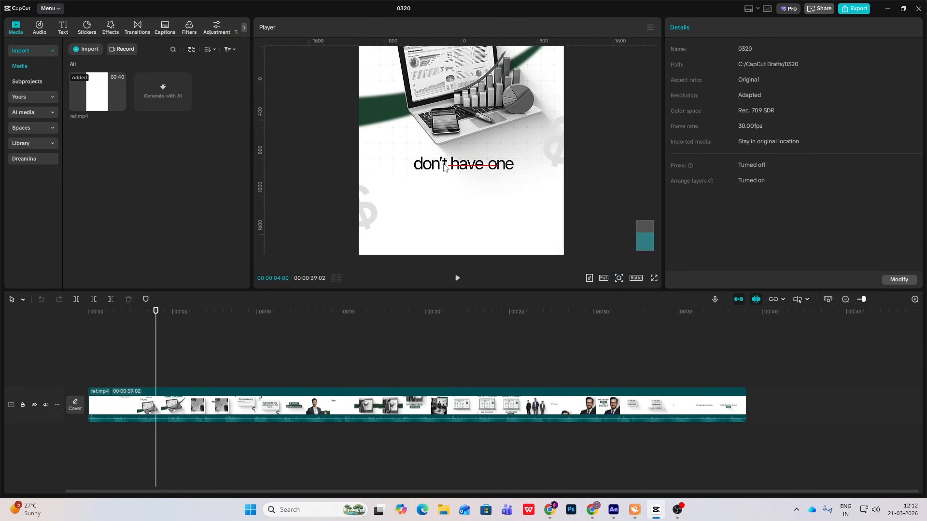
mouse_move(151, 360)
left_mouse_down()
mouse_move(144, 363)
mouse_move(163, 361)
left_mouse_up()
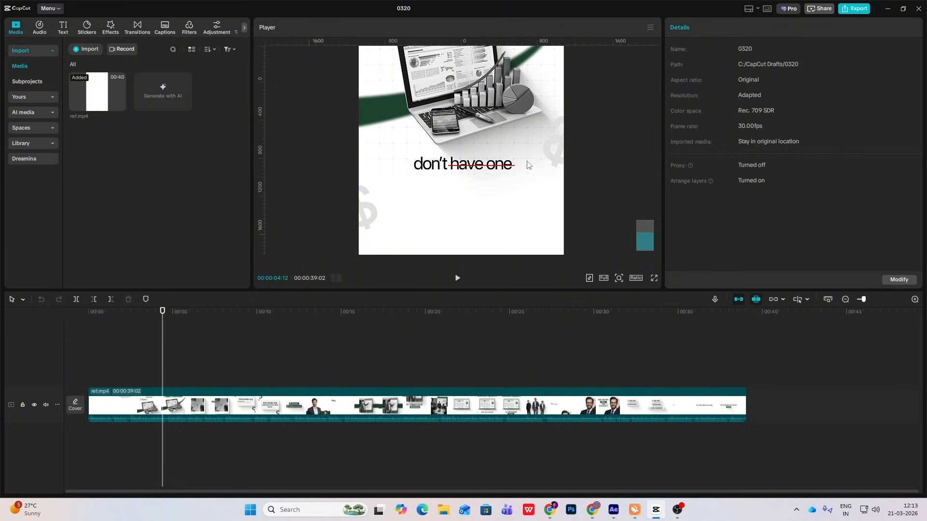
- Examine the heading, laptop, struck-through text and faded dollar signs in the reference frame, fit it to view, and return to After Effects
scroll(466, 173, "up", 5)
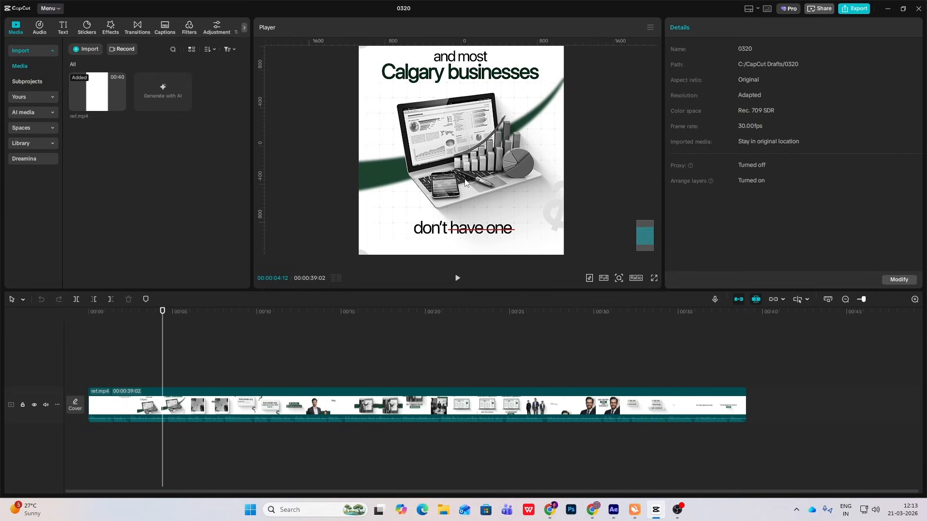
scroll(464, 181, "up", 2)
scroll(465, 180, "down", 4)
scroll(449, 167, "up", 4)
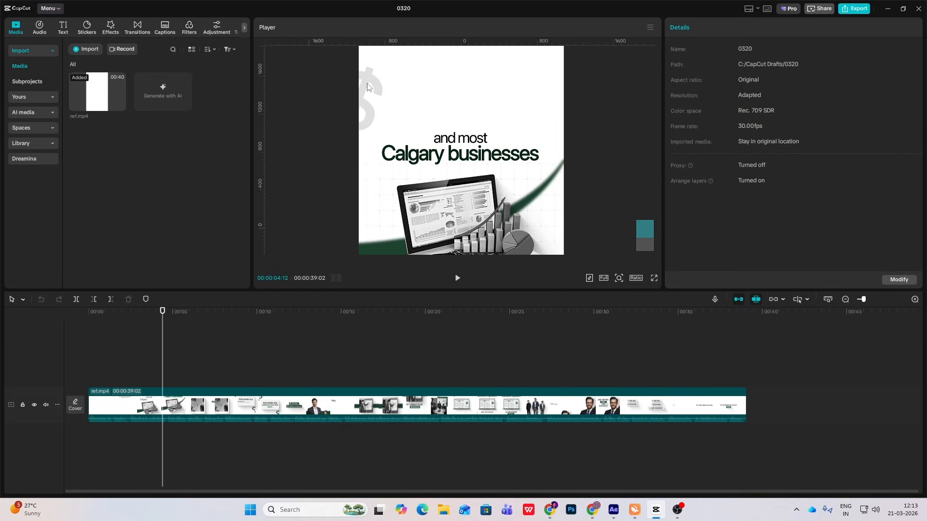
scroll(384, 132, "down", 5)
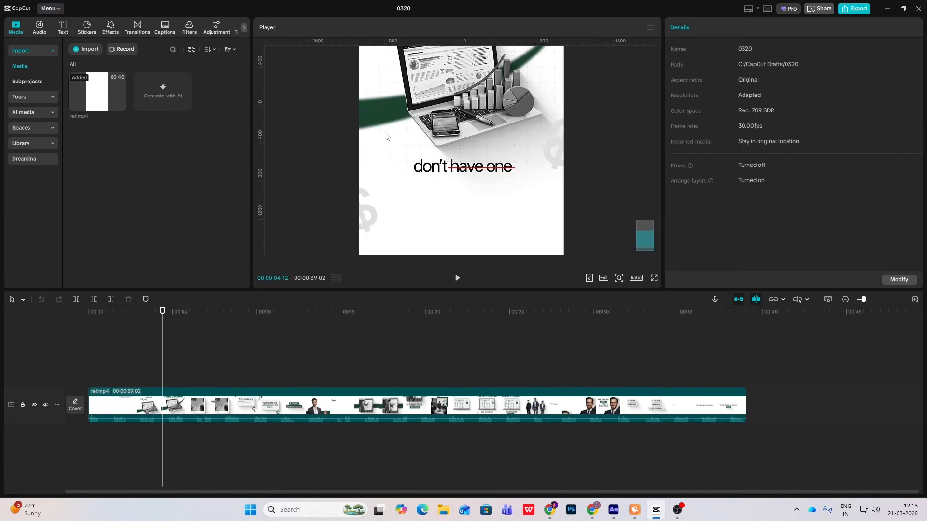
left_click(619, 278)
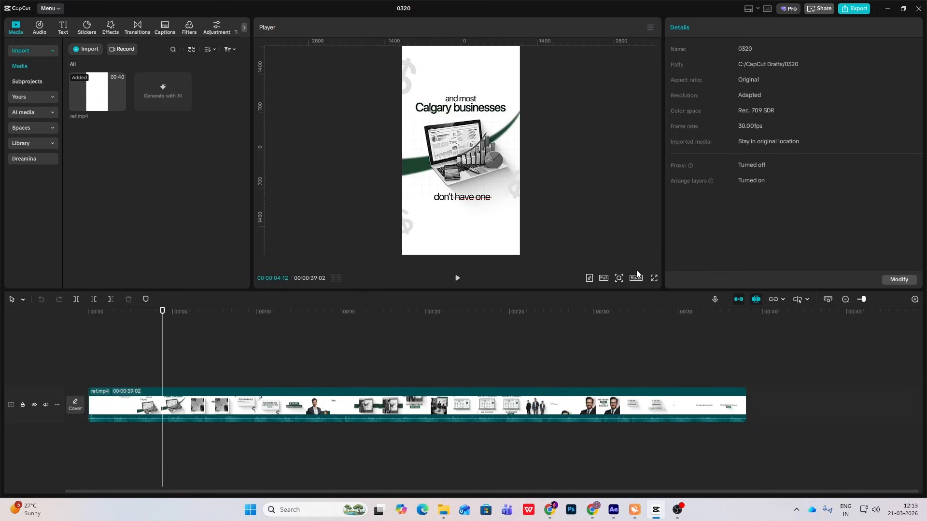
left_click(661, 505)
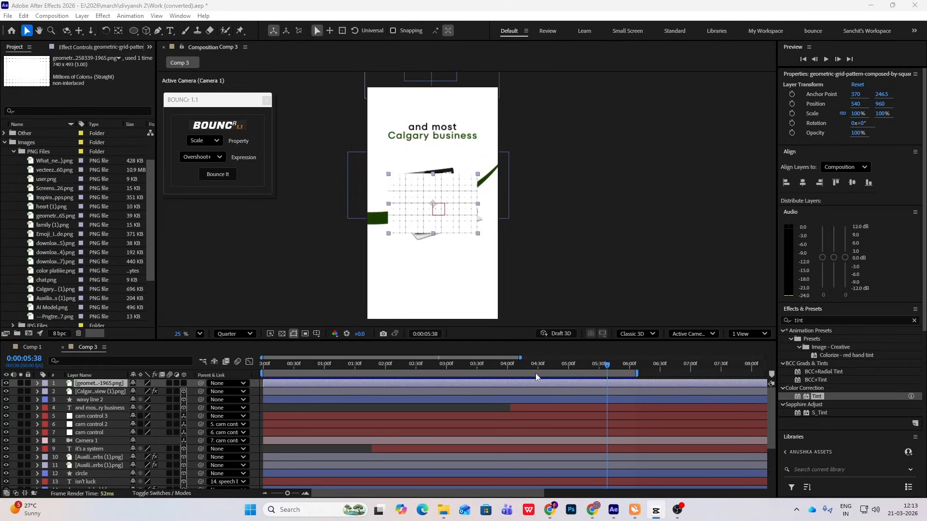
- Make the geometric grid image a 3D layer and move it down over the laptop, to Y position 3946
left_click(183, 383)
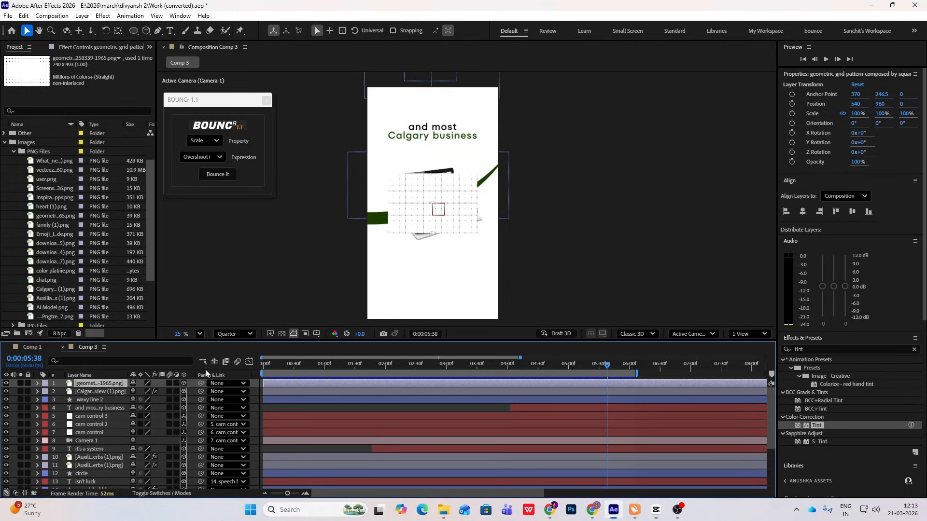
scroll(454, 198, "down", 4)
left_click_drag(455, 82, 452, 210)
scroll(452, 211, "up", 4)
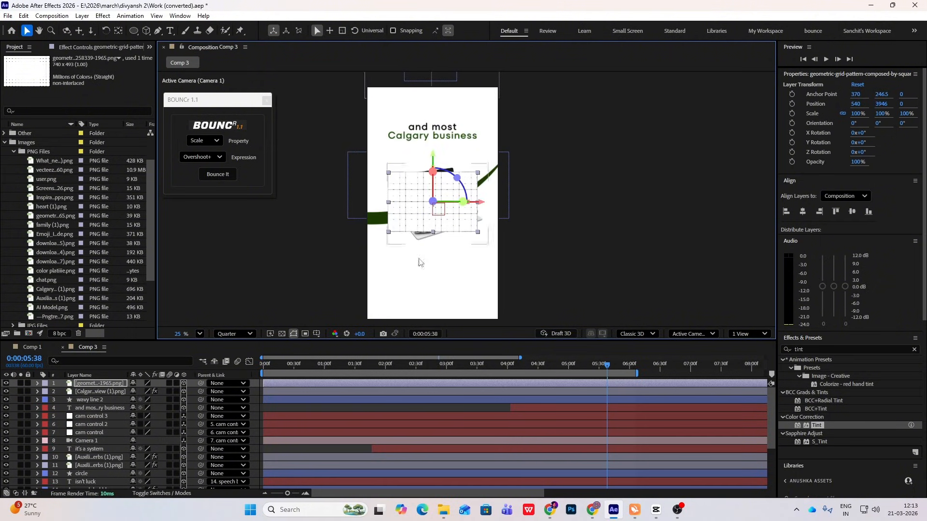
- Scale the grid image to 128% and place its layer directly below the laptop image layer
key("s")
left_click_drag(167, 392, 187, 392)
left_click_drag(108, 384, 111, 404)
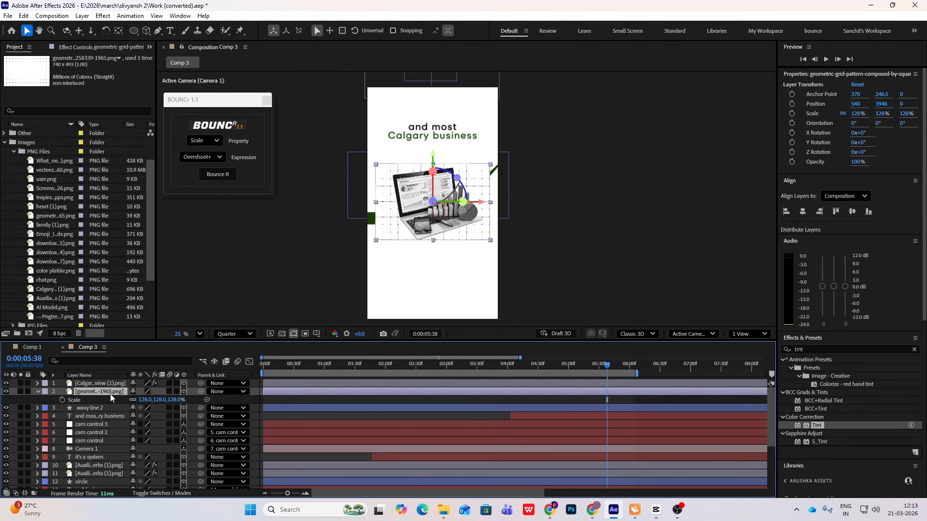
- Find the Linear Color Key effect, apply it to the grid layer and key out the image's white background
left_click(810, 348)
type("keye")
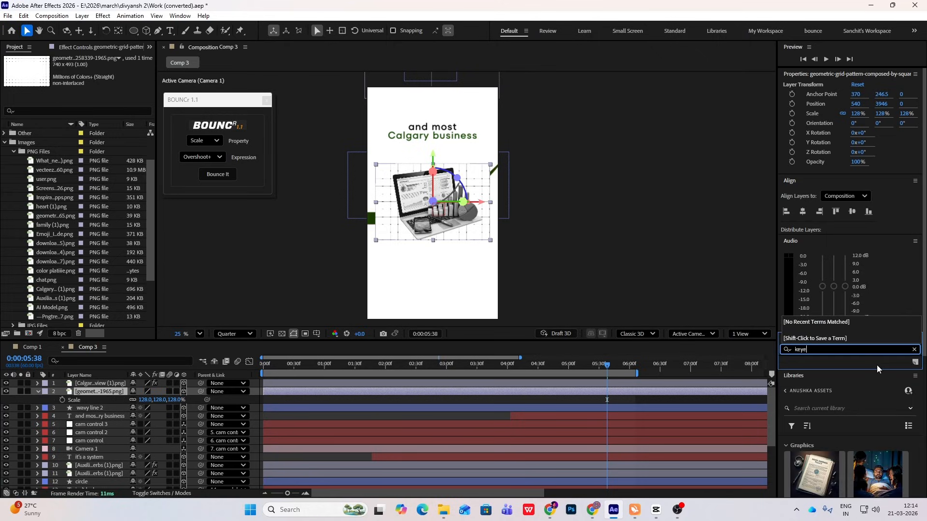
key("BackSpace")
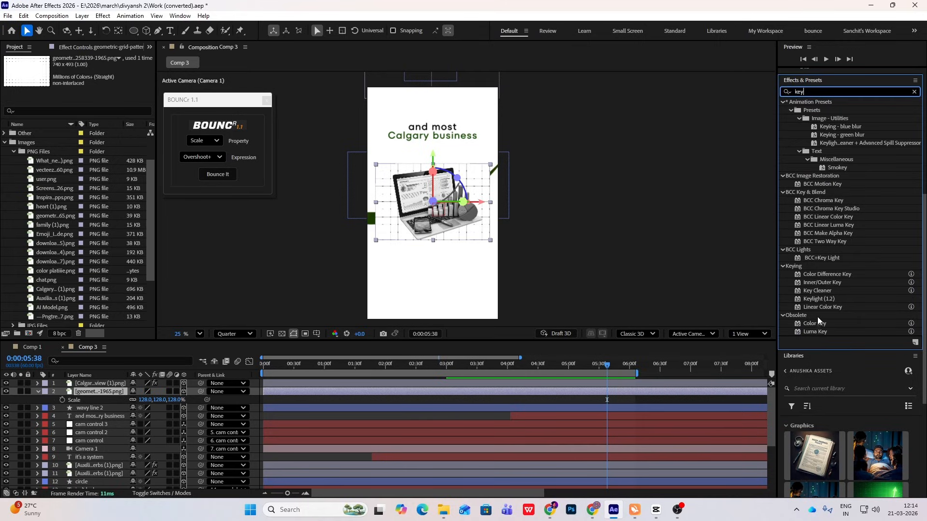
left_click_drag(823, 308, 106, 391)
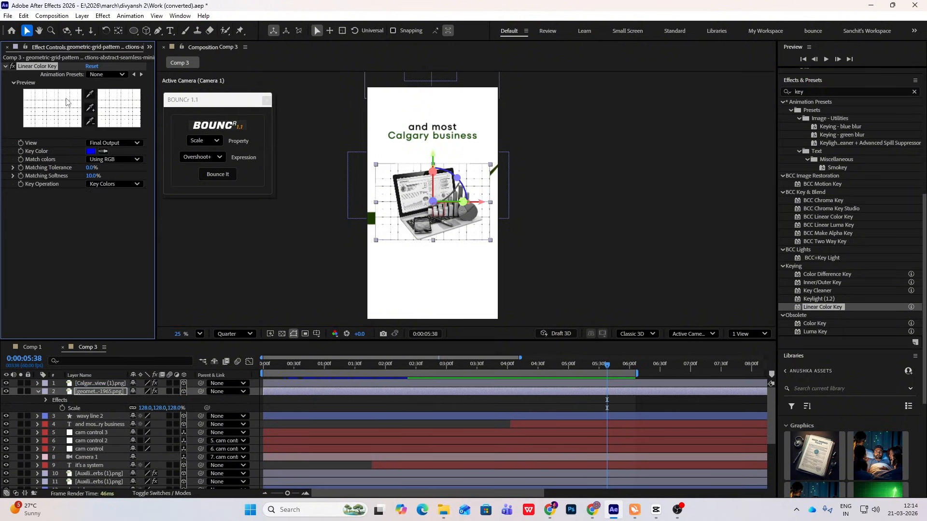
left_click(389, 173)
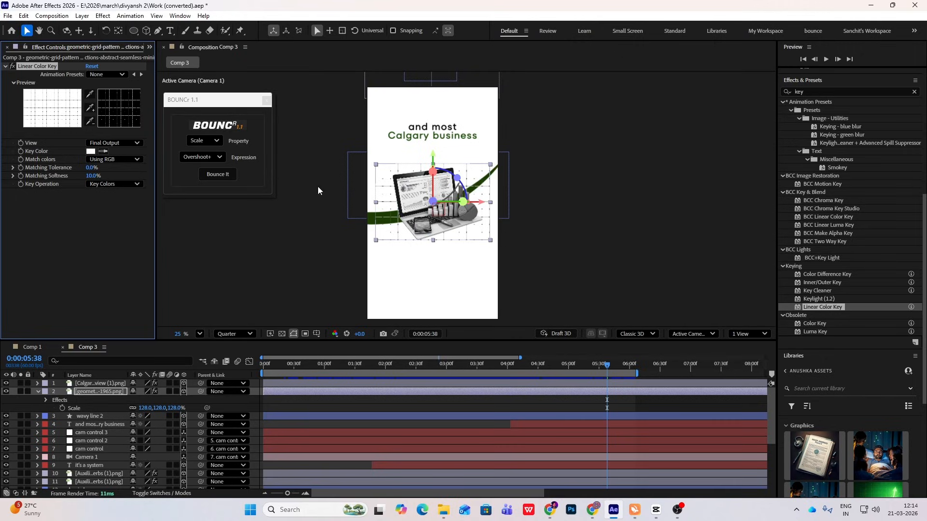
- Collapse the grid layer's properties and move the layer below wavy line 2
scroll(598, 221, "up", 1)
left_click(38, 391)
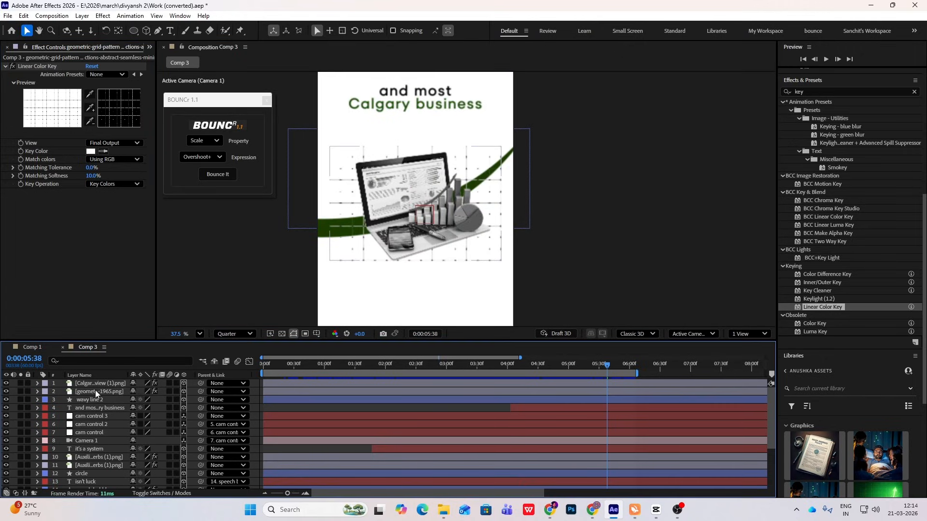
left_click_drag(95, 391, 94, 400)
left_click(668, 280)
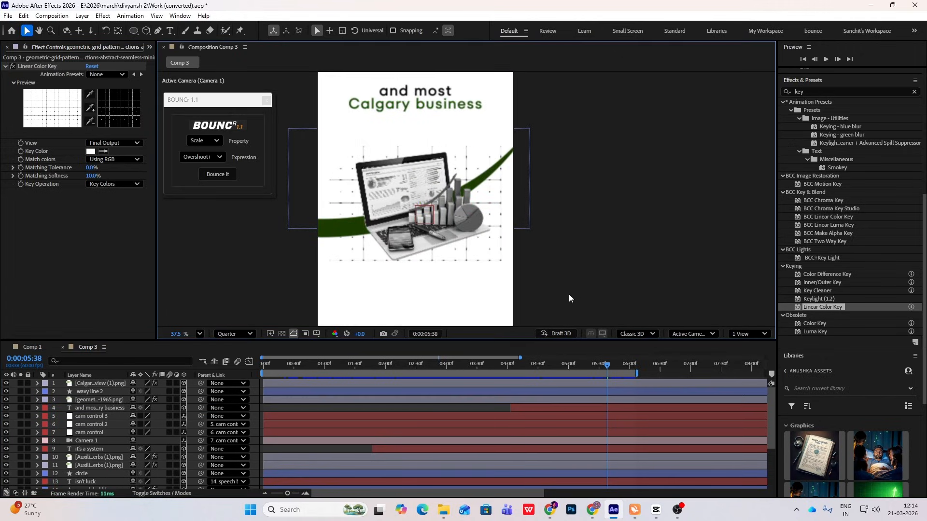
- Set the grid layer's opacity to 37%, inspect the result up close and collapse the layer's properties
left_click(95, 399)
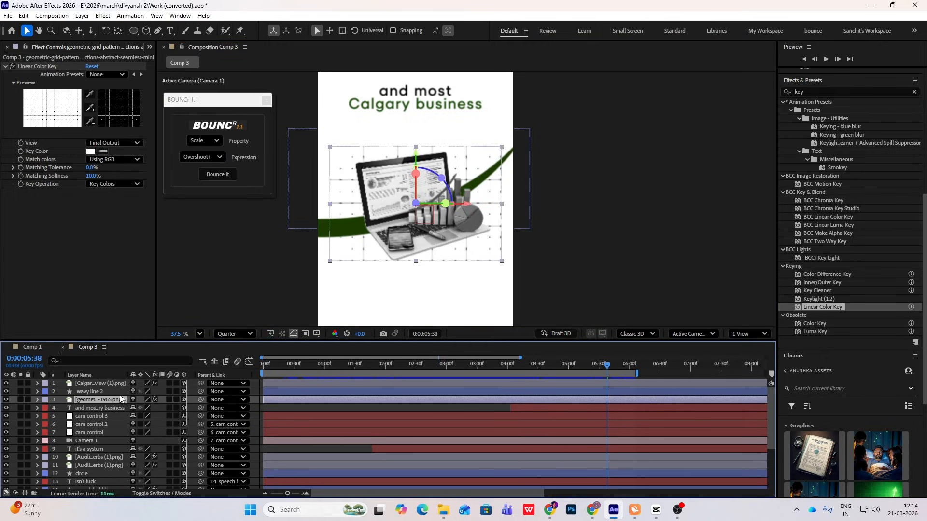
key("t")
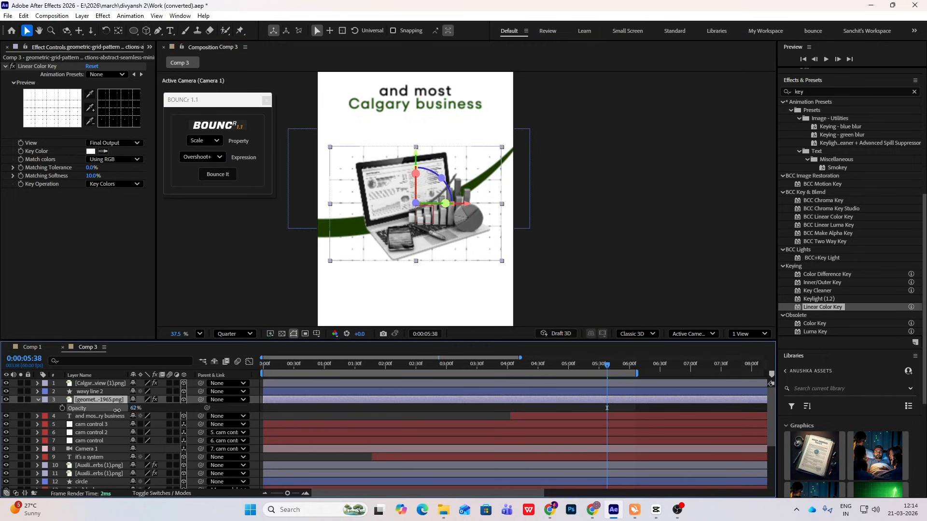
left_click_drag(117, 410, 104, 410)
left_click(633, 249)
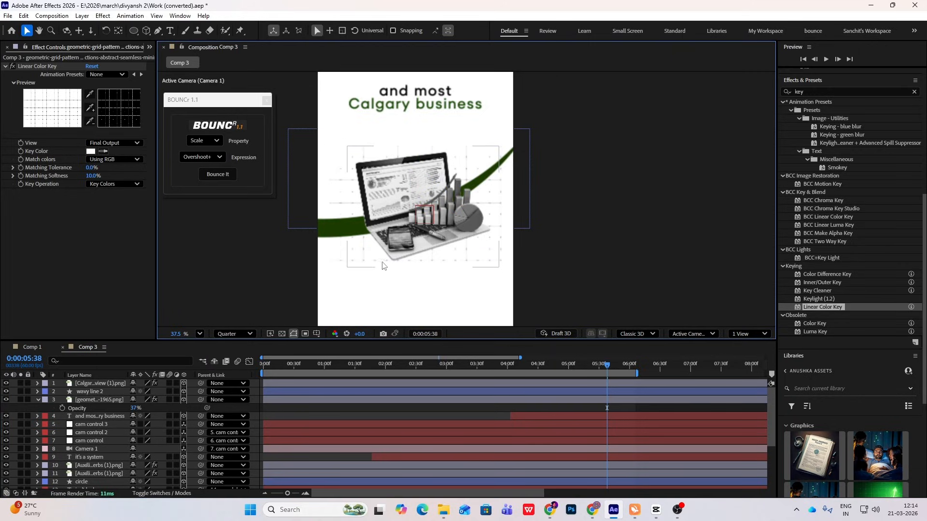
scroll(423, 261, "down", 1)
scroll(423, 261, "up", 1)
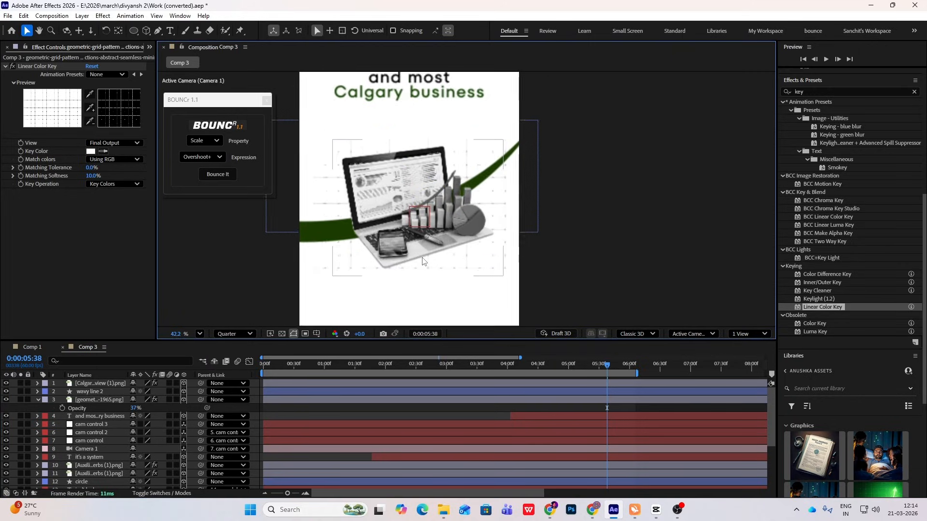
scroll(423, 261, "down", 1)
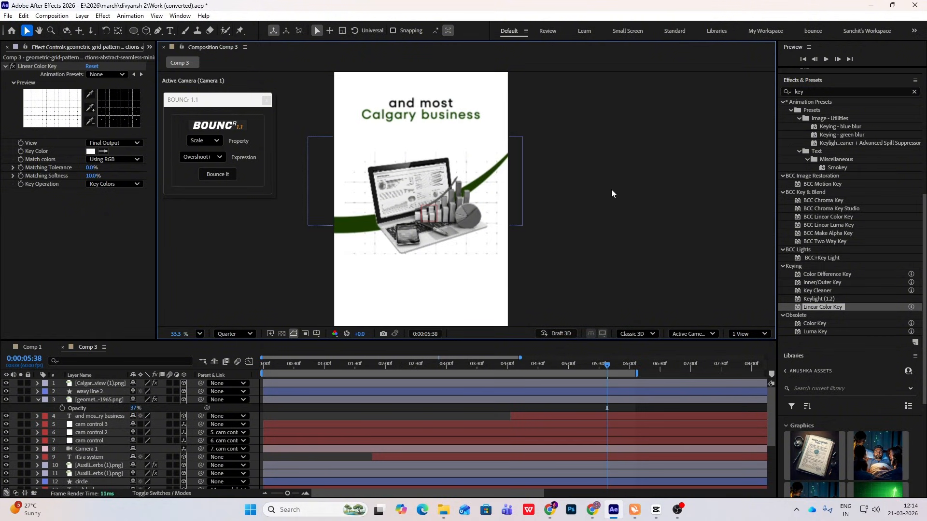
left_click(38, 399)
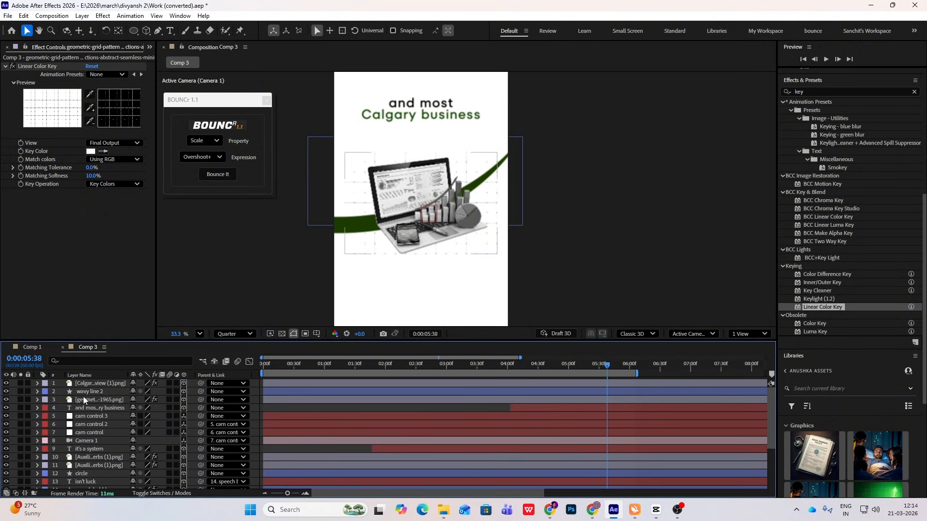
- Draw a rectangular mask on the grid layer just inside its edges and increase the mask feather to soften the border
left_click(86, 400)
left_click(133, 30)
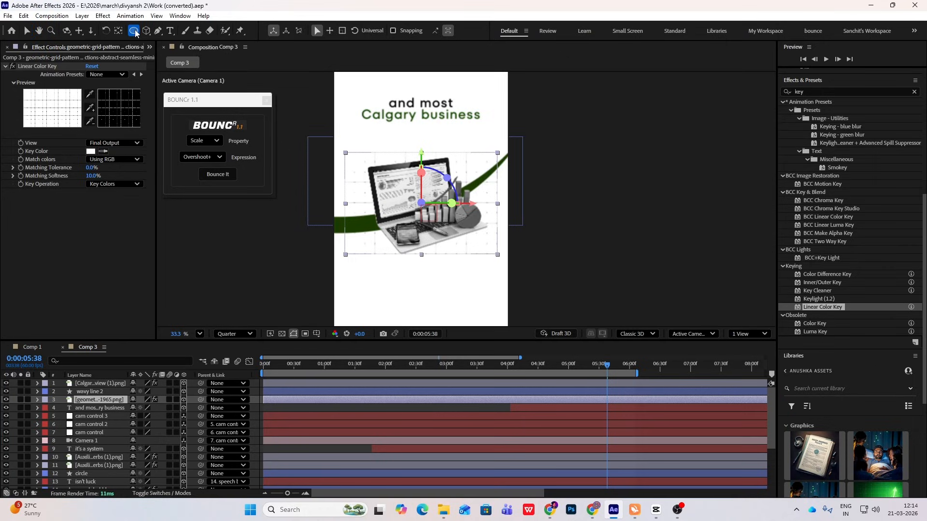
left_click(172, 30)
key("period")
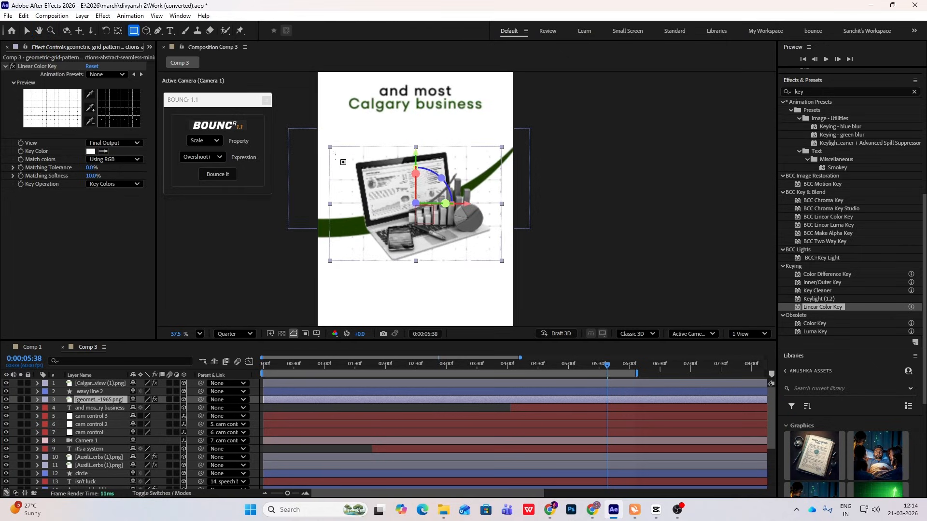
left_click_drag(340, 156, 492, 255)
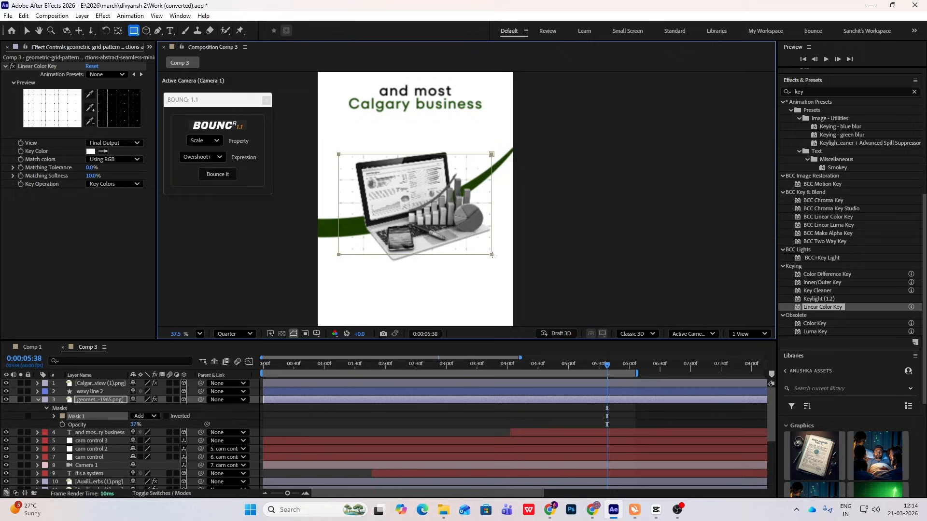
left_click(54, 416)
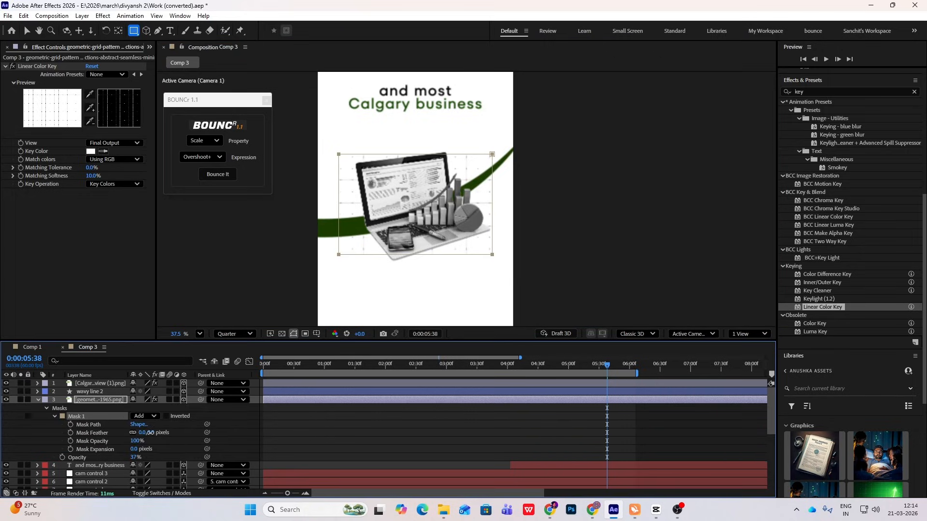
left_click_drag(150, 432, 193, 434)
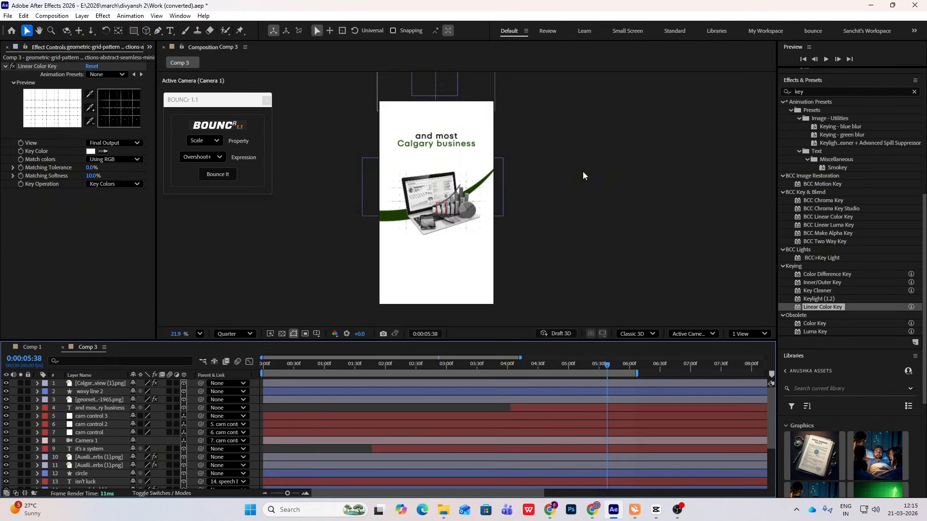
- Create a new text layer reading "$" and make it a 3D layer
right_click(582, 172)
mouse_move(619, 179)
left_click(727, 193)
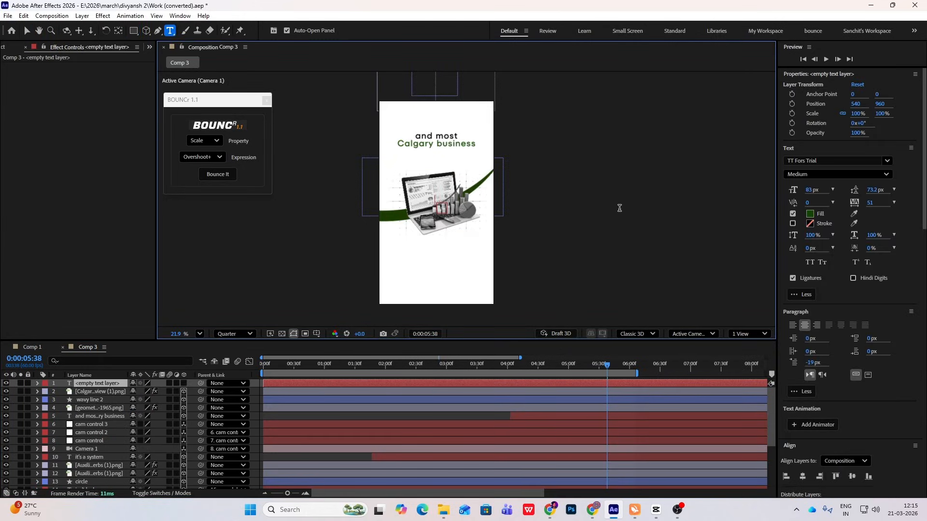
type("$")
left_click(184, 383)
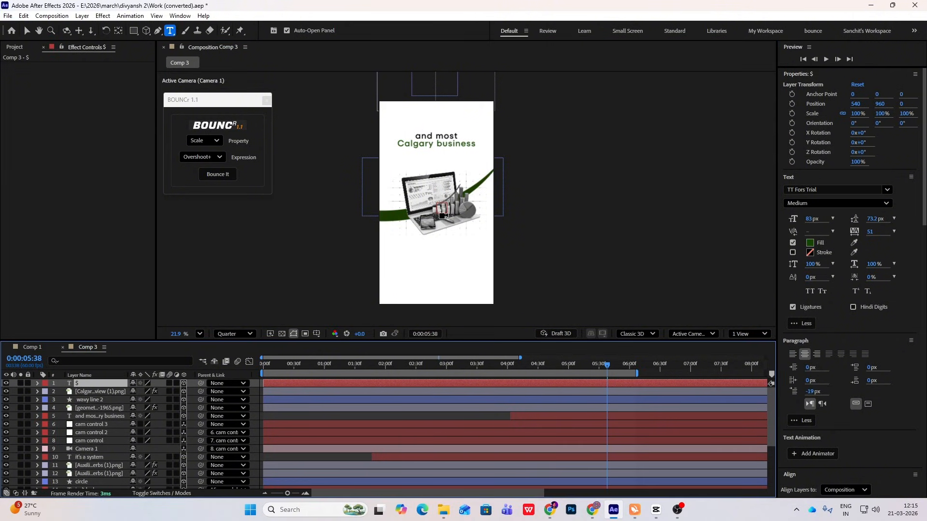
- Place the dollar sign near the heading text and scale it up to 339%
key("v")
scroll(441, 216, "up", 2)
key("s")
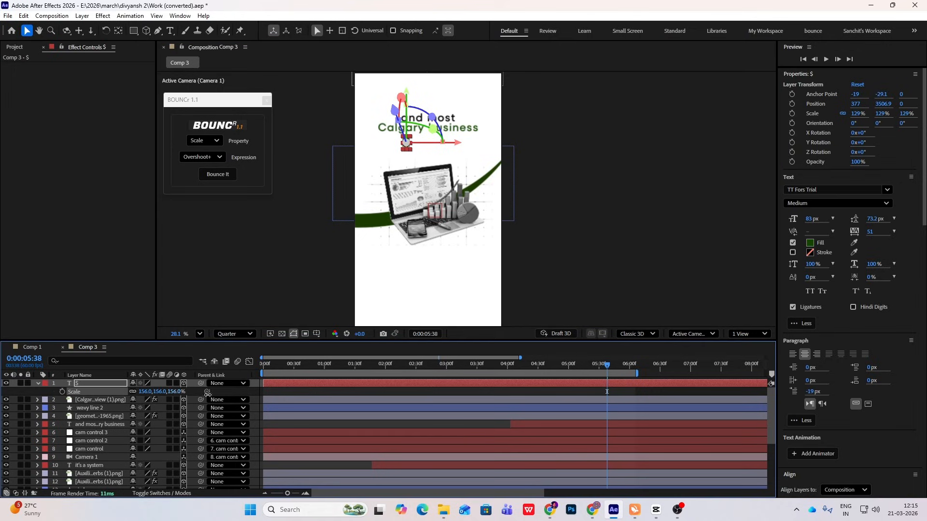
left_click_drag(207, 394, 294, 400)
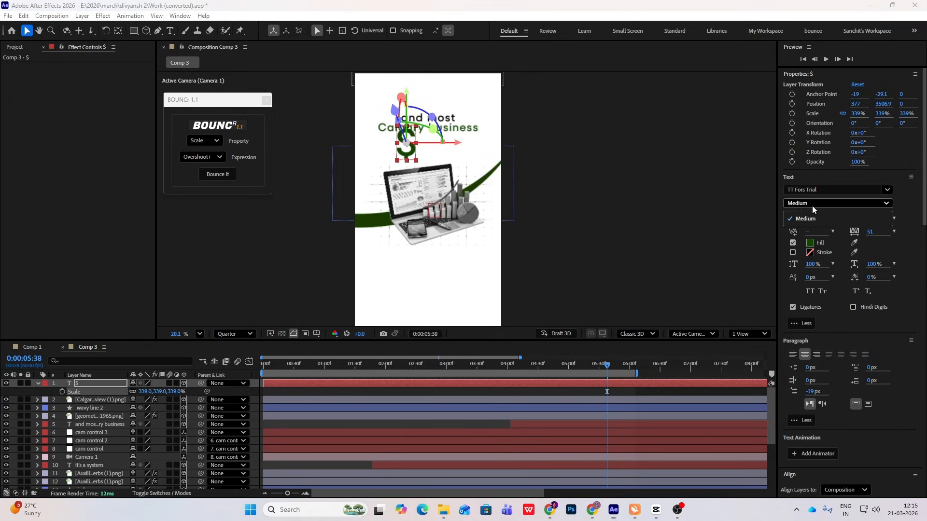
- Change the dollar sign's font to Wendy One and move it to the upper-left corner of the composition frame
left_click(854, 189)
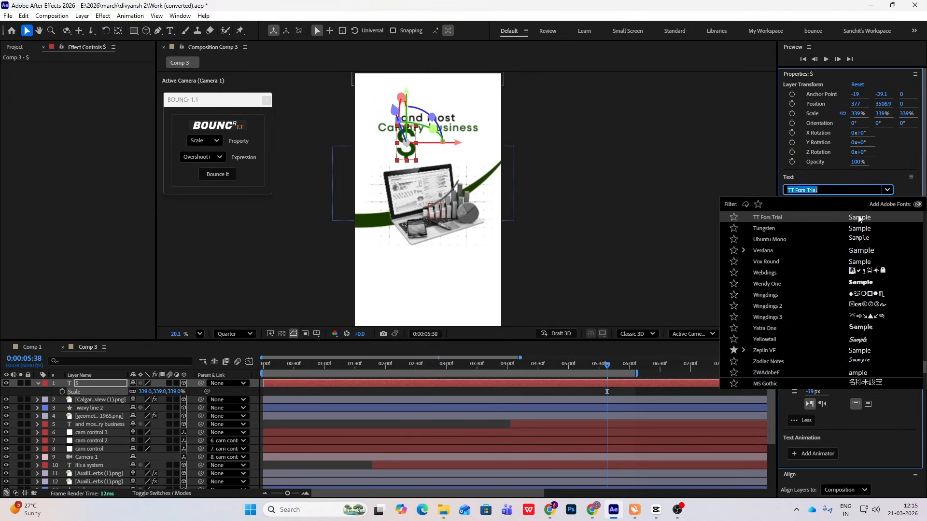
left_click(865, 288)
left_click_drag(406, 143, 374, 97)
- Change the dollar sign's fill color to light grey
left_click(810, 243)
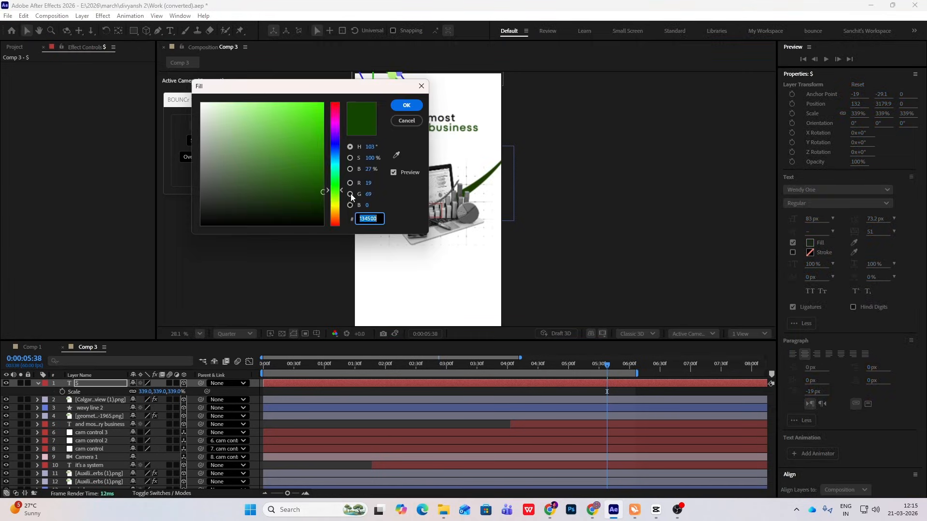
left_click_drag(227, 184, 197, 148)
left_click(407, 106)
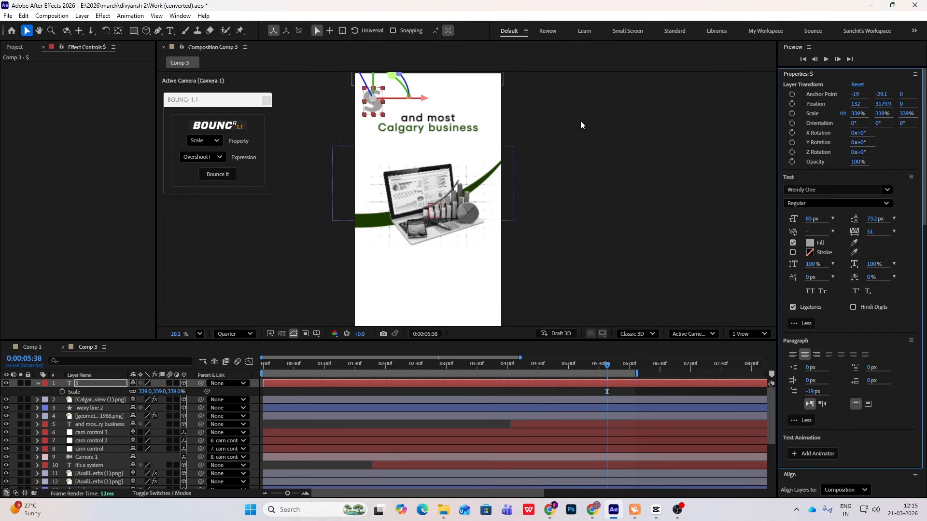
left_click(579, 125)
- Check the dollar signs in the CapCut reference and rotate the dollar sign text layer 18° about its Z axis
left_click(655, 511)
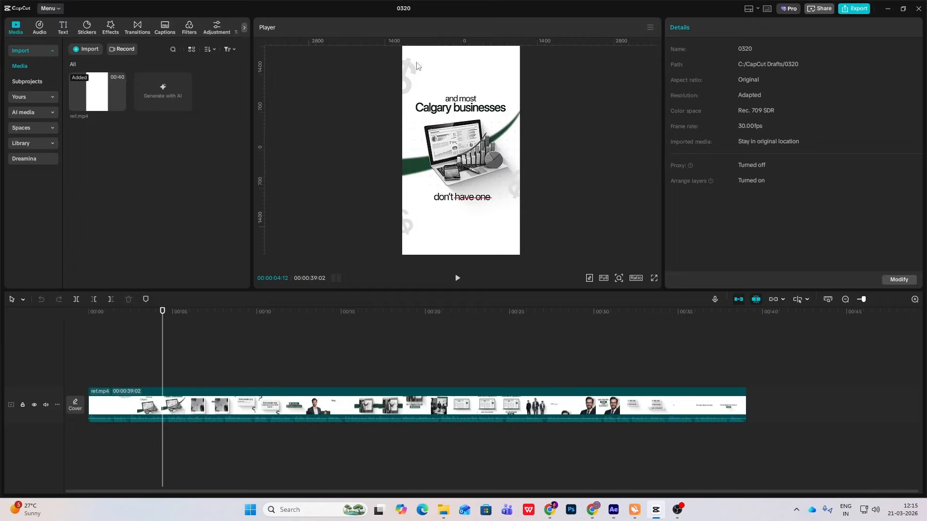
left_click(651, 517)
left_click(375, 105)
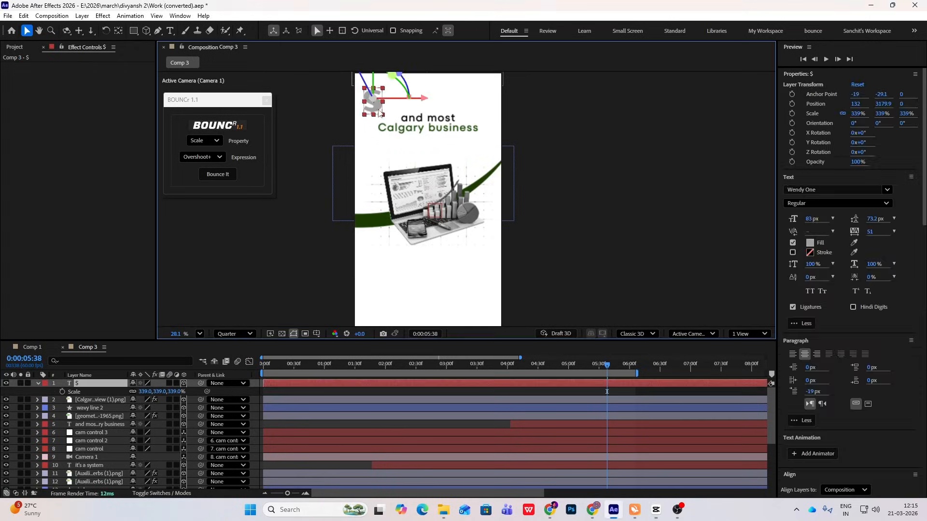
key("r")
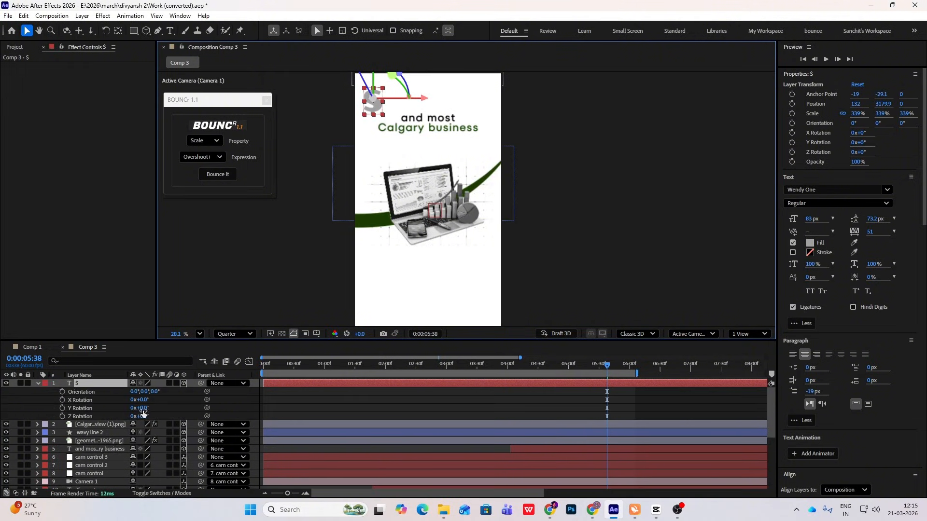
left_click_drag(145, 418, 153, 418)
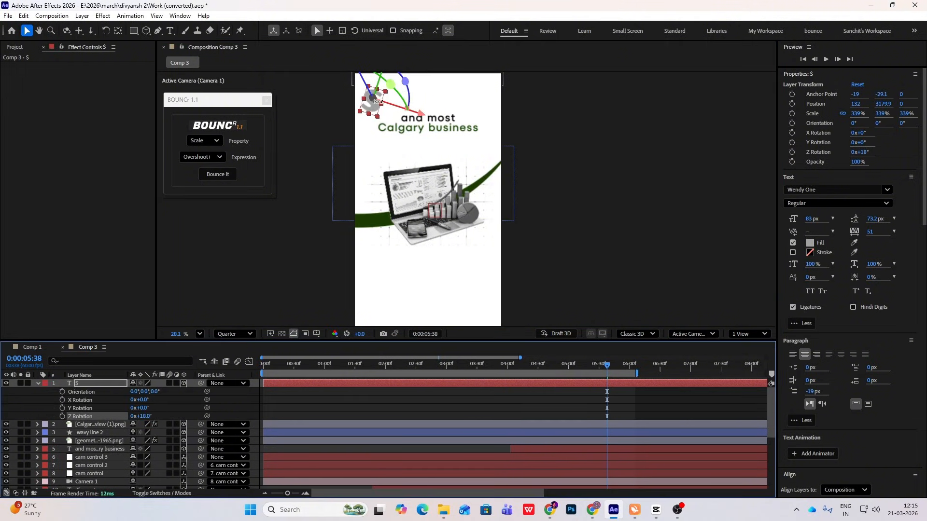
- Move the dollar sign partly past the upper-left edge of the composition frame and scale it to 671%
left_click_drag(372, 98, 358, 99)
key("s")
left_click_drag(145, 392, 338, 391)
scroll(611, 167, "down", 2)
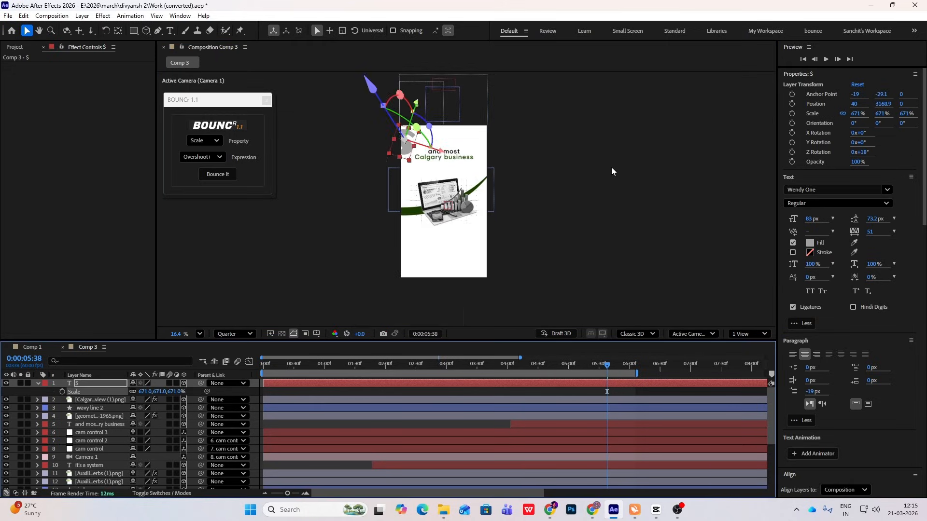
- Set the dollar sign layer's opacity to 54%
left_click(417, 315)
left_click(101, 390)
key("t")
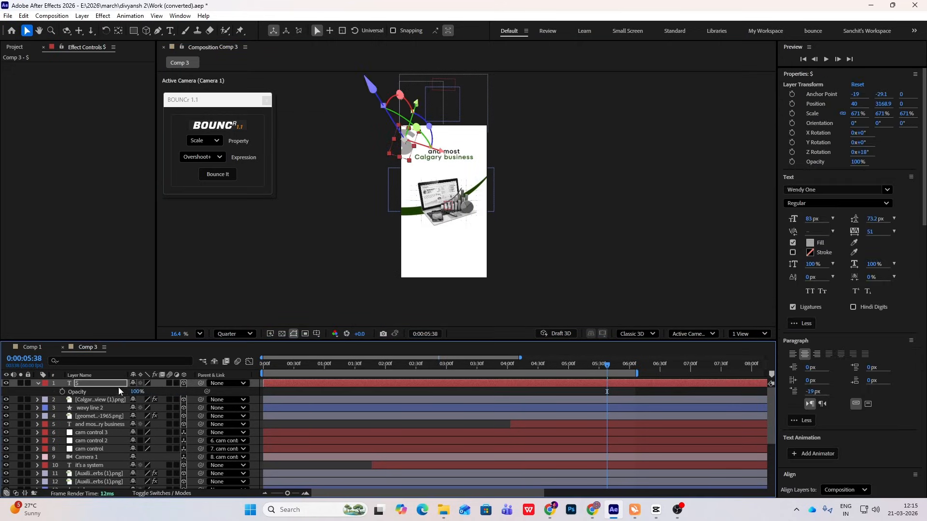
left_click_drag(139, 391, 116, 391)
left_click(644, 208)
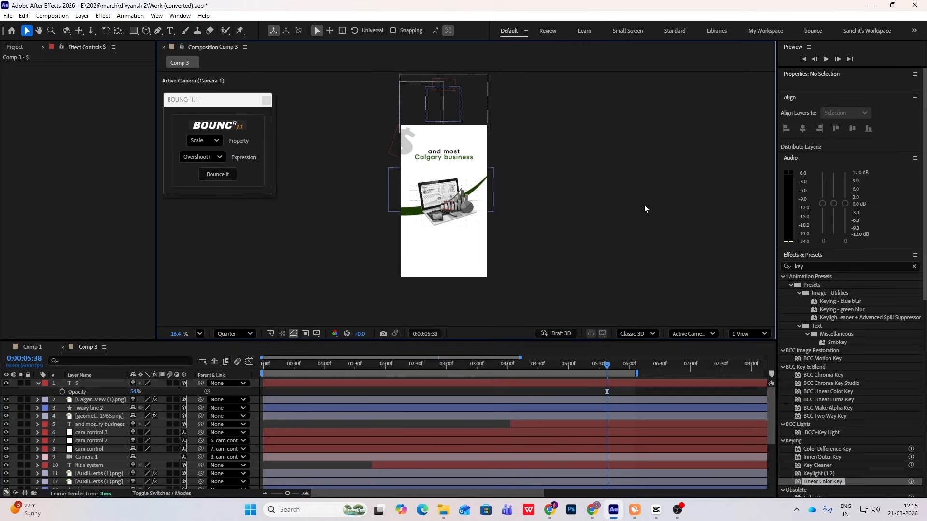
- Duplicate the dollar sign layer and place the copy at the lower-right edge of the composition frame, partly outside it
left_click(38, 383)
left_click(95, 385)
key("ctrl+d")
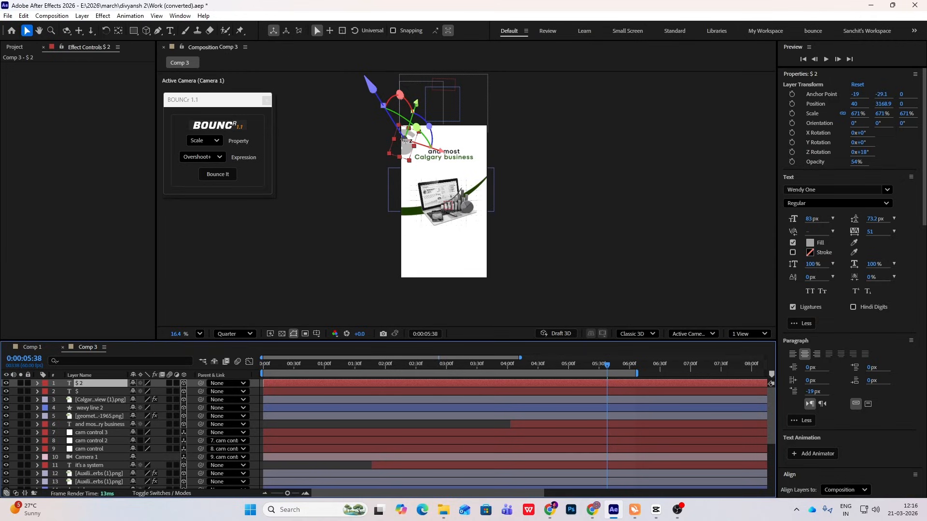
left_click_drag(405, 140, 483, 240)
left_click(656, 511)
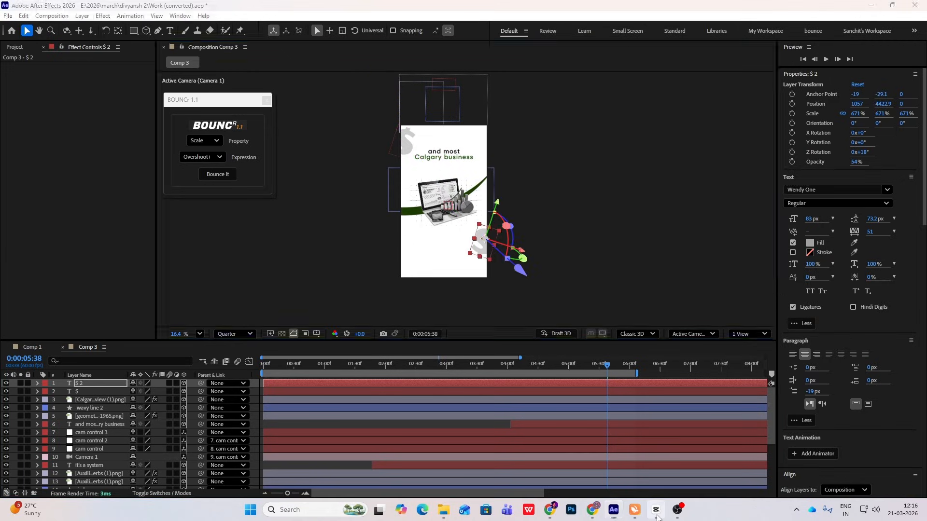
left_click(656, 511)
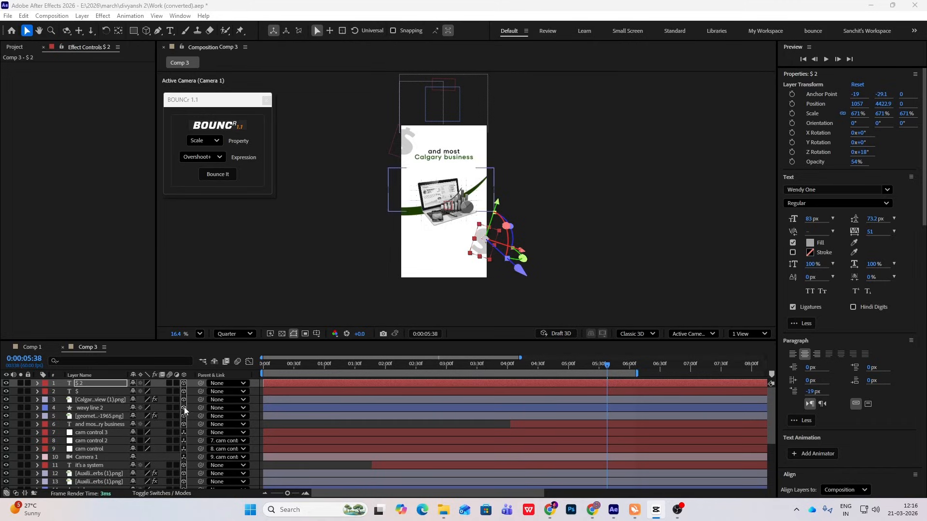
- Rotate the second dollar sign about its Z axis so it tilts in the opposite direction to the first
left_click(102, 383)
key("r")
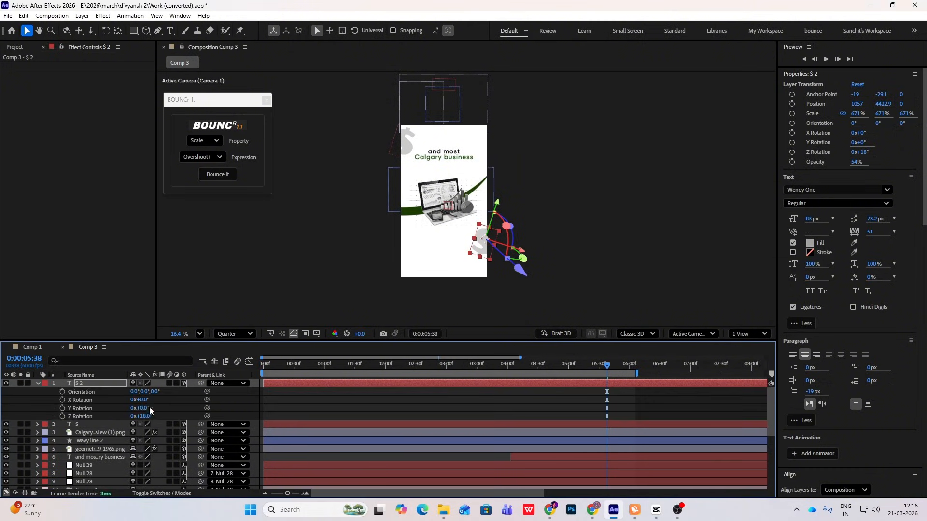
left_click_drag(148, 418, 99, 418)
left_click(558, 218)
- Duplicate the dollar sign again at the frame's lower-left edge with 518% scale and -5° Z rotation, comparing it with the CapCut reference
left_click(97, 384)
key("r")
key("ctrl+d")
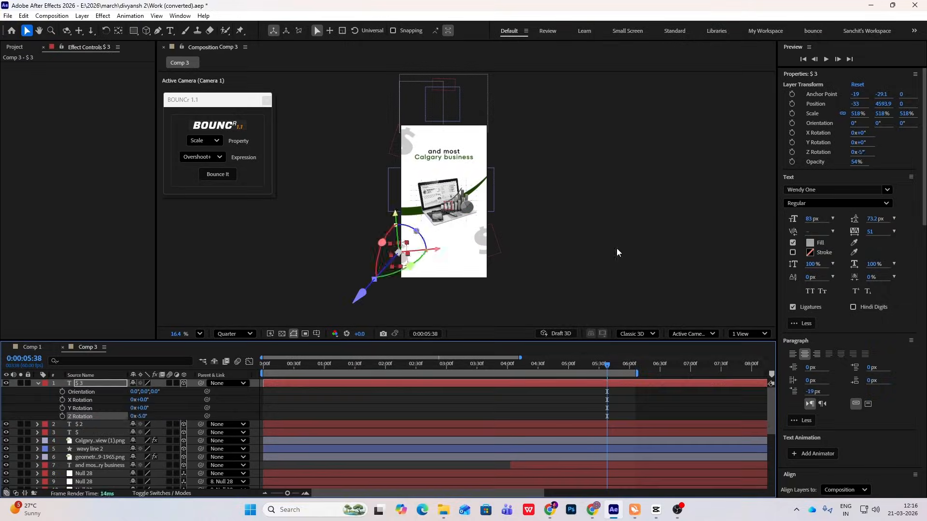
left_click(616, 248)
left_click(655, 510)
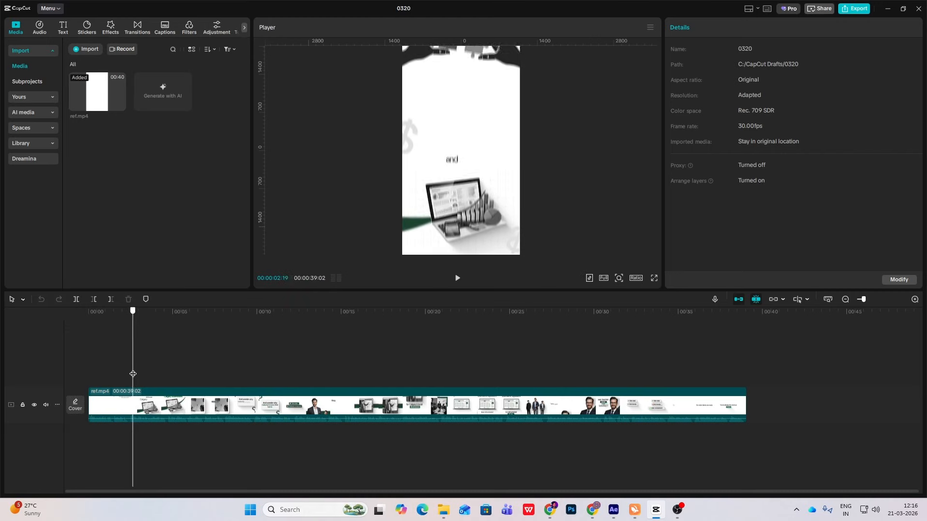
left_click_drag(132, 377, 146, 377)
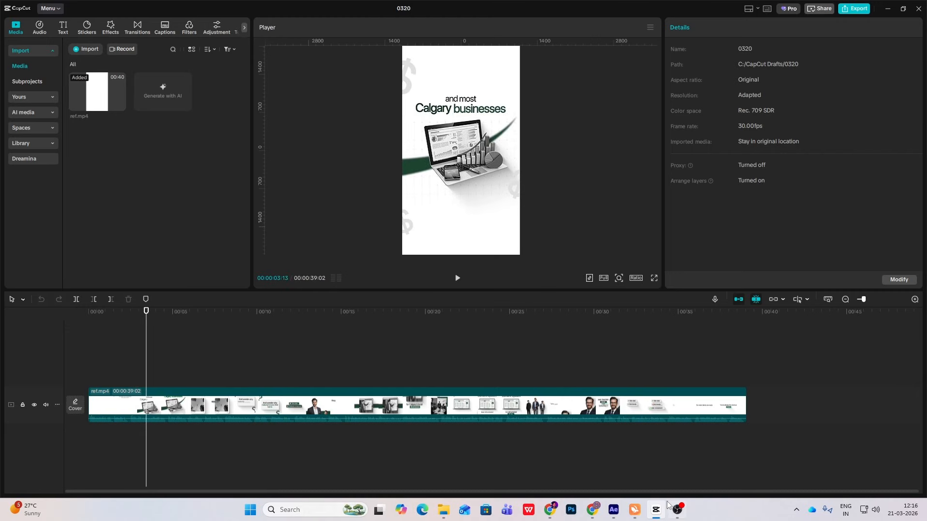
left_click(613, 510)
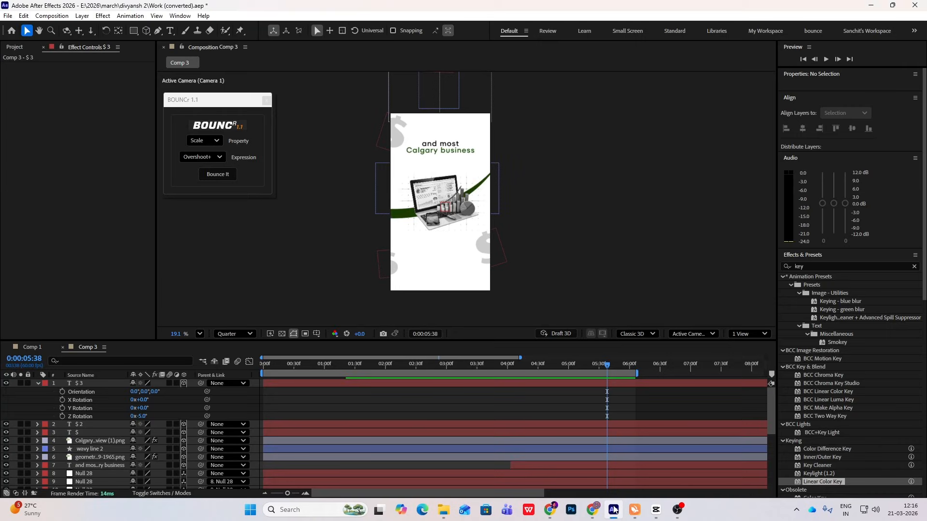
- Add a Trim Paths operator to the wavy line 2 shape layer and expand its properties
left_click(38, 384)
left_click(91, 416)
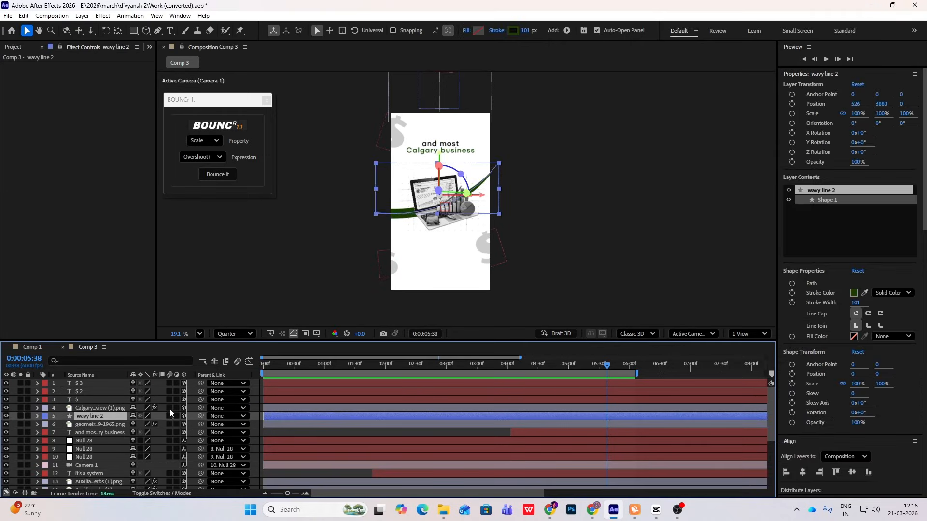
left_click(567, 30)
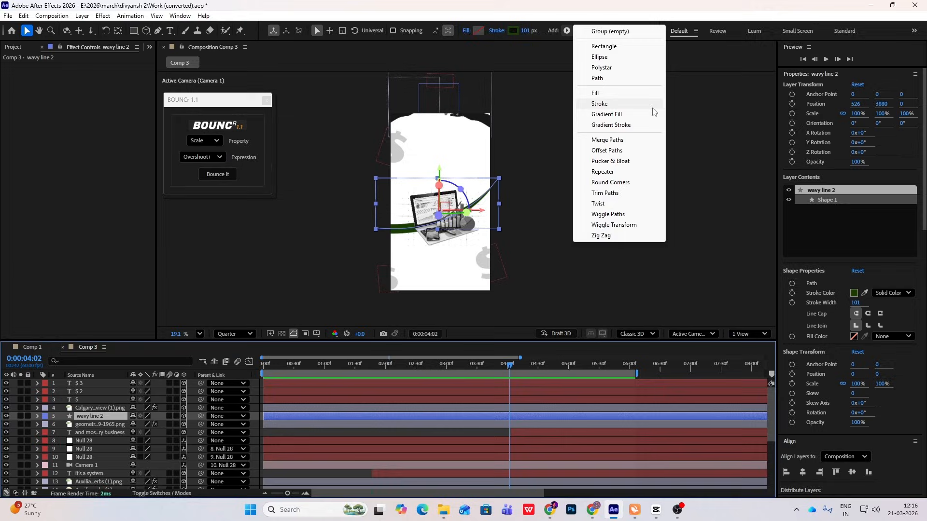
left_click(609, 196)
scroll(100, 443, "down", 3)
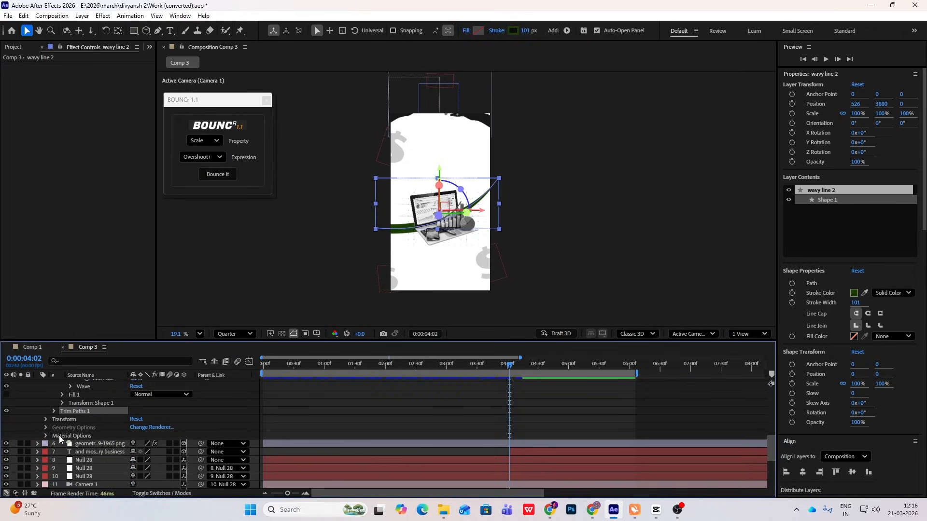
left_click(55, 411)
scroll(89, 422, "down", 2)
- Keyframe the wavy line's Trim Paths End from 1% at 0:00:04:02 to 100% at 0:00:05:35
left_click(70, 402)
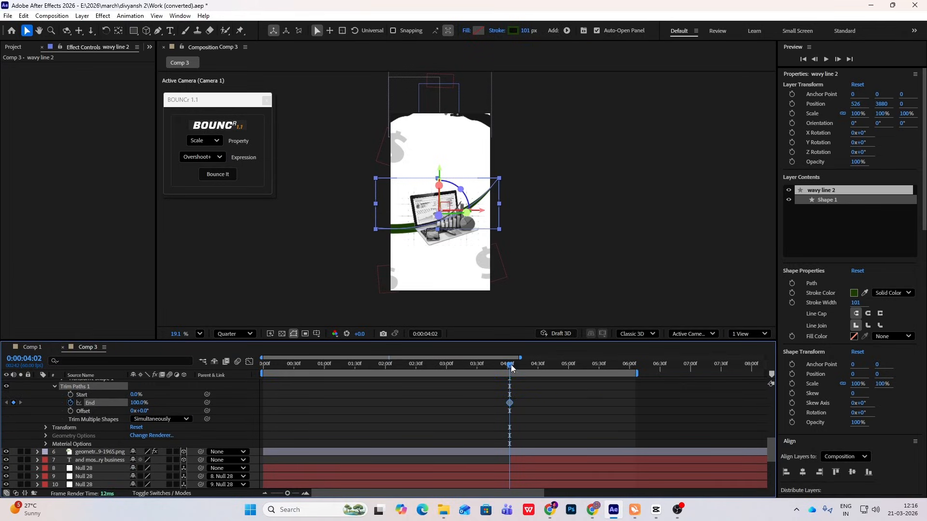
left_click_drag(512, 369, 603, 375)
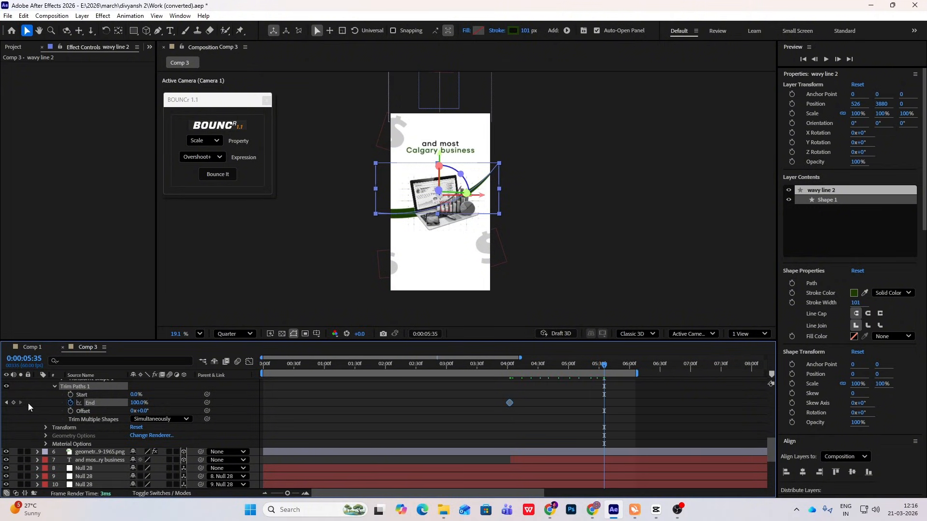
left_click(14, 403)
left_click(6, 402)
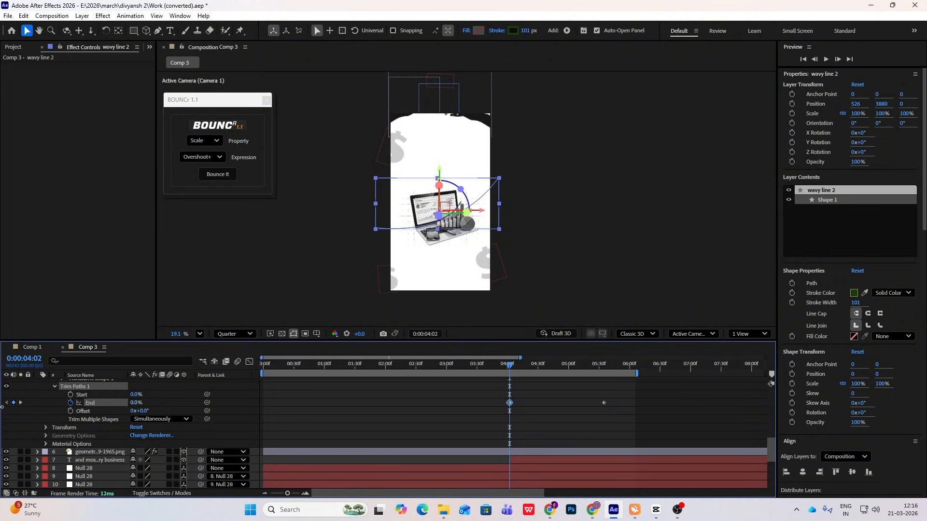
- Ease the Trim Paths End keyframes, shape their speed graph to peak early and slow down gradually, and preview the line animation
left_click_drag(630, 395, 450, 418)
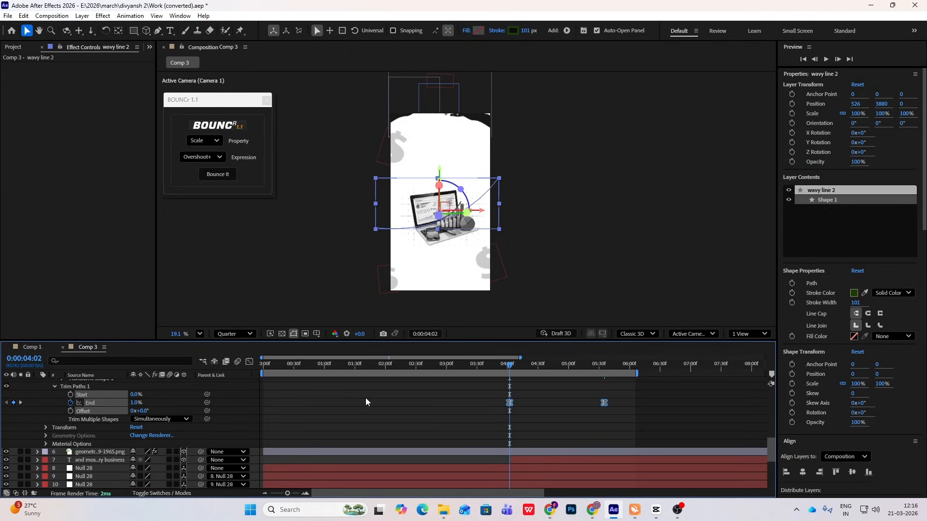
left_click(249, 362)
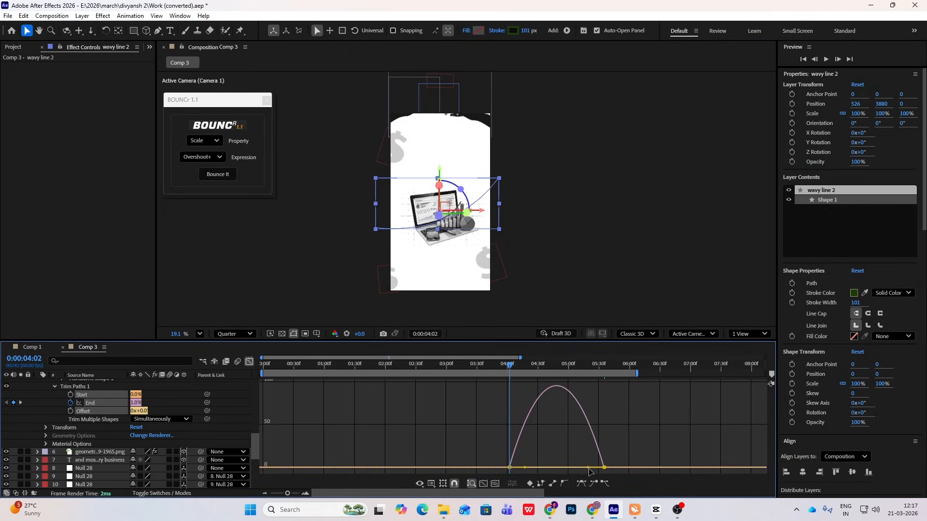
left_click_drag(589, 468, 557, 468)
key("space")
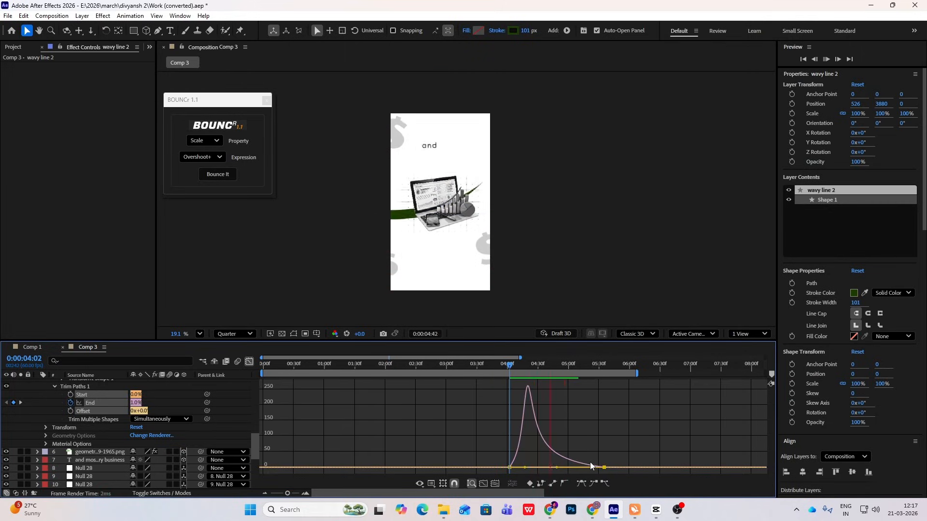
- Extend the work area to about 12 seconds and review the following moment of the reference video in CapCut
left_click_drag(522, 376, 638, 377)
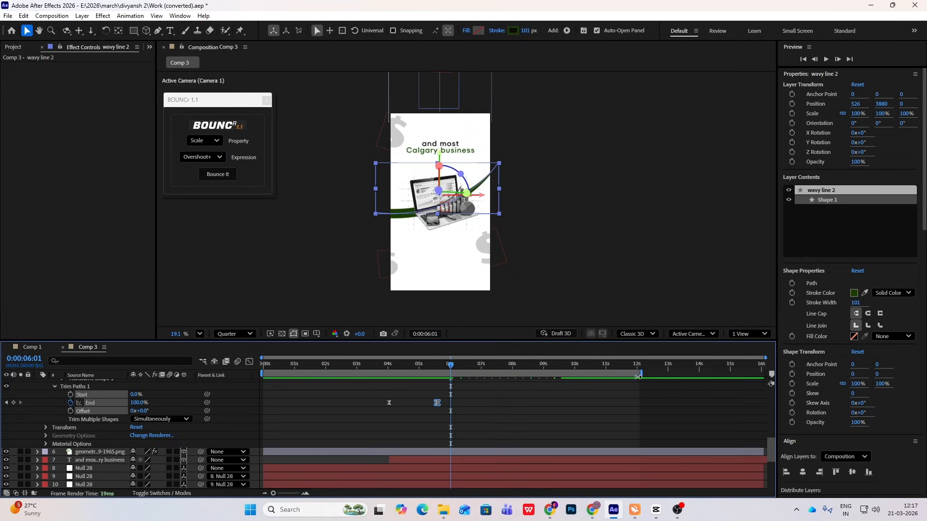
left_click(656, 510)
left_click_drag(161, 358, 168, 362)
key("alt+Tab")
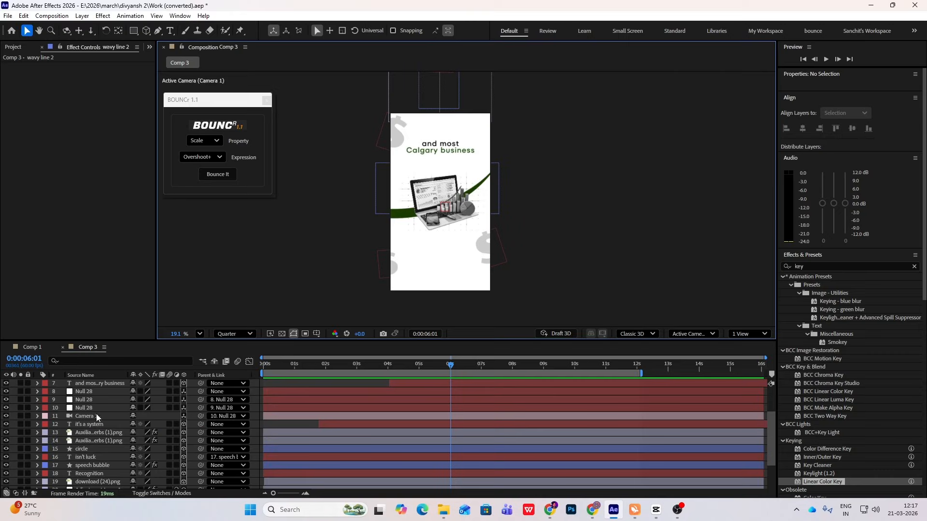
- Move Camera 1 and the three cam control nulls together to the top of the layer stack
left_click(97, 416)
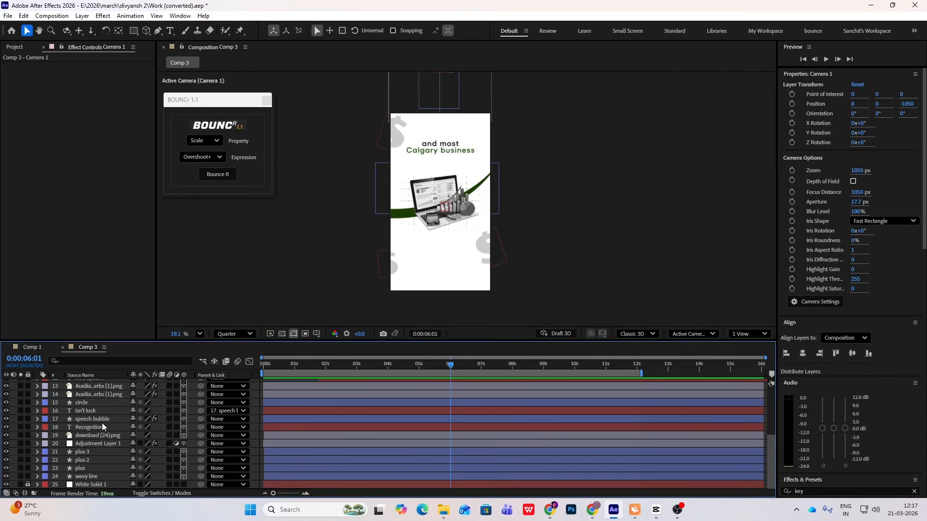
left_click(90, 373)
left_click(106, 395, "shift")
left_click_drag(106, 395, 104, 385)
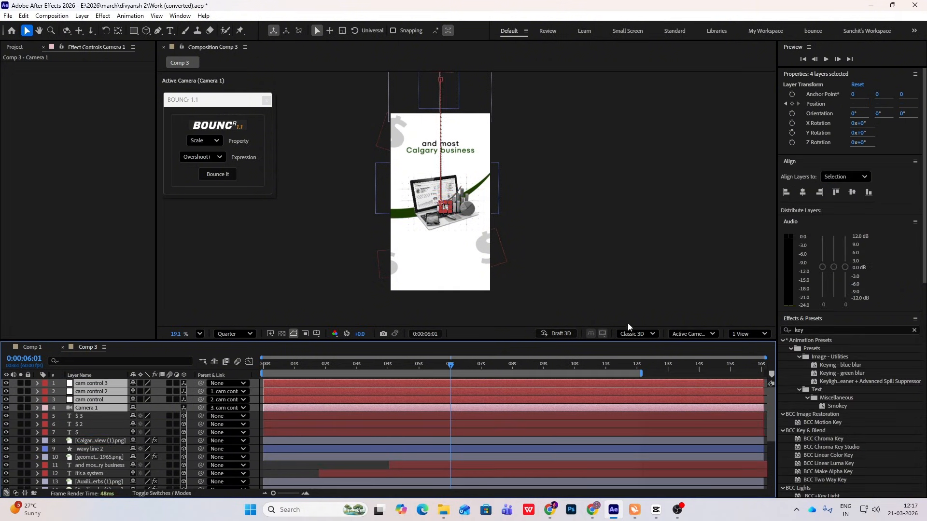
- Duplicate the cam control 3 null and parent cam control 3 to the copy
left_click(85, 383)
key("ctrl+d")
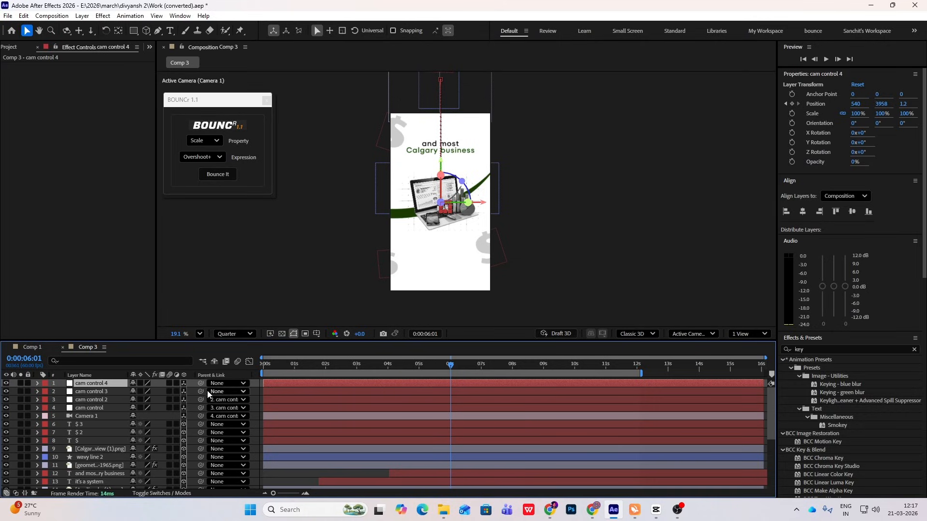
left_click_drag(201, 392, 151, 384)
- Delete the Position keyframes inherited by the cam control 4 null
key("u")
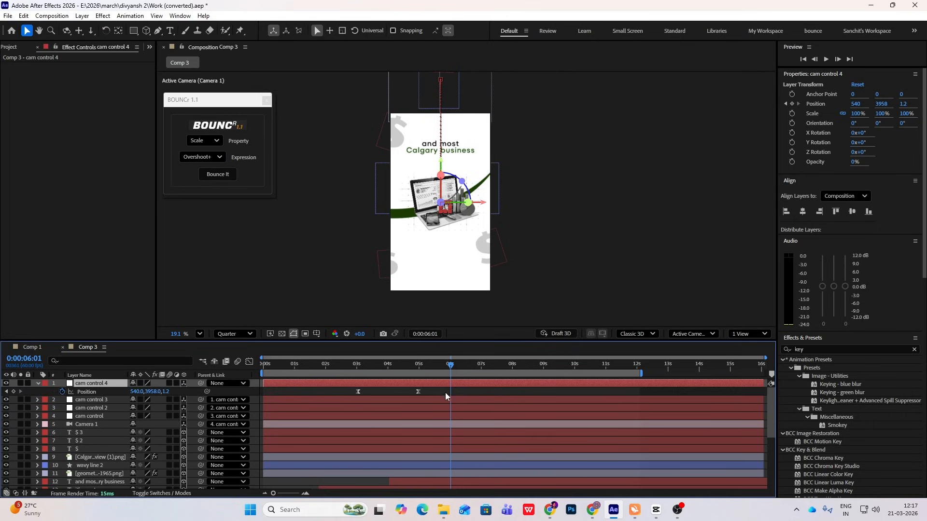
left_click_drag(445, 393, 294, 396)
key("Delete")
- Keyframe the cam control 4 null's Scale from 100% at 0:00:05:43 to 68% at 0:00:08:00
left_click_drag(392, 370, 440, 382)
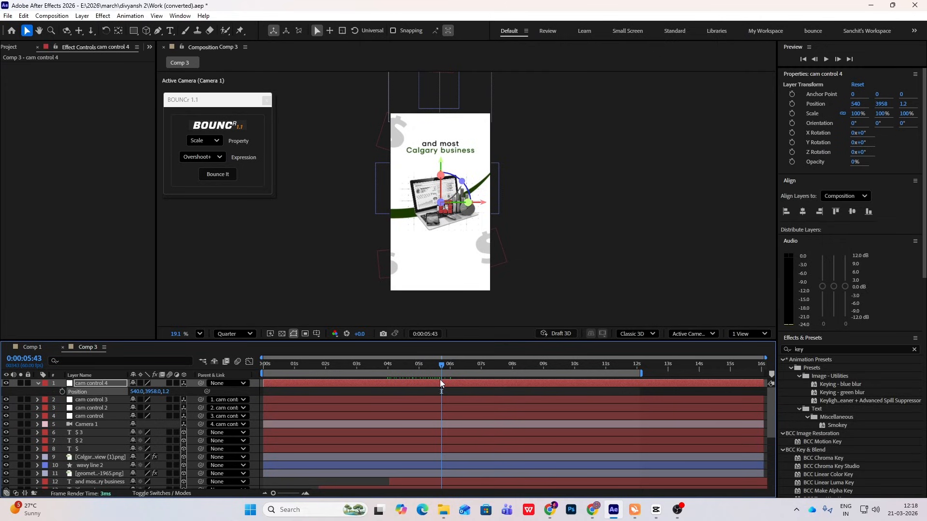
left_click(63, 392)
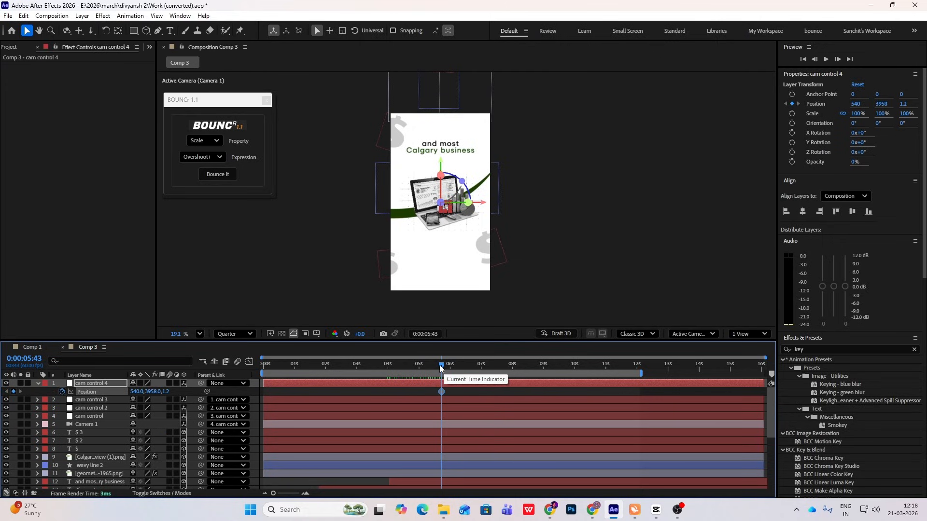
key("ctrl+z")
key("s")
left_click(62, 392)
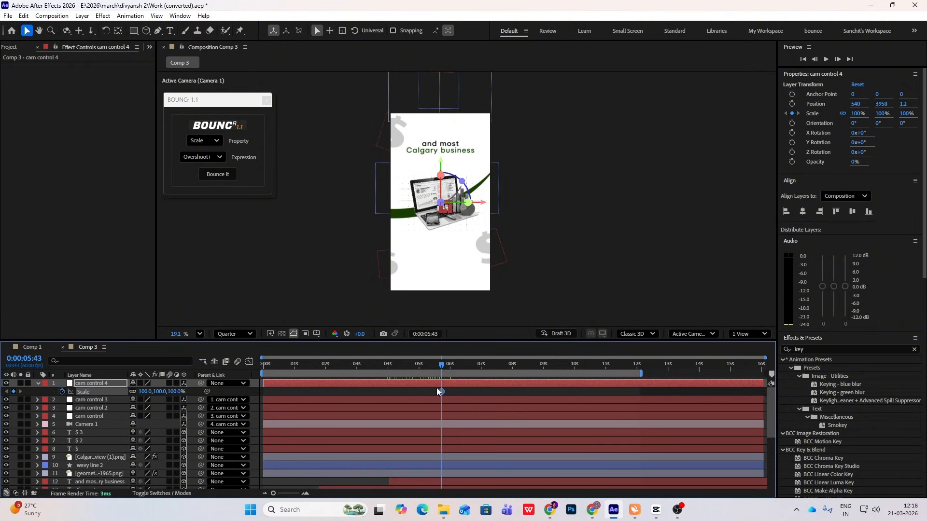
left_click_drag(445, 366, 513, 393)
left_click_drag(173, 392, 173, 406)
- Easy-ease both Scale keyframes of cam control 4 and reshape their speed curve into a sharp start with a long, slow finish
left_click_drag(523, 392, 384, 403)
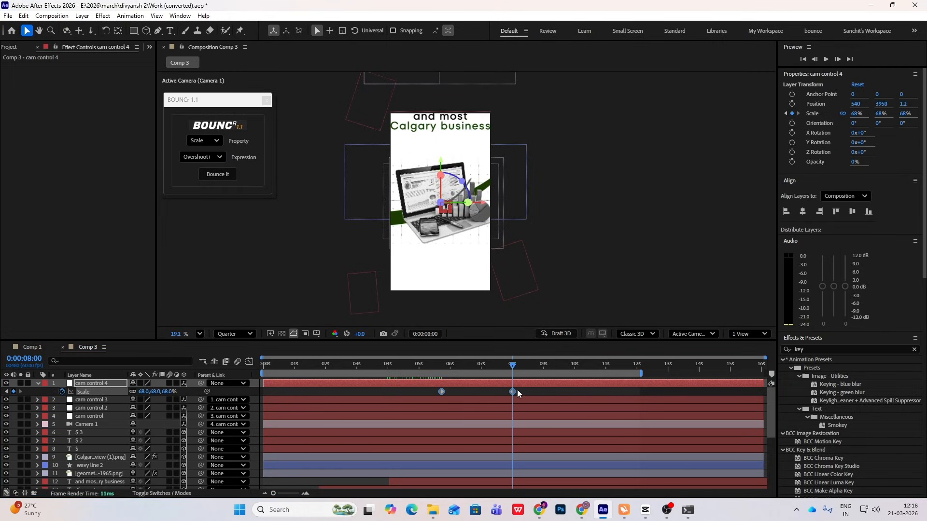
left_click_drag(517, 390, 393, 399)
key("F9")
left_click(249, 362)
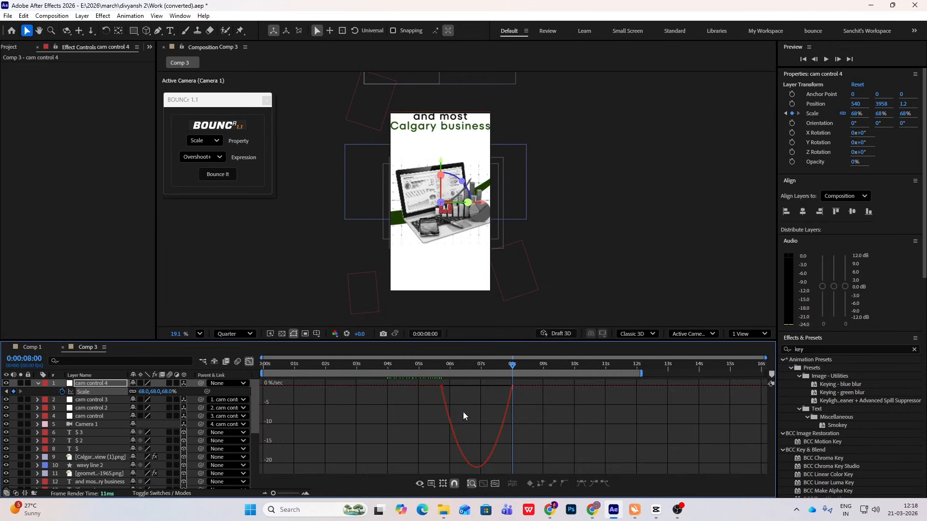
left_click_drag(424, 413, 444, 387)
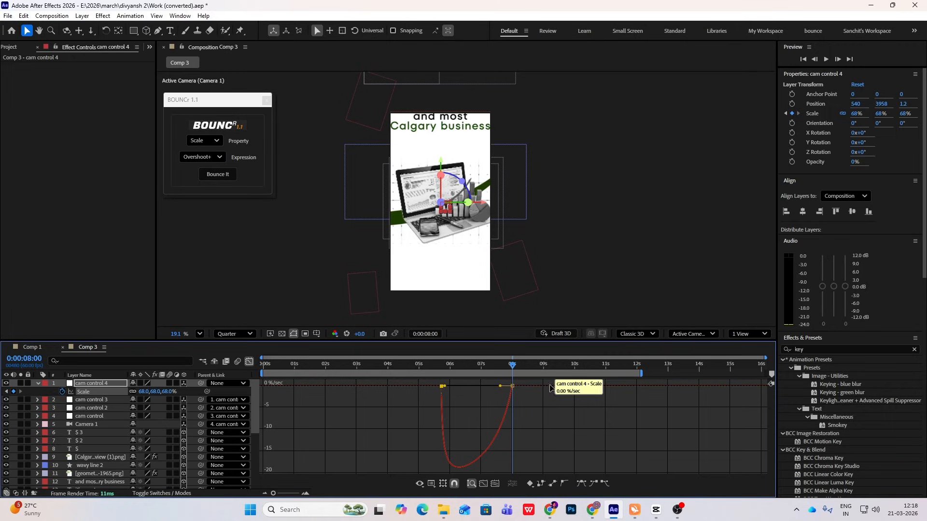
left_click_drag(547, 380, 405, 387)
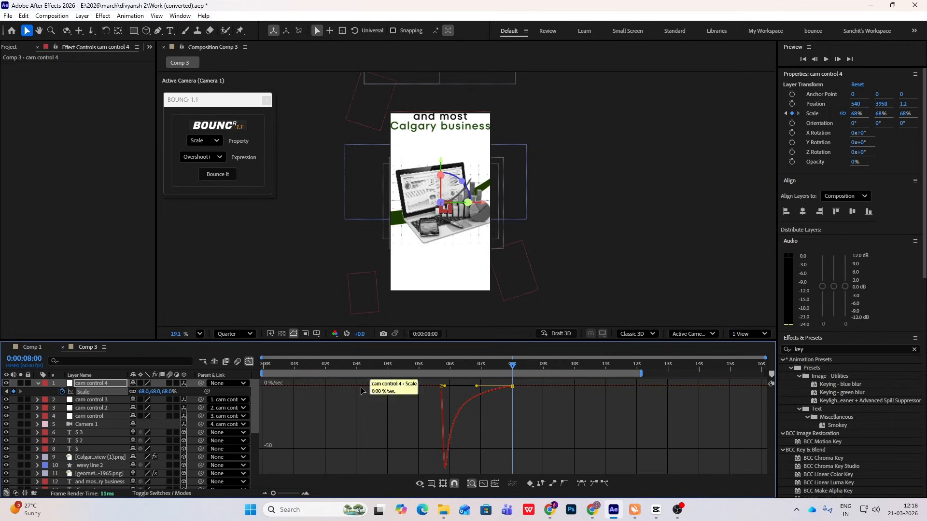
left_click(250, 362)
- Move cam control 4's final Scale keyframe earlier to between 6 and 7 seconds, preview the zoom and collapse the layer
left_click(480, 392)
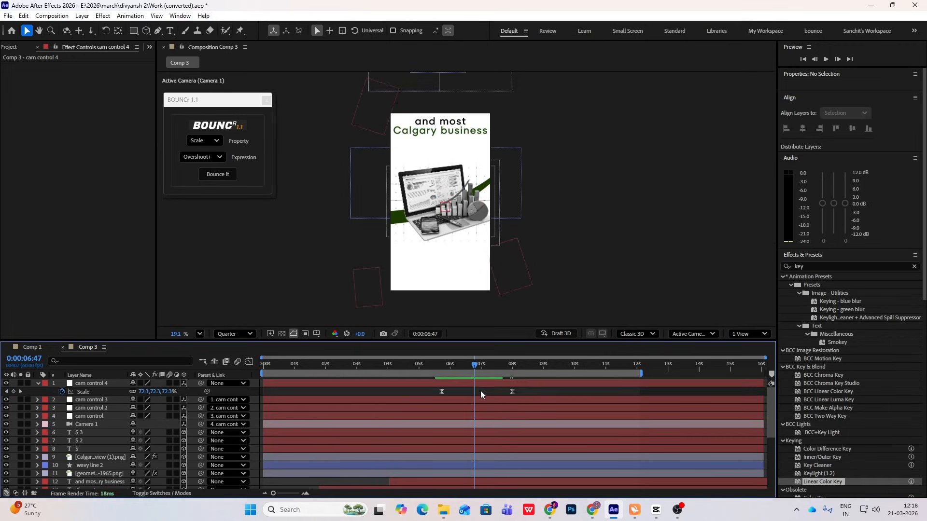
left_click_drag(512, 391, 453, 364)
key("space")
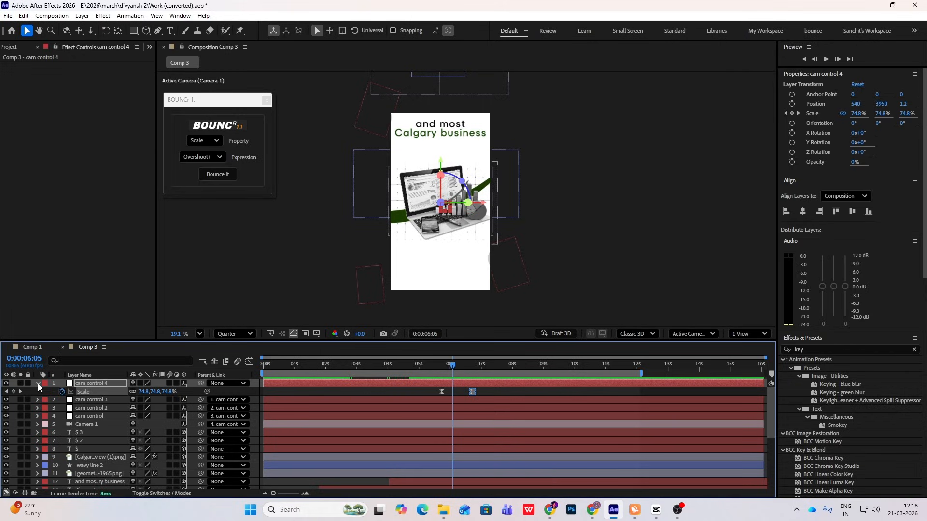
left_click(38, 384)
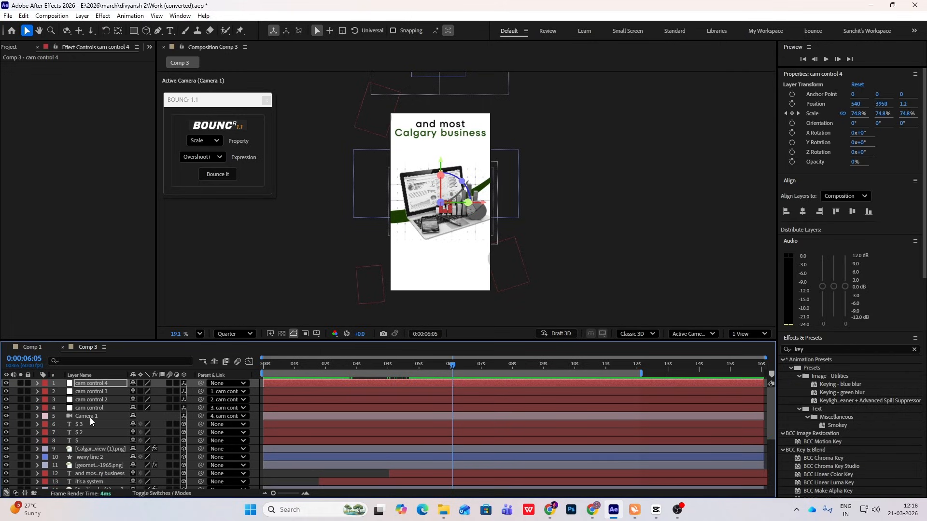
- Trim the ends of the laptop scene's layers at 0:00:06:05, from $ 3 down through the "and most Calgary business" text
scroll(90, 418, "down", 1)
left_click(86, 402)
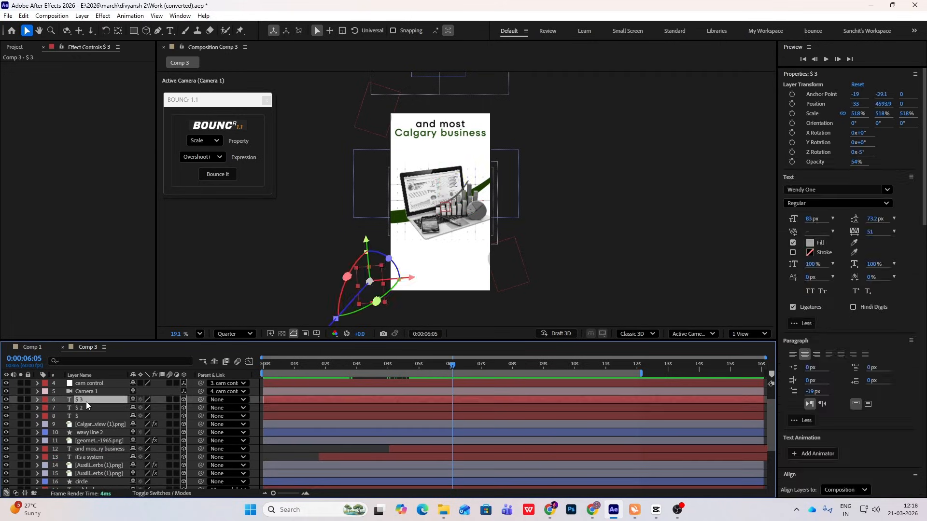
left_click(83, 410, "shift")
left_click(84, 418, "shift")
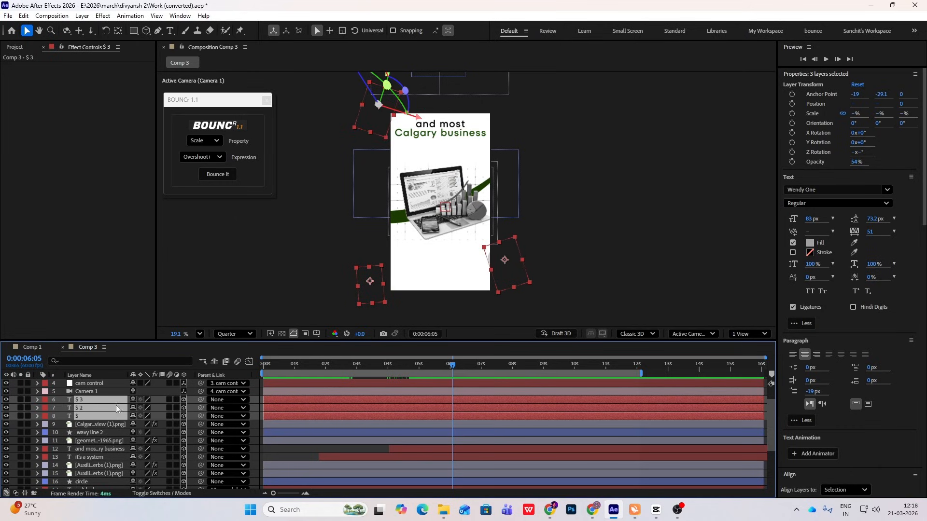
left_click(85, 424, "shift")
left_click(85, 431, "shift")
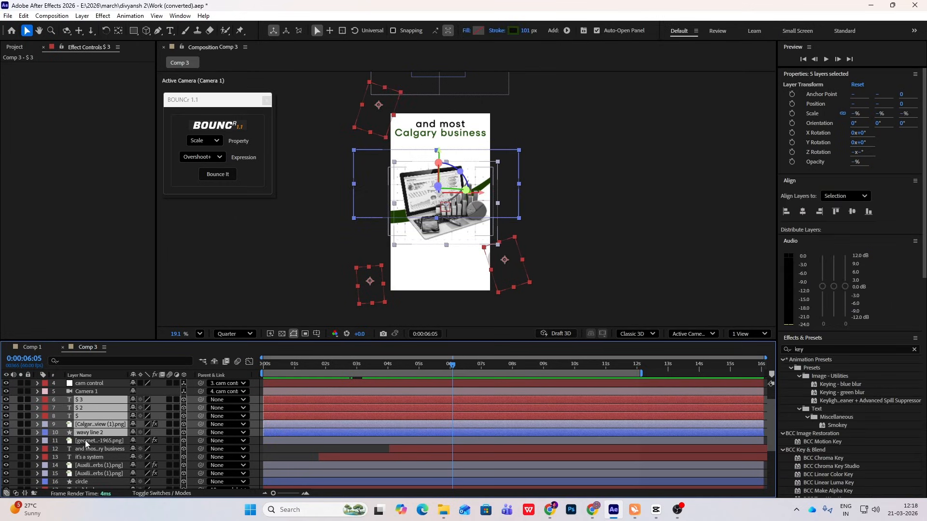
left_click(86, 441, "shift")
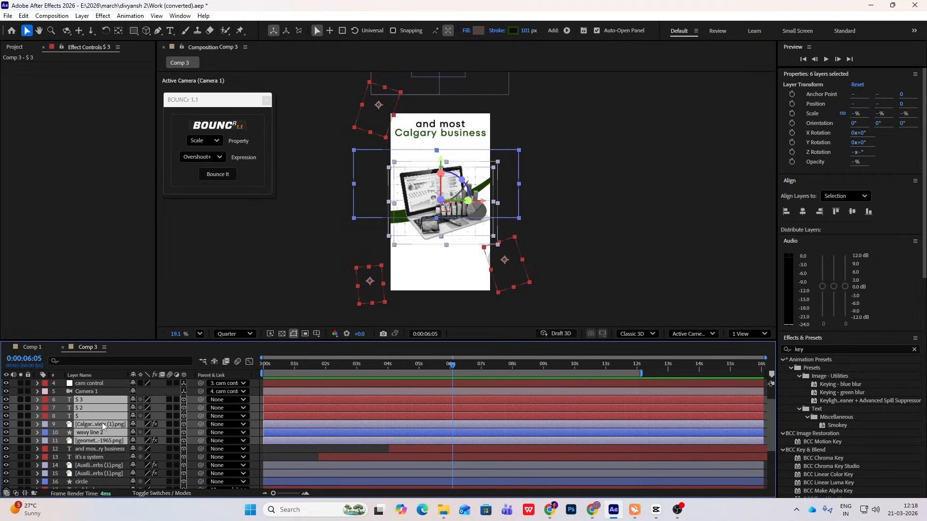
key("alt+]")
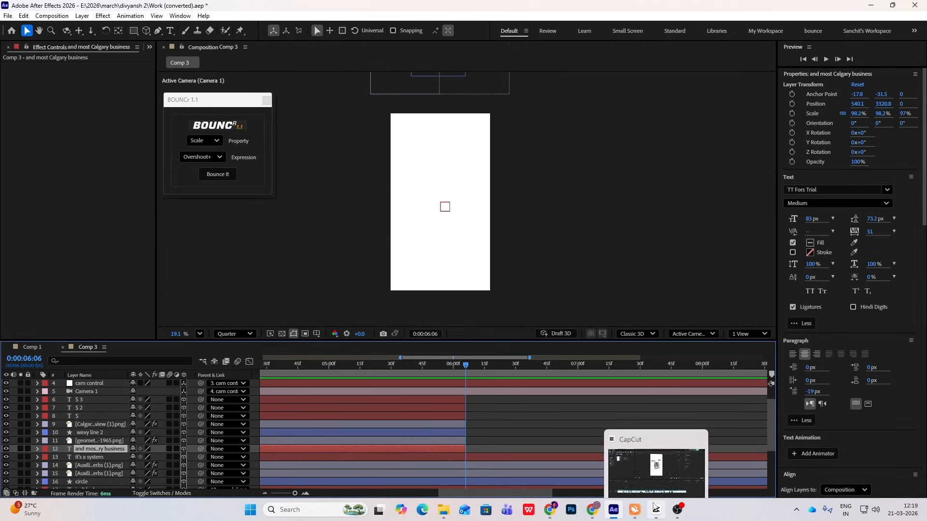
- Add the download (25).png post frame from File Explorer to the top of Comp 3's layer stack
scroll(474, 418, "up", 1)
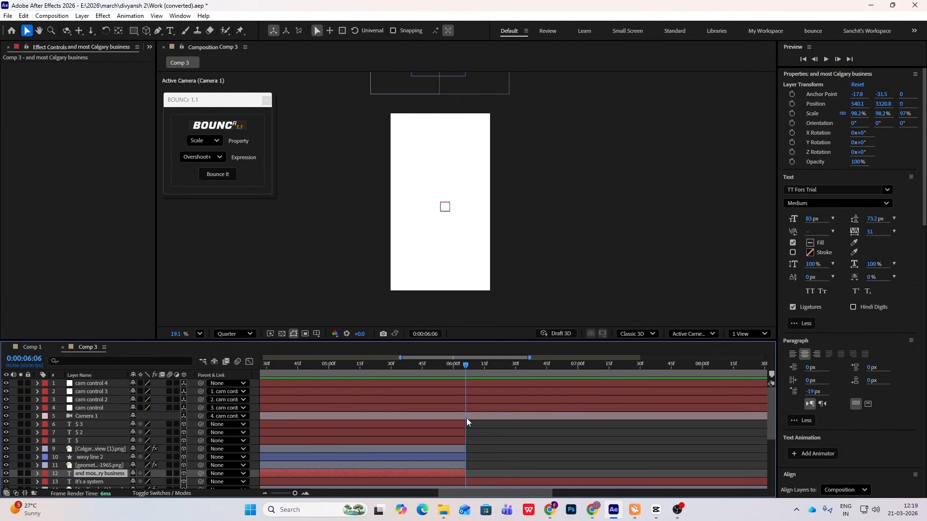
left_click(157, 64)
left_click(443, 509)
left_click_drag(816, 164, 499, 410)
scroll(446, 217, "up", 2)
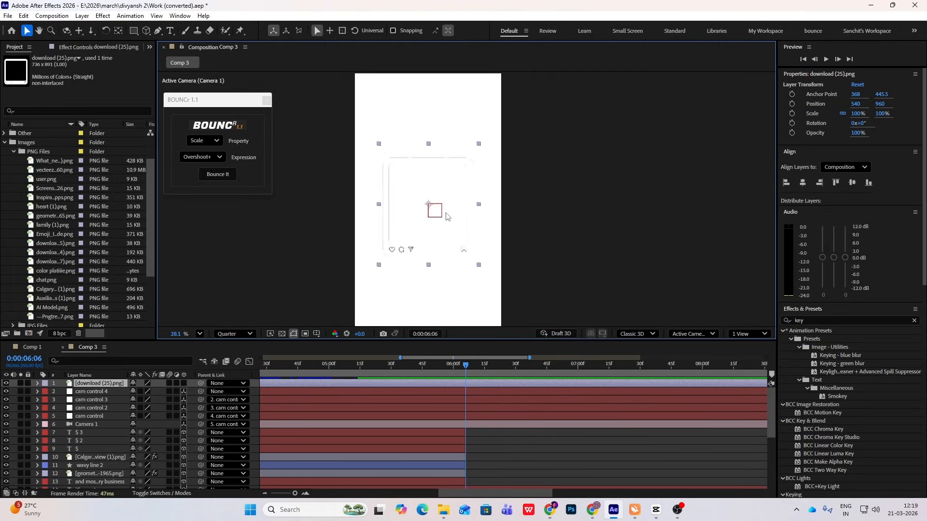
- Try a Drop Shadow on the download (25).png frame with Opacity 63%, Distance 12 and Softness 37
double_click(820, 320)
type("drop")
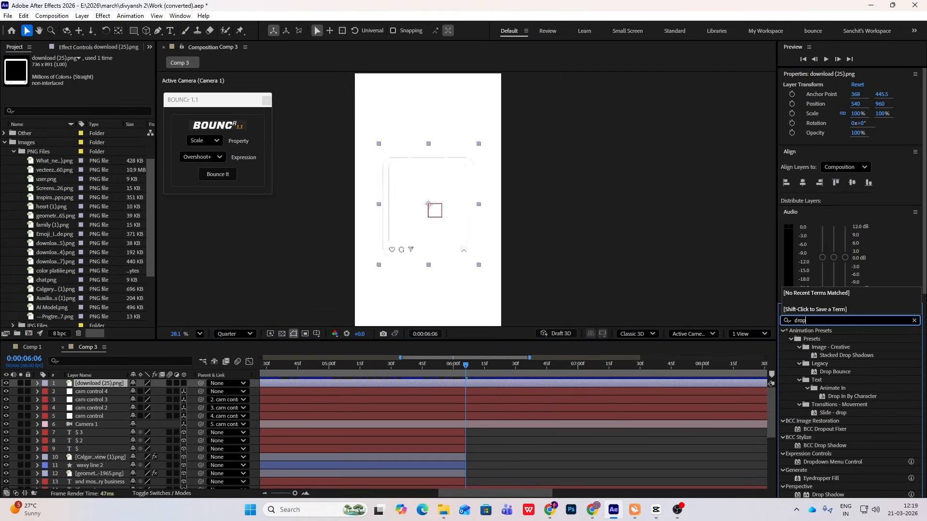
type(" sh")
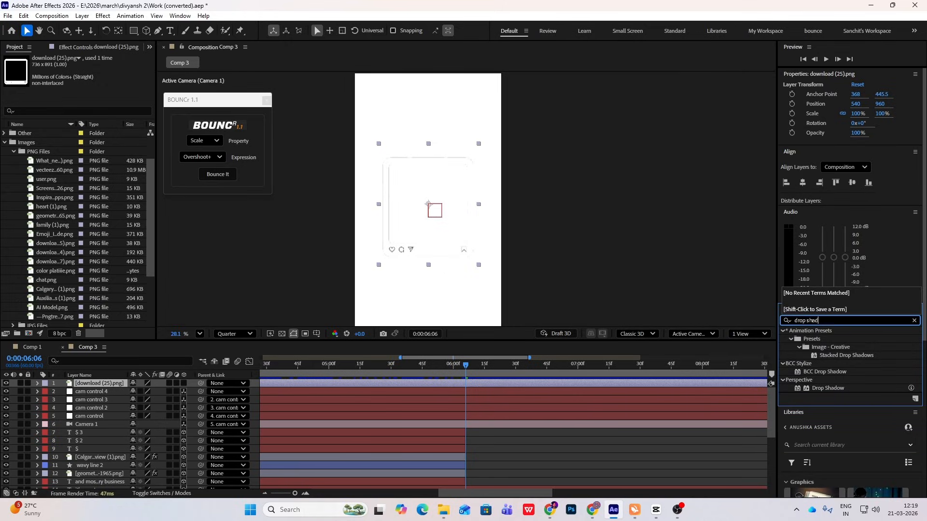
type("ad")
left_click_drag(827, 388, 114, 385)
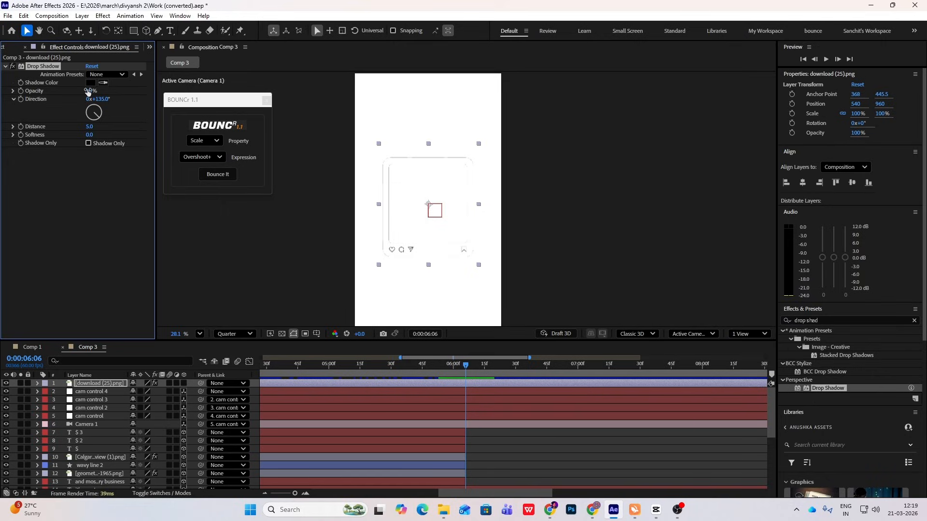
left_click_drag(91, 91, 106, 95)
left_click_drag(90, 126, 109, 141)
left_click(601, 152)
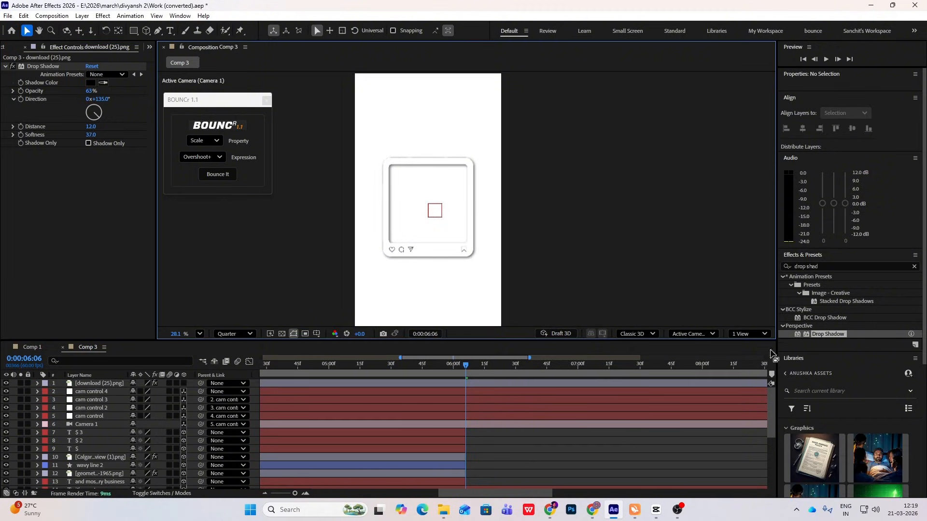
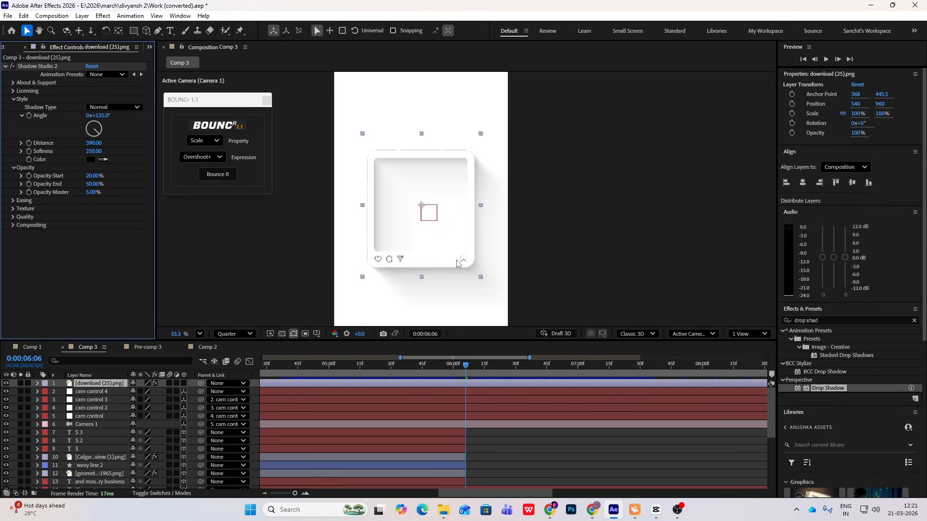
- Set the Shadow Studio 2 Opacity Start on the download (25).png frame to 36%
scroll(458, 263, "up", 3)
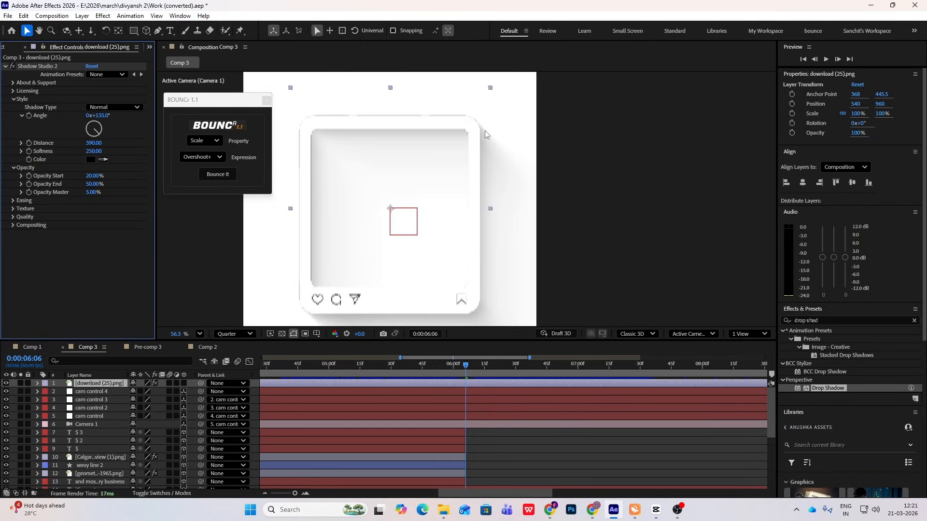
scroll(499, 268, "down", 3)
left_click(588, 228)
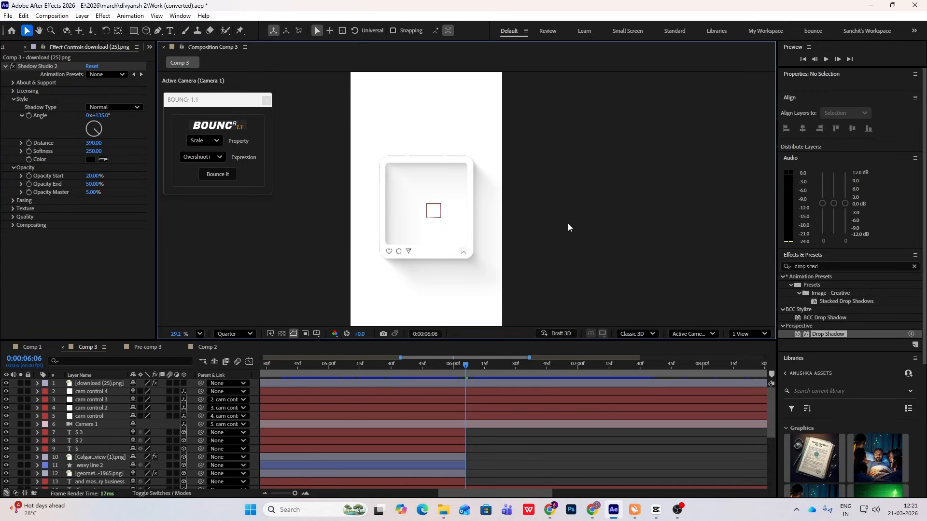
scroll(499, 226, "up", 2)
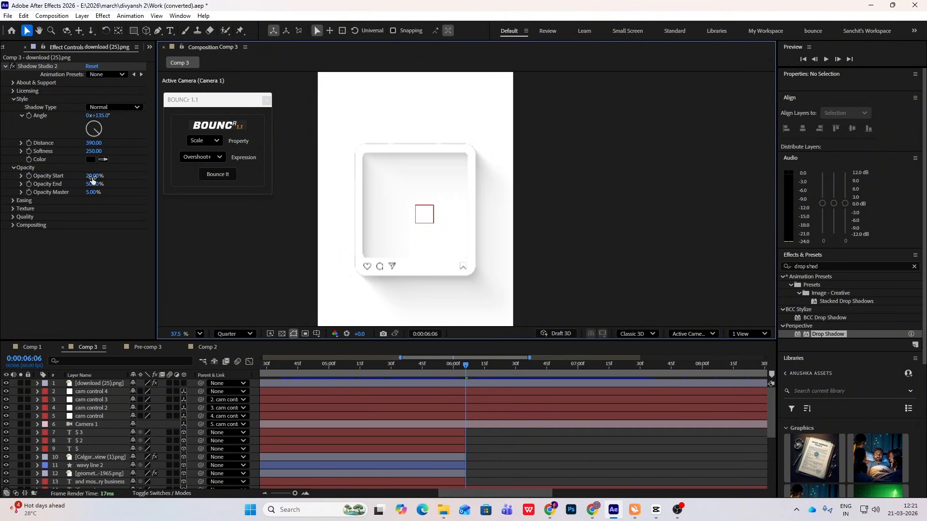
left_click_drag(92, 175, 99, 175)
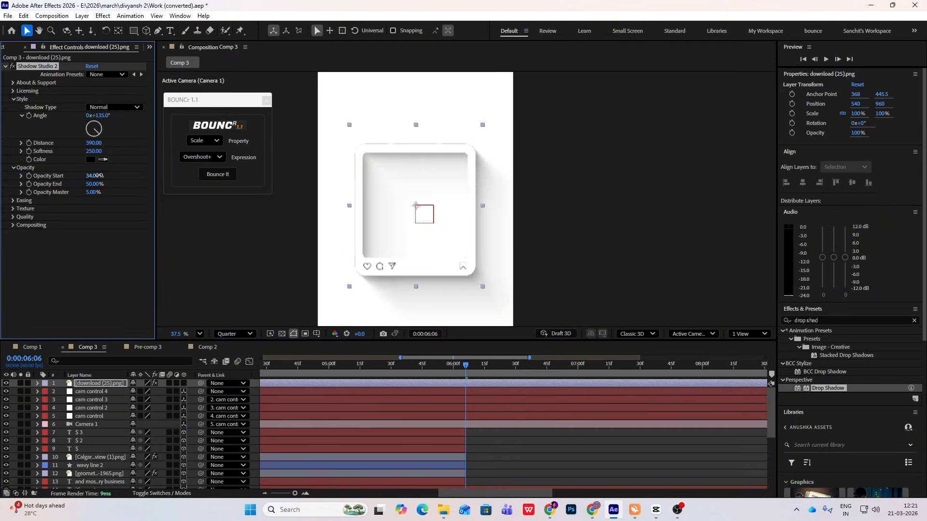
left_click(633, 219)
scroll(465, 203, "down", 2)
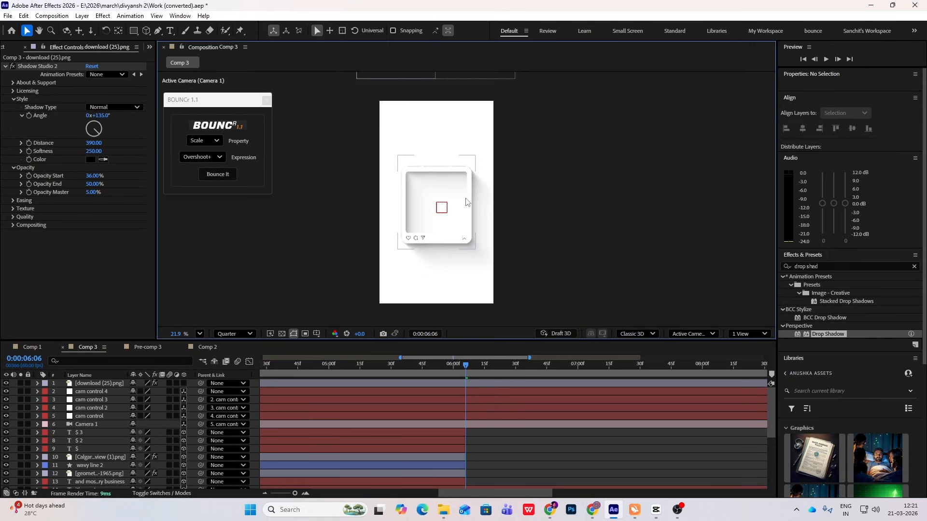
scroll(523, 210, "up", 1)
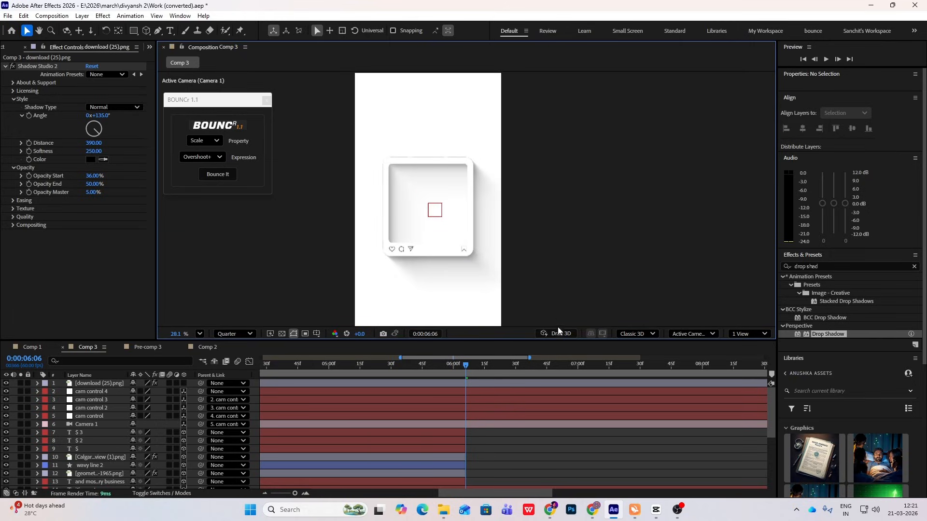
- Switch to CapCut and scrub through the reference video's "They post Randomly" scene around the five-second mark
key("alt+Tab")
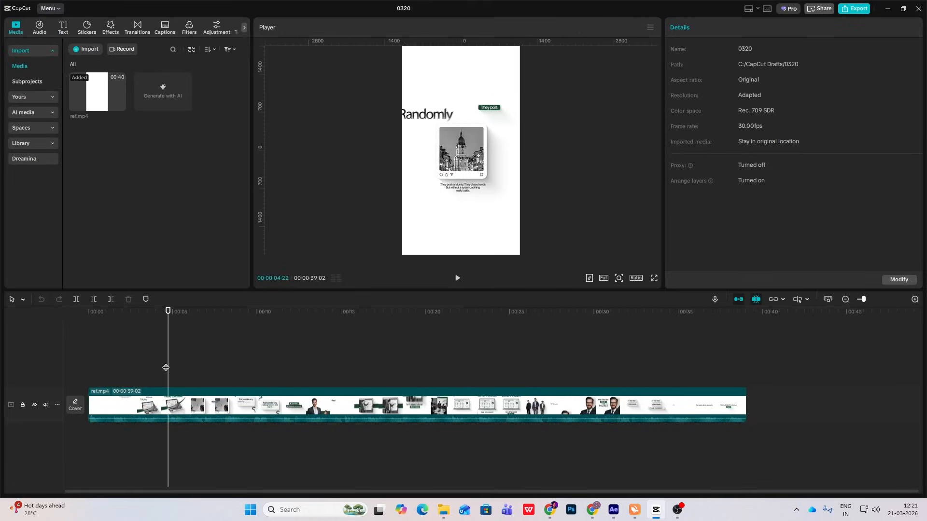
left_click_drag(166, 368, 177, 376)
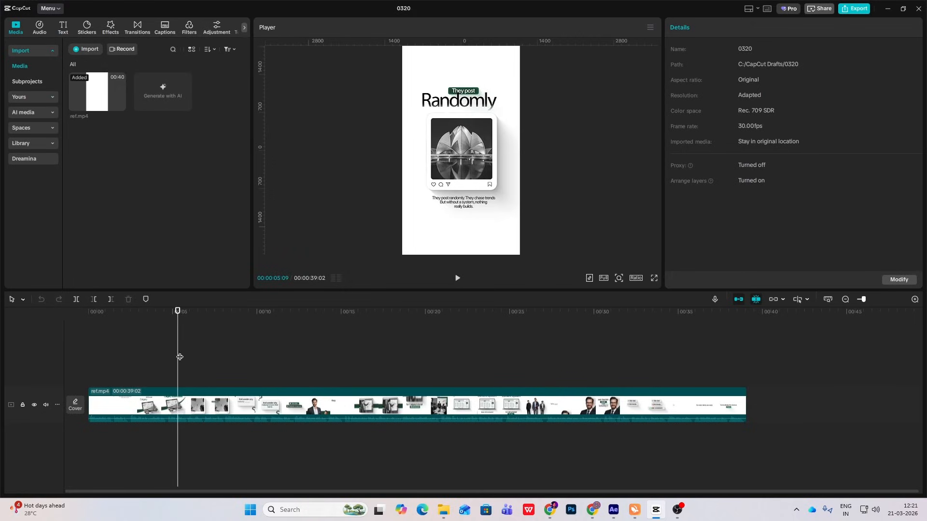
mouse_move(180, 356)
left_mouse_down()
mouse_move(165, 358)
mouse_move(181, 357)
left_mouse_up()
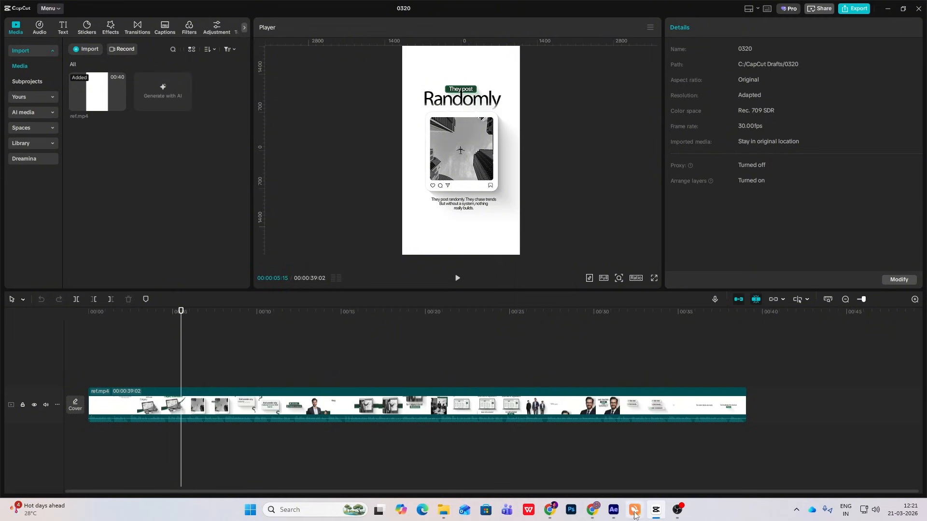
- Switch back to After Effects and add the four JPEG photos, including before.jpeg, directly beneath the download (25).png layer
left_click(616, 512)
left_click_drag(617, 513, 99, 380)
left_click(618, 247)
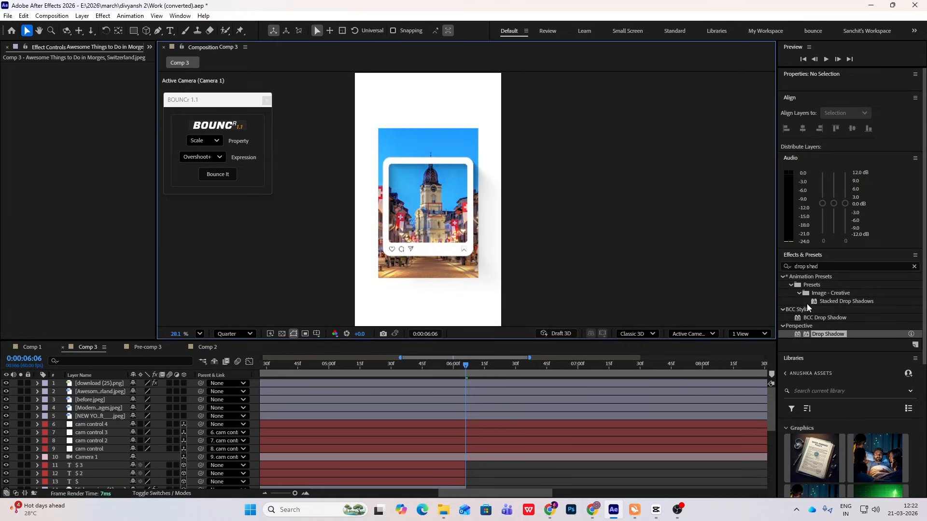
- Make the frame and four photo layers 3D and move them together down into the camera's current view, at Y 3917.8
left_click_drag(184, 384, 184, 416)
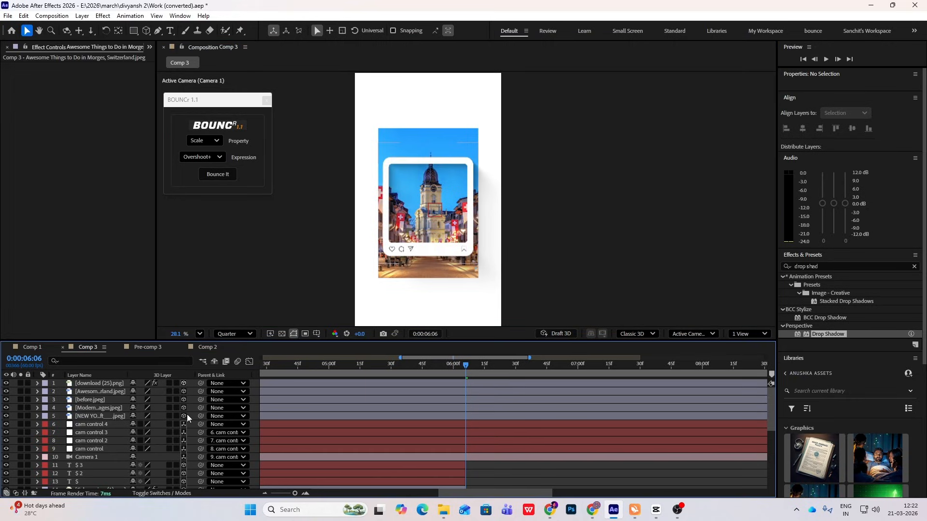
scroll(420, 183, "down", 3)
scroll(420, 182, "down", 3)
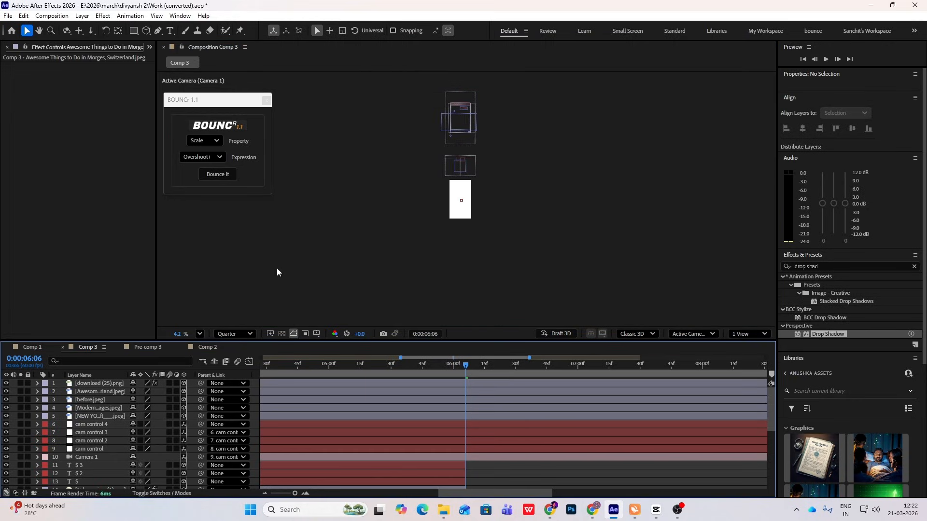
left_click(102, 384)
left_click(101, 415, "shift")
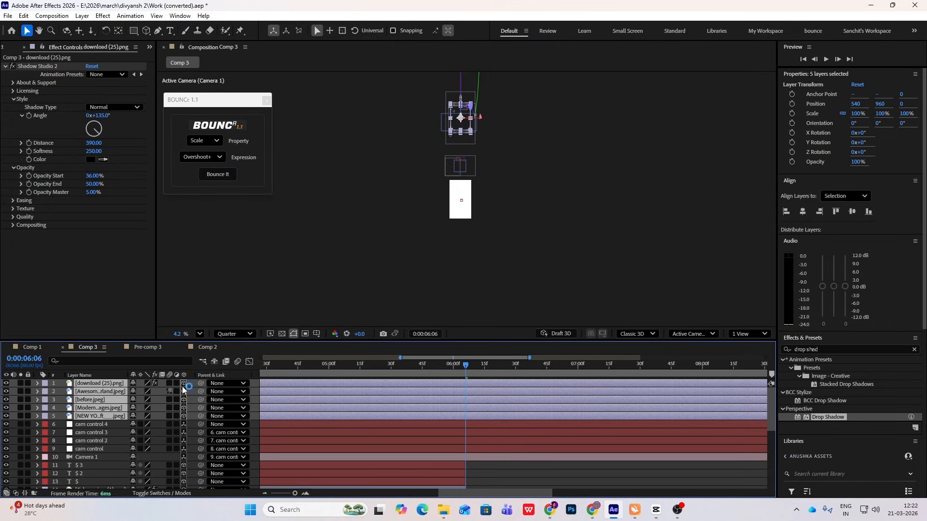
scroll(460, 124, "up", 1)
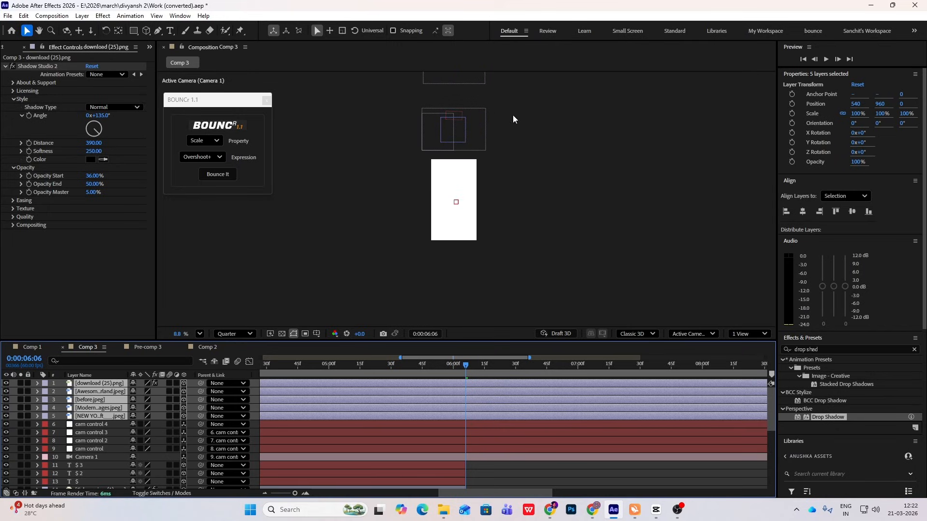
scroll(461, 85, "up", 2)
left_click_drag(461, 85, 480, 271)
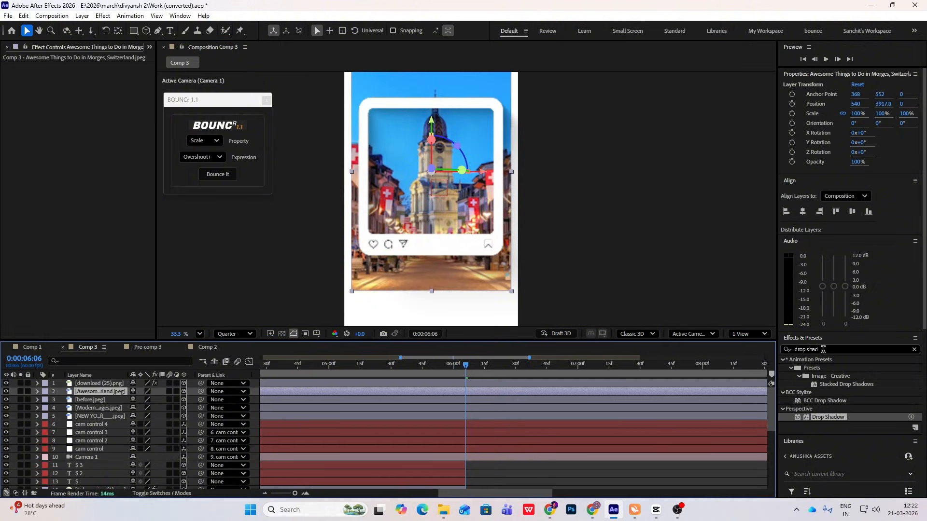
- Apply the Tint effect to the Morges, Switzerland photo and copy it to the other three photo layers
left_click(823, 350)
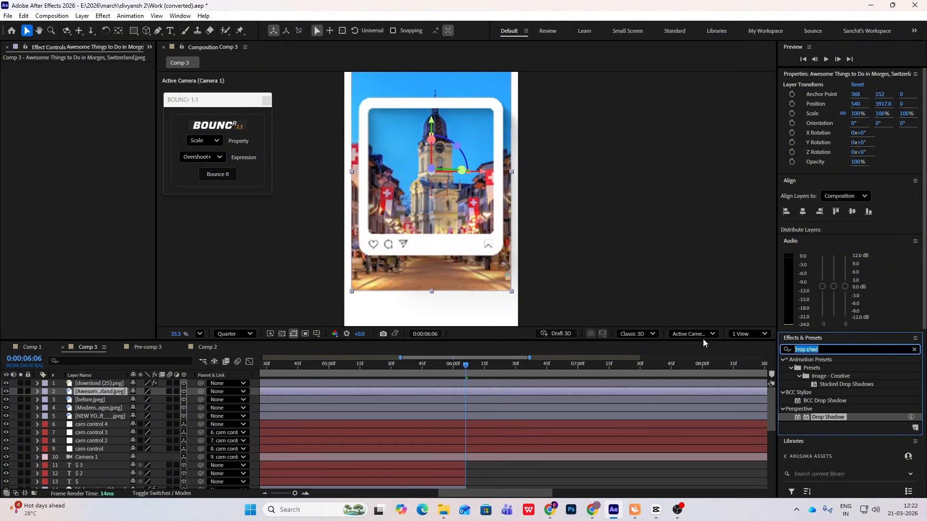
type("tint")
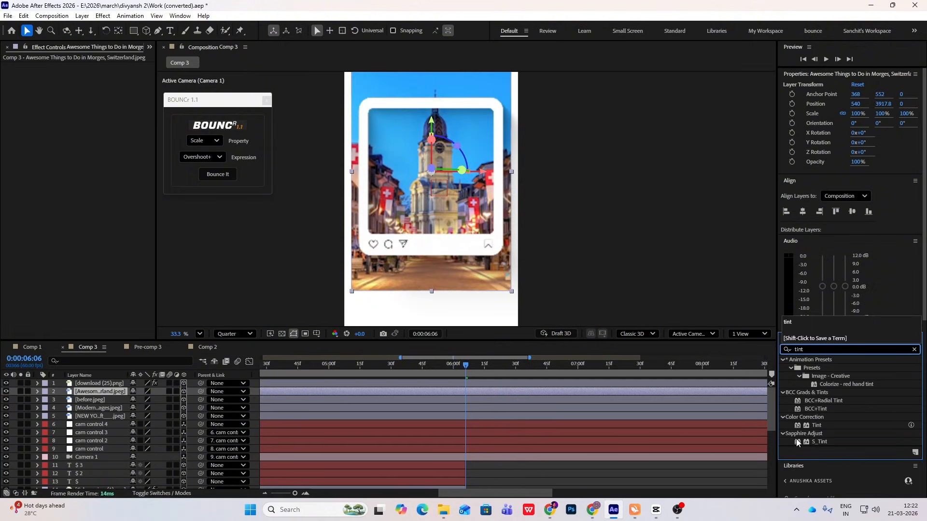
left_click_drag(818, 428, 120, 392)
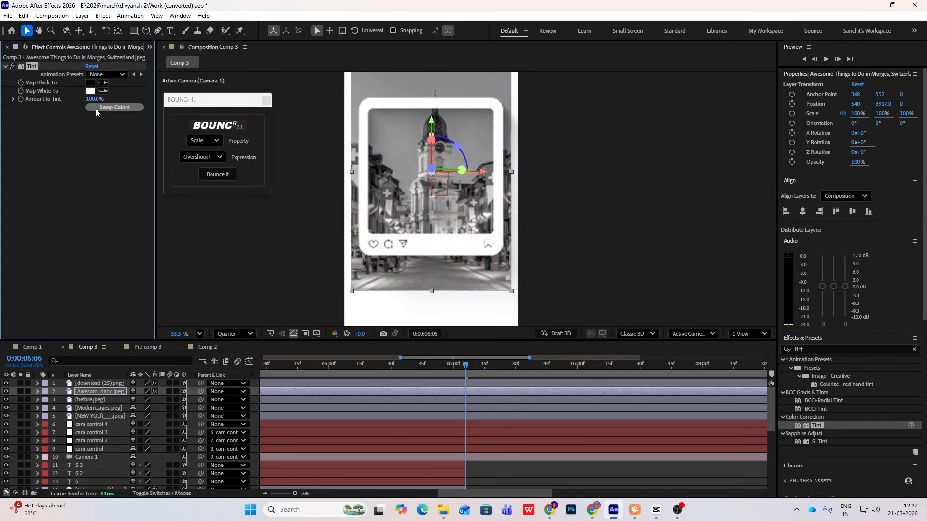
left_click(86, 399)
key("ctrl+v")
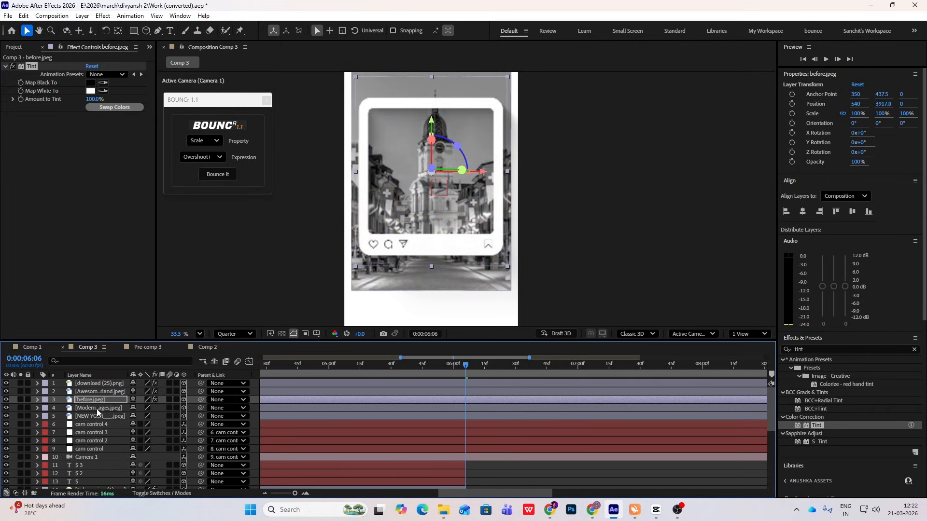
left_click(97, 409)
key("ctrl+v")
left_click(101, 416)
key("ctrl+v")
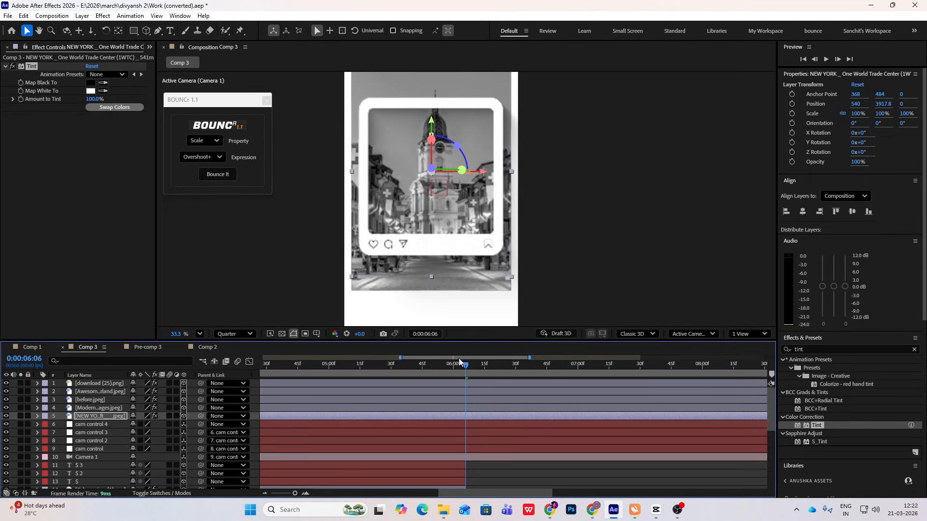
- Mask the Morges, Switzerland photo with a rounded rectangle that matches the picture opening of the post frame
left_click(89, 391)
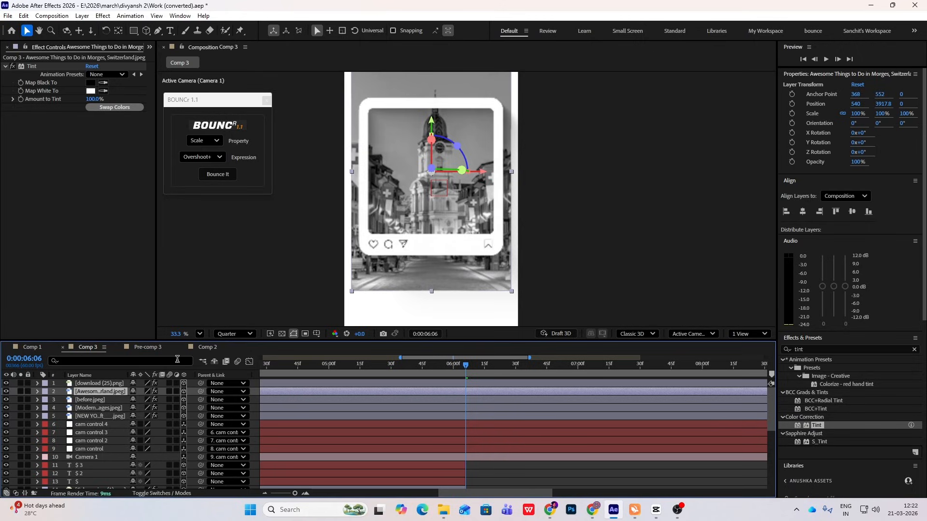
left_click(134, 31)
left_click(182, 43)
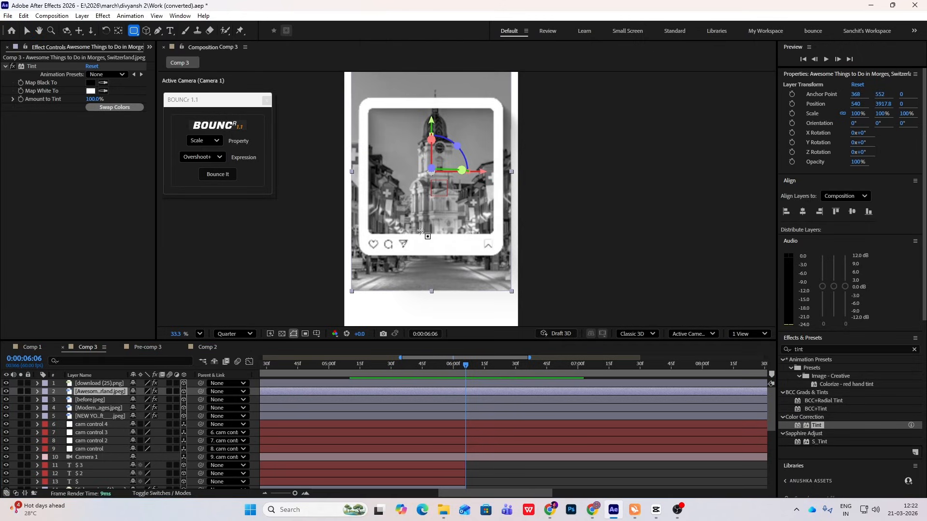
left_click_drag(370, 110, 492, 235)
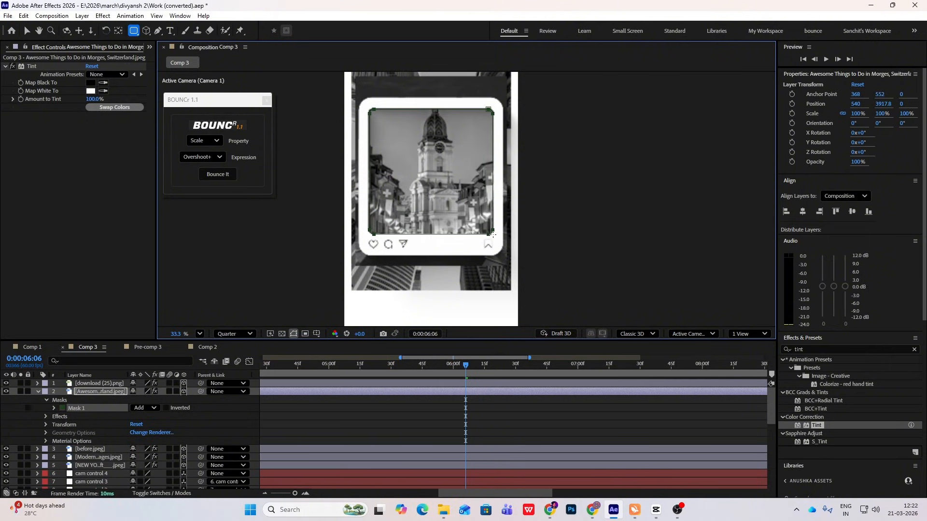
key("v")
left_click(37, 391)
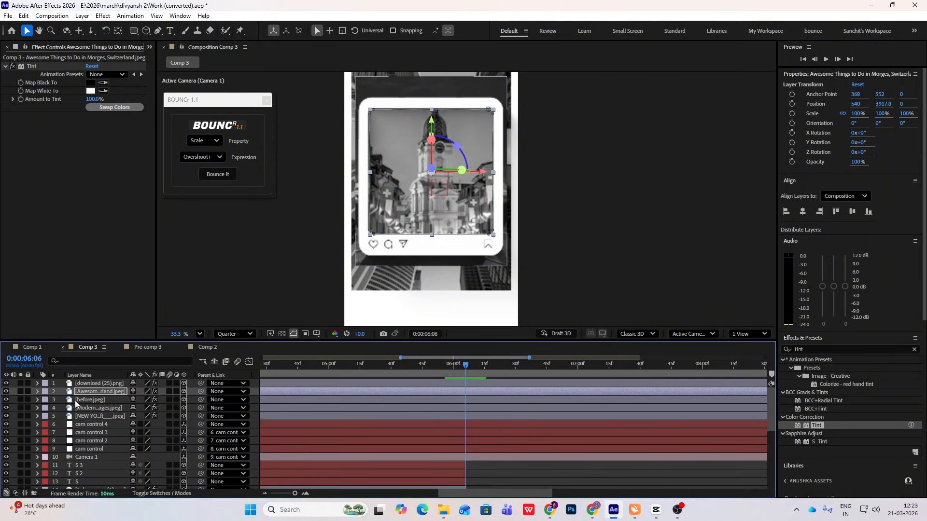
- Copy the rounded mask to before.jpeg, the Modern Photos image and the New York image, hiding upper photos as needed to check
key("ctrl+Down")
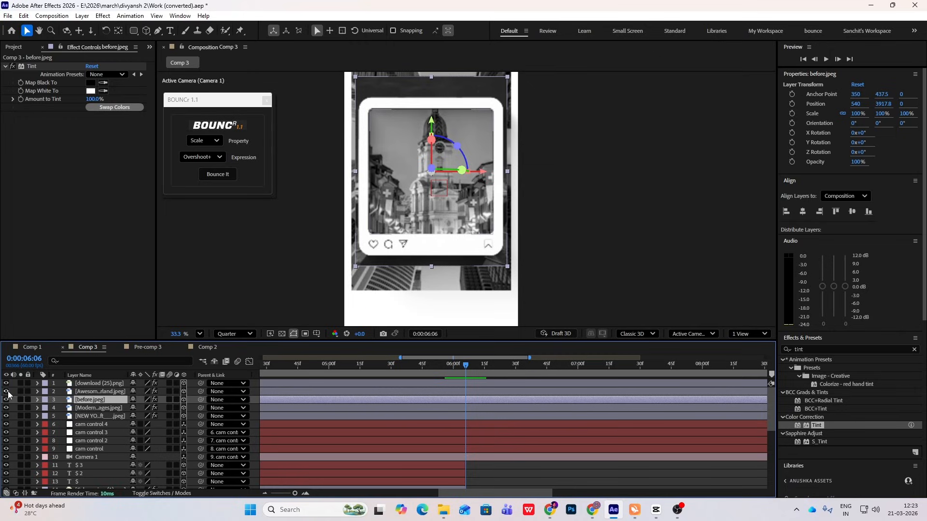
left_click(8, 394)
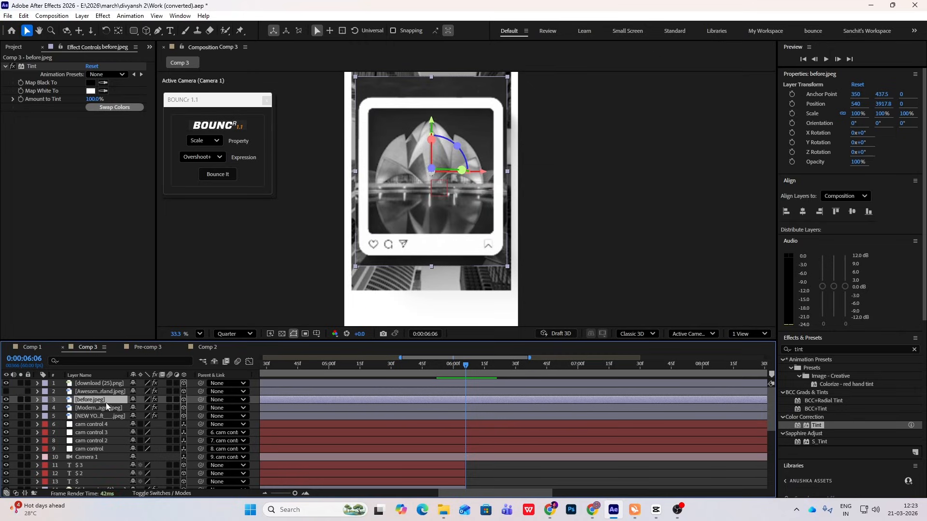
left_click(6, 399)
left_click(6, 400)
left_click(103, 409)
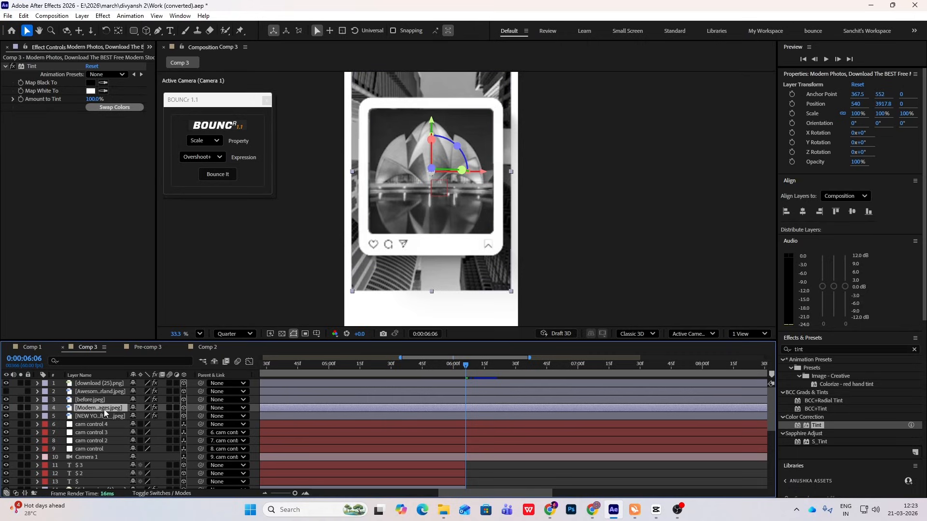
left_click(104, 416)
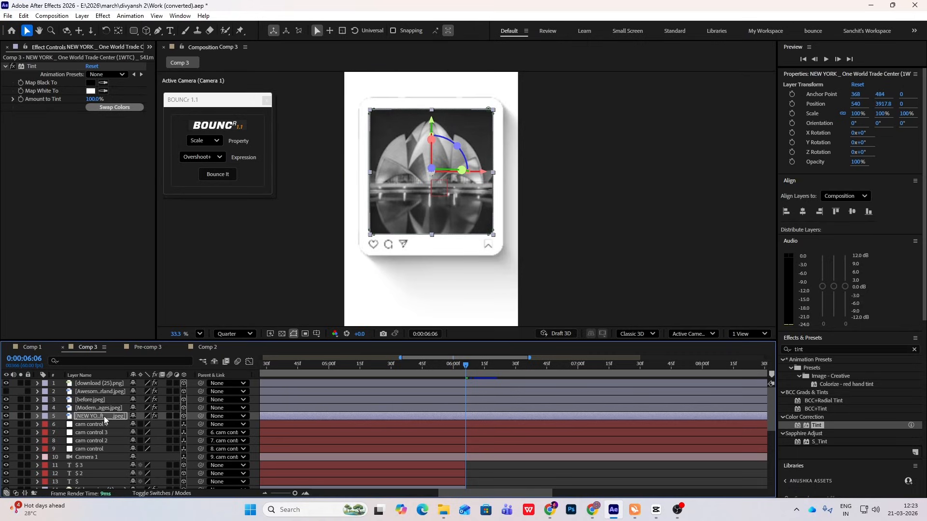
left_click(574, 143)
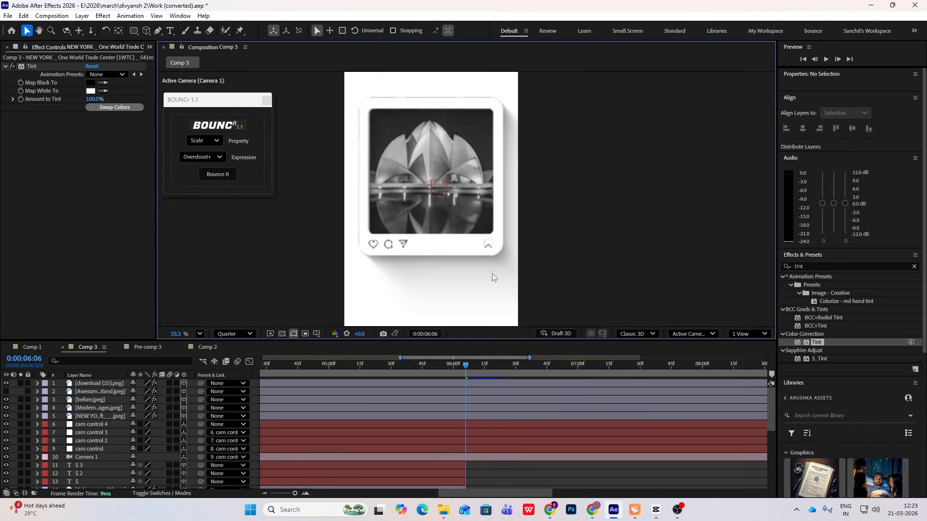
scroll(485, 193, "down", 3)
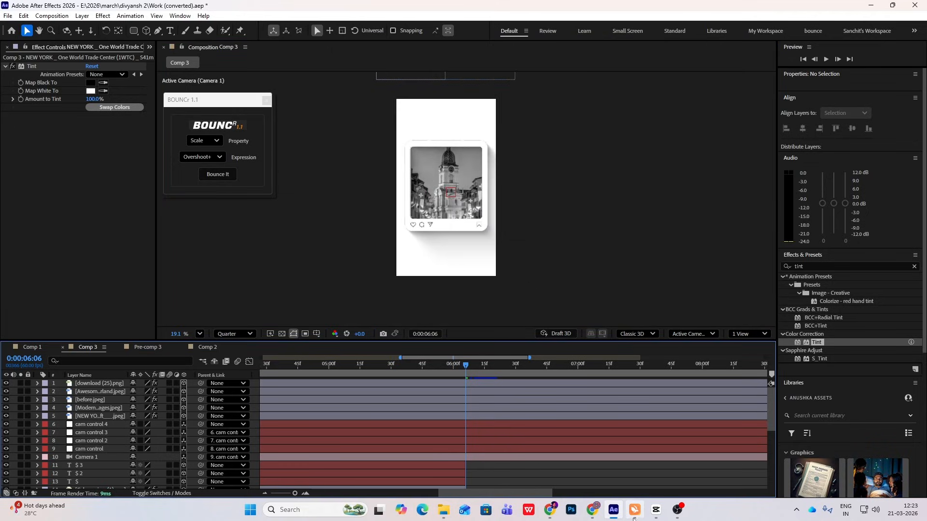
- Switch to CapCut, scrub the reference to 00:00:05:25 to examine the "They post Randomly" scene, and return to After Effects
left_click(655, 510)
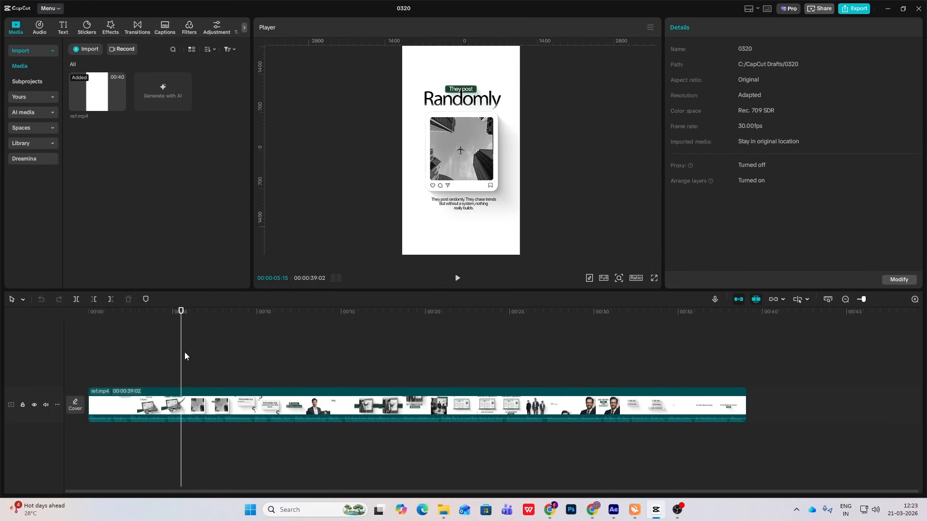
mouse_move(185, 356)
left_mouse_down()
mouse_move(172, 357)
mouse_move(188, 362)
left_mouse_up()
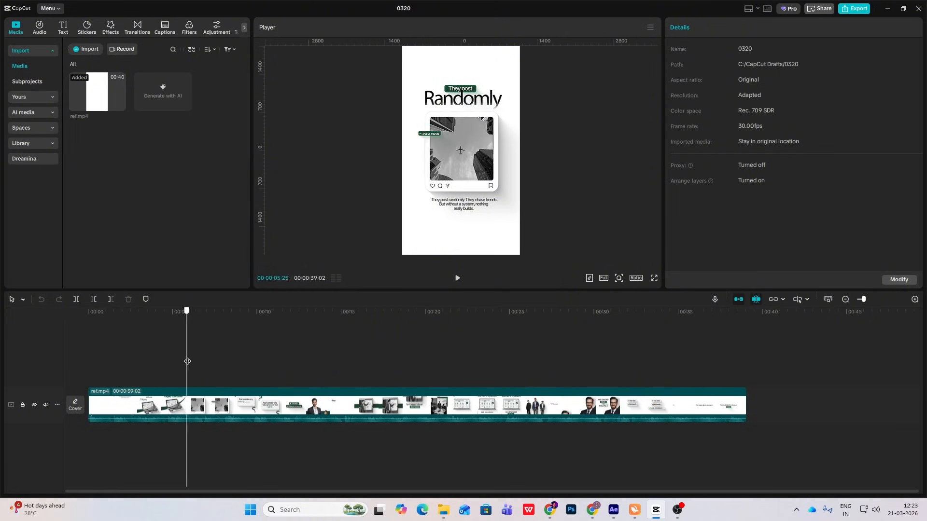
left_click(657, 513)
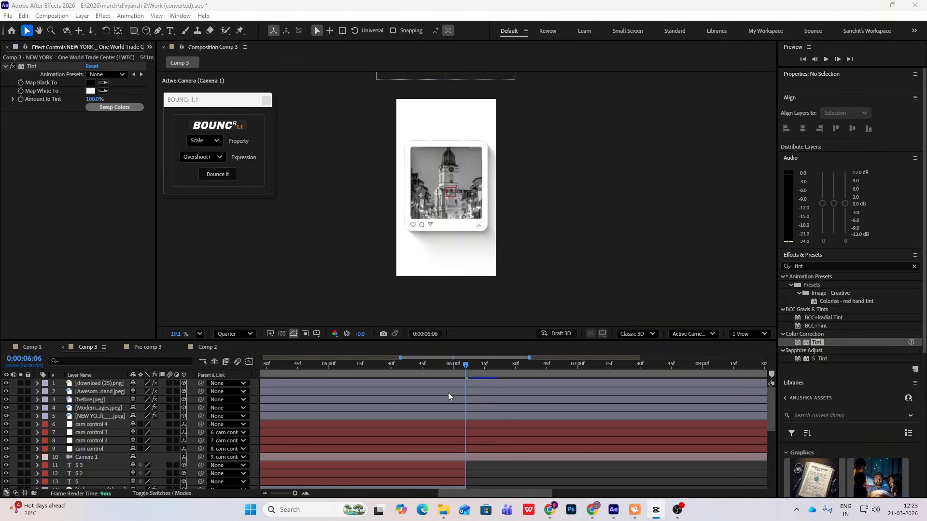
- Trim the start of the download (25).png frame and all four photo layers to 0:00:06:06
left_click(98, 383)
left_click(99, 415, "shift")
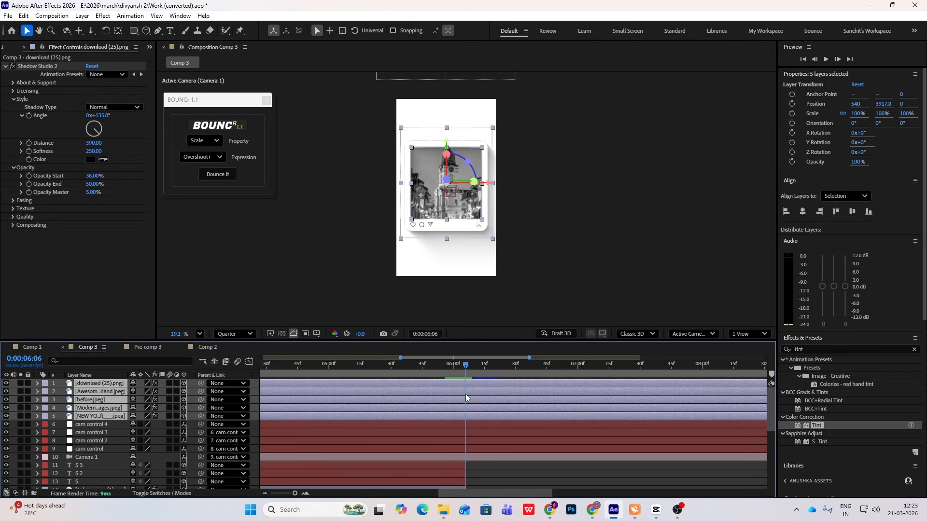
key("alt+bracketleft")
scroll(473, 412, "down", 3)
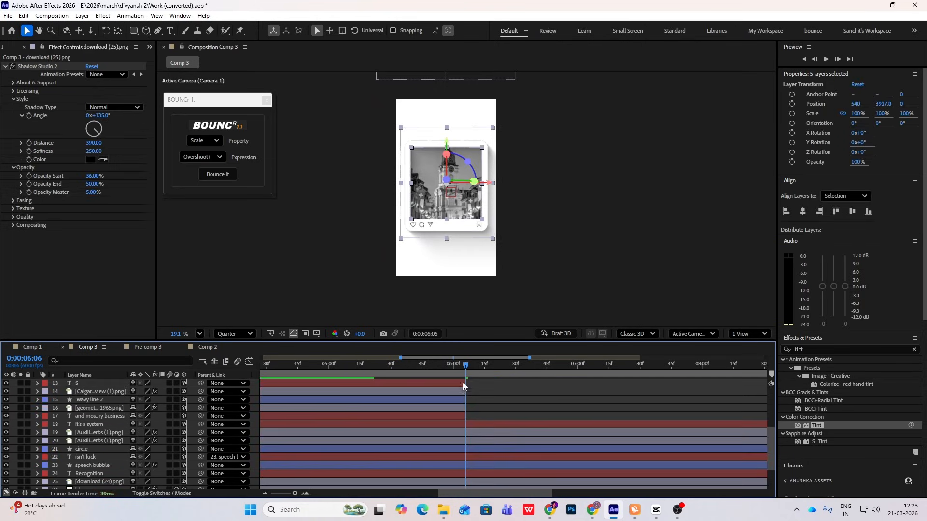
scroll(469, 416, "down", 3)
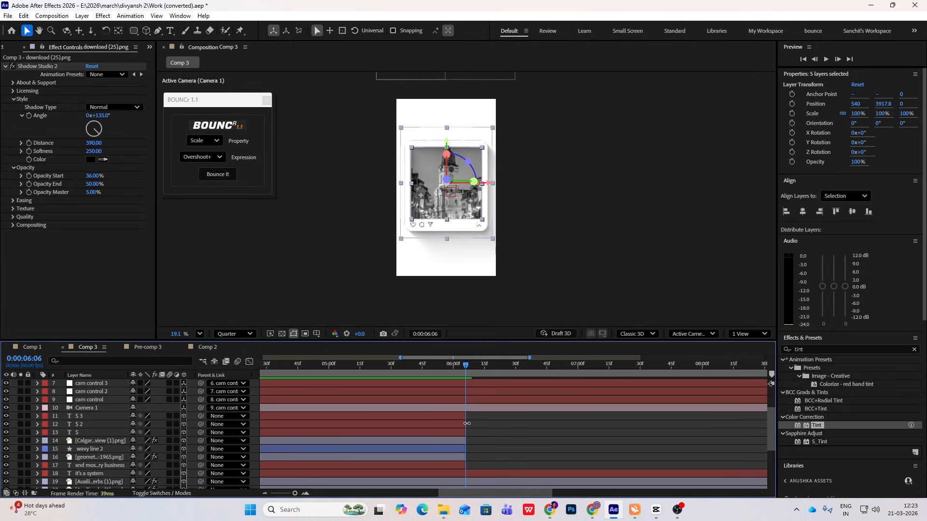
scroll(481, 456, "up", 6)
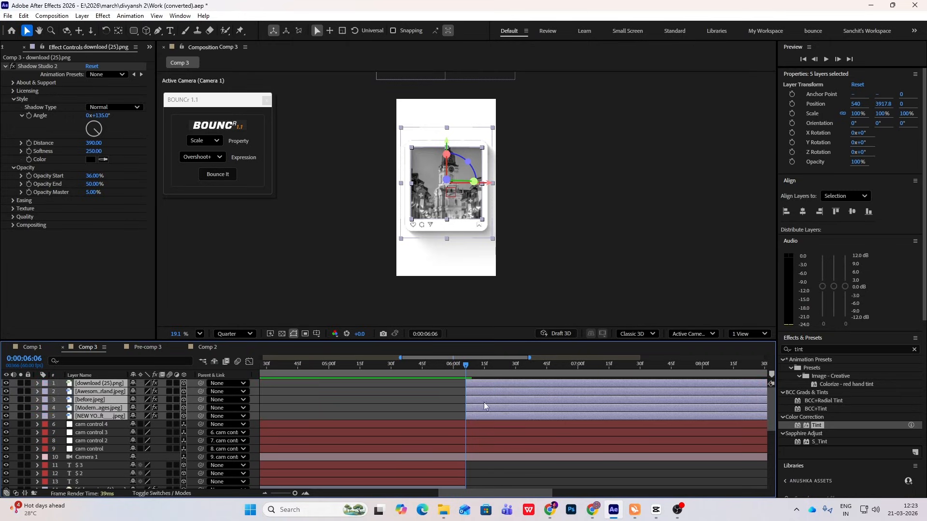
left_click(426, 394)
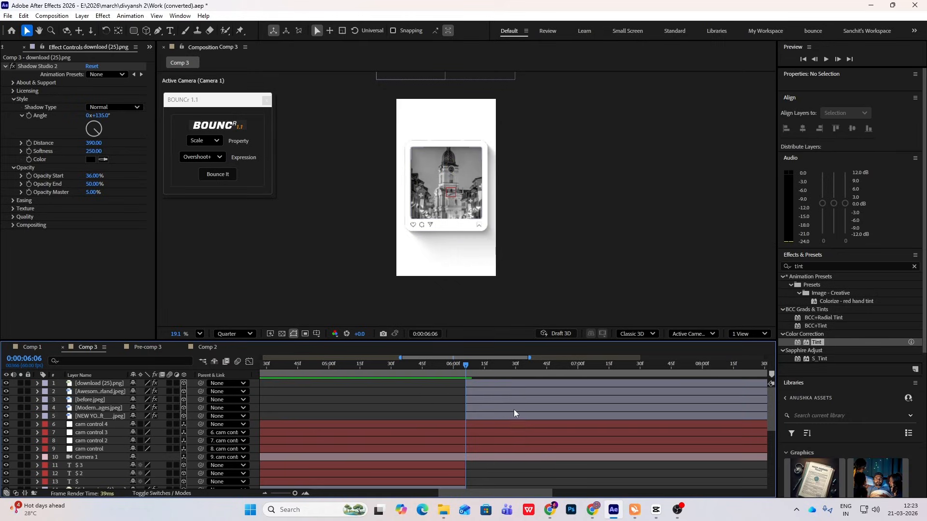
- Move the playhead to 0:00:06:36 and check the "They post" label in the CapCut reference before returning to After Effects
left_click_drag(466, 365, 528, 388)
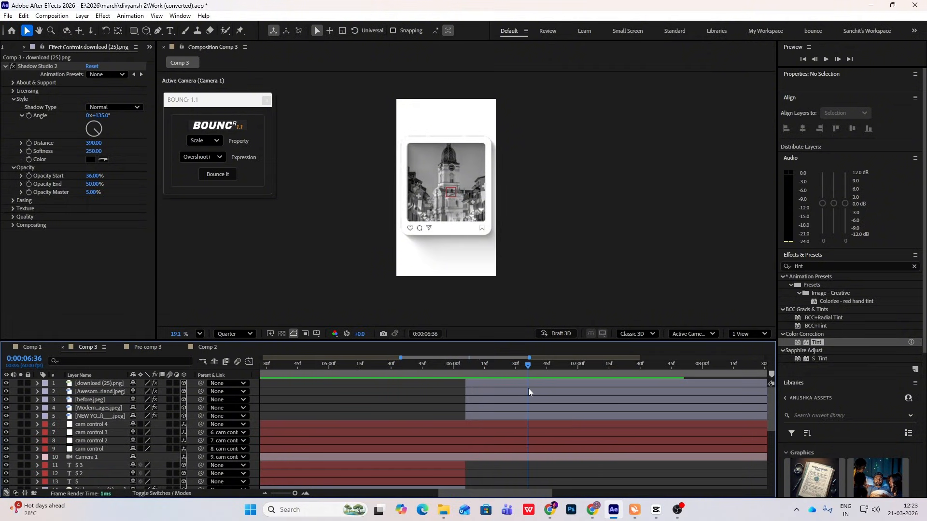
left_click(655, 510)
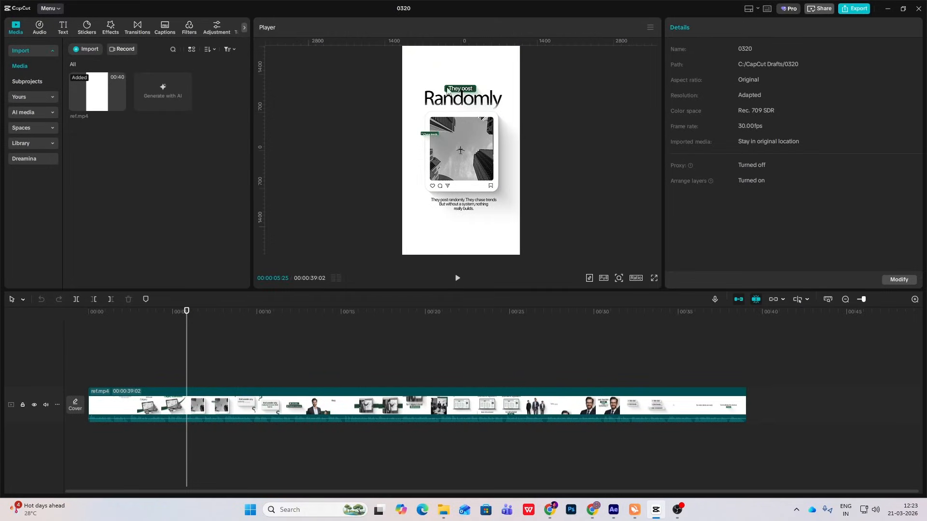
left_click(657, 513)
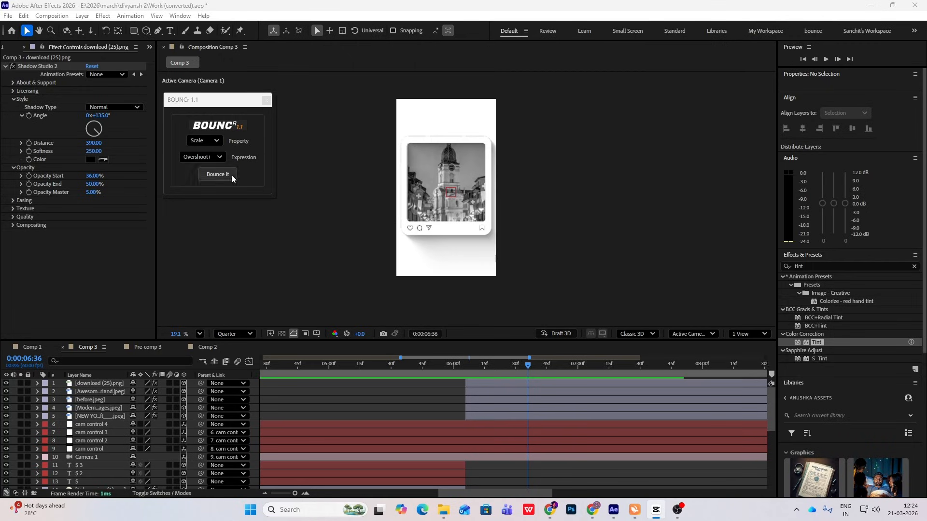
- Set up the Rounded Rectangle tool with no stroke and the dark green fill 0C3500
left_click(136, 30)
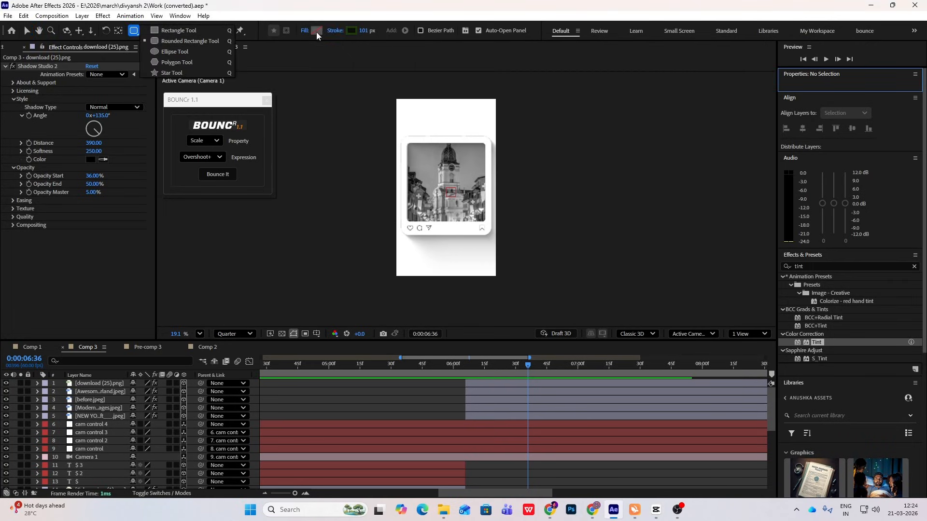
left_click(337, 31)
left_click(521, 206)
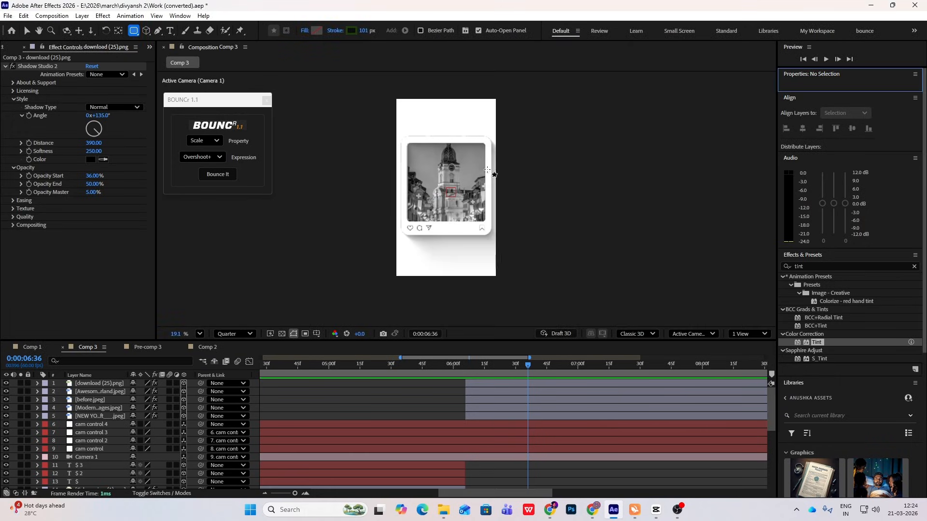
left_click(337, 31)
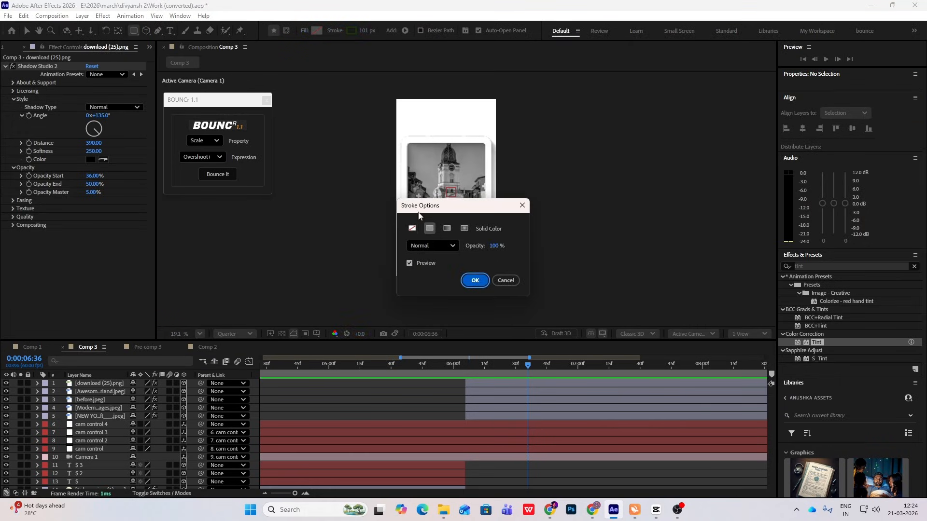
left_click(412, 228)
left_click(474, 279)
left_click(317, 30)
left_click_drag(311, 133, 324, 200)
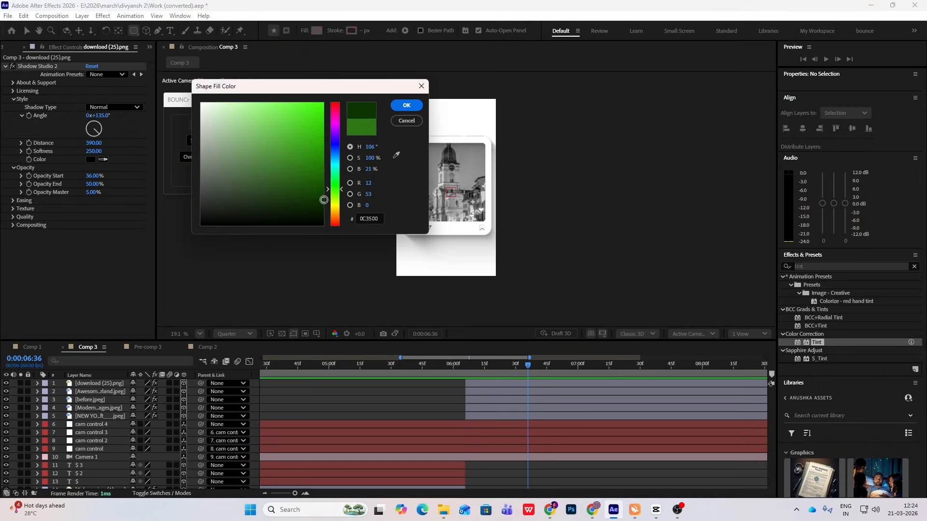
left_click(406, 106)
- Draw a rounded rectangle about 444 × 94 px above the post frame with a centred anchor point, and compare it with the CapCut reference
left_click_drag(425, 117, 469, 126)
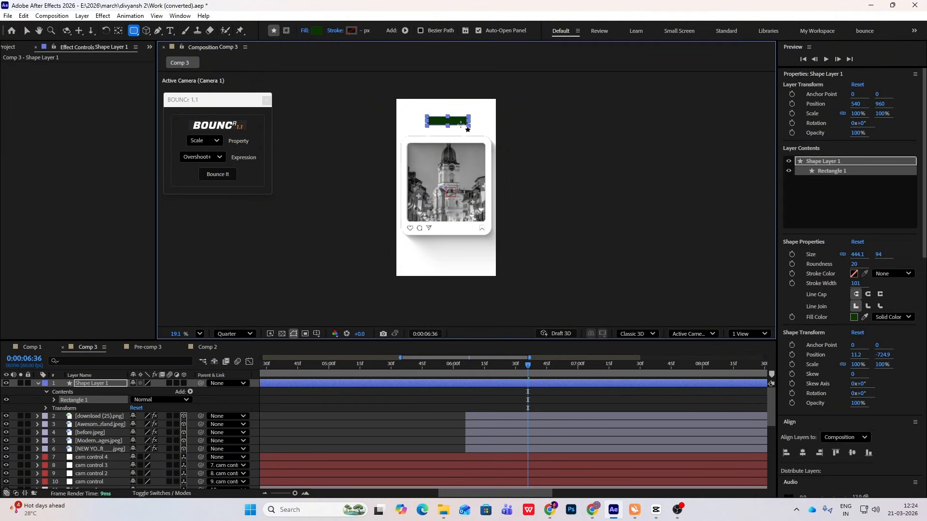
key("ctrl+alt+Home")
left_click(38, 383)
left_click(659, 514)
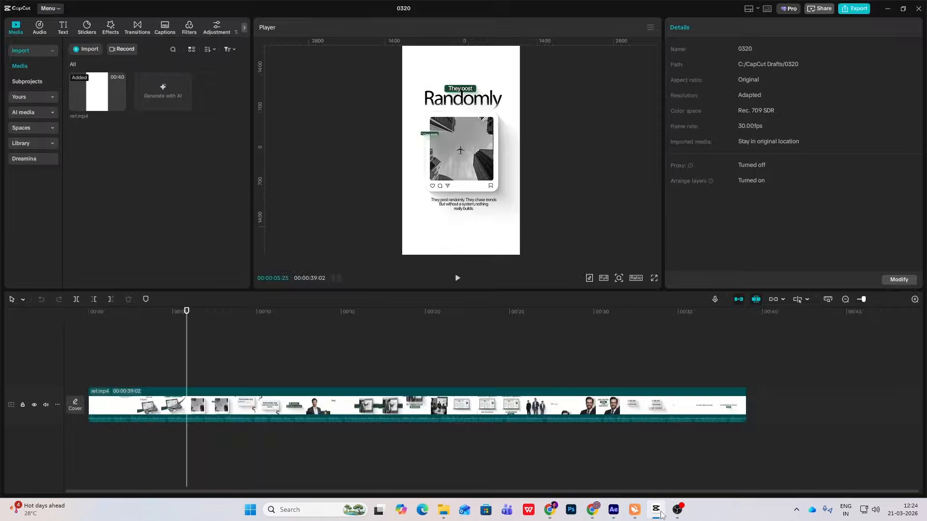
left_click(661, 513)
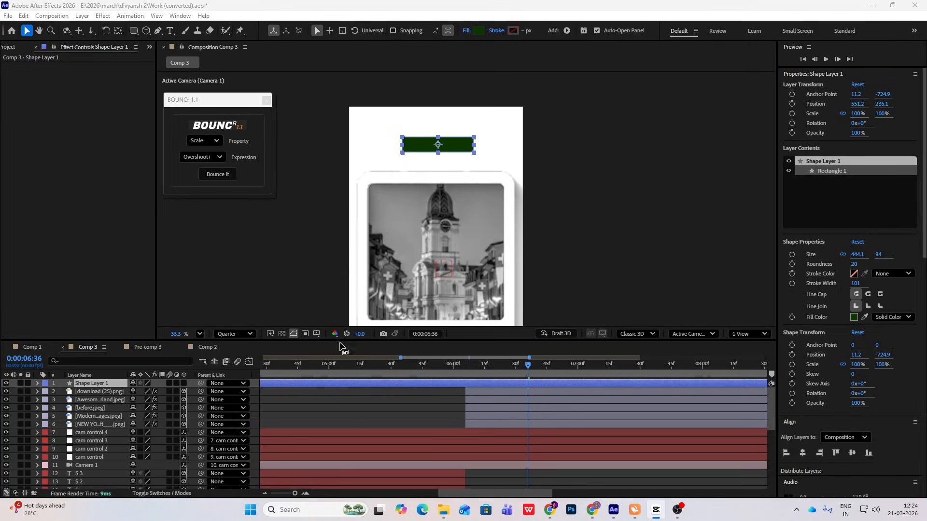
- Make the green rectangle layer 3D and move it down into the camera's current view, at about X 534.8, Y 3537.4
left_click(183, 383)
scroll(439, 204, "down", 6)
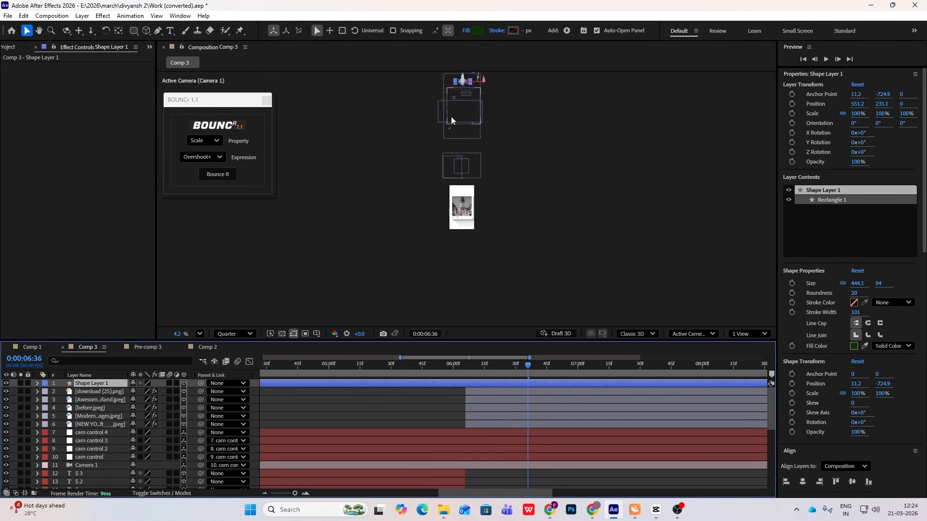
left_click_drag(463, 96, 463, 195)
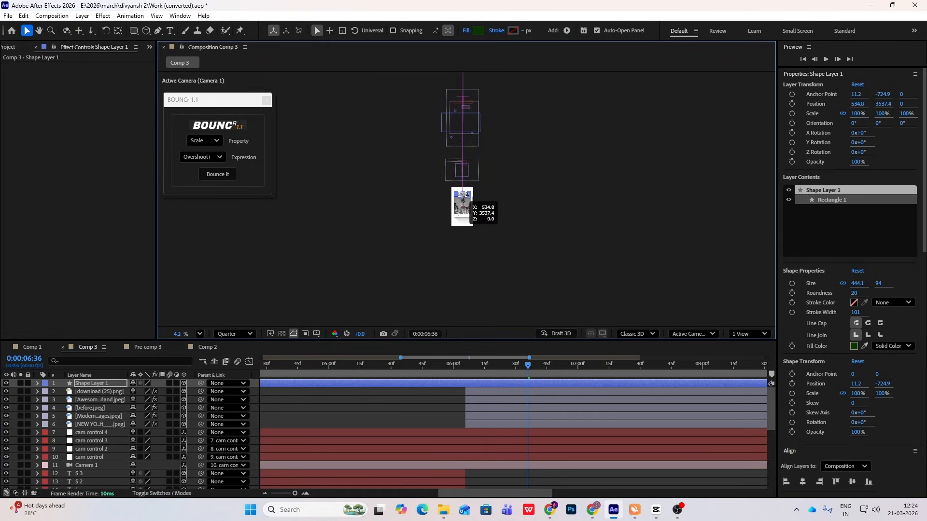
- Scale the green rectangle layer to 60% and move it up, clear of the post frame, at about X 543, Y 3457.7
scroll(464, 201, "up", 5)
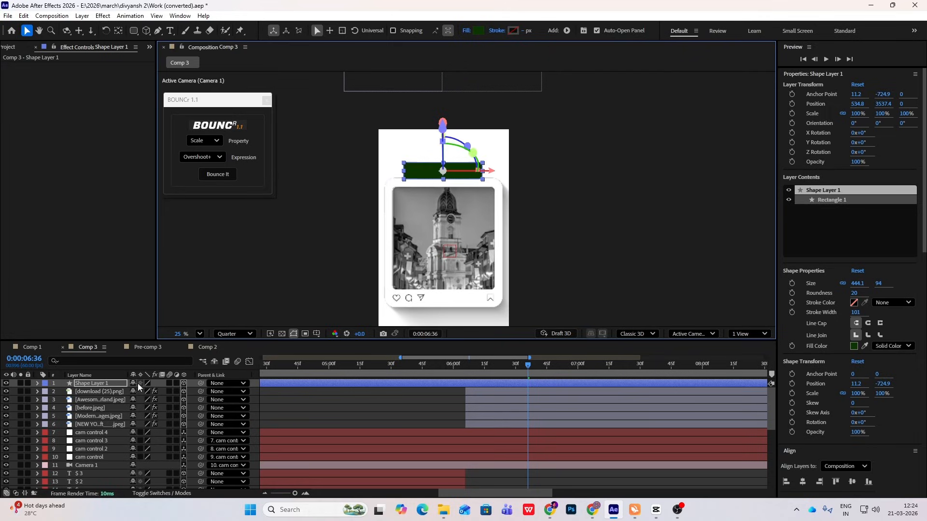
key("s")
left_click_drag(176, 394, 156, 394)
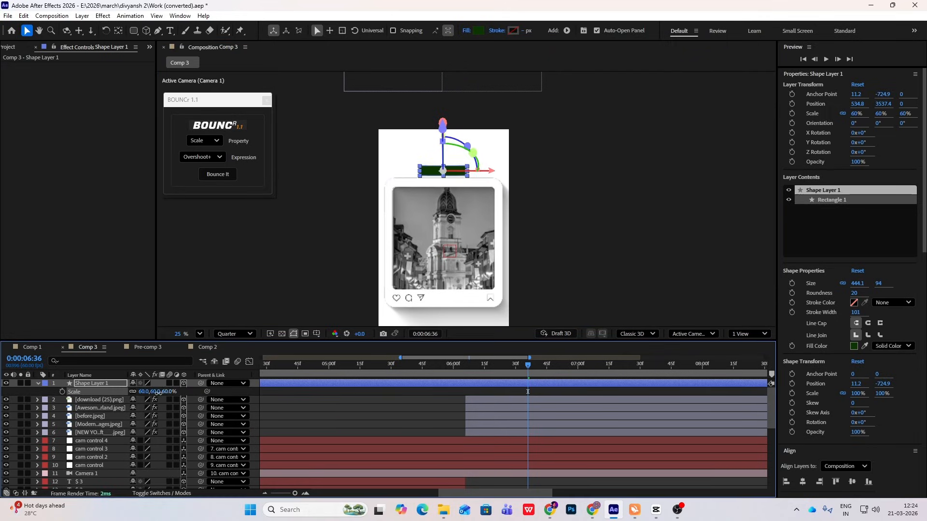
scroll(458, 198, "up", 1)
left_click_drag(439, 168, 441, 152)
scroll(458, 197, "down", 2)
- Add a "They post" text layer as a 3D layer with a white fill and the TT Fors Trial font
right_click(608, 165)
left_click(753, 183)
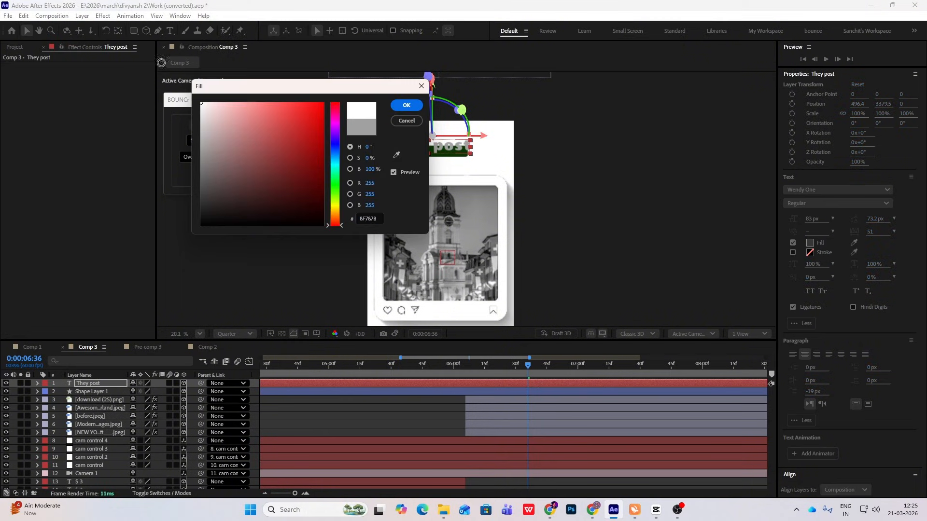
left_click(407, 105)
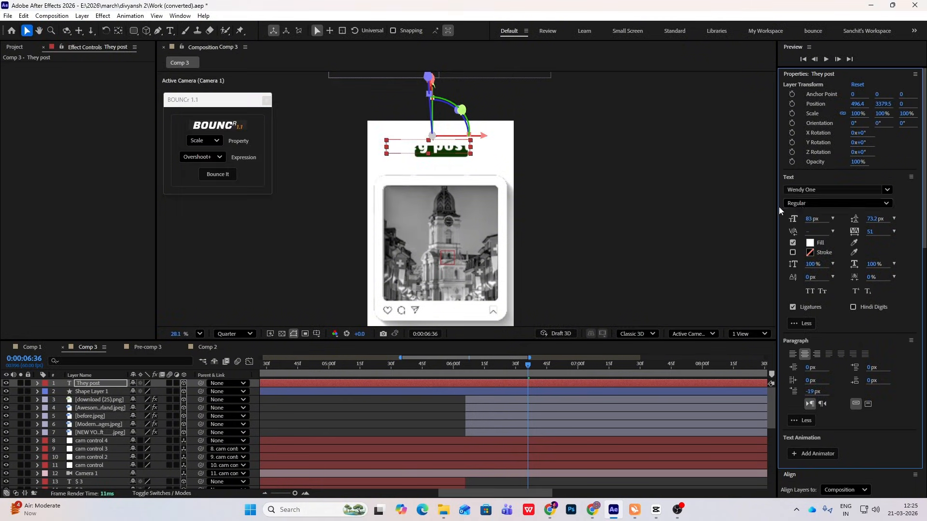
left_click(835, 195)
scroll(856, 248, "up", 1)
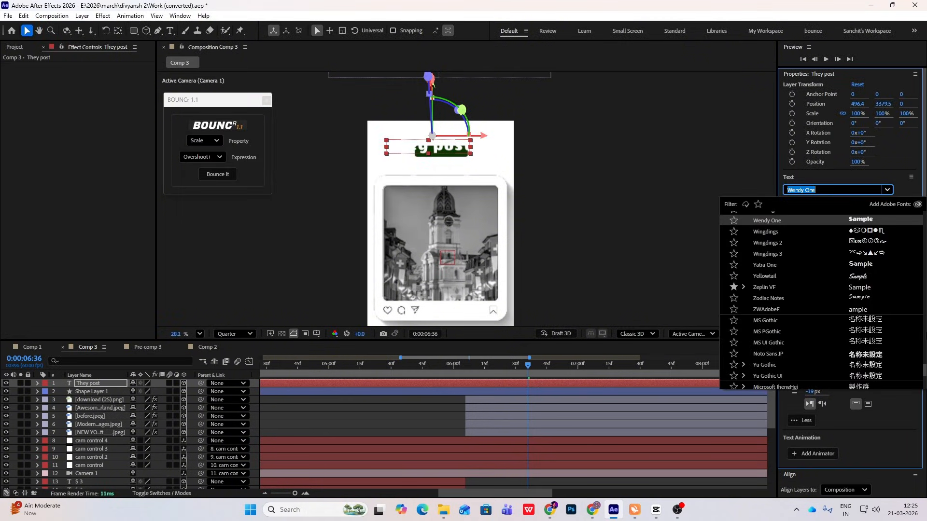
left_click_drag(923, 374, 924, 216)
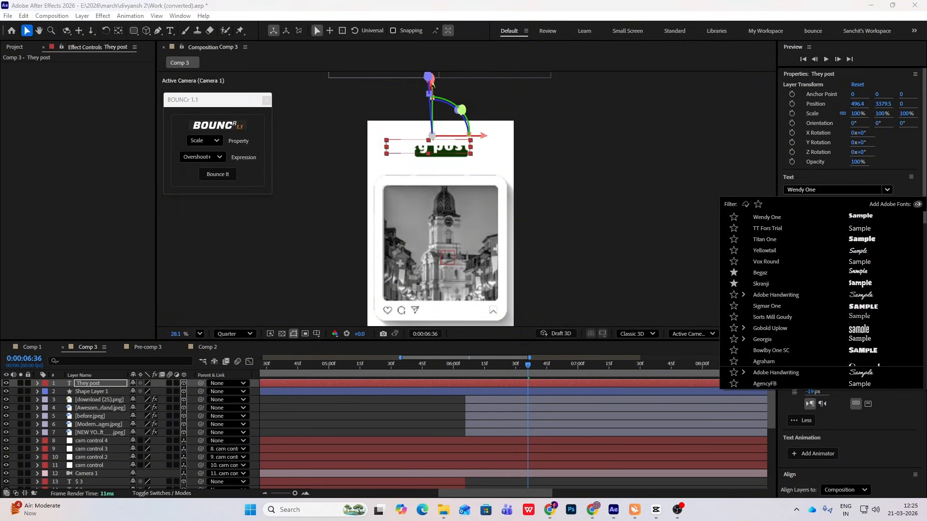
left_click(766, 230)
- Scale the "They post" text to 52%, centre its anchor point and place it in the middle of the green rectangle
left_click(100, 384)
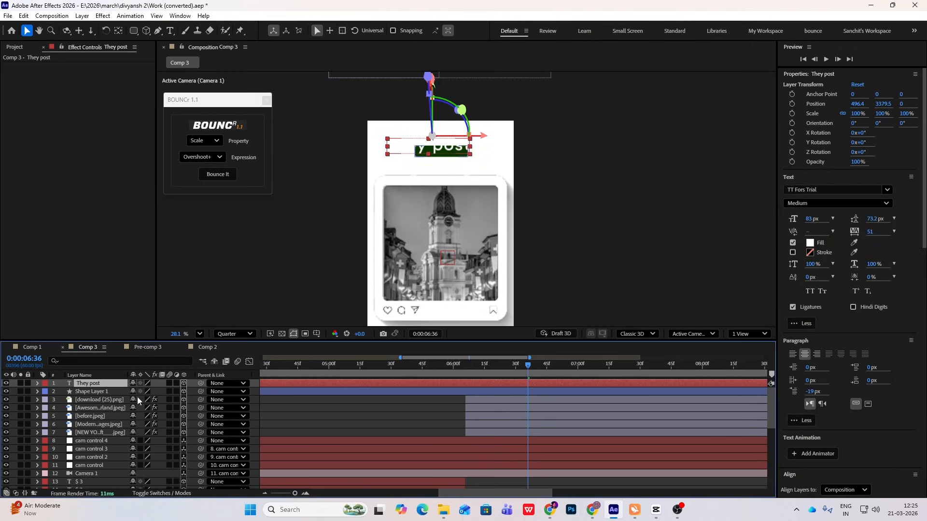
key("s")
left_click_drag(173, 394, 152, 395)
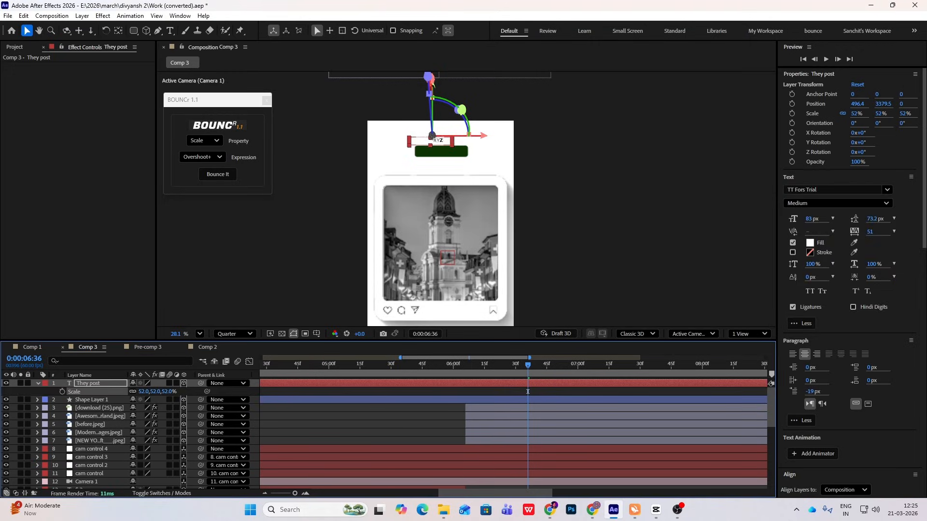
left_click_drag(433, 137, 442, 160)
key("ctrl+alt+Home")
scroll(429, 161, "up", 5)
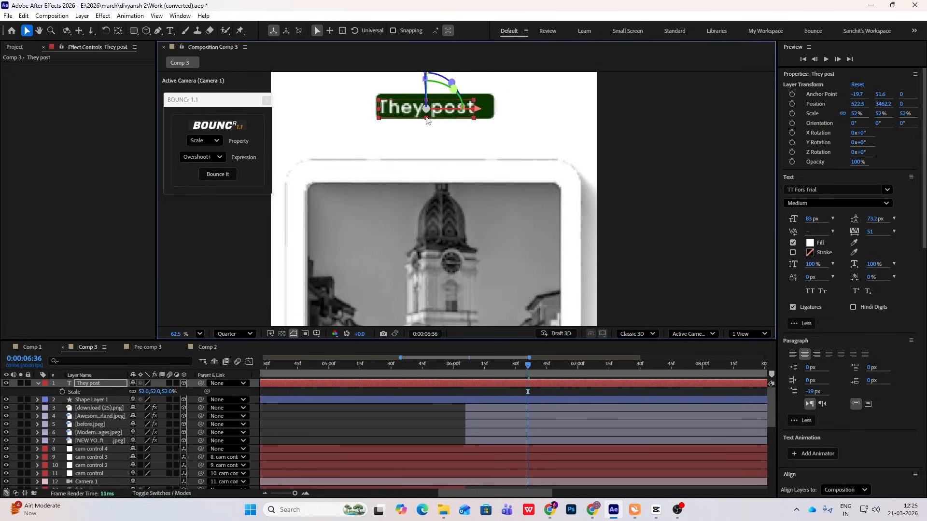
left_click_drag(426, 109, 439, 109)
scroll(440, 110, "down", 5)
left_click(667, 152)
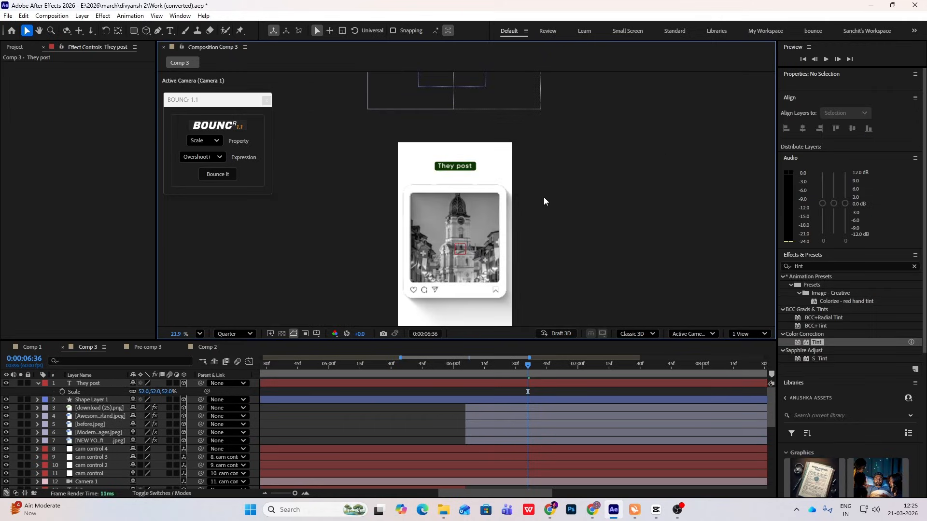
left_click(38, 384)
- Parent the "They post" text to the green rectangle layer and rename that shape layer as green box
left_click(105, 393)
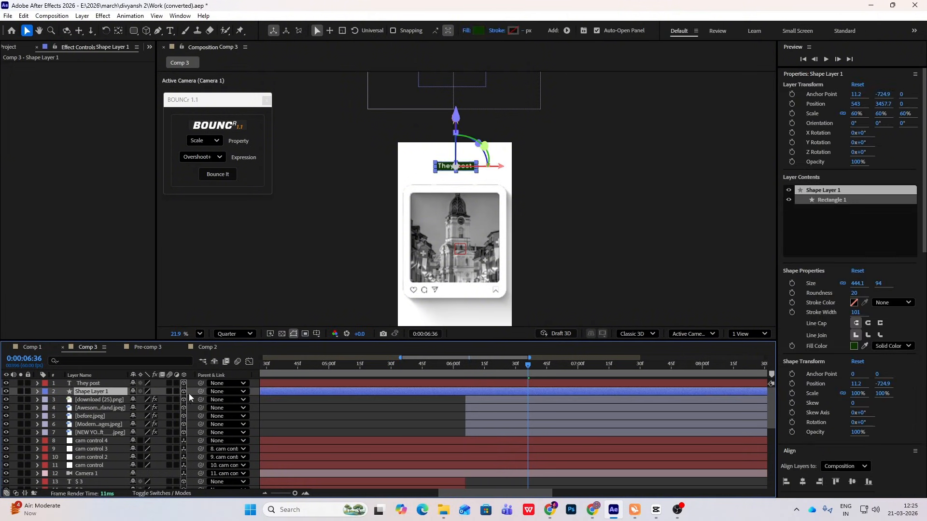
left_click(89, 384)
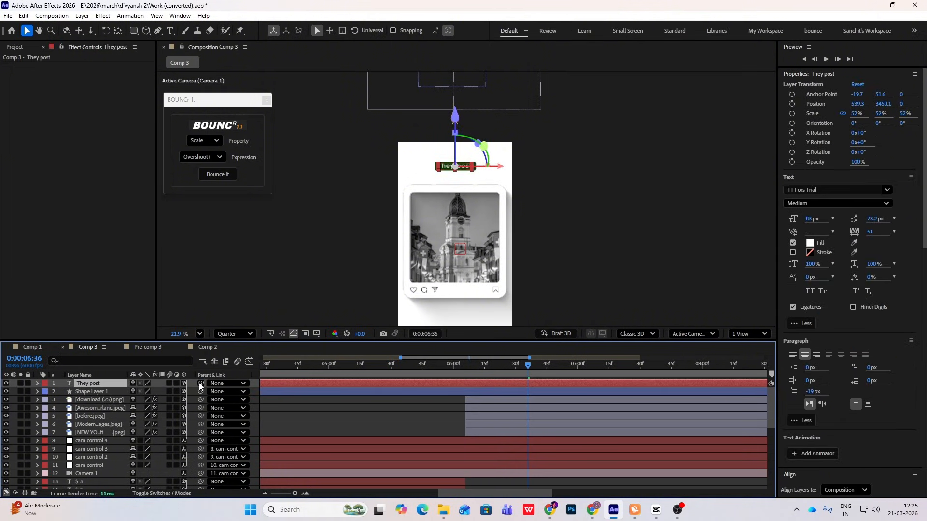
left_click_drag(201, 383, 103, 391)
left_click(103, 391)
key("Return")
type("gr")
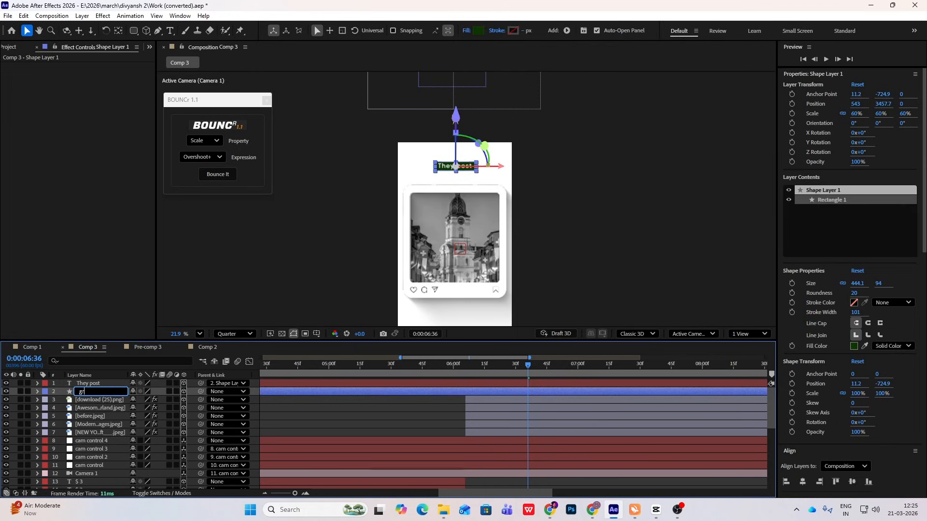
type("een box")
key("Return")
left_click(577, 236)
- Add an Inner Glow layer style to the green box layer with the glow colour 3F6B25
scroll(578, 237, "up", 3)
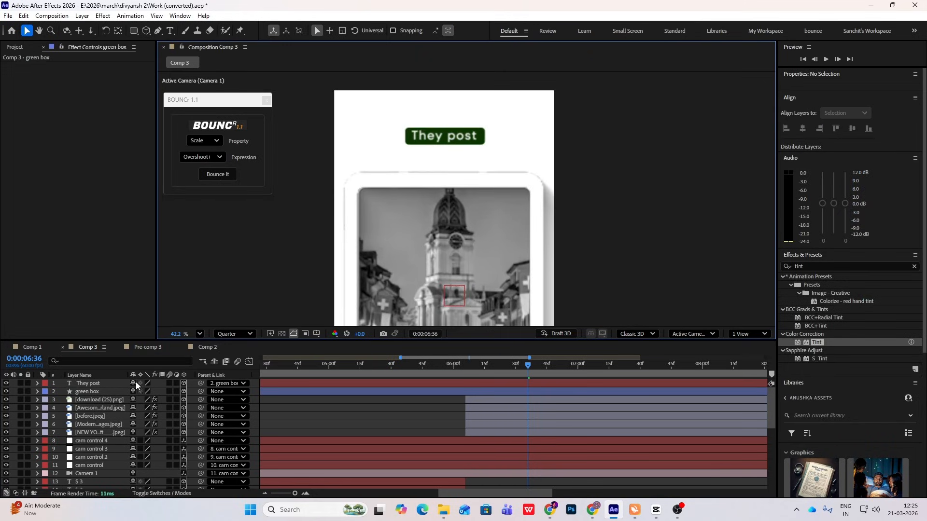
left_click(85, 391)
right_click(85, 391)
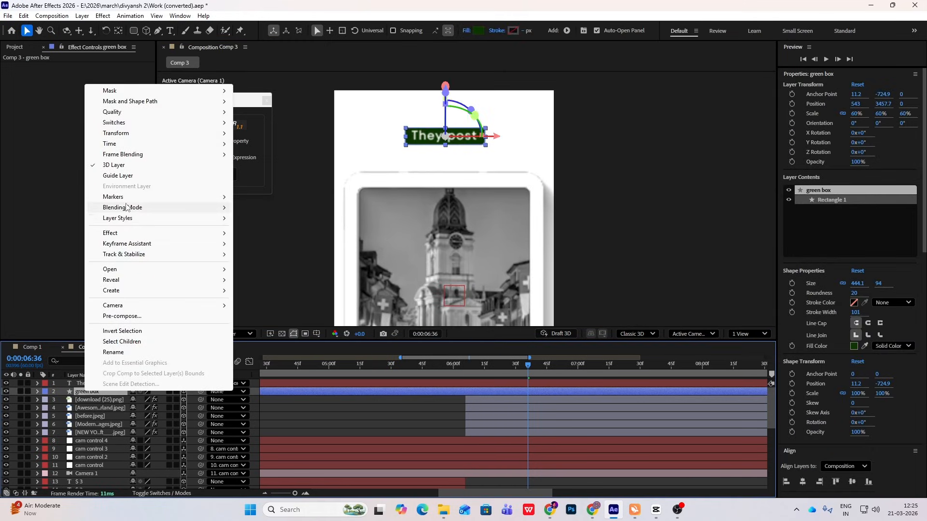
mouse_move(126, 218)
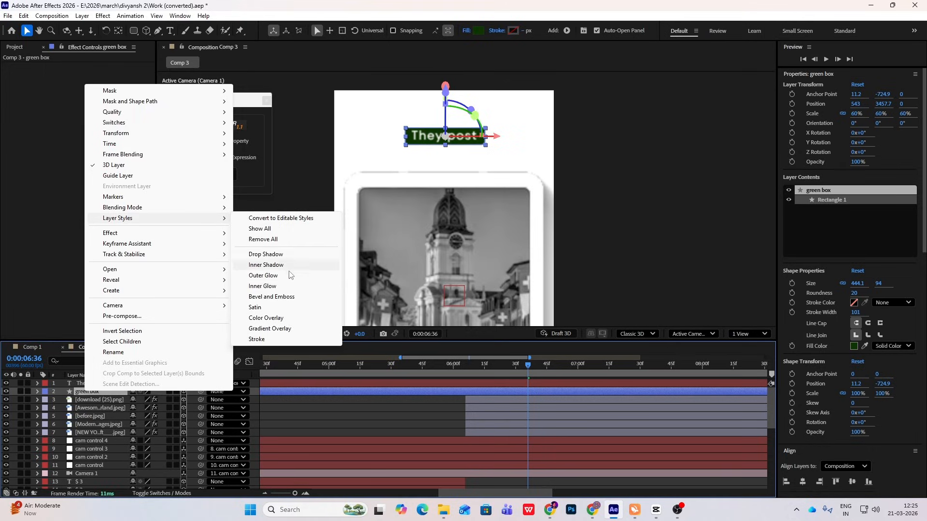
left_click(268, 285)
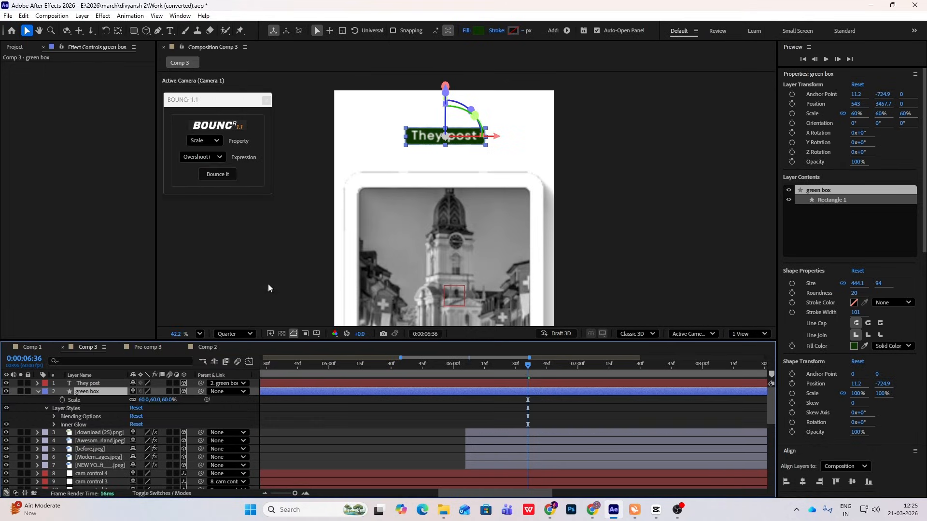
left_click(54, 425)
left_click(135, 424)
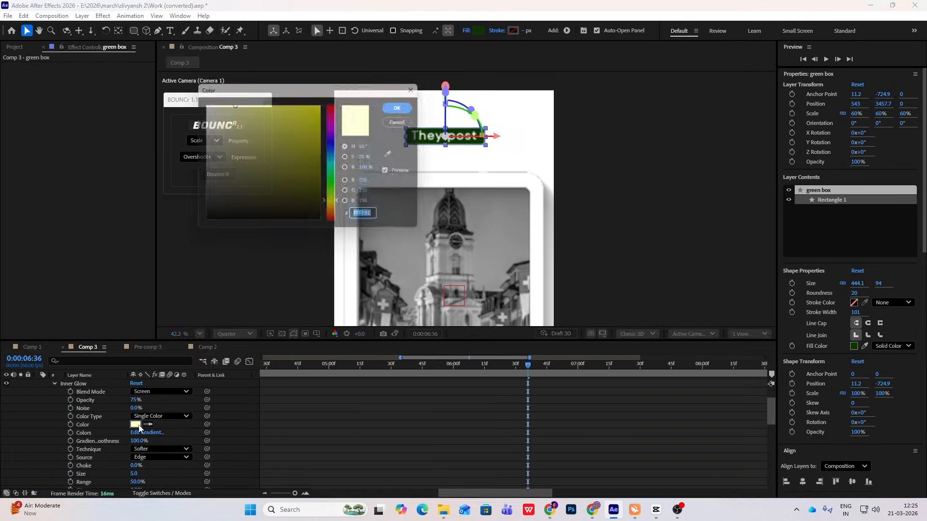
left_click_drag(260, 178, 281, 174)
left_click(342, 188)
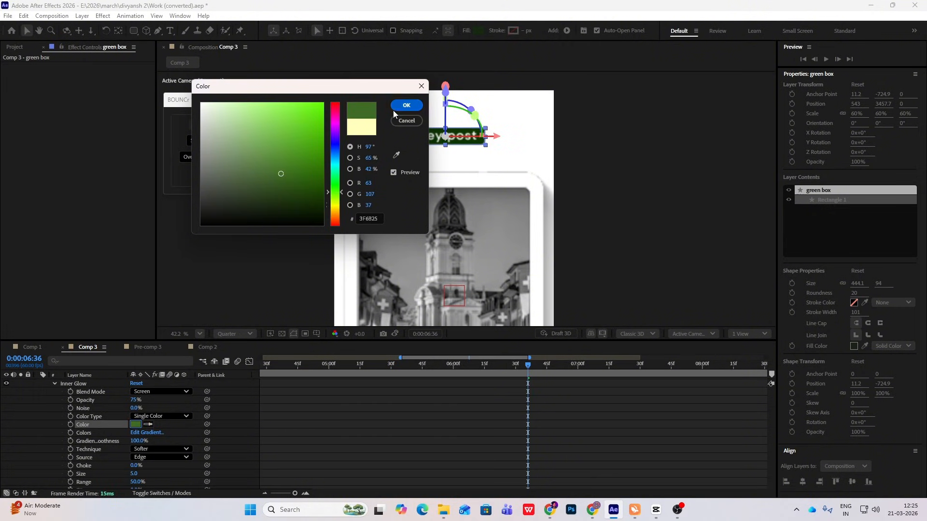
left_click(407, 105)
- Set the green box's Inner Glow size to 54, inspect the label up close and collapse the layer's properties
scroll(145, 449, "down", 2)
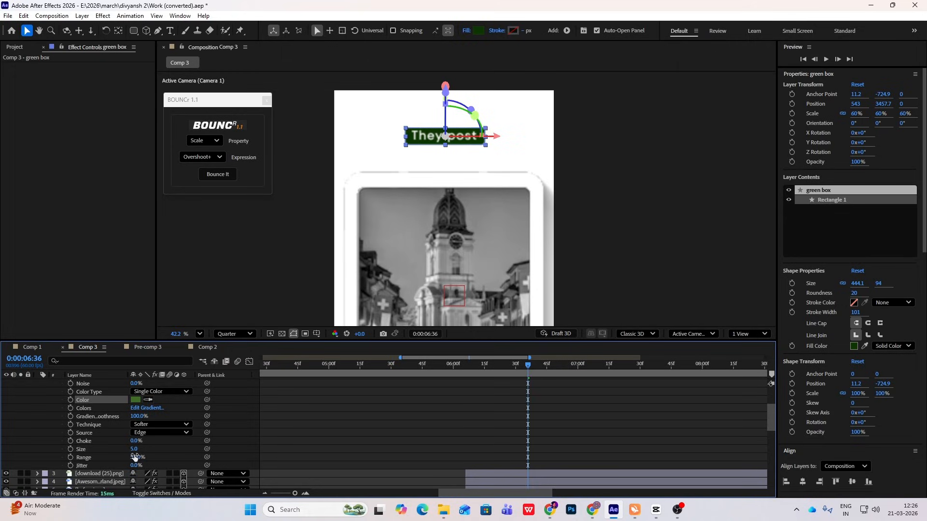
left_click_drag(135, 450, 158, 449)
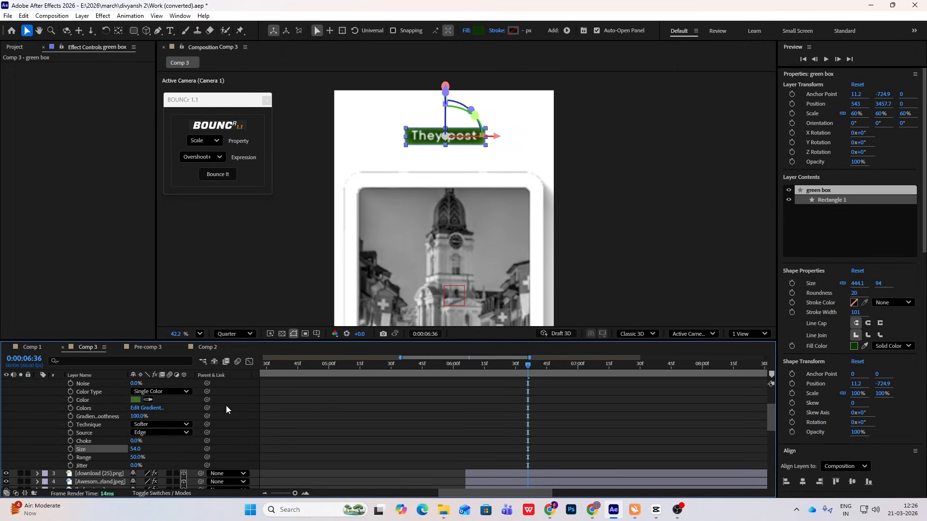
left_click(704, 210)
scroll(451, 156, "down", 1)
scroll(451, 156, "up", 2)
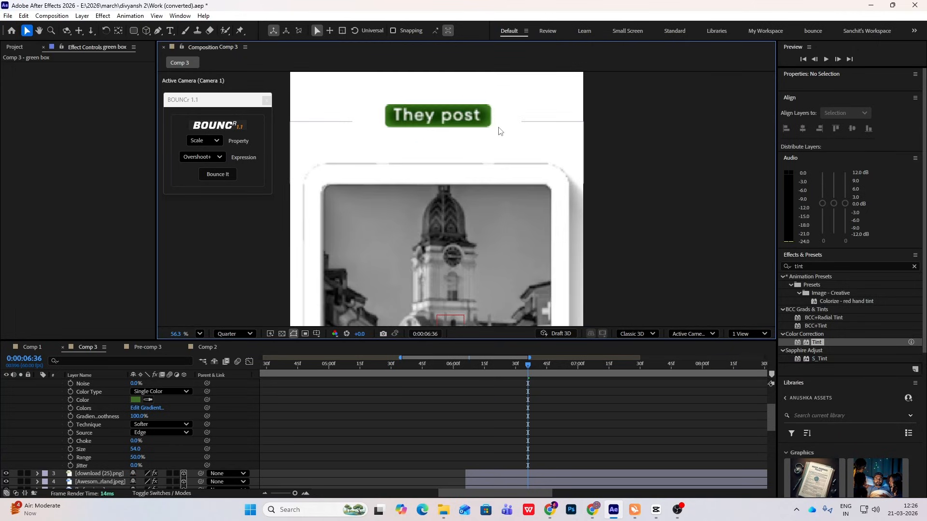
scroll(98, 398, "up", 5)
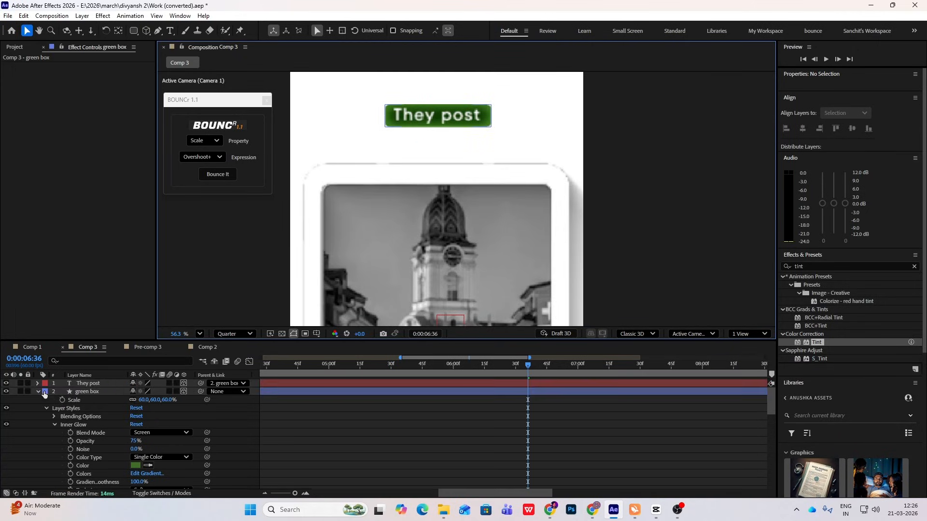
- Check the title in the CapCut reference and add a new text layer reading "Randomly" in After Effects
left_click(655, 511)
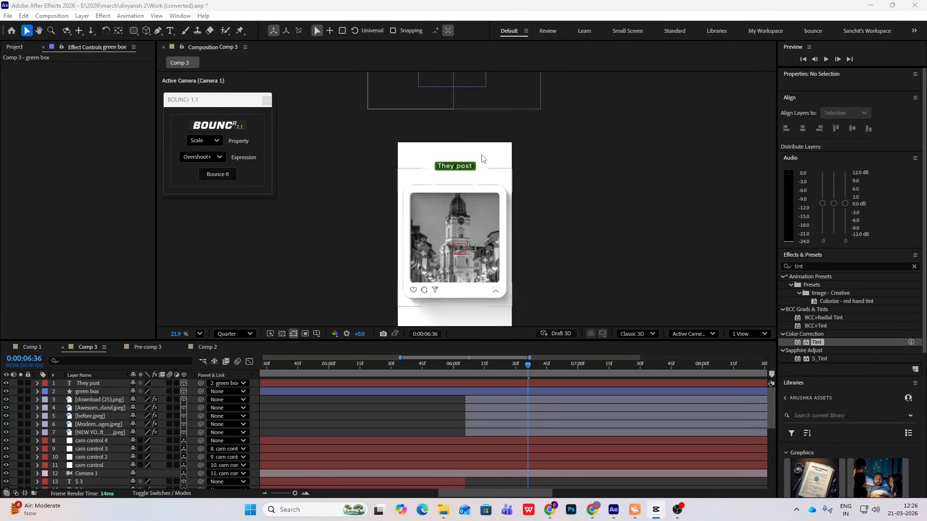
right_click(573, 196)
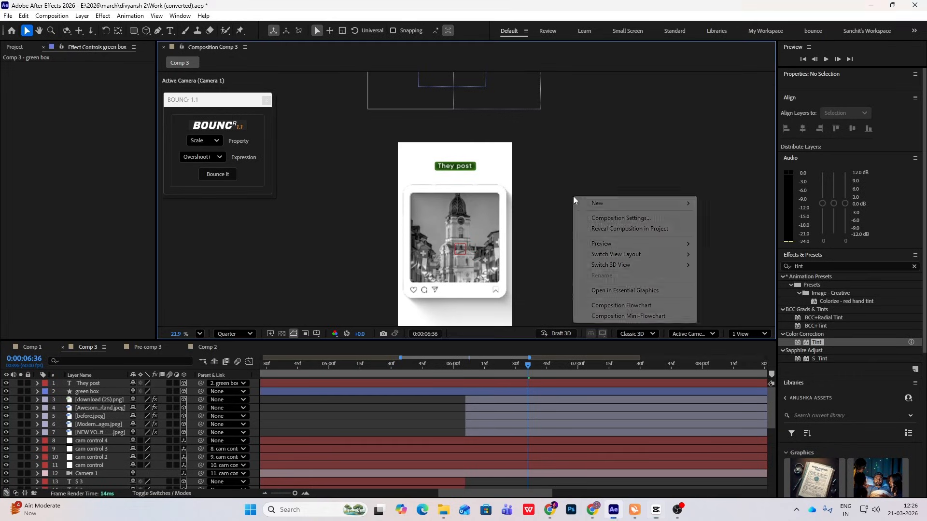
mouse_move(606, 205)
left_click(731, 218)
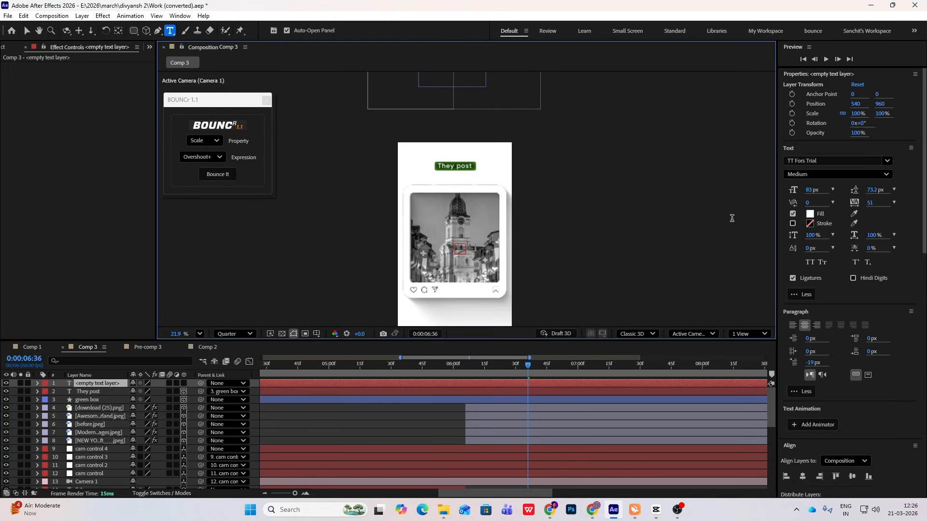
type("Randomly")
- Make the "Randomly" text layer 3D and move it just below the "They post" label, at about X 565.5, Y 3573.2
left_click_drag(455, 243, 456, 179)
left_click(183, 384)
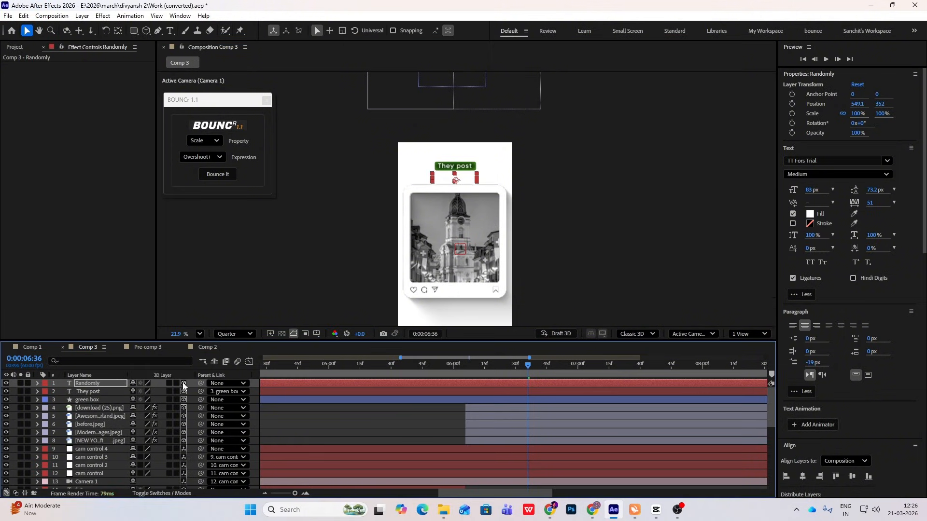
scroll(452, 194, "down", 4)
scroll(453, 121, "down", 2)
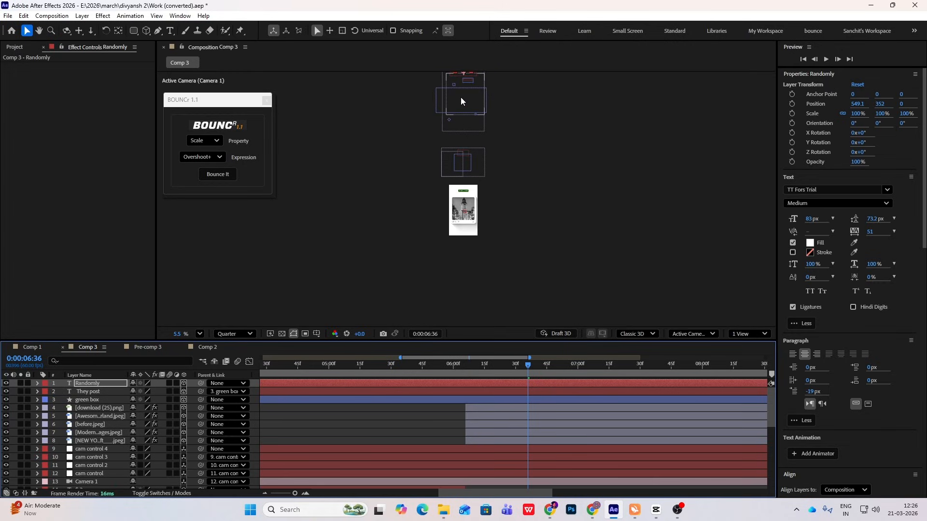
left_click_drag(464, 99, 465, 196)
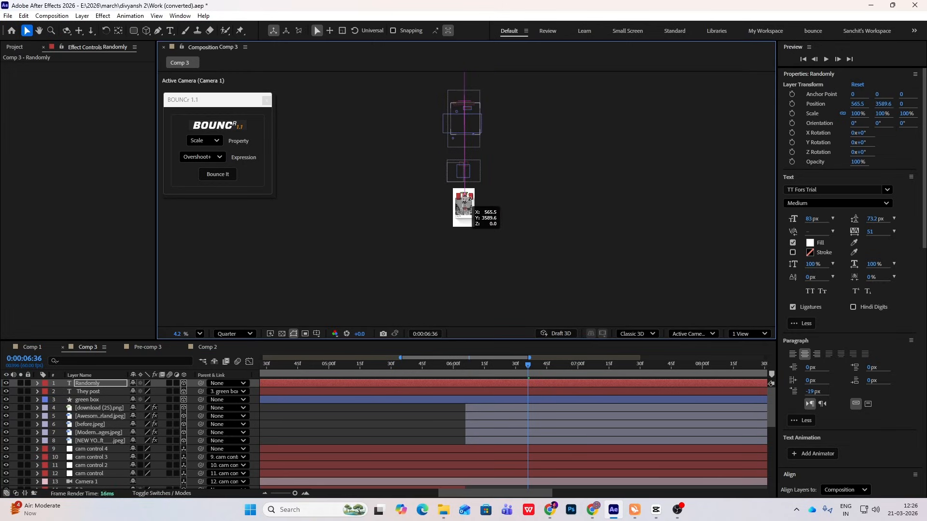
scroll(464, 203, "up", 6)
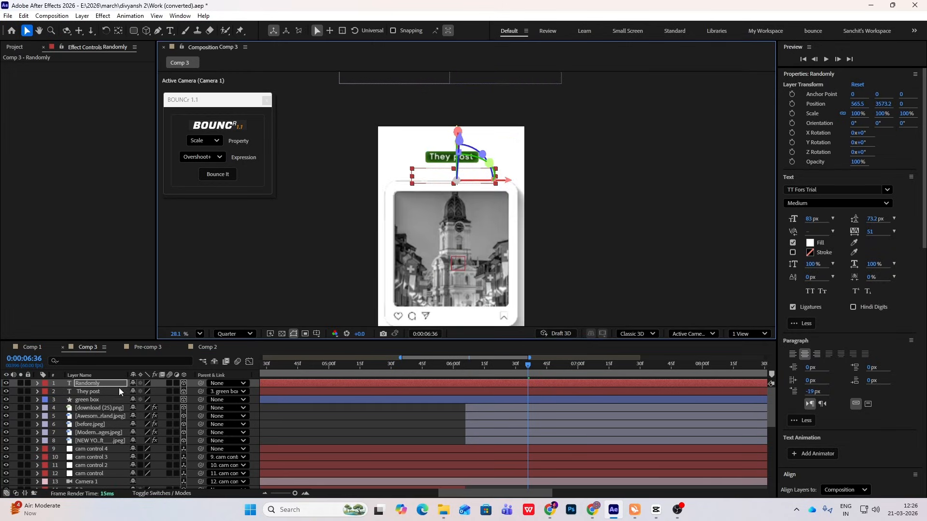
- Set the "Randomly" text's fill to black (000000) and scale it up slightly between the label and the post frame
left_click(810, 244)
left_click_drag(236, 180, 197, 229)
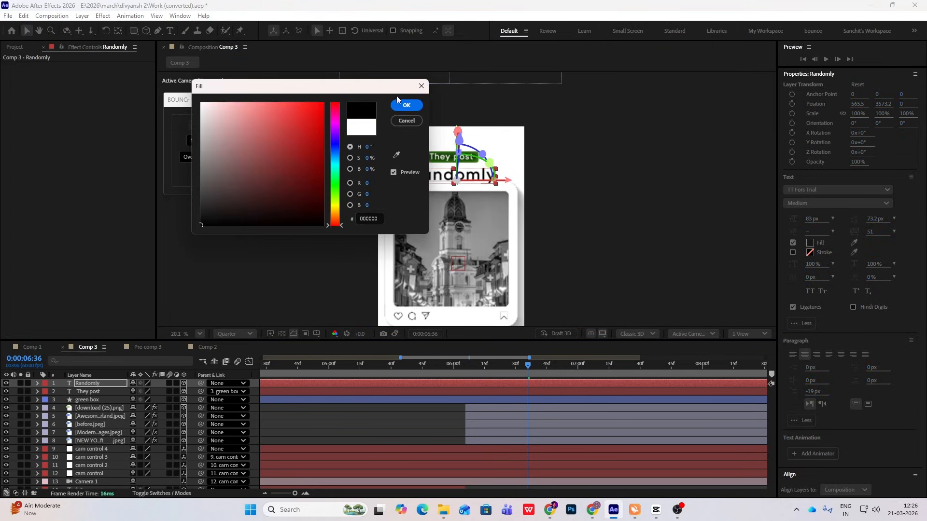
left_click(403, 107)
key("s")
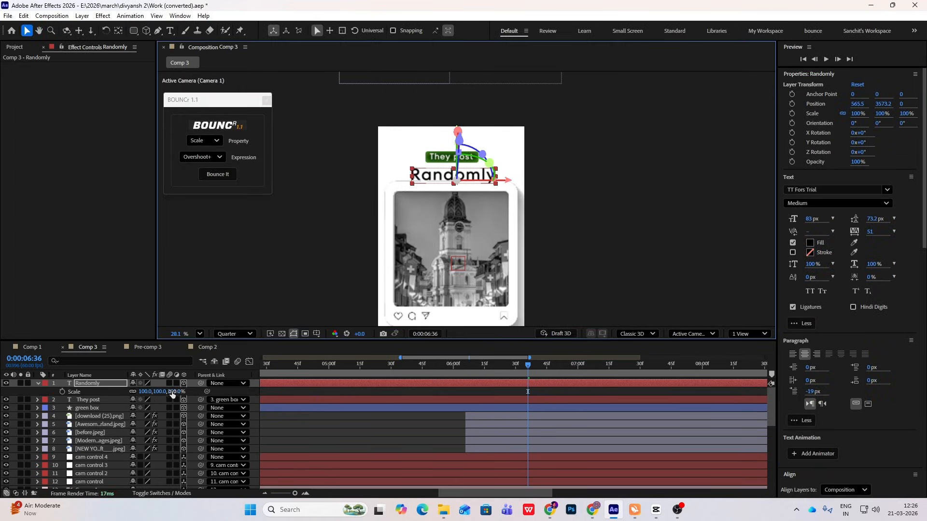
left_click_drag(145, 392, 193, 392)
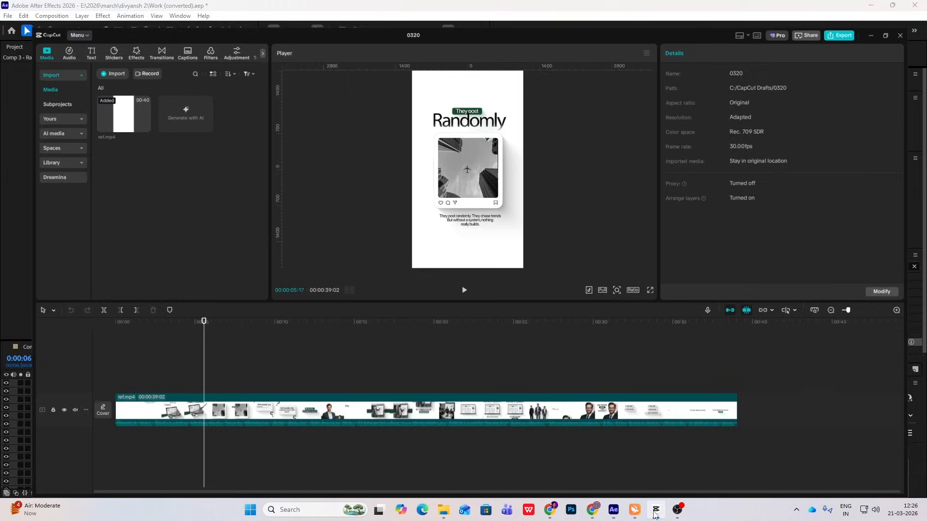
- Scrub the CapCut reference back to 00:00:04:16 to review the lead-in to the "Randomly" scene, and return to After Effects
key("alt+Tab")
left_click_drag(179, 359, 165, 360)
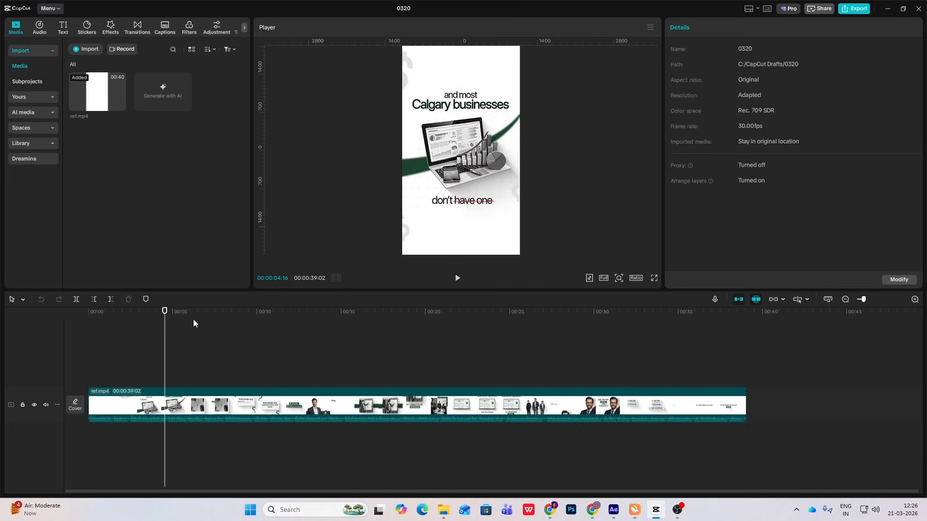
left_click(657, 516)
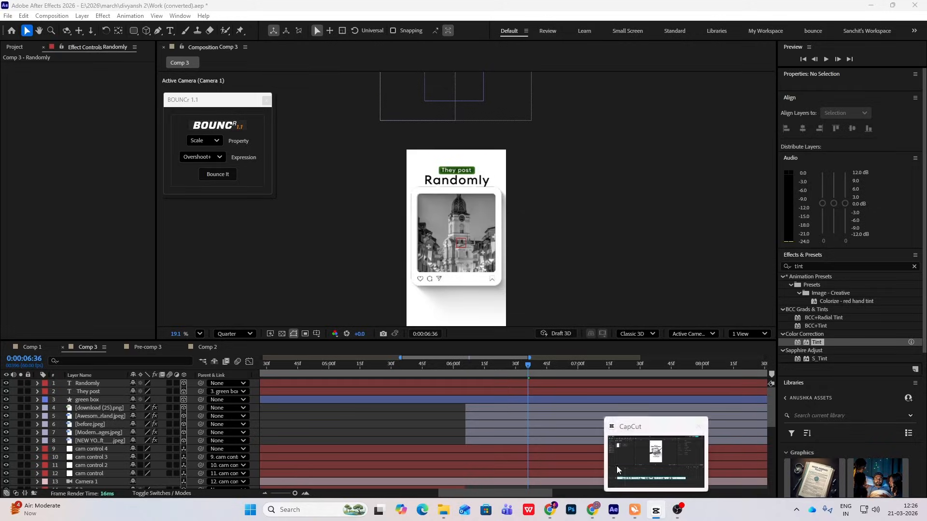
- Keyframe the Position of the "Randomly" and green box layers at 0:00:06:06 and 0:00:07:28 with their current placement
left_click_drag(529, 374, 466, 374)
left_click(97, 400)
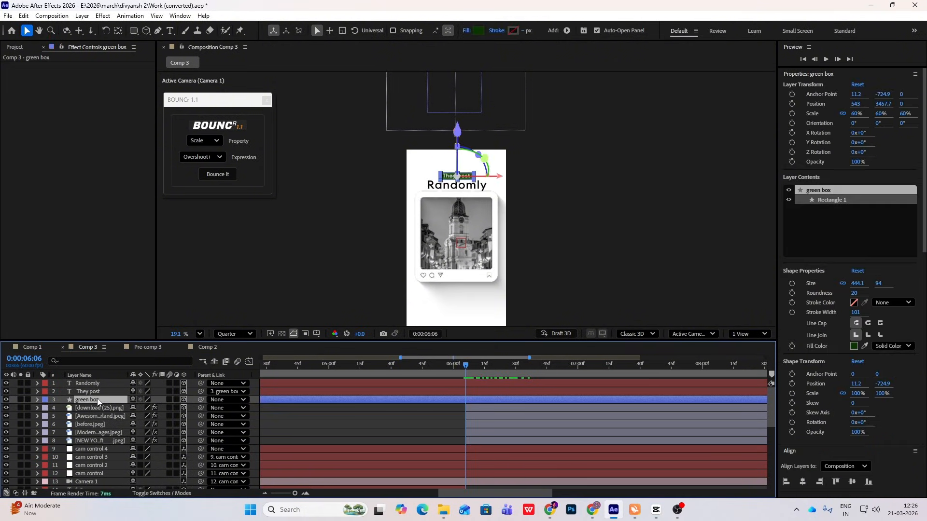
left_click(98, 383, "ctrl")
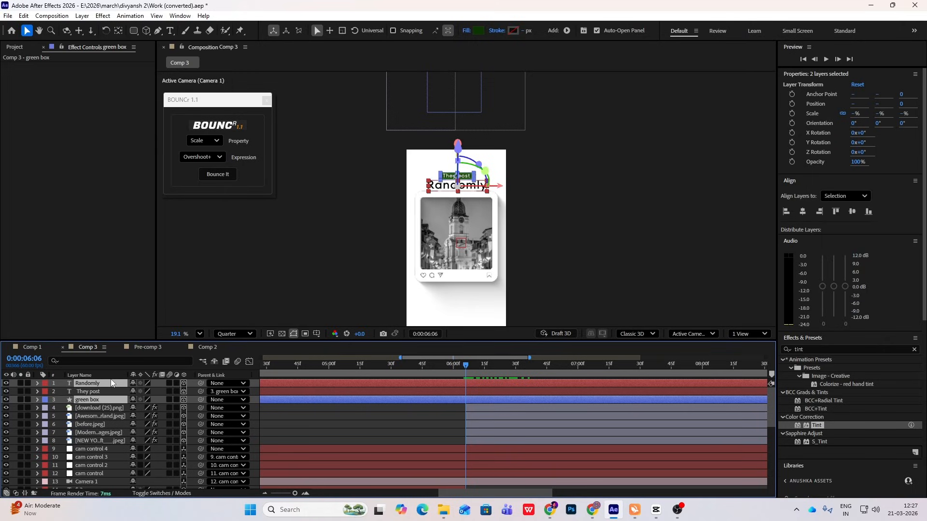
key("alt+shift+p")
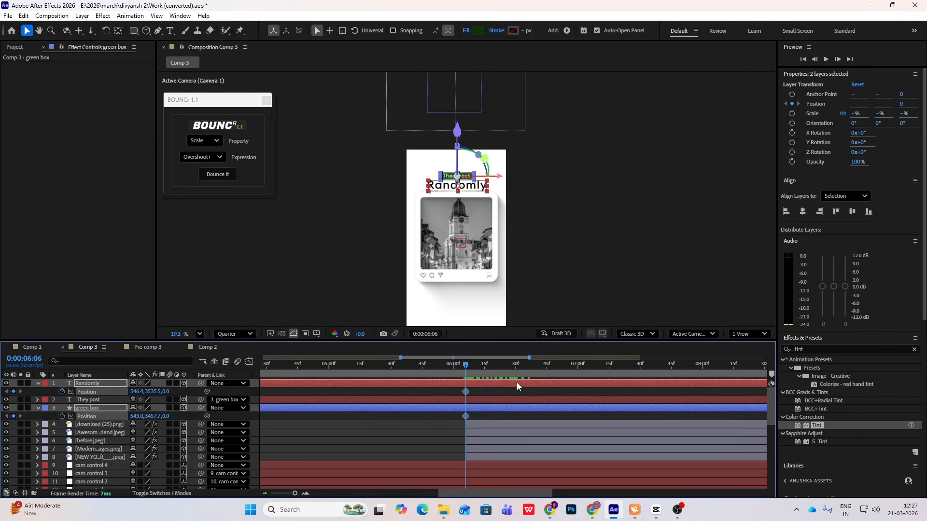
left_click_drag(468, 366, 643, 417)
left_click(14, 392)
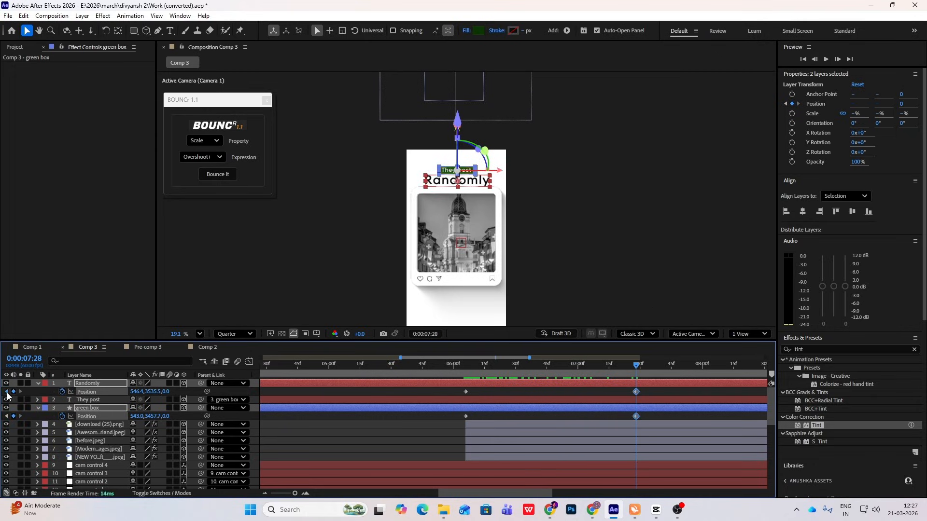
- At the 0:00:06:06 keyframe, move the green box off-frame right to about X 1152, Y 3473, and "Randomly" off-frame left to about X -124, Y 3563
left_click(6, 392)
left_click(39, 391)
left_click(94, 408)
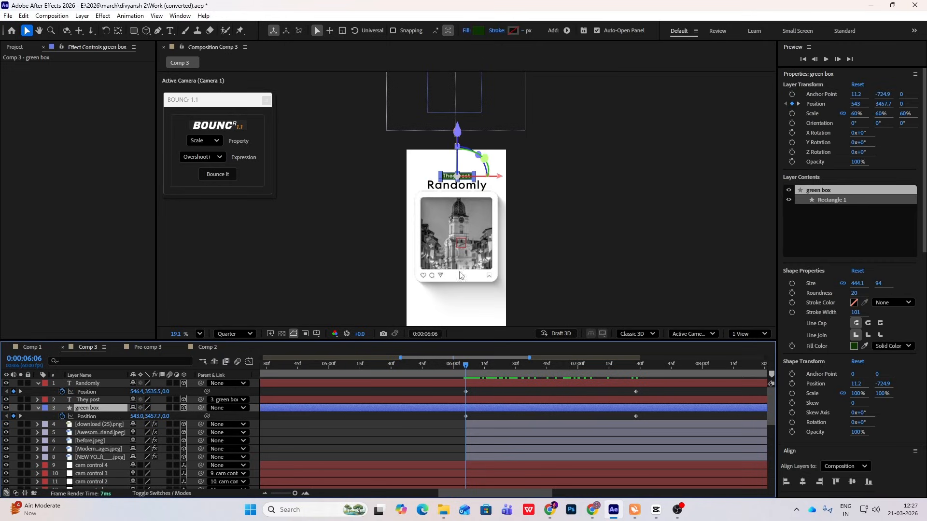
left_click_drag(456, 190, 531, 193)
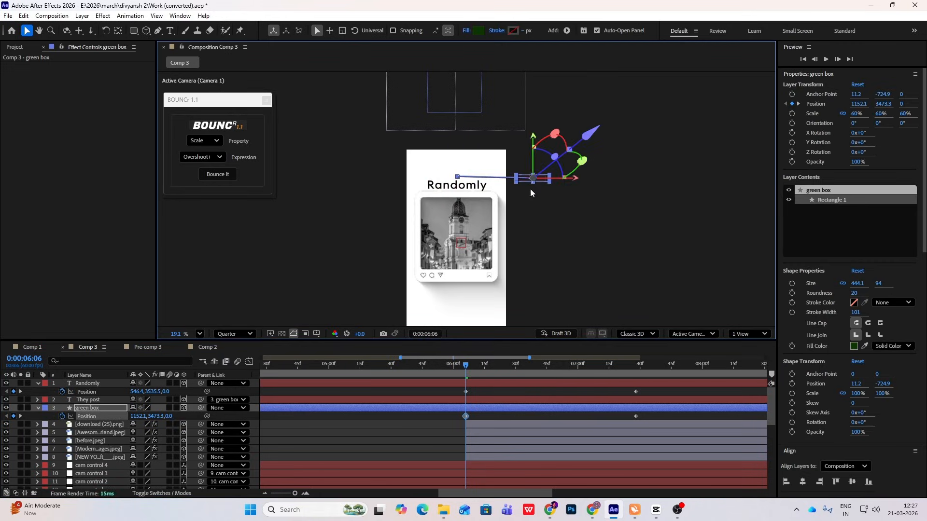
left_click(82, 389)
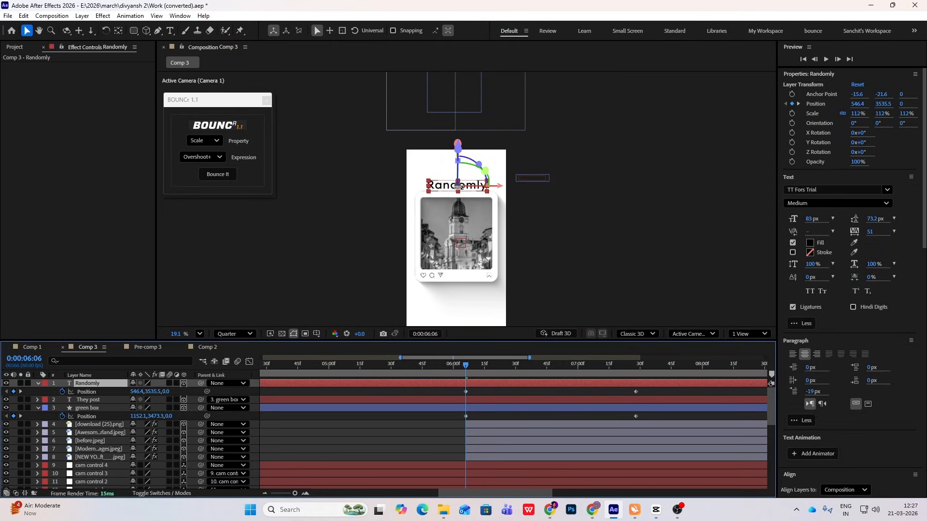
left_click_drag(456, 190, 372, 191)
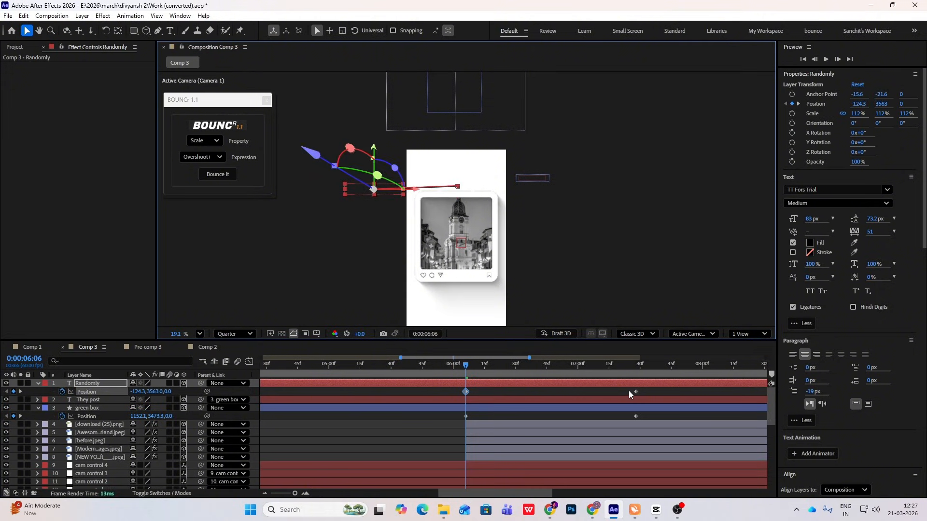
- Easy Ease the Position keyframes of both layers and lengthen the final keyframes' ease in the speed graph so the motion slows gradually
left_click_drag(645, 392, 430, 416)
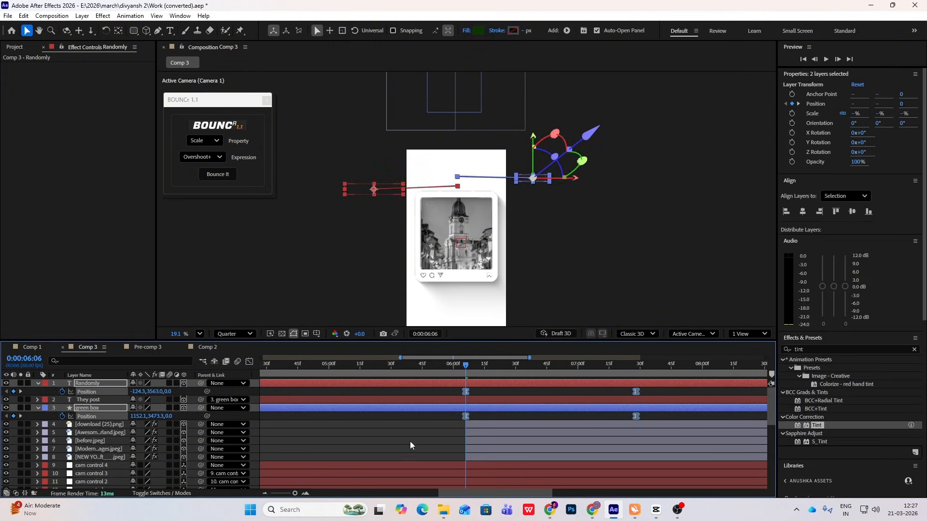
left_click(249, 362)
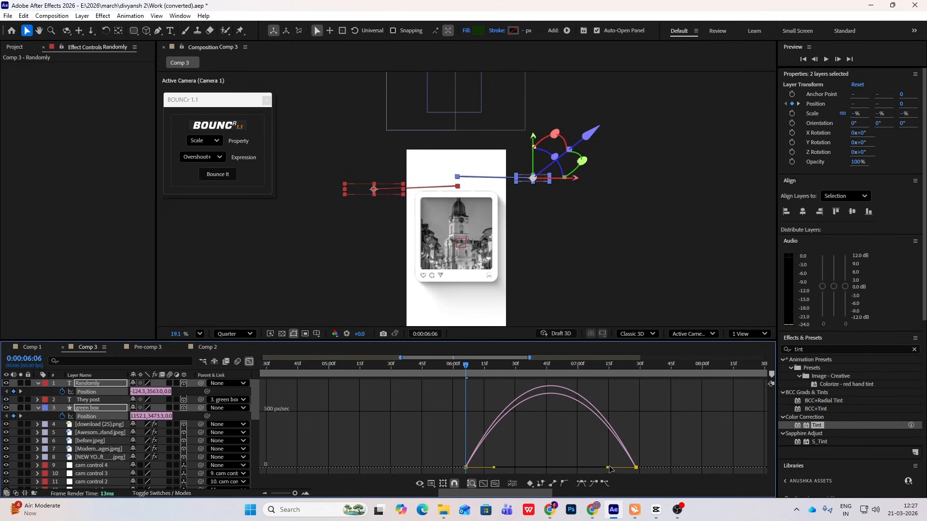
left_click_drag(610, 469, 525, 469)
left_click(249, 362)
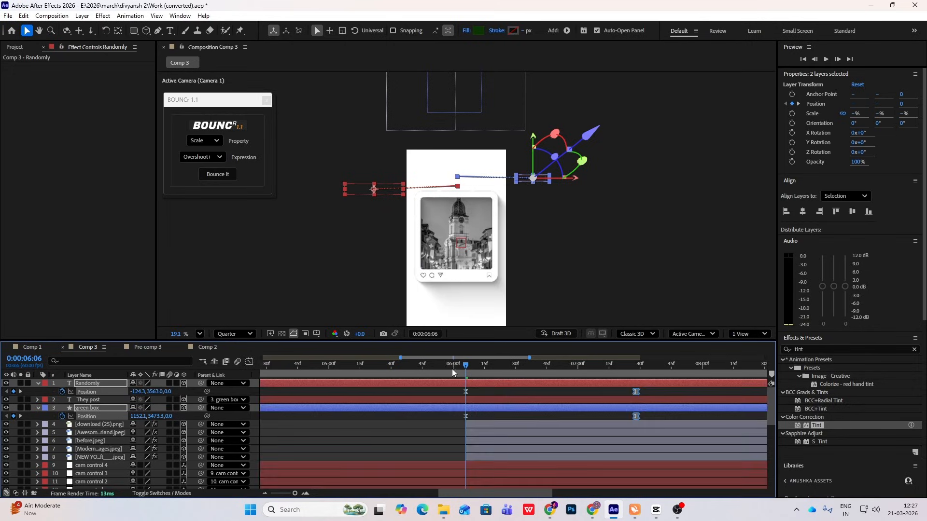
- Preview the slide-in and shift the starting Position keyframes of both layers earlier, to about 0:00:05:35
key("space")
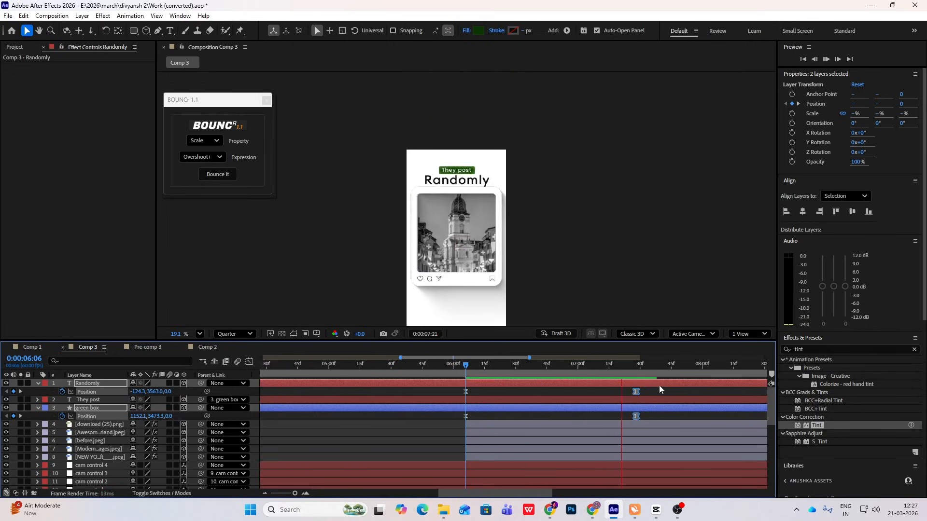
key("space")
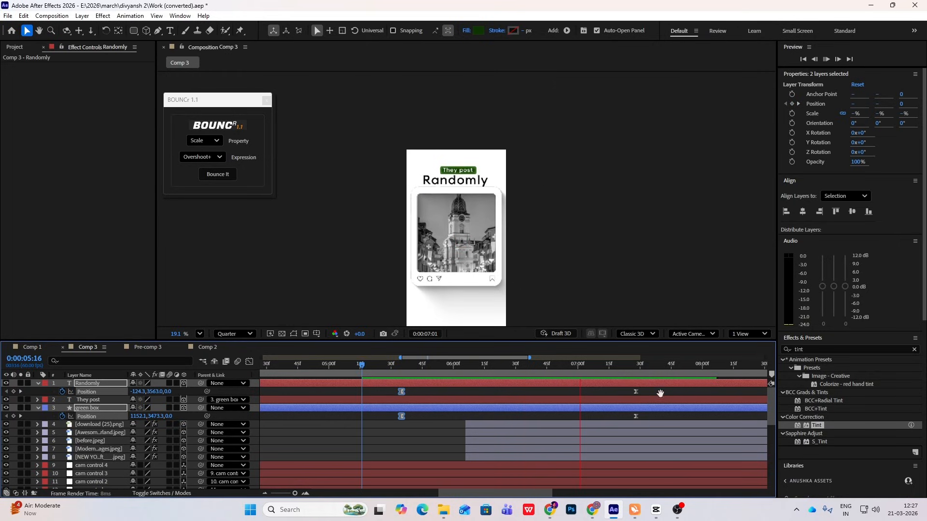
key("space")
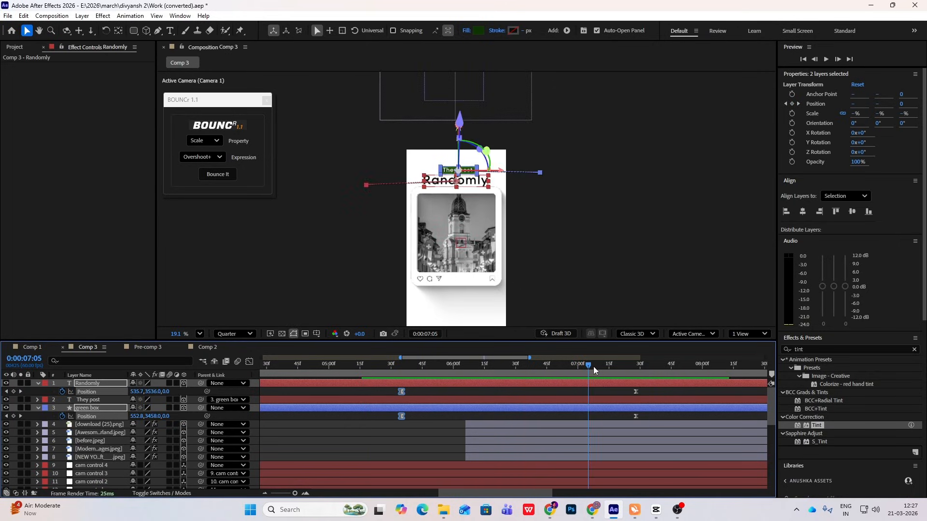
- Trim the start of the "Randomly", "They post" and green box layers to 0:00:06:06
left_click_drag(593, 366, 465, 370)
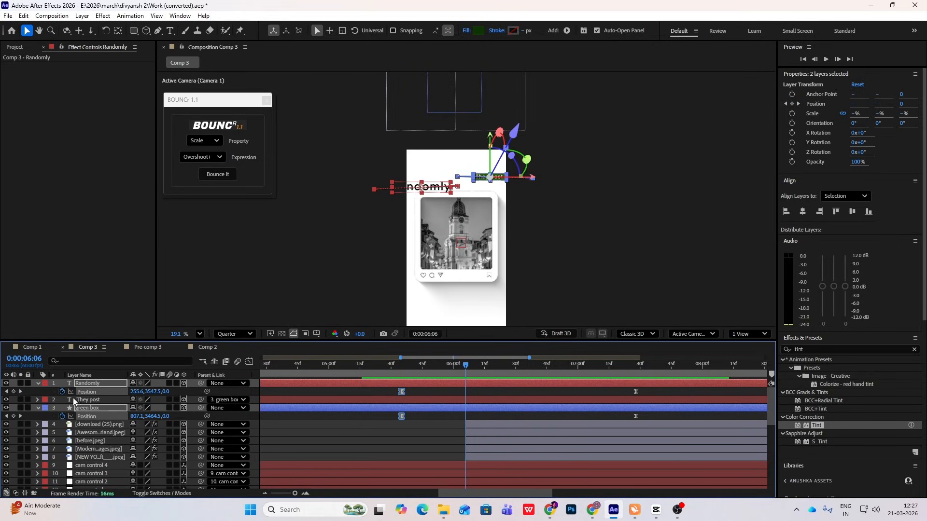
left_click(38, 383)
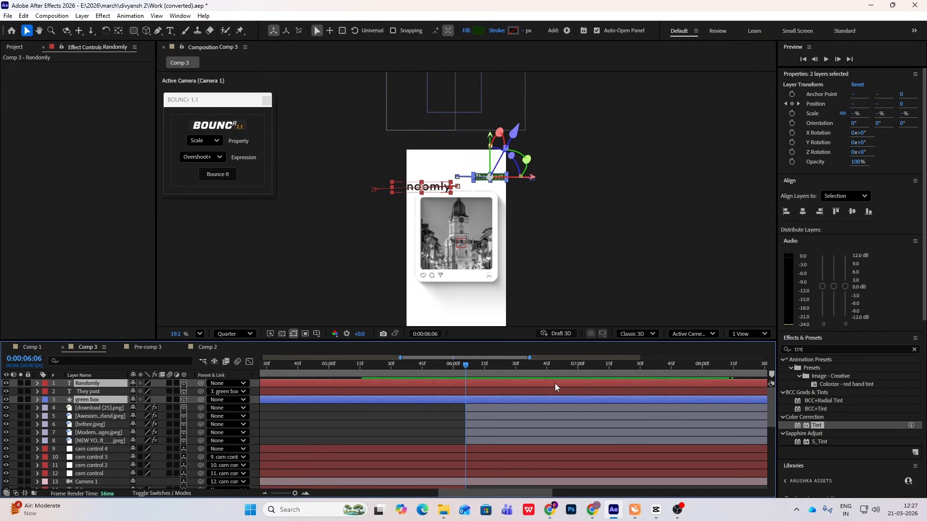
key("alt+bracketleft")
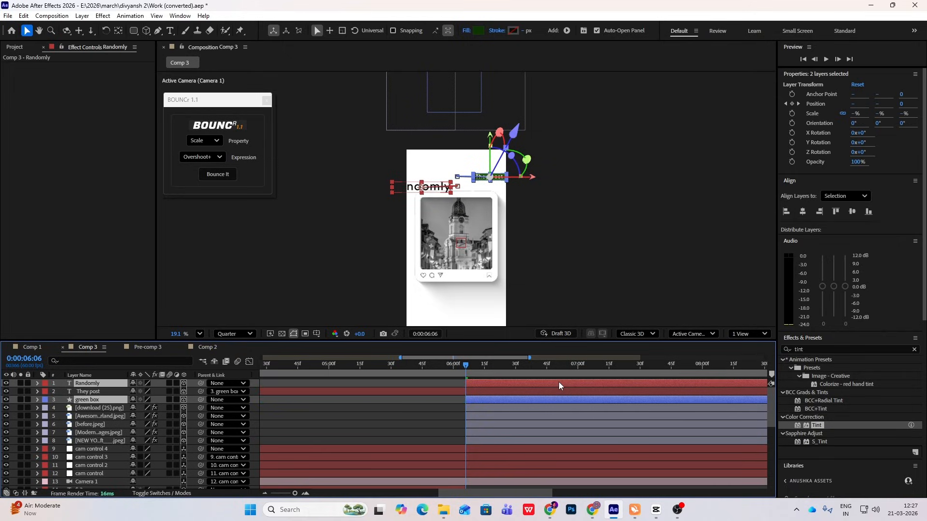
left_click(473, 392)
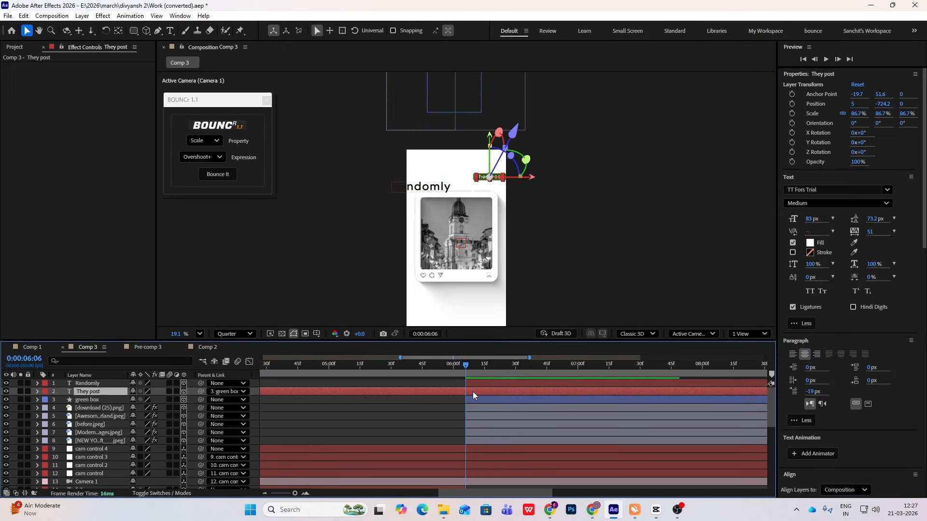
key("alt+bracketleft")
- Preview the title slide-in from 0:00:06:00 and compare it with the scene in the CapCut reference
key("space")
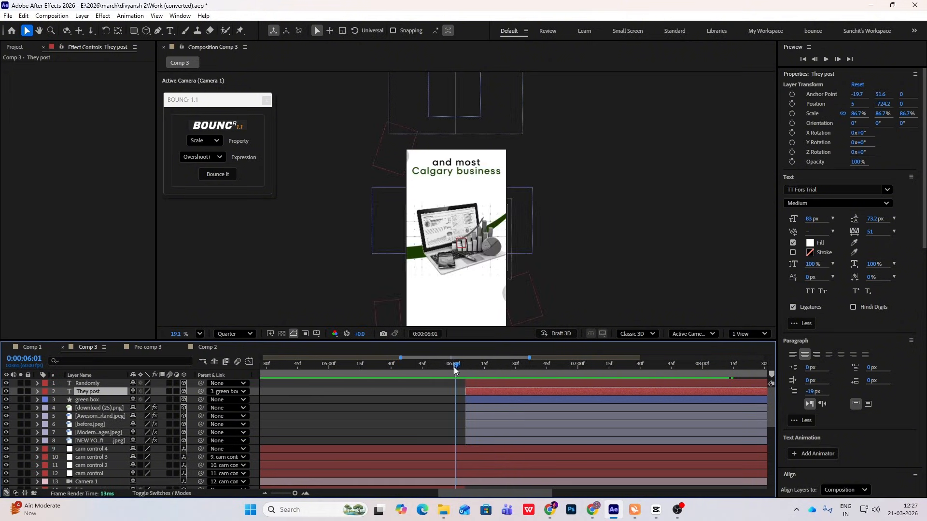
left_click(454, 374)
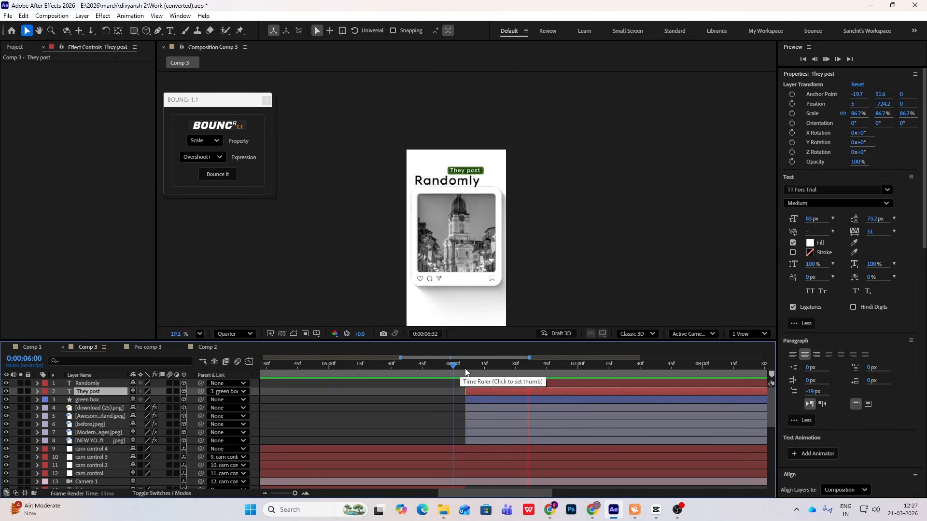
key("alt+Tab")
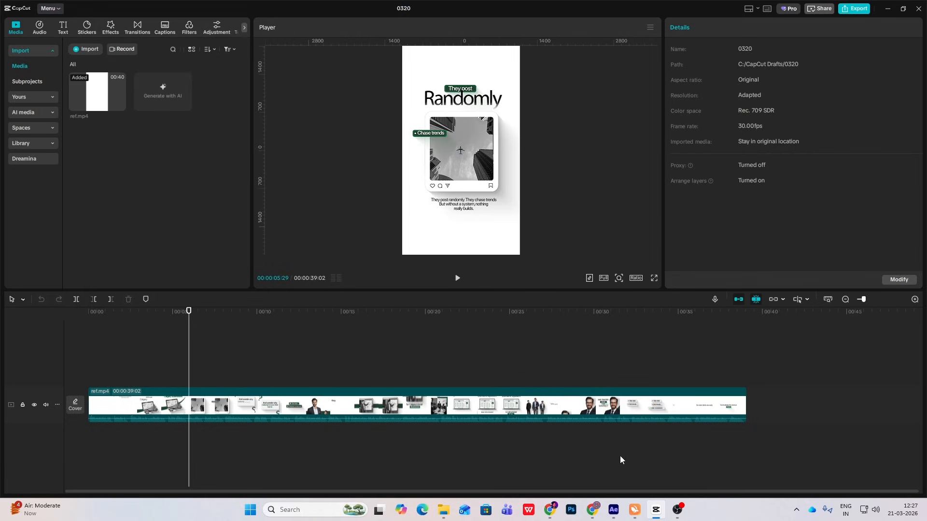
left_click(652, 506)
- Trim the end of the "Awesome Things to Do in Morges, Switzerland" image to 0:00:06:16, ten frames after it starts
mouse_move(463, 365)
left_mouse_down()
mouse_move(550, 389)
mouse_move(465, 366)
left_mouse_up()
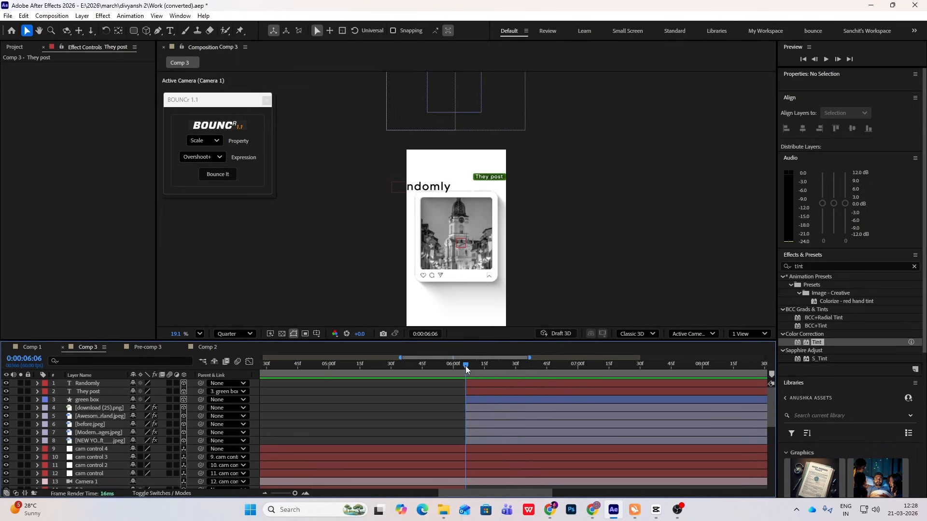
left_click(103, 415)
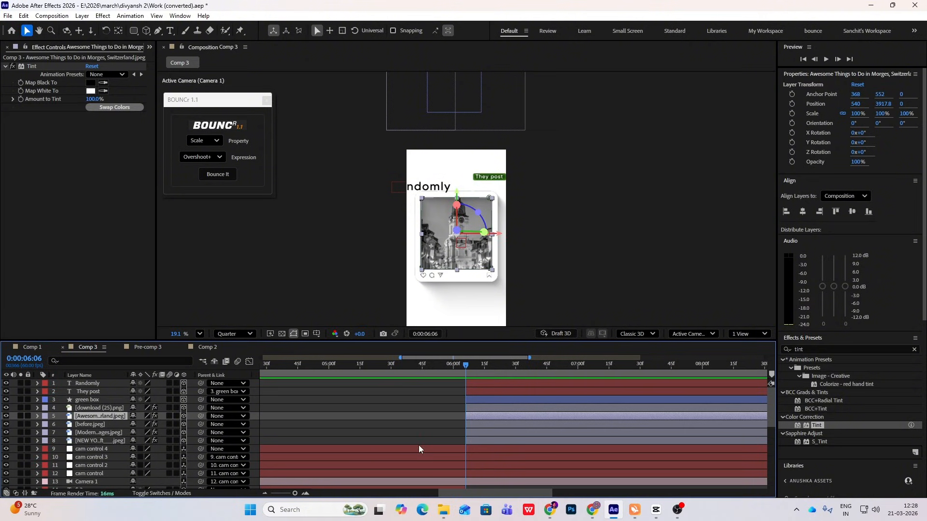
key("space")
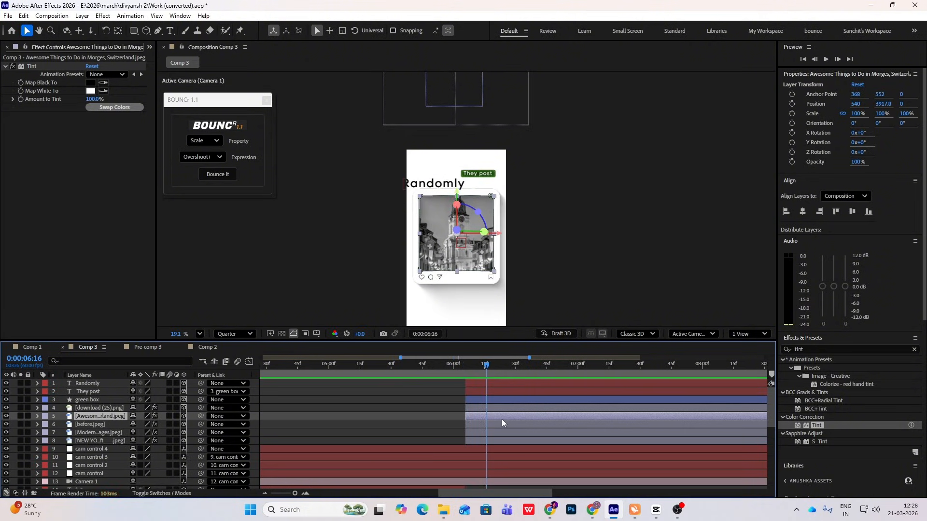
key("alt+bracketright")
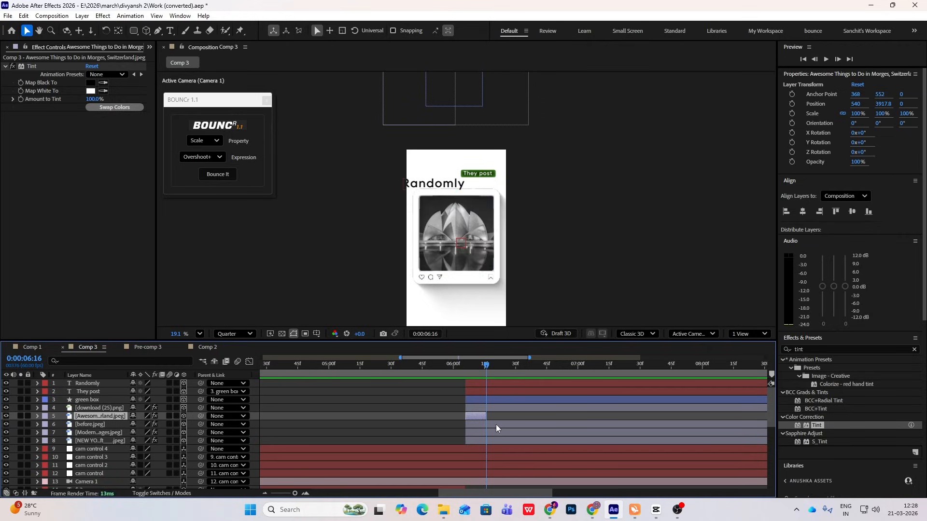
- Trim before.jpeg to run from 0:00:06:16 to 0:00:06:26
left_click(497, 425)
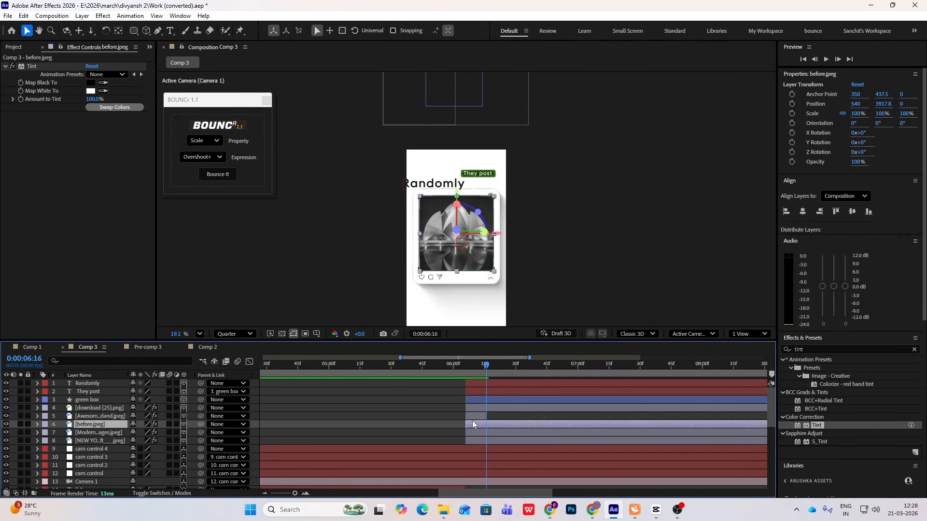
left_click_drag(467, 424, 488, 426)
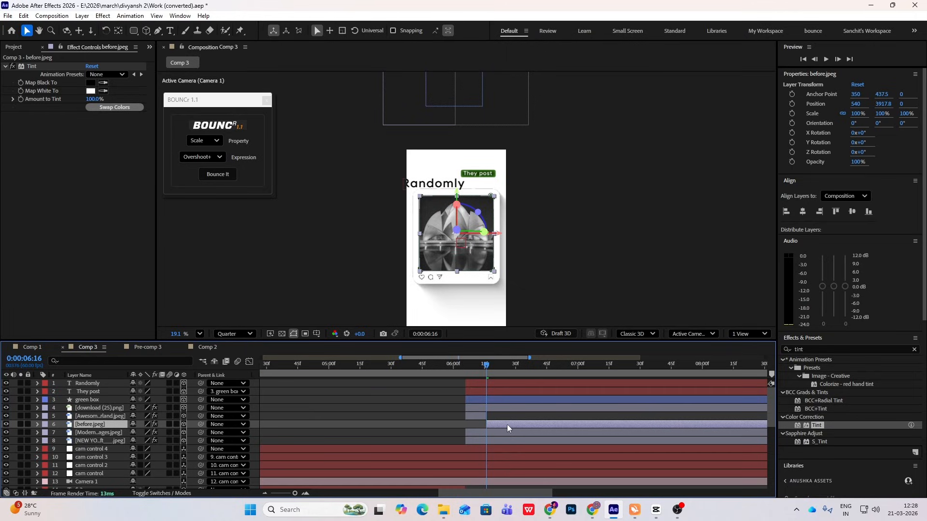
key("space")
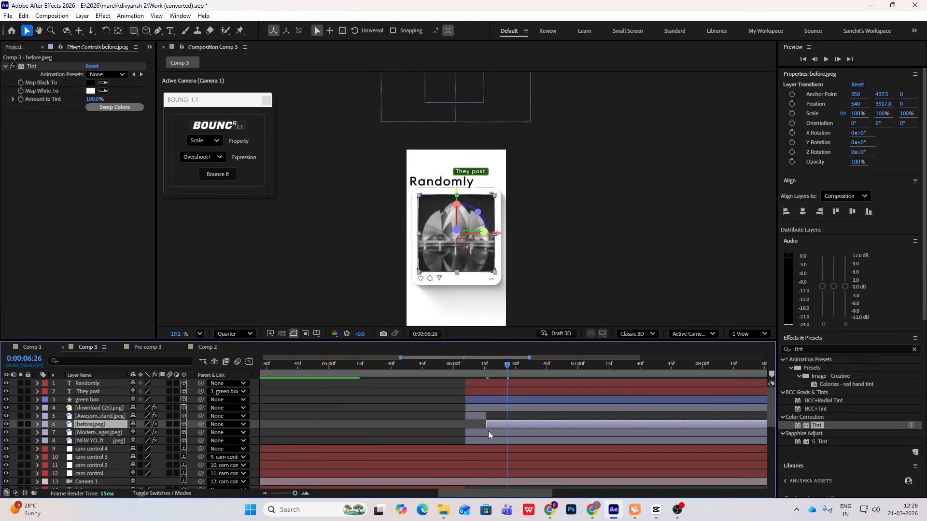
key("alt+]")
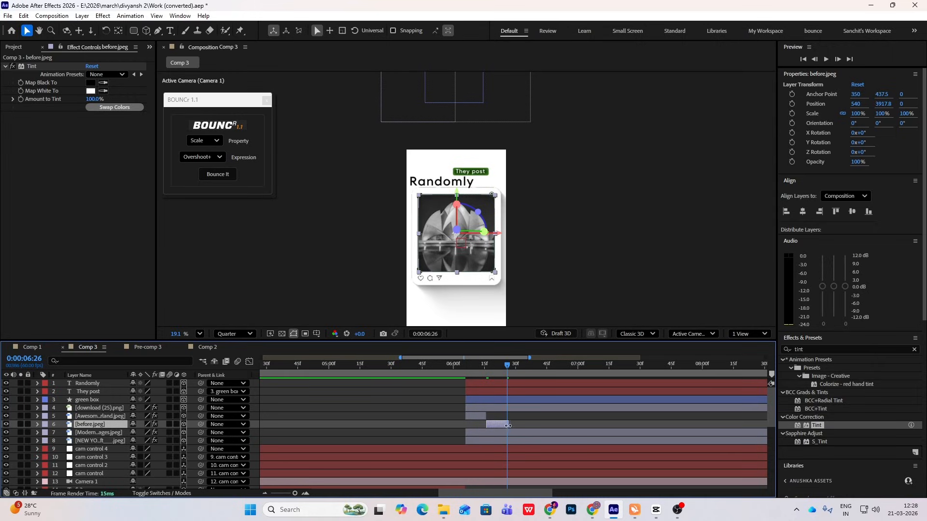
- Trim the "Modern Photos" image to run from 0:00:06:26 to 0:00:06:36, and start the "NEW YORK" image at 0:00:06:36
left_click_drag(466, 435, 508, 435)
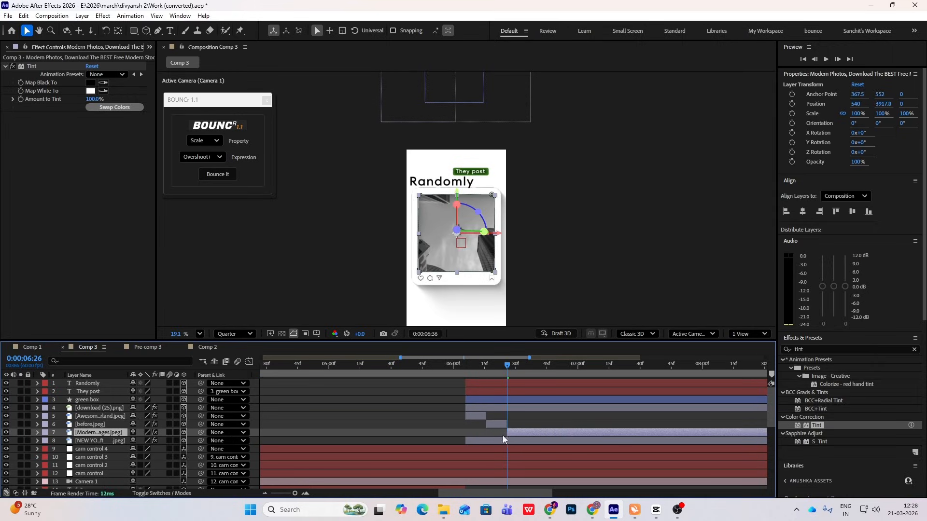
key("shift+Page_Down")
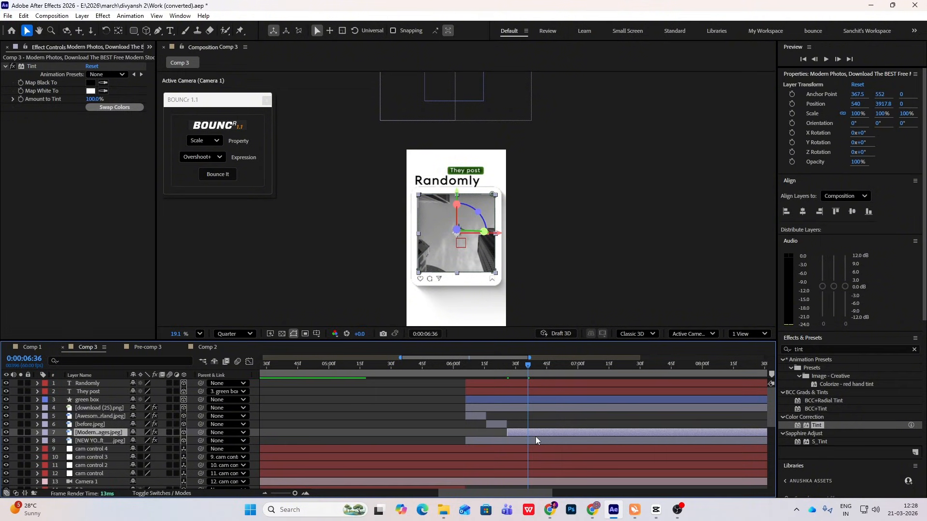
key("alt+]")
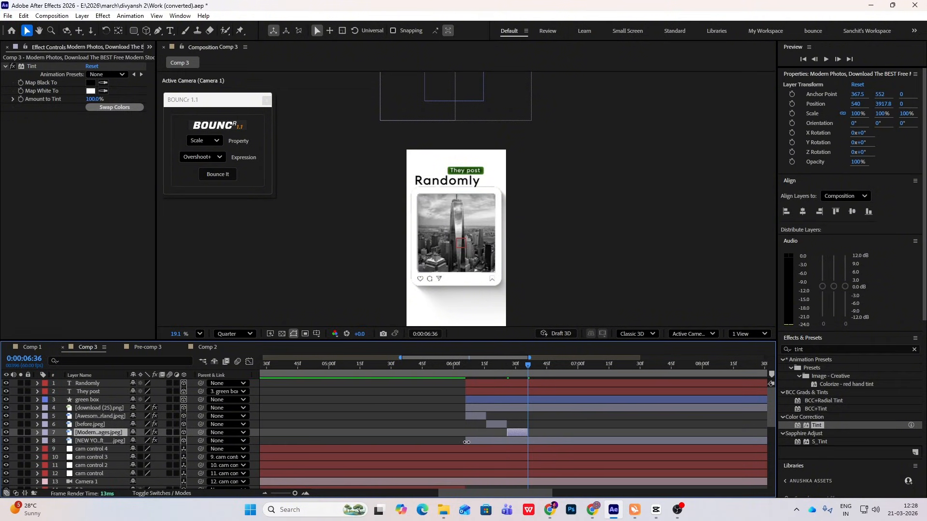
left_click_drag(467, 440, 528, 441)
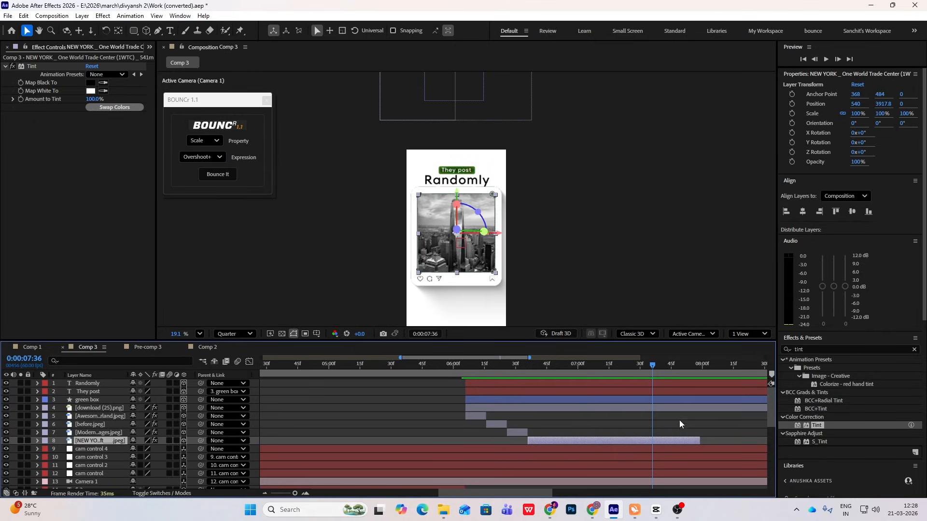
- Switch to the CapCut reference and scrub forward to 00:00:07:24 to review the scene that follows "Randomly"
left_click(654, 508)
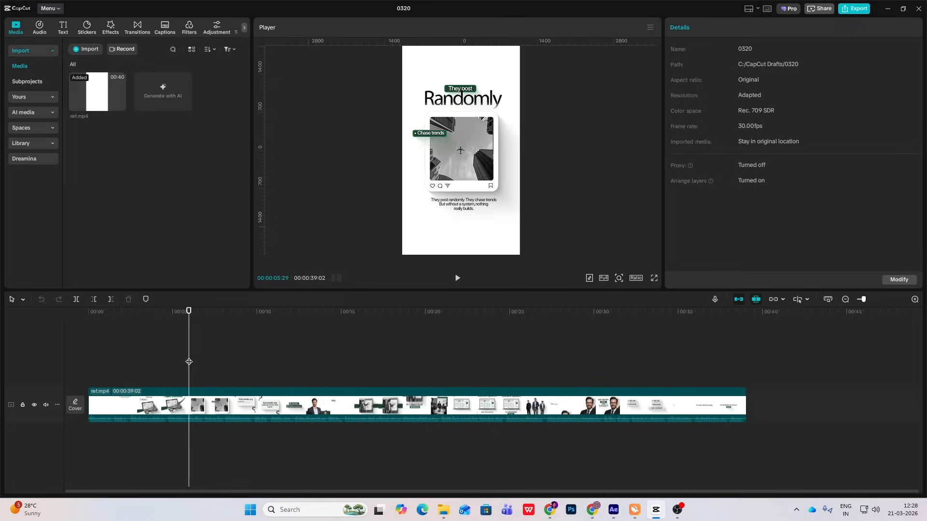
left_click_drag(188, 362, 220, 381)
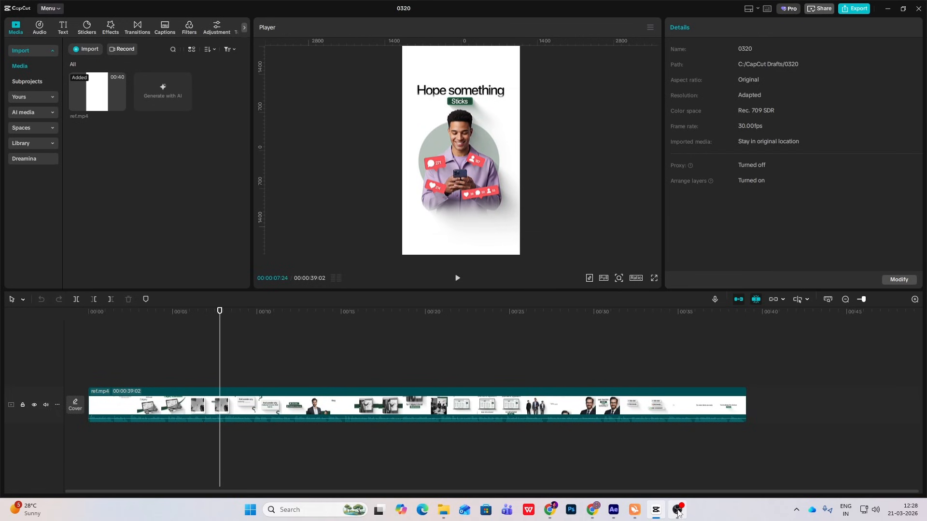
- Switch back to After Effects and move the cam control nulls and Camera 1 to the front of the layer order
left_click(655, 511)
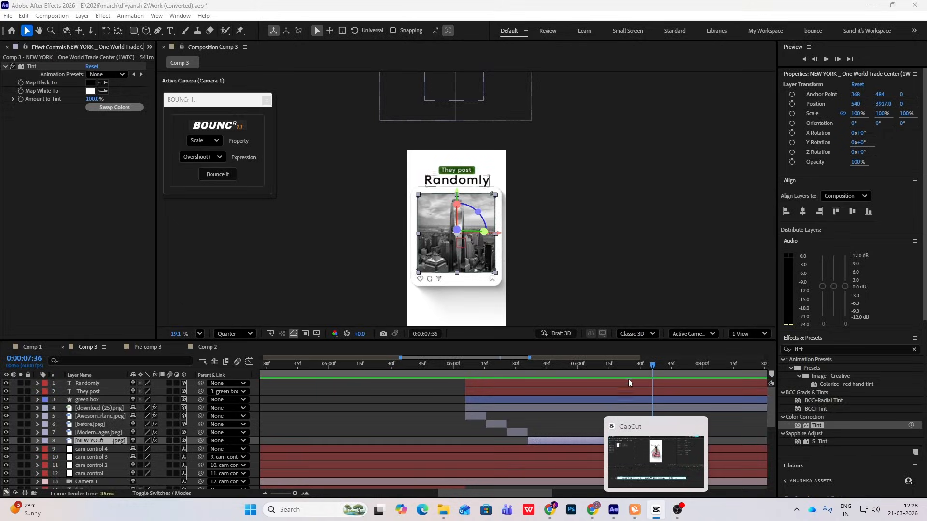
left_click_drag(639, 367, 554, 388)
key("space")
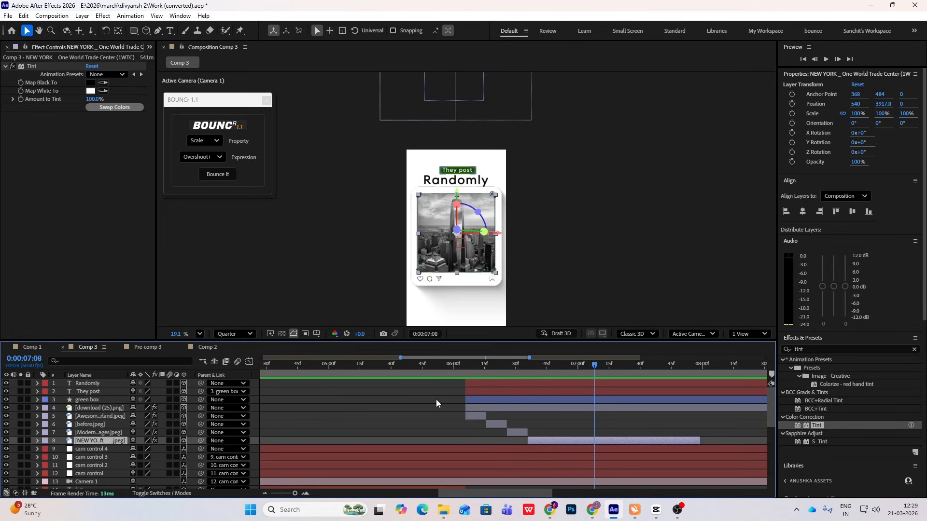
left_click(92, 449)
left_click(100, 480, "shift")
left_click_drag(107, 450, 104, 382)
left_click(595, 276)
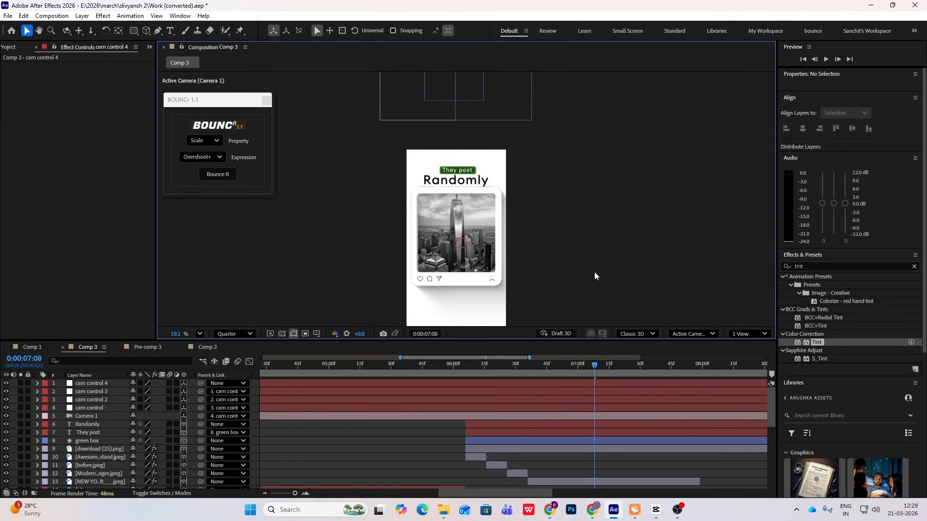
- Duplicate cam control 4 and parent the original to the new cam control 5
left_click(102, 384)
key("ctrl+d")
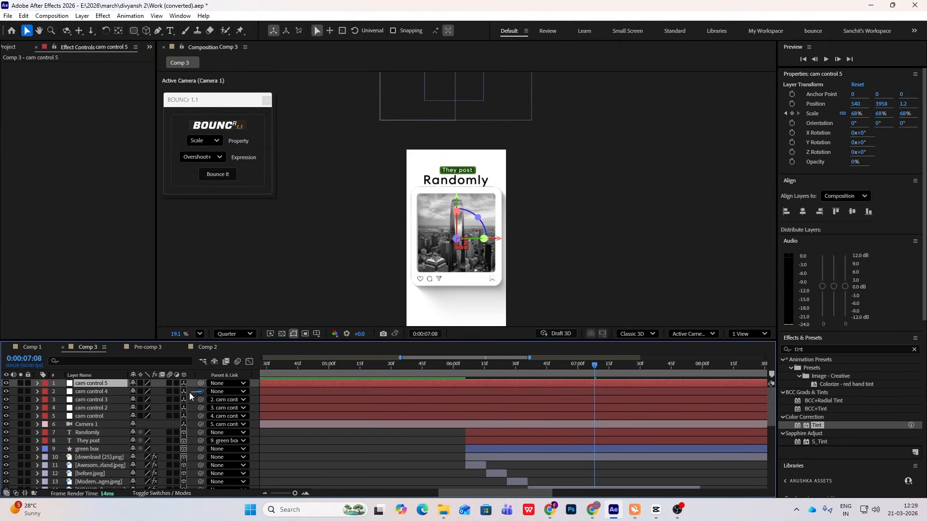
left_click_drag(189, 393, 116, 385)
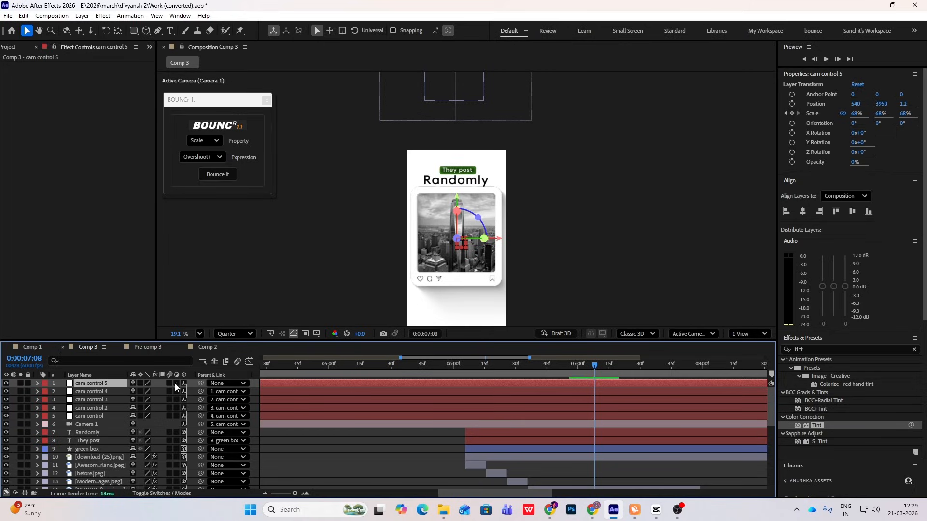
- Delete the scale keyframes copied onto cam control 5
key("s")
left_click_drag(561, 392, 361, 404)
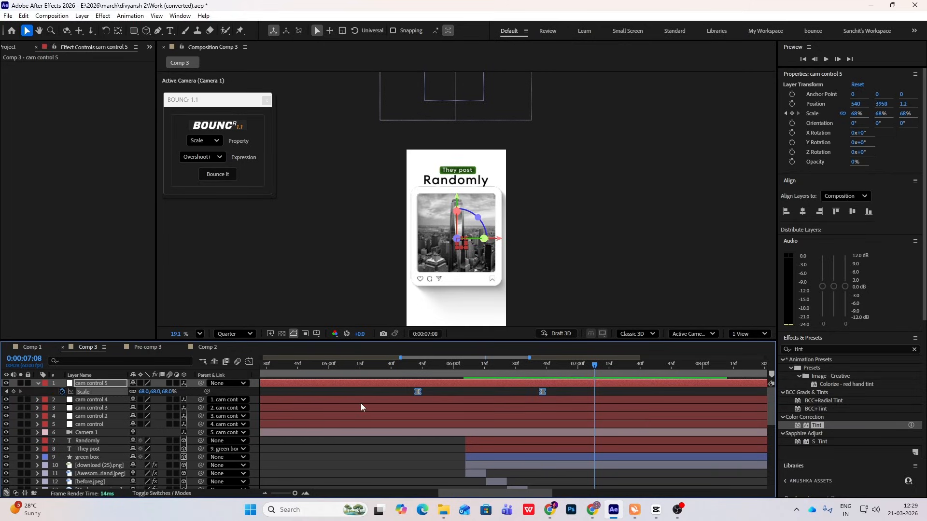
key("Delete")
- Keyframe cam control 5's position at 0:00:07:16 and move it to X 1320 at 0:00:08:12, with Easy Ease on both keyframes
left_click_drag(597, 367, 611, 426)
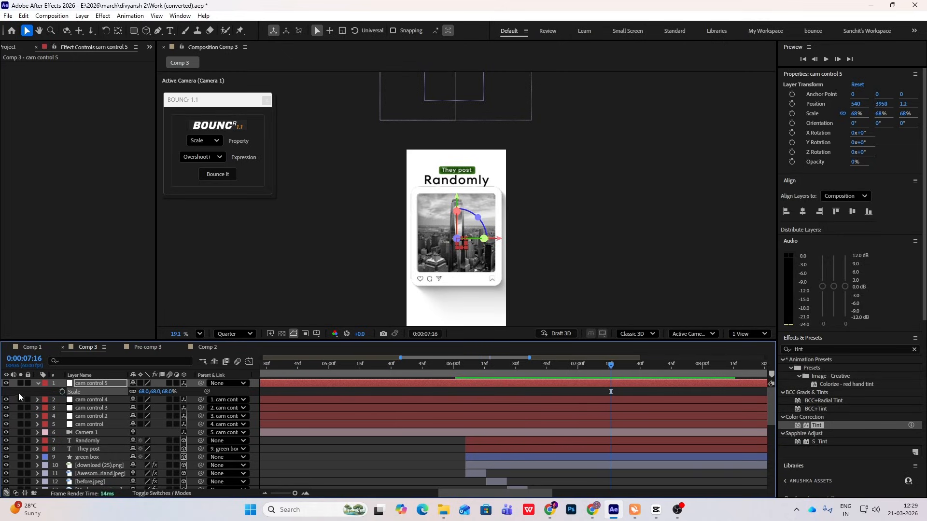
key("p")
left_click(61, 391)
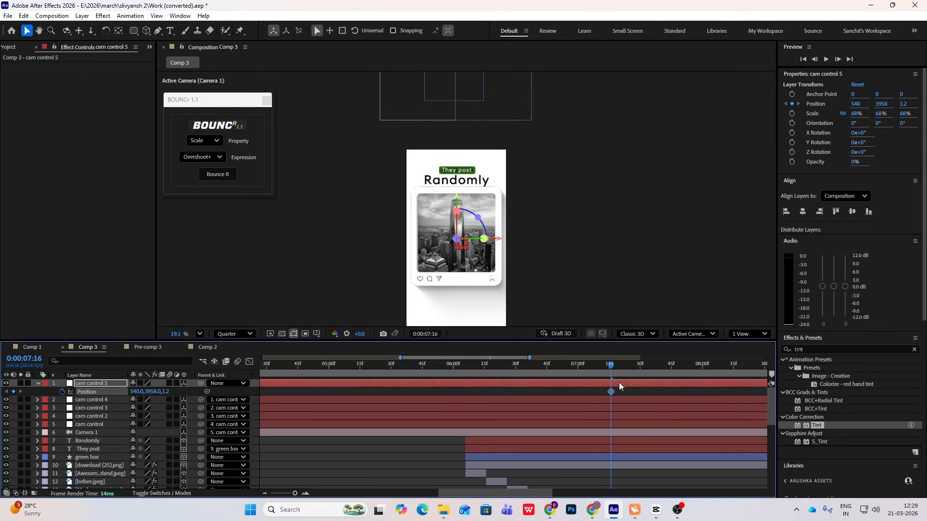
left_click_drag(610, 364, 727, 383)
key("minus")
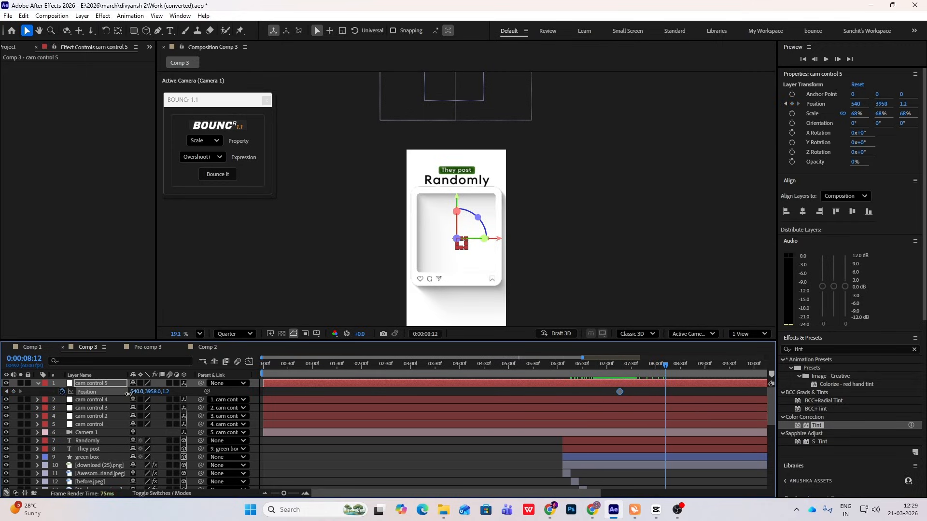
left_click_drag(128, 394, 594, 413)
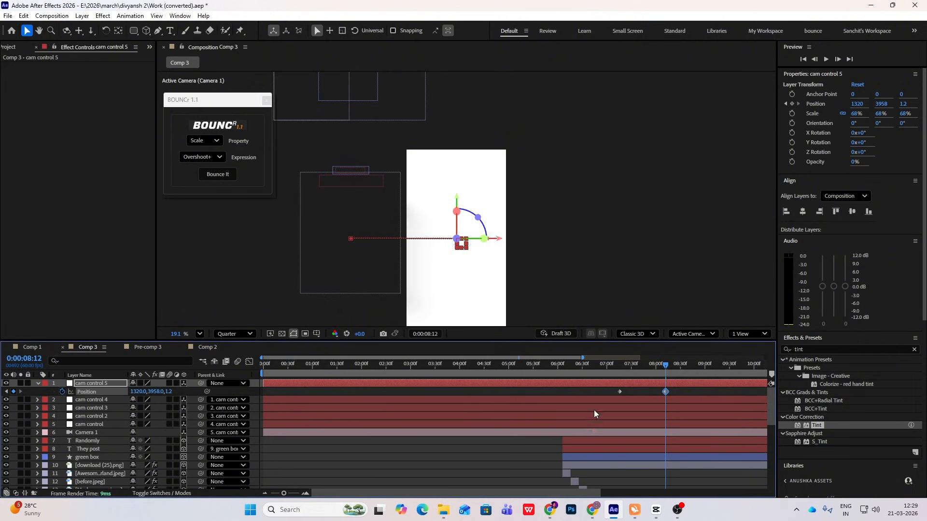
left_click_drag(688, 388, 567, 400)
key("F9")
- Review the "Hope something Sticks" scene around 00:00:07:23 in the CapCut reference, and return to After Effects
left_click(657, 511)
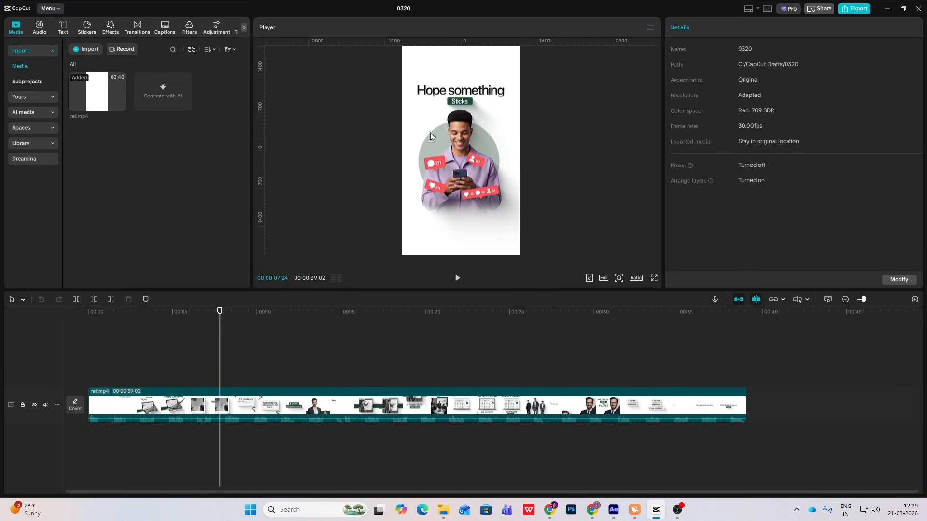
mouse_move(215, 360)
left_mouse_down()
mouse_move(207, 364)
mouse_move(219, 370)
left_mouse_up()
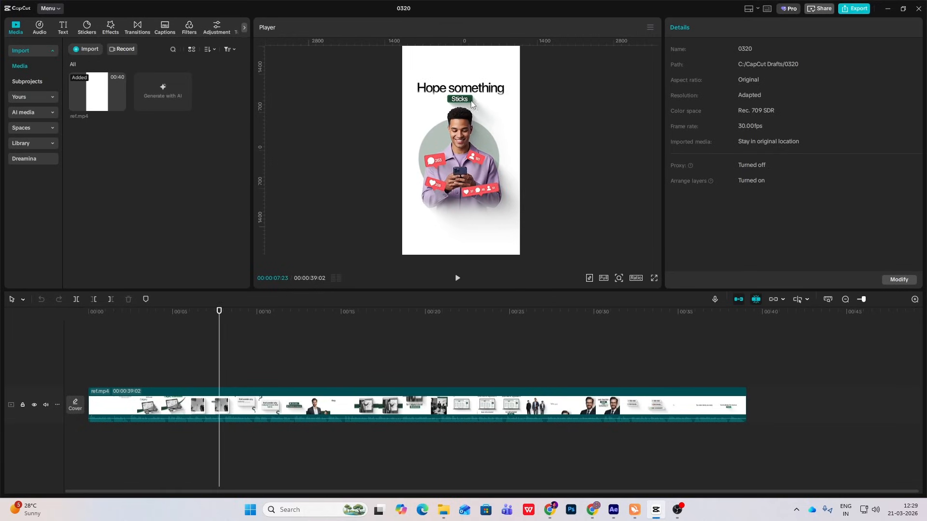
left_click(613, 510)
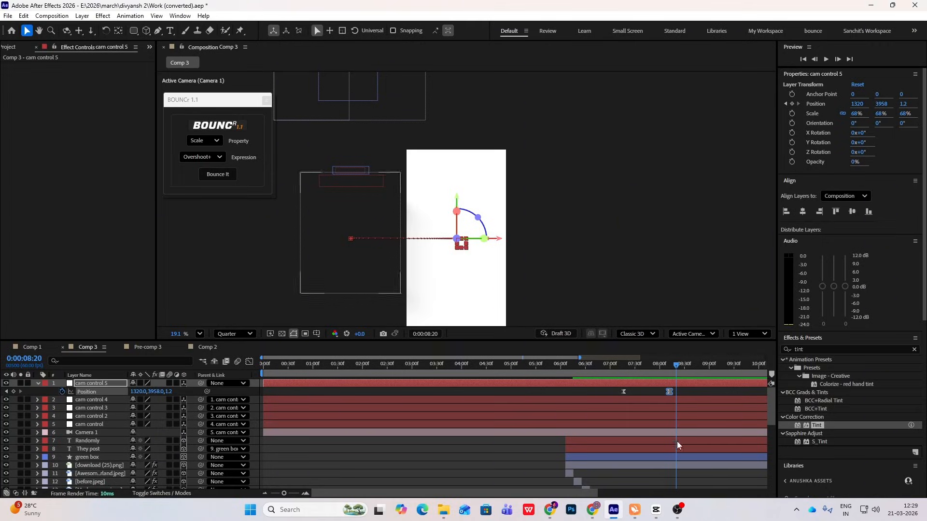
- Duplicate the "Randomly" title, bring the copy to the front, and move it into the new camera view at about X 1313, Y 3673
left_click(37, 384)
left_click(96, 432)
key("ctrl+d")
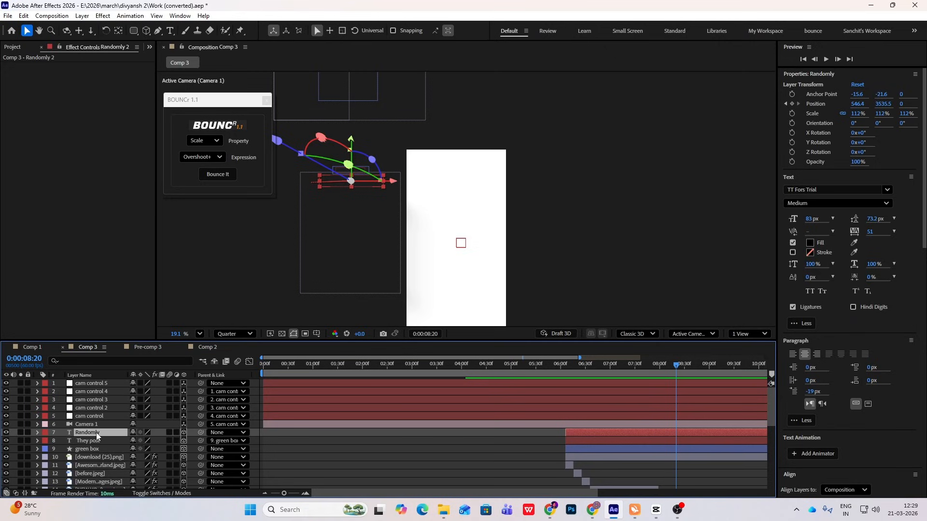
key("ctrl+shift+bracketright")
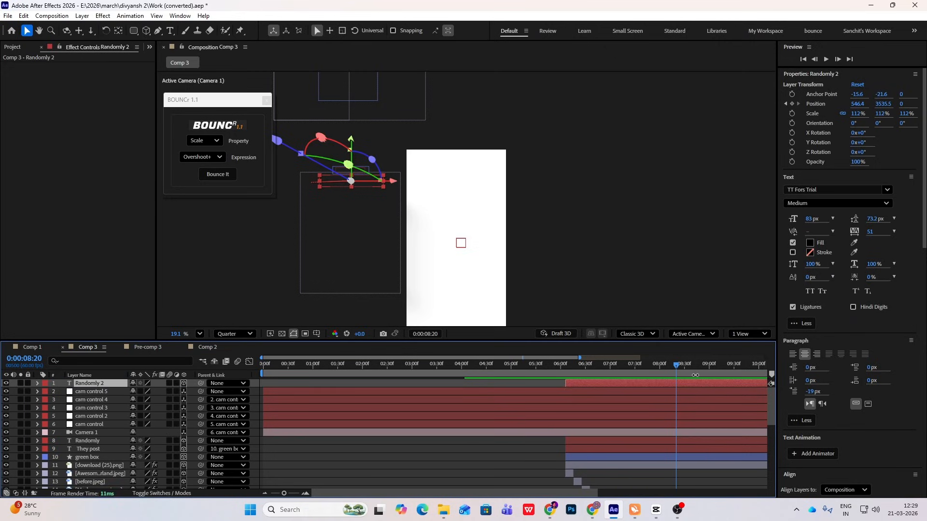
scroll(430, 438, "down", 3)
left_click(32, 347)
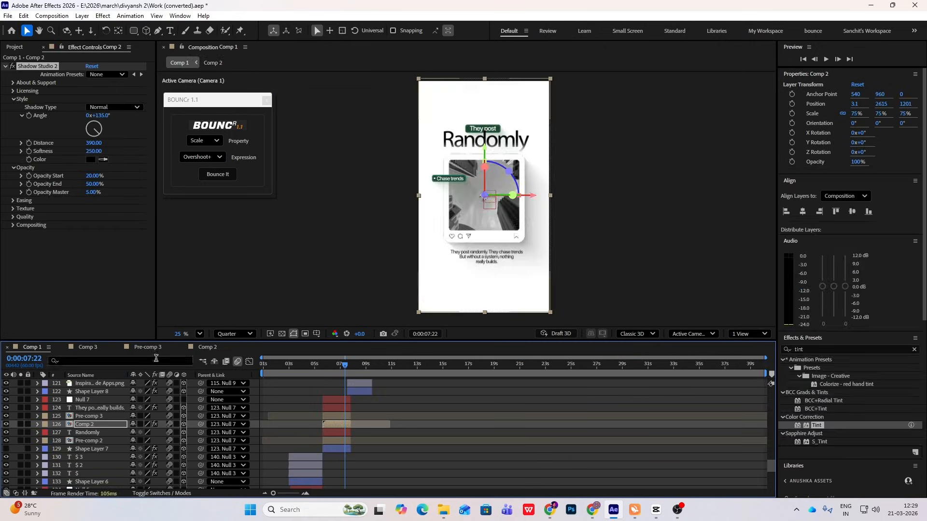
left_click_drag(456, 204, 456, 200)
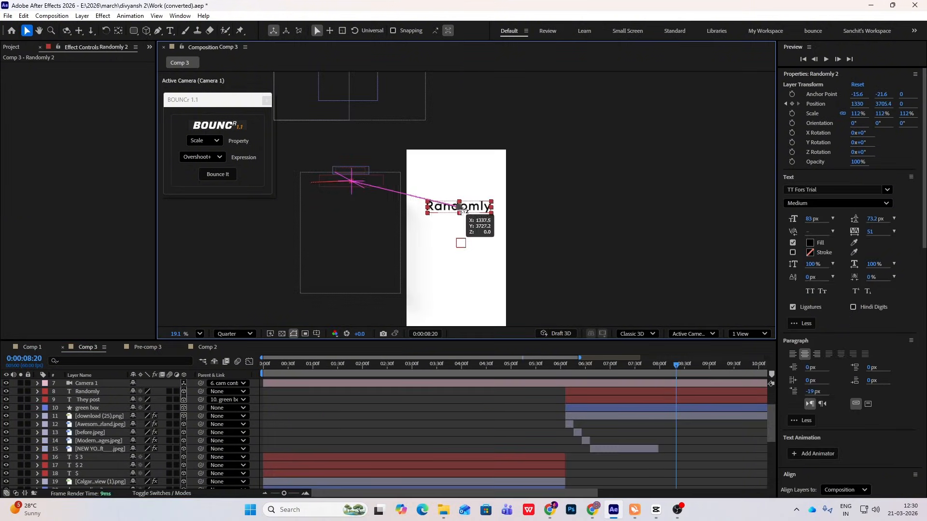
- Delete the two earlier position keyframes from the duplicated "Randomly" title
left_click(656, 517)
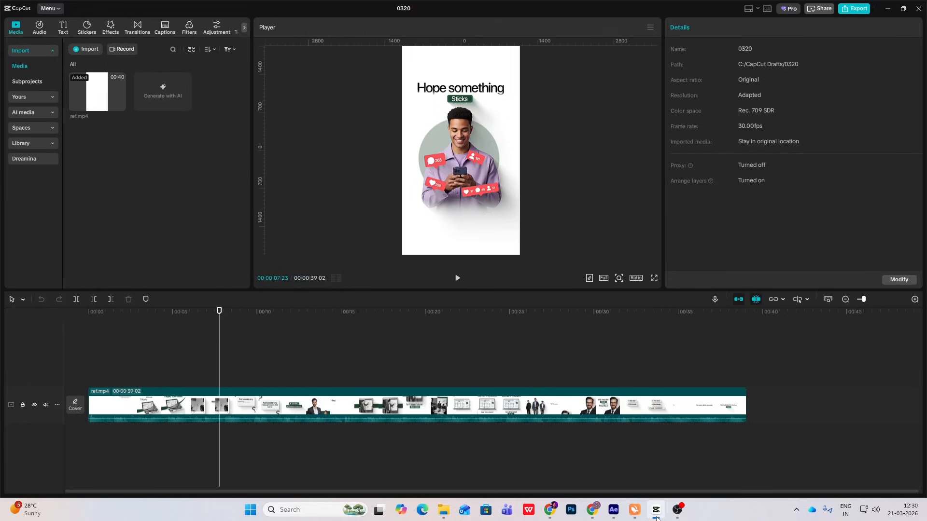
left_click(656, 517)
left_click(682, 367)
scroll(94, 385, "up", 3)
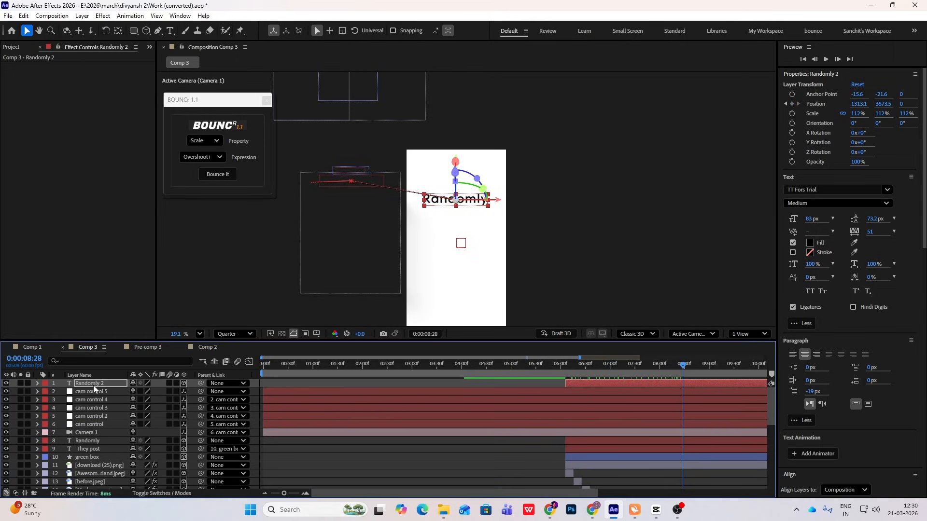
key("u")
left_click_drag(644, 393, 479, 393)
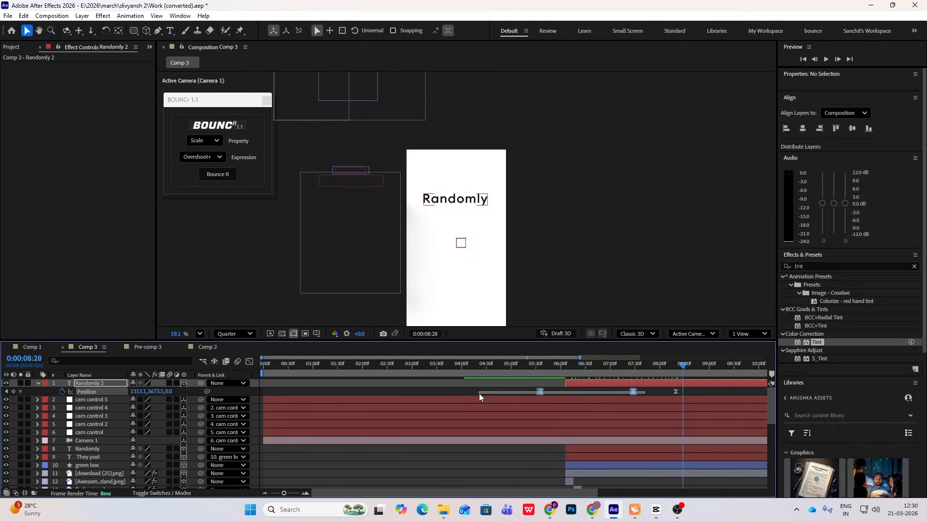
key("Delete")
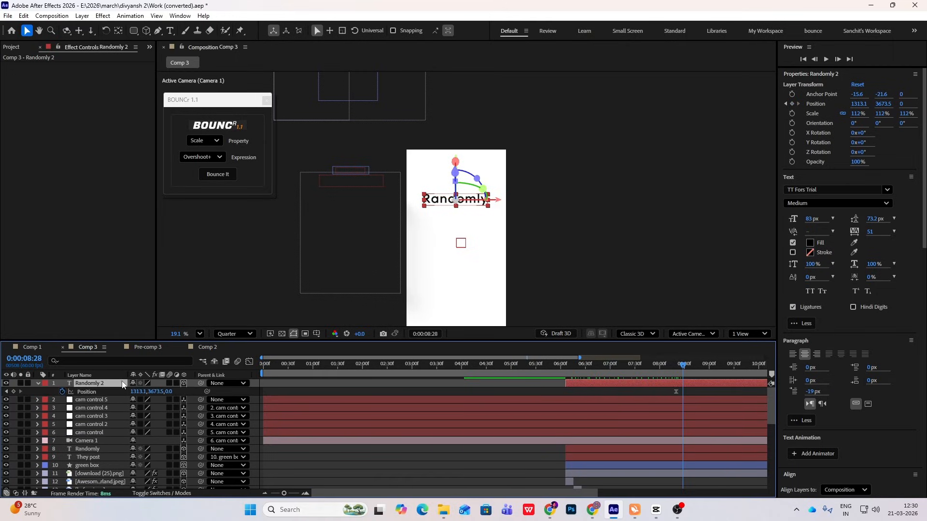
- Change the duplicated title's text to "Hope something"
double_click(103, 384)
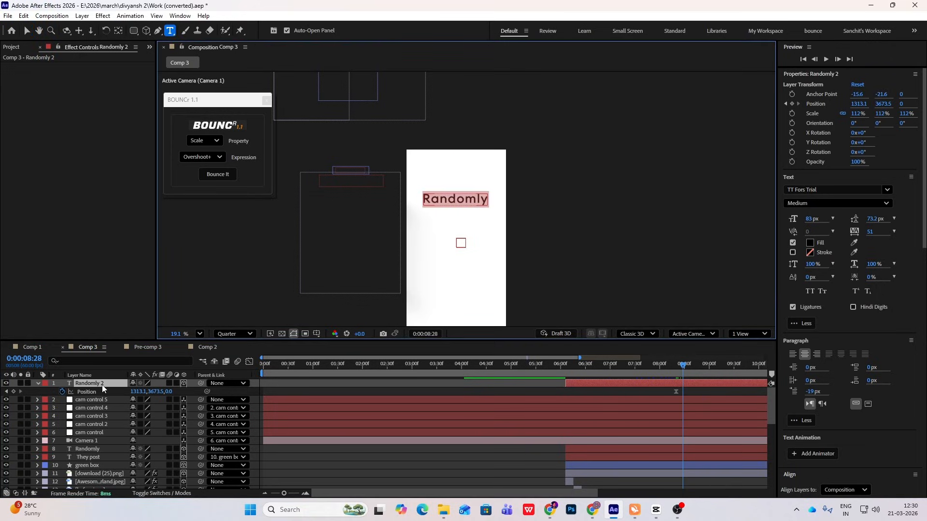
type("H")
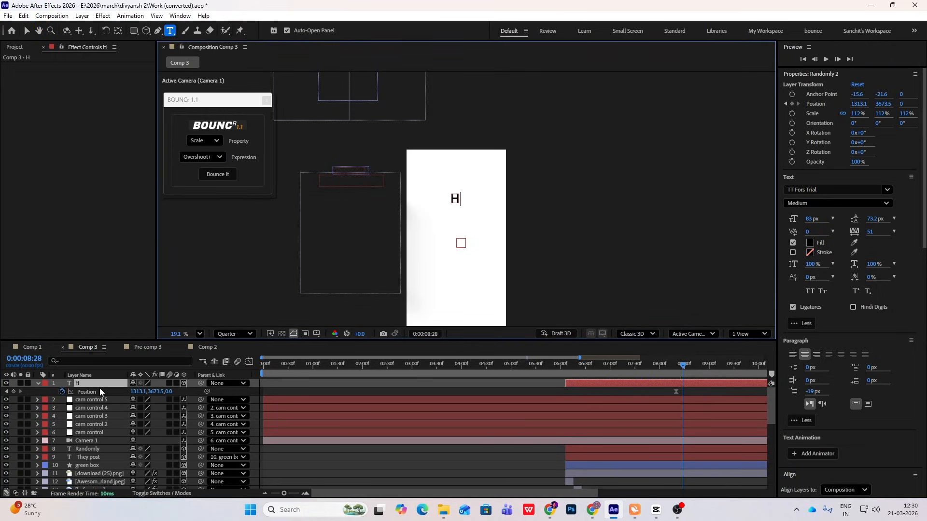
type("ope s")
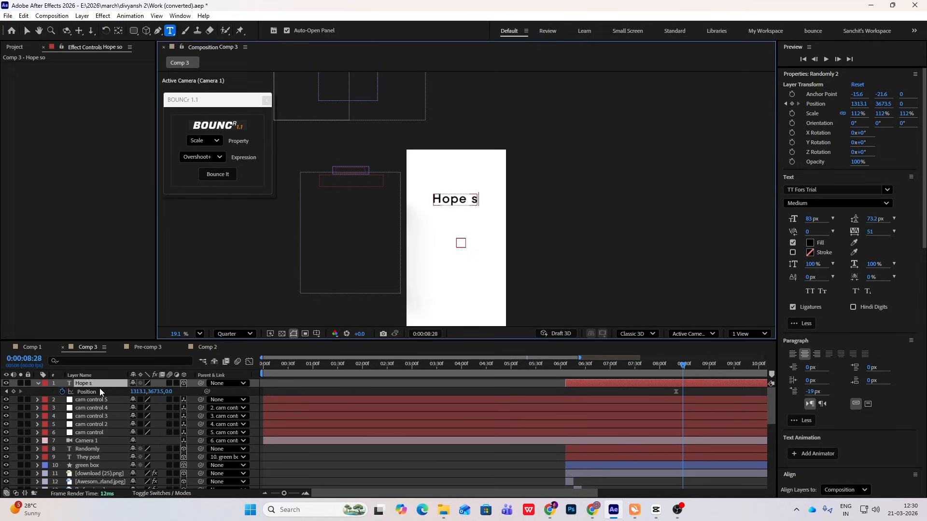
type("omething")
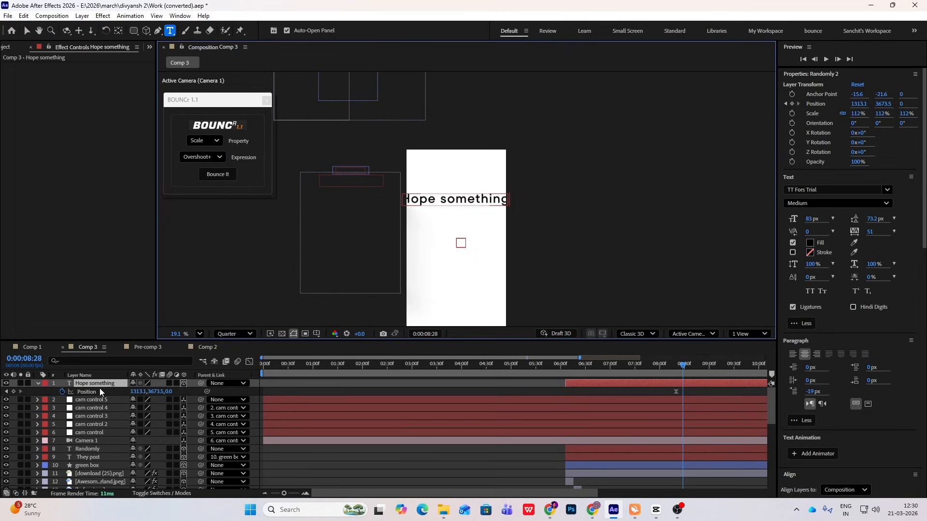
left_click(25, 27)
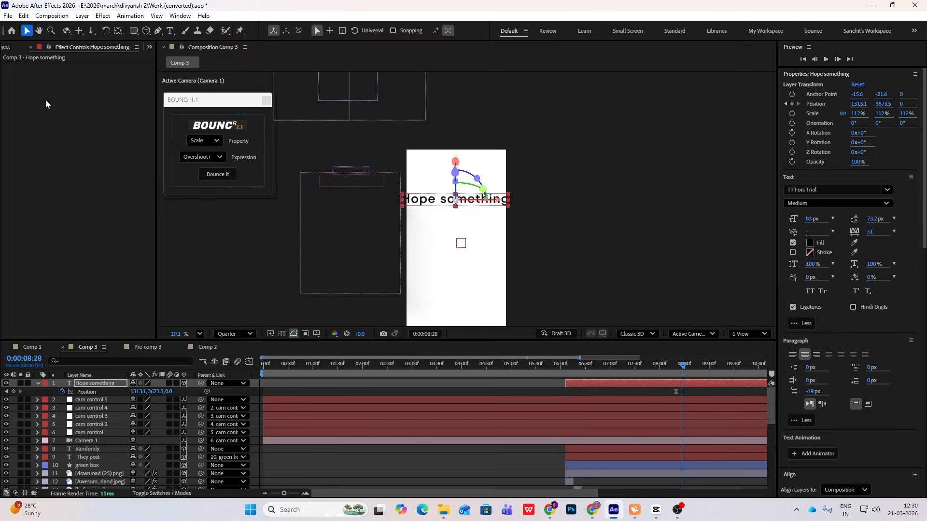
- Scale the "Hope something" title to 85% and display its position property
left_click(89, 384)
key("s")
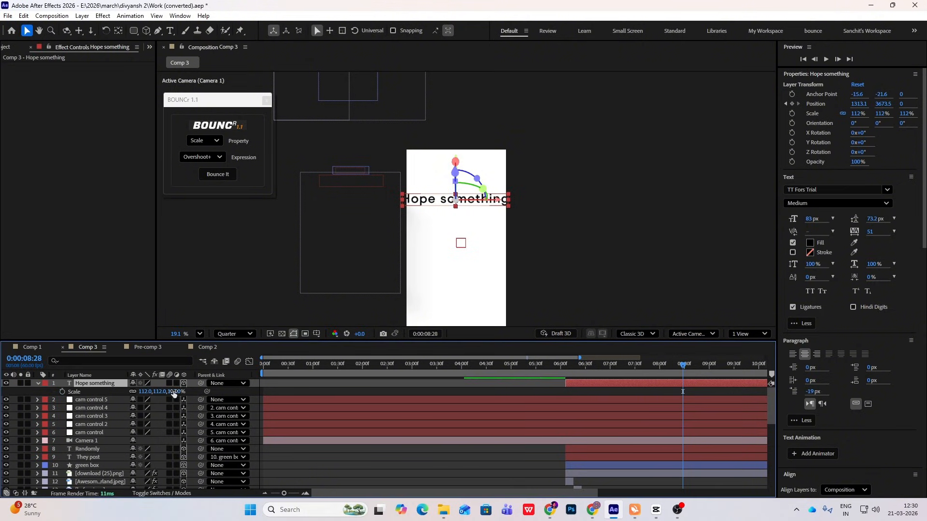
left_click_drag(175, 392, 142, 392)
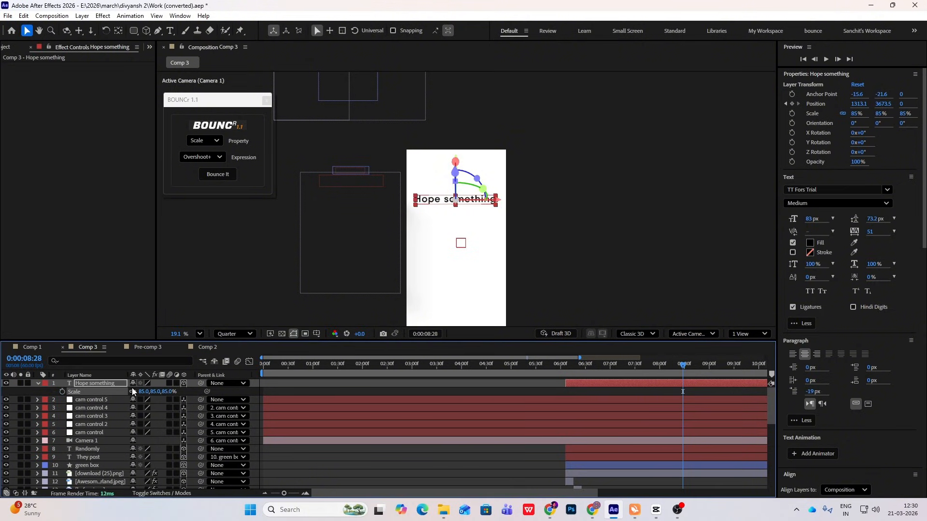
key("p")
left_click(595, 256)
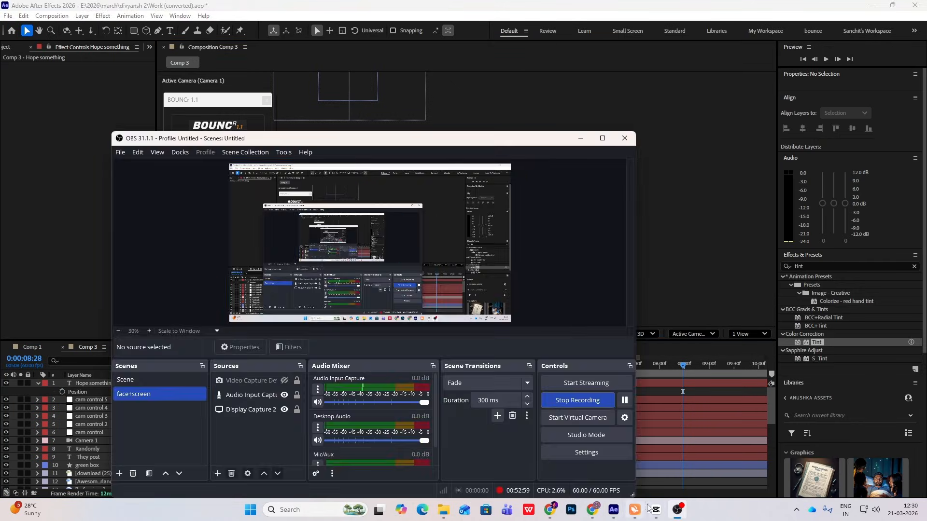
- Scrub the CapCut reference back to 00:00:07:12 to study how the "Hope something" scene enters, and return to After Effects
left_click(656, 510)
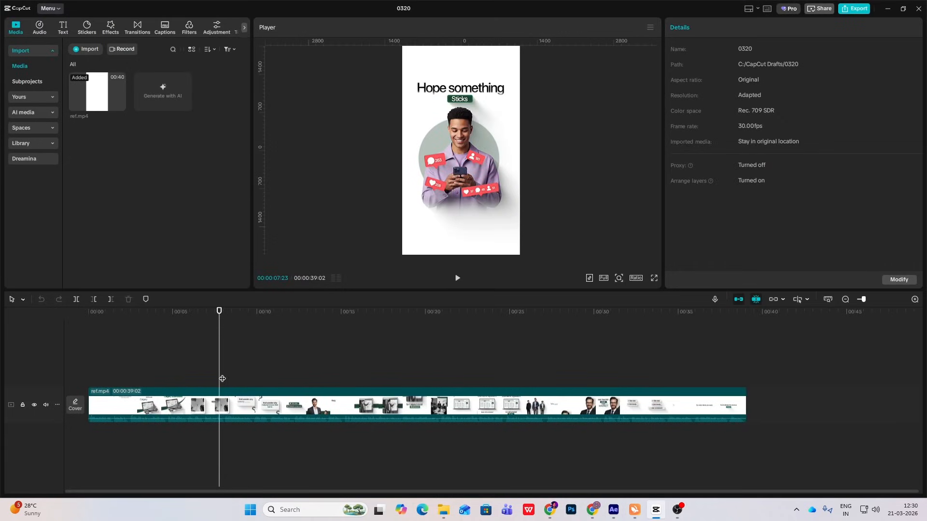
mouse_move(222, 379)
left_mouse_down()
mouse_move(201, 379)
mouse_move(211, 386)
left_mouse_up()
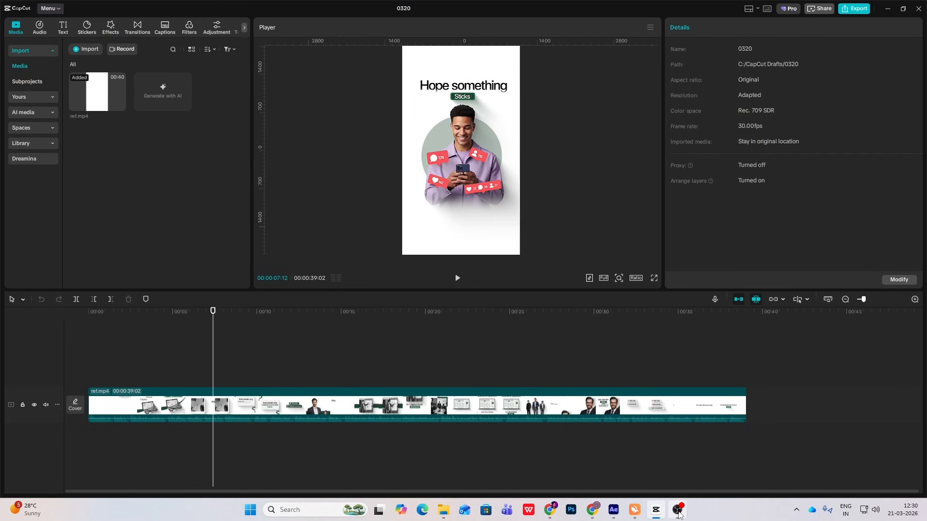
left_click(619, 511)
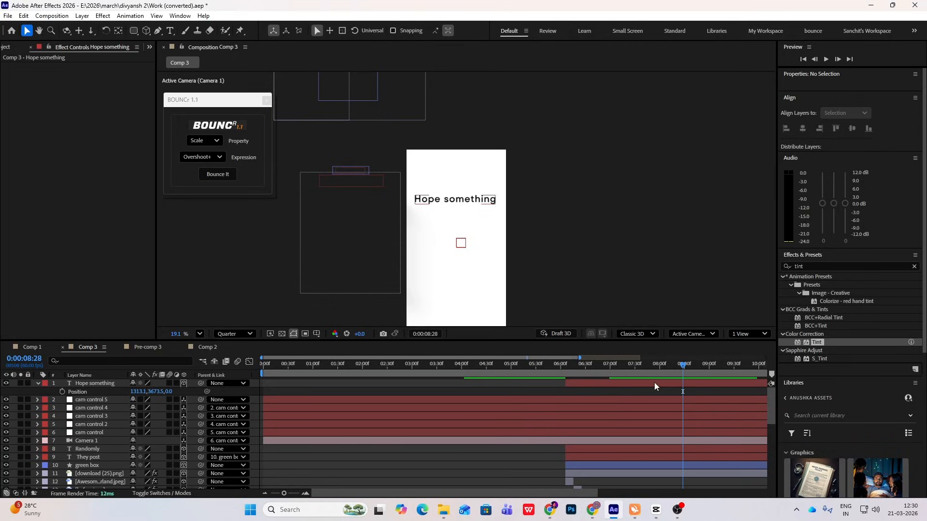
- Copy Animator 1 from the "and most Calgary business" title and paste it onto the "Hope something" title
left_click_drag(675, 365, 603, 375)
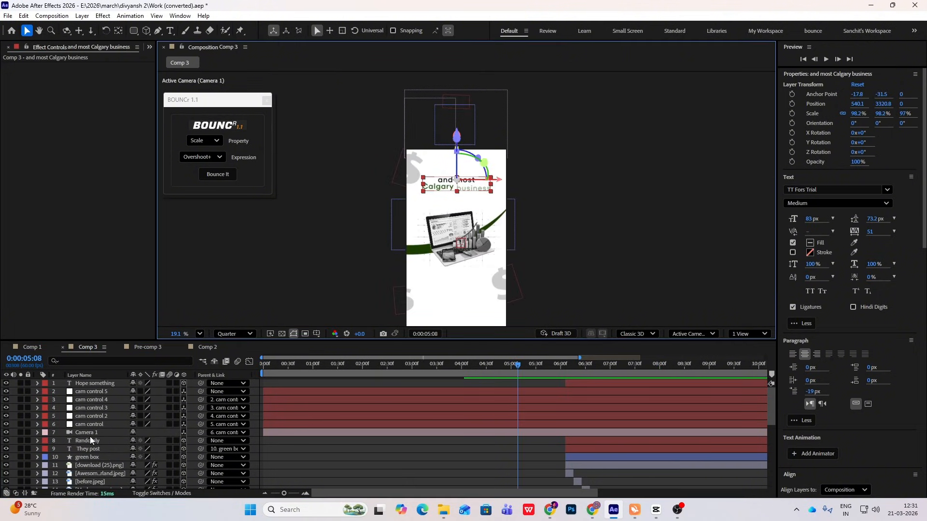
scroll(90, 439, "down", 5)
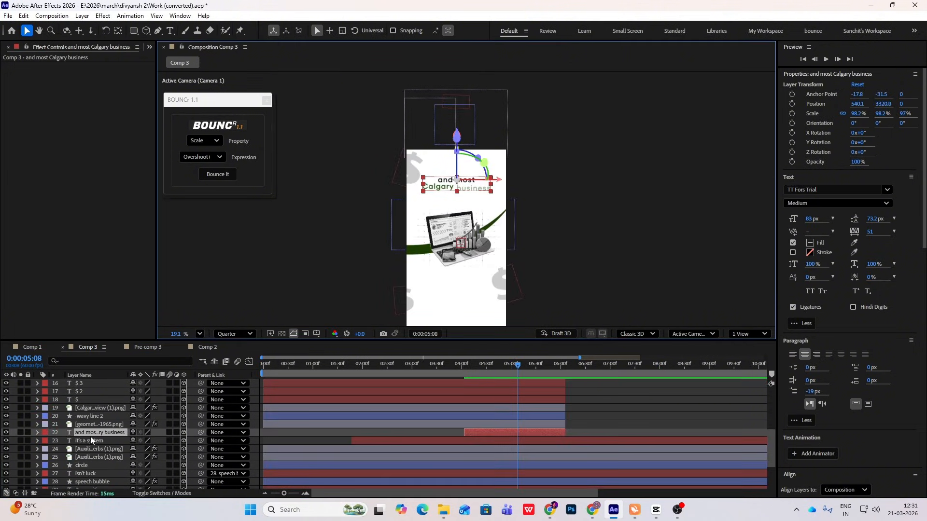
key("u")
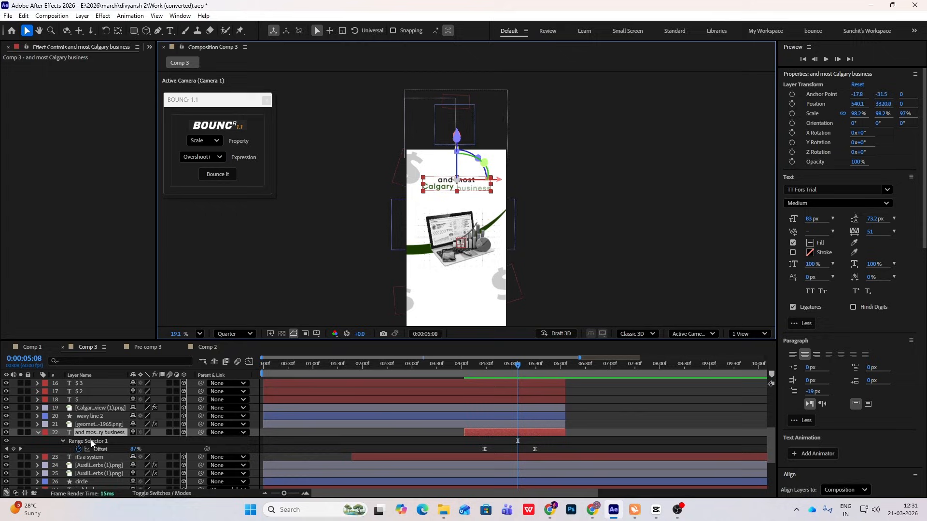
left_click(38, 433)
left_click(74, 425)
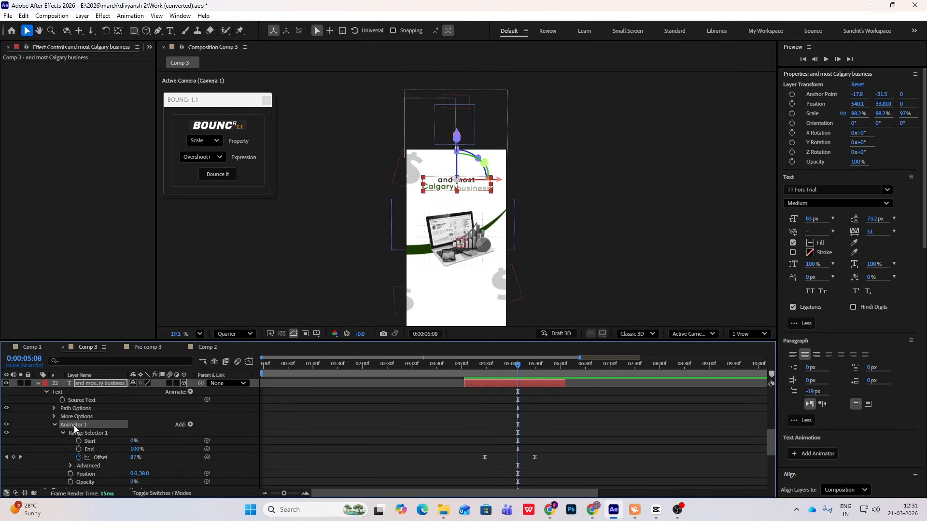
scroll(74, 425, "up", 7)
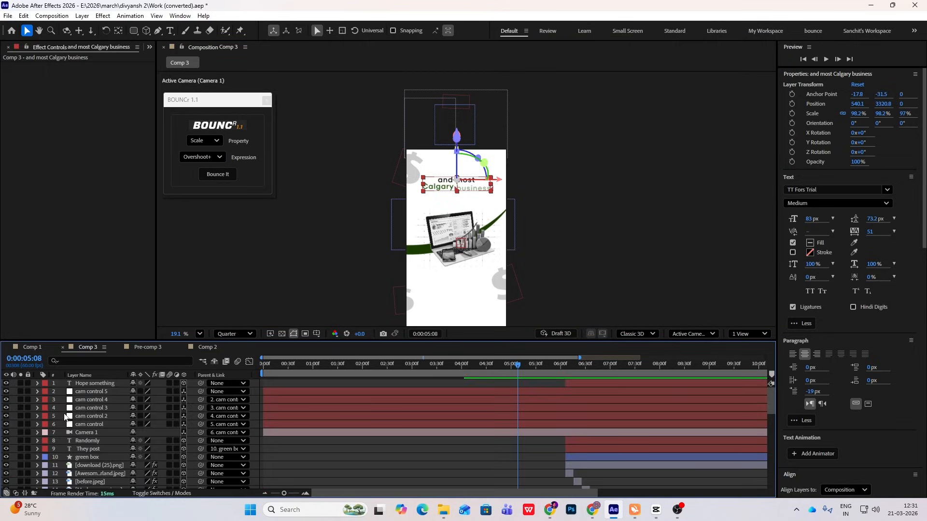
left_click(101, 383)
key("Return")
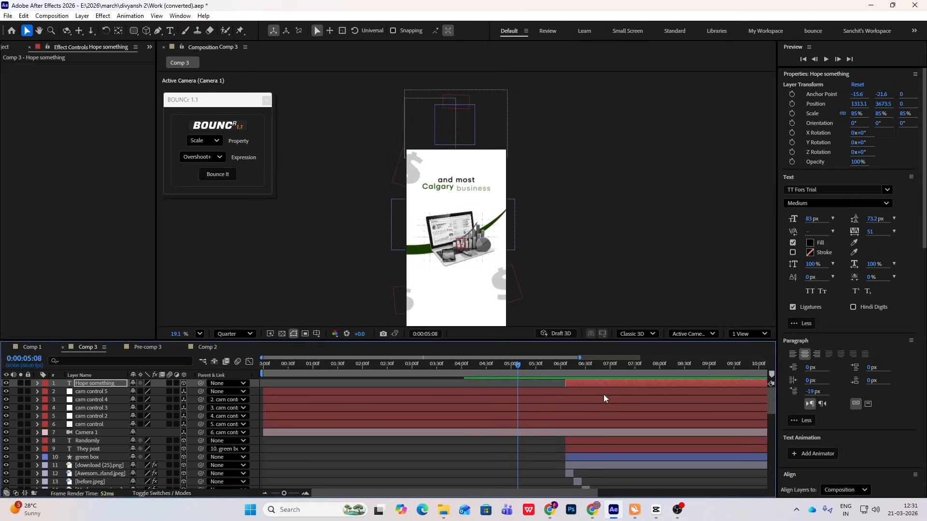
- Shift both Range Selector offset keyframes of the "Hope something" title so its reveal starts at about 0:00:07:16
left_click_drag(514, 364, 589, 364)
key("u")
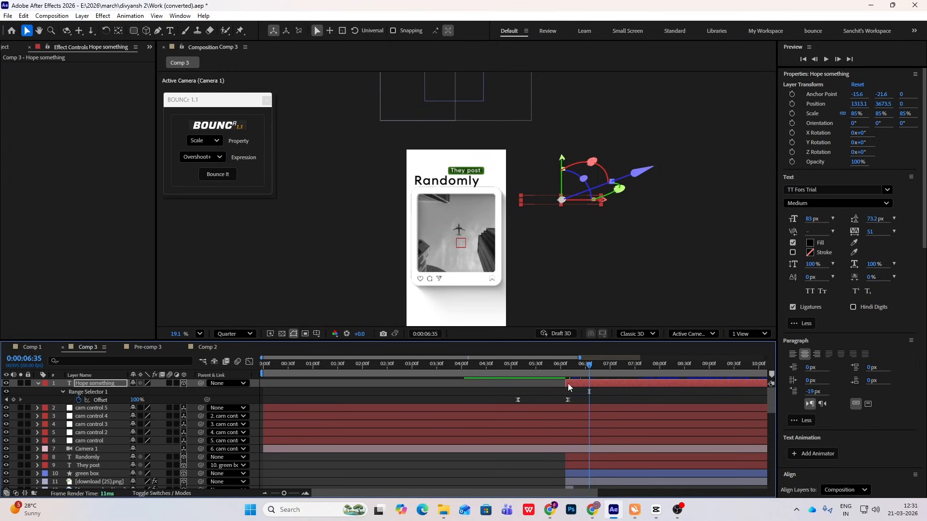
left_click_drag(580, 393, 502, 404)
left_click_drag(585, 368, 671, 379)
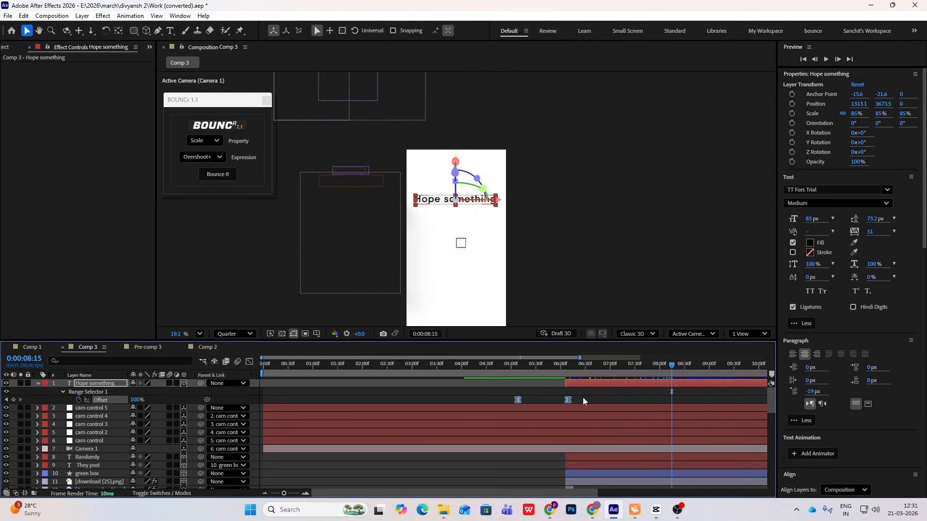
left_click_drag(516, 401, 624, 403)
- Remove the position property from the "Hope something" title's text animator and preview the reveal
left_click(39, 384)
left_click(39, 383)
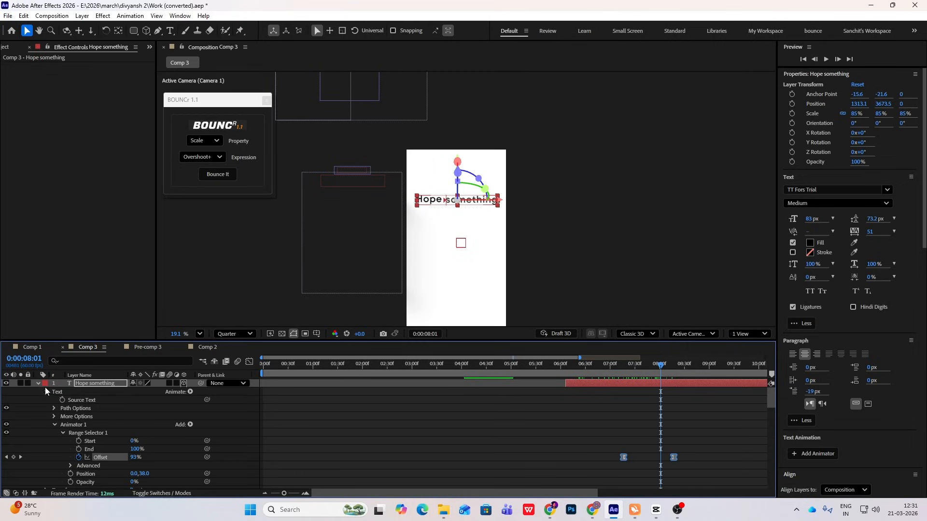
scroll(86, 436, "down", 1)
left_click(89, 450)
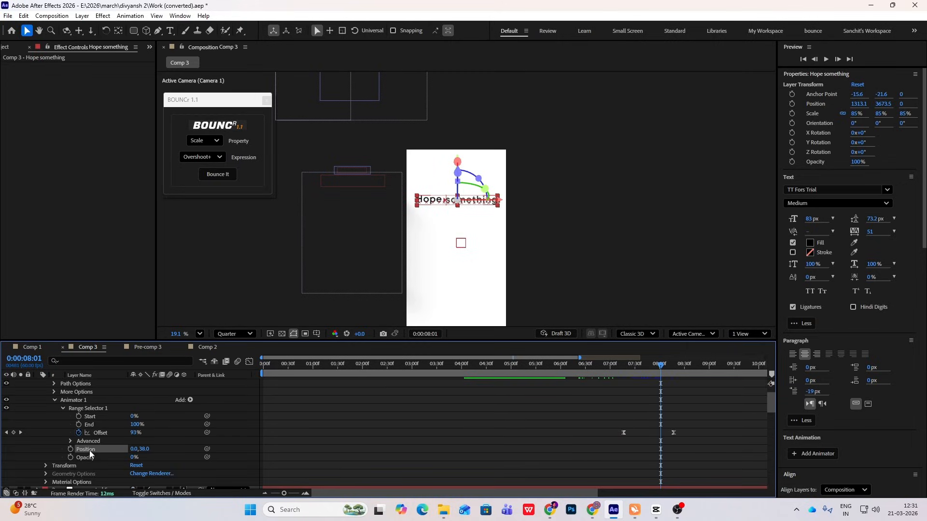
key("Delete")
left_click_drag(662, 368, 616, 369)
key("space")
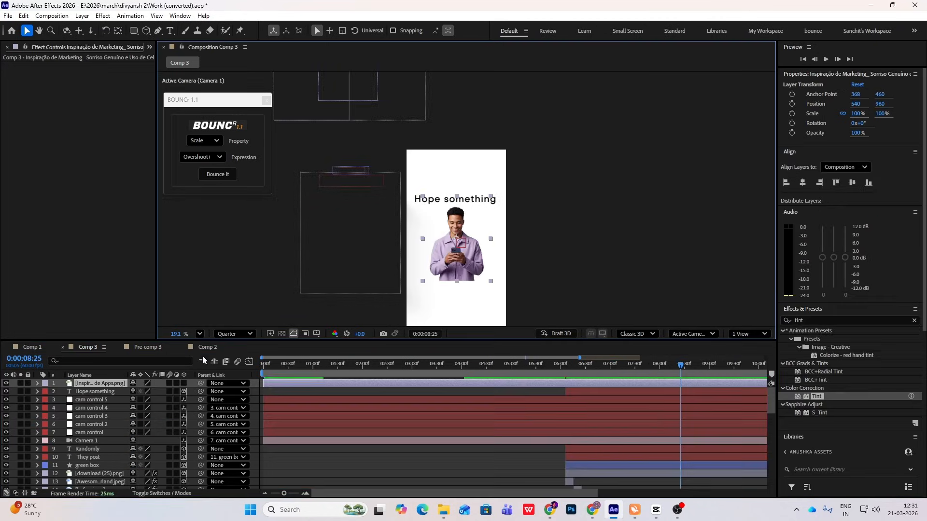
- Make the image of the man with the phone a 3D layer and move it into the "Hope something" scene
left_click(184, 385)
scroll(483, 217, "down", 4)
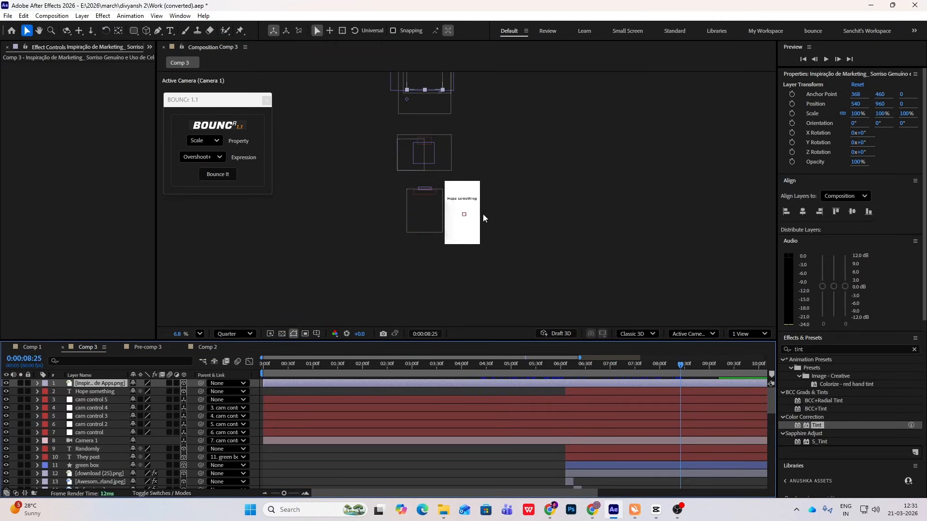
scroll(442, 155, "down", 1)
left_click_drag(438, 106, 463, 207)
scroll(467, 199, "up", 4)
- Order the man's image layer beneath the "Hope something" title and scale it down to 67%
left_click_drag(103, 386, 104, 395)
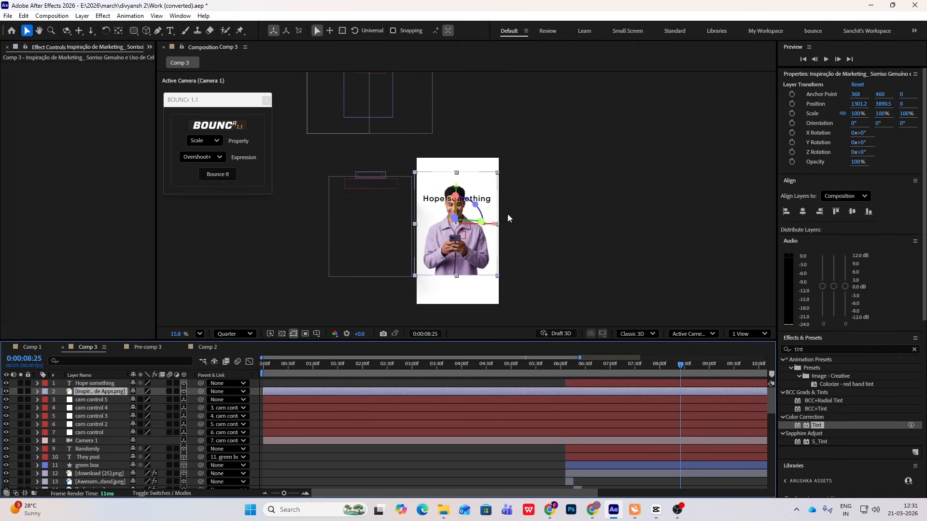
key("s")
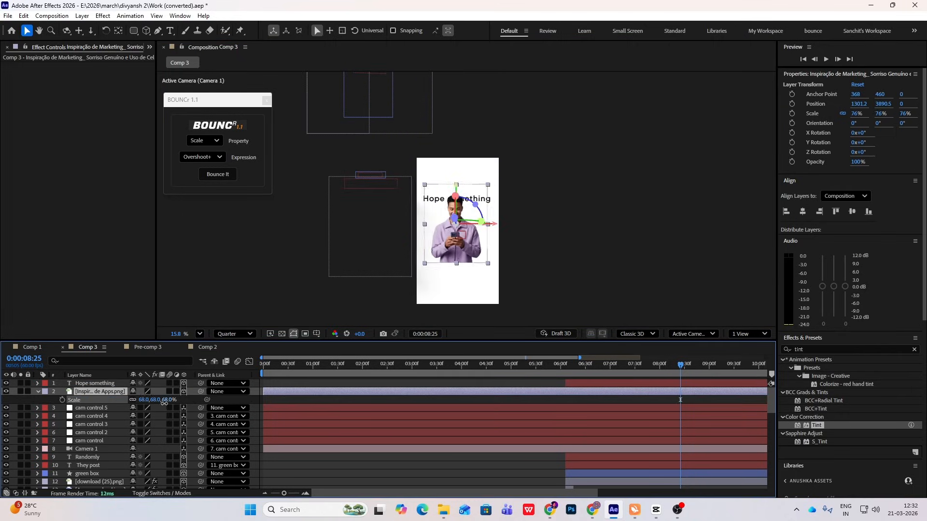
scroll(443, 256, "up", 3)
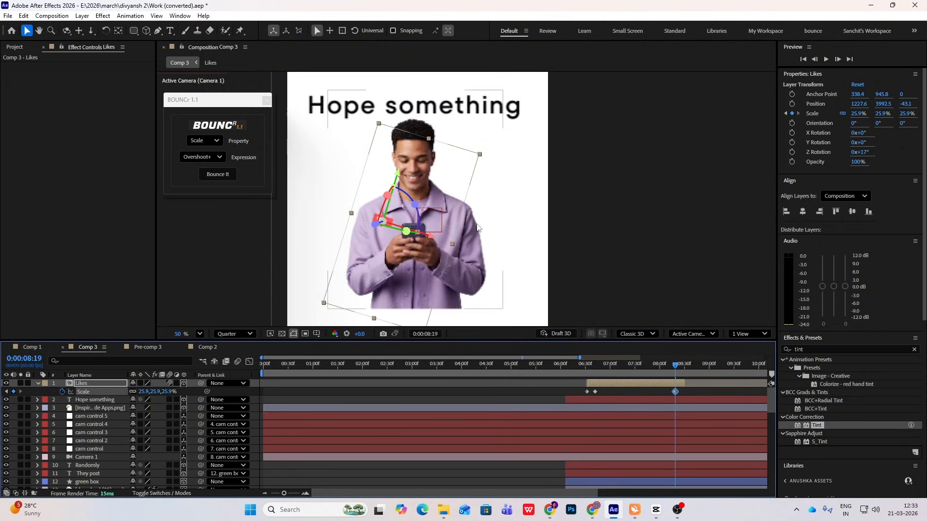
- Move the Likes badge closer to the man's phone and set its Z rotation to -31°
left_click(589, 230)
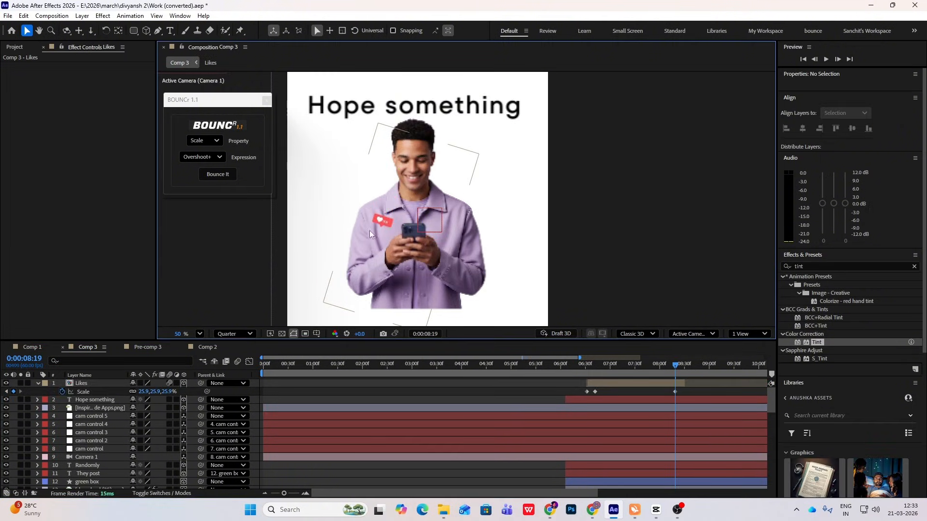
left_click(94, 381)
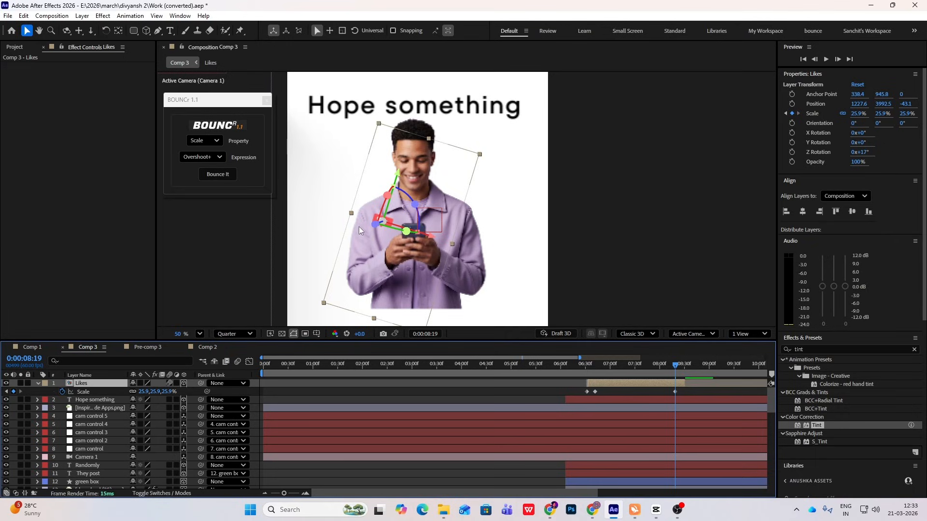
scroll(359, 230, "up", 2)
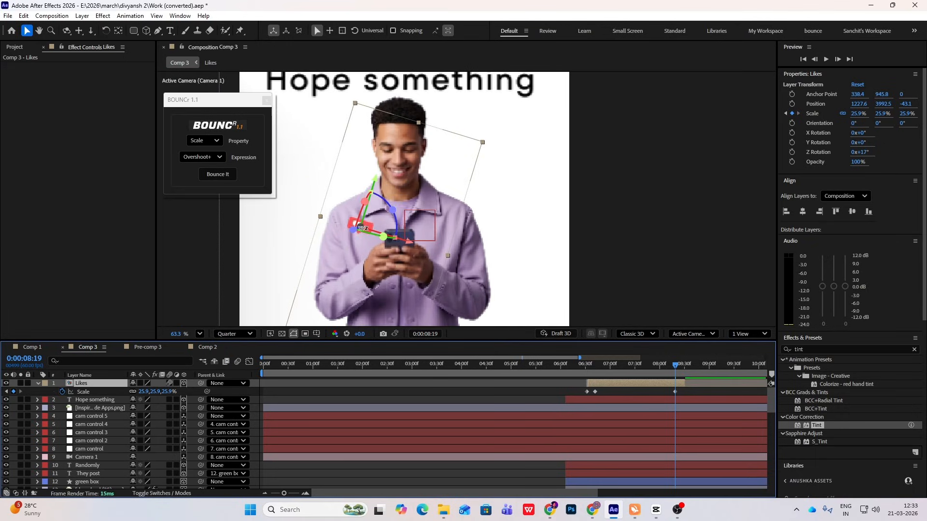
left_click_drag(360, 229, 372, 224)
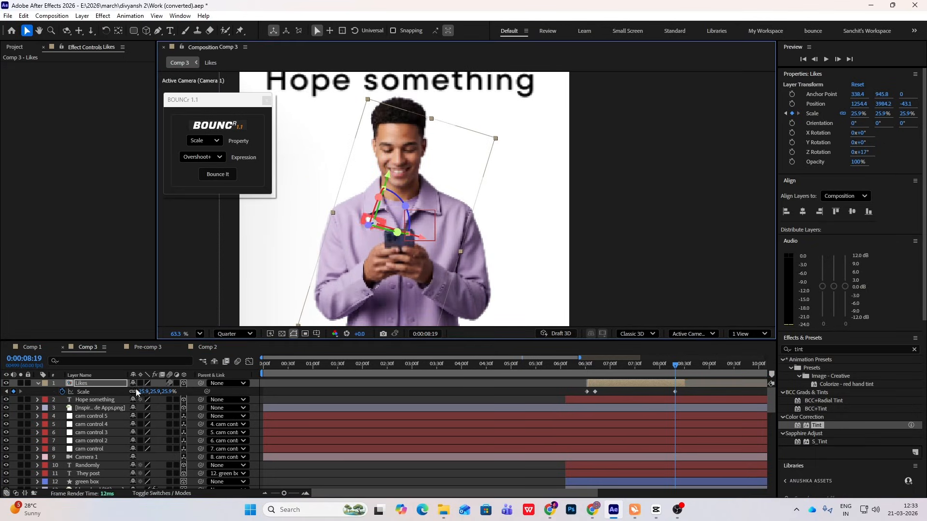
key("r")
left_click_drag(145, 419, 126, 420)
scroll(511, 219, "down", 2)
left_click(460, 286)
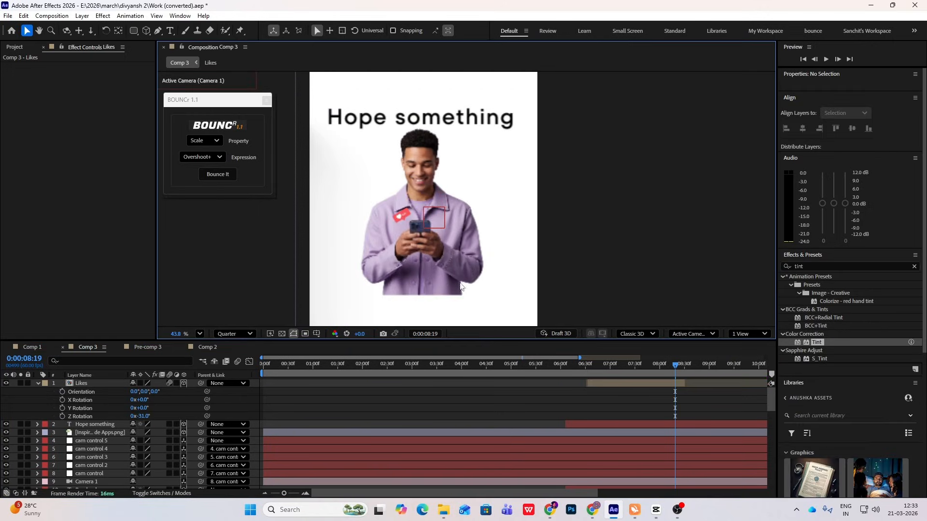
- Duplicate the Likes badge and place the copy on the other side of the phone at 43.9% scale and 18° Z rotation
left_click(92, 384)
key("ctrl+d")
left_click_drag(445, 218, 448, 220)
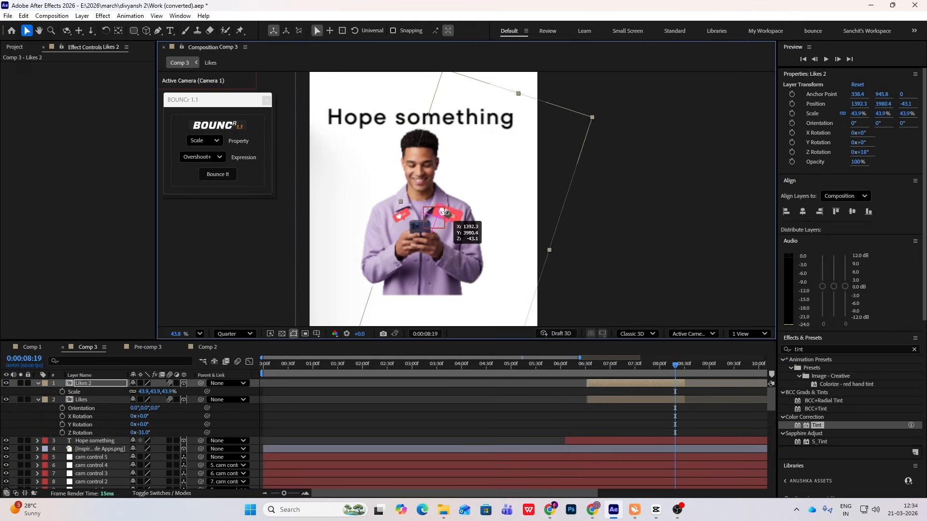
left_click(631, 175)
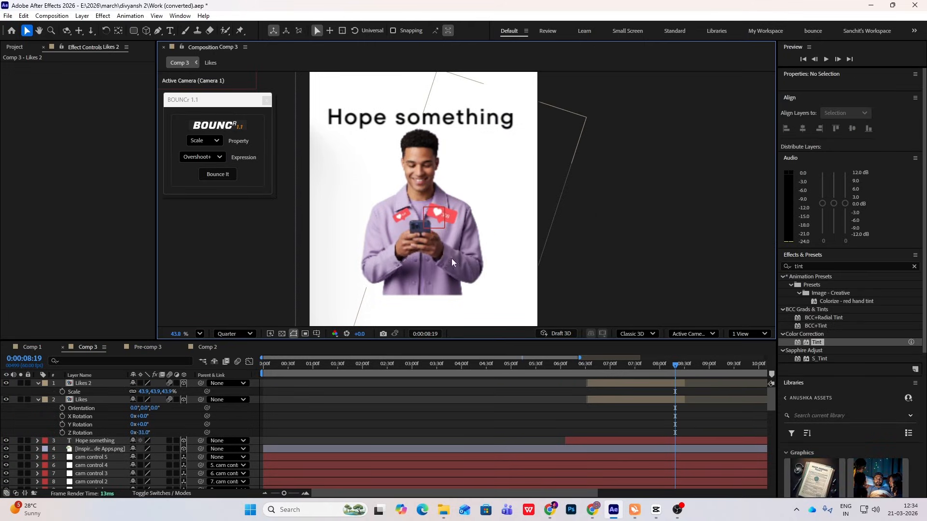
left_click(38, 383)
left_click(37, 392)
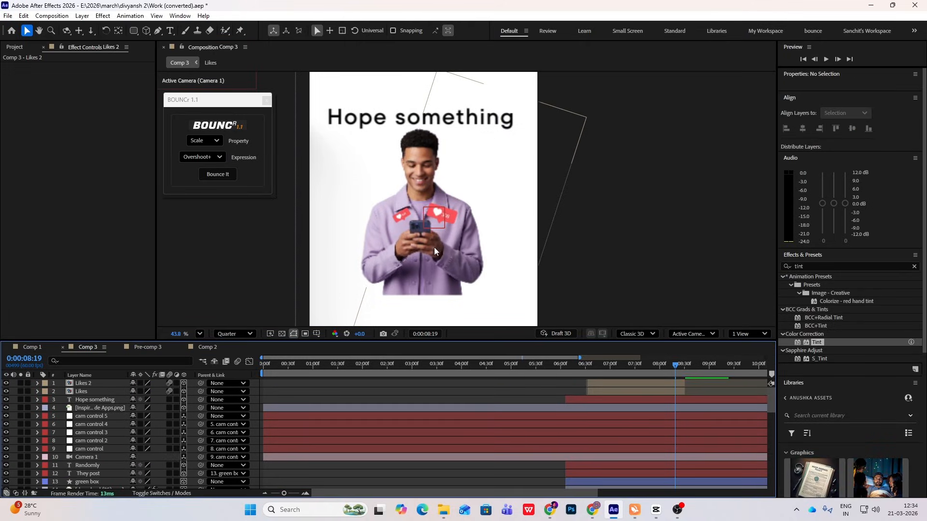
- Check the scene in the CapCut reference, return to After Effects, and draw a grey-filled circle about 528 px wide over the man
left_click(655, 510)
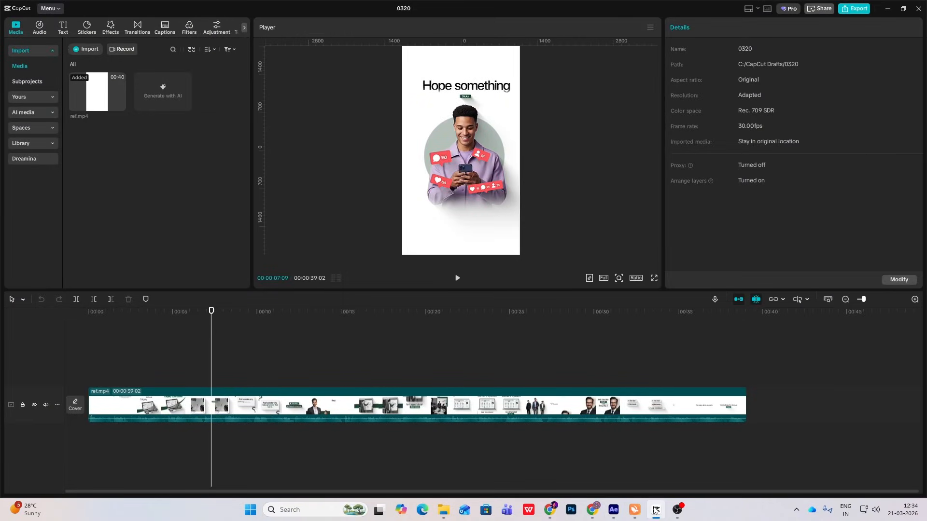
left_click(655, 509)
left_click(133, 30)
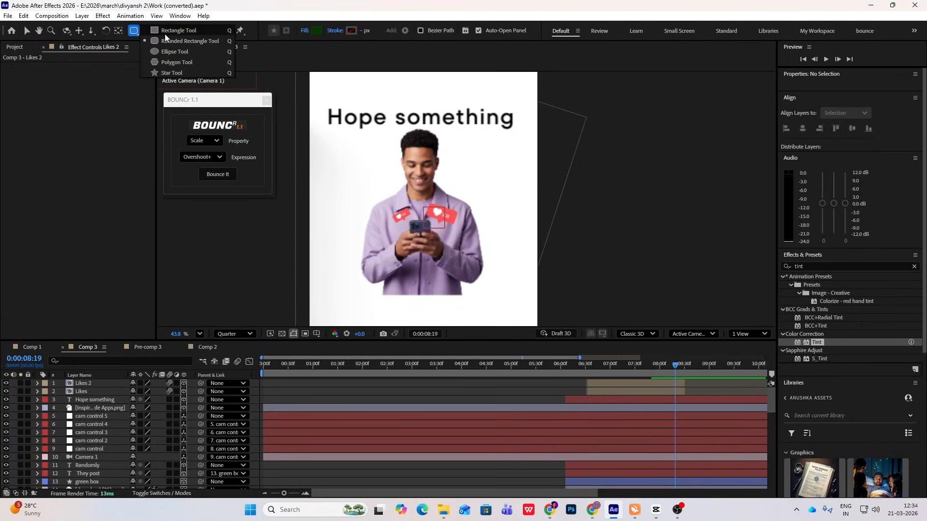
left_click(162, 55)
left_click(316, 30)
left_click_drag(227, 182, 181, 163)
left_click(407, 106)
left_click_drag(376, 170, 471, 280)
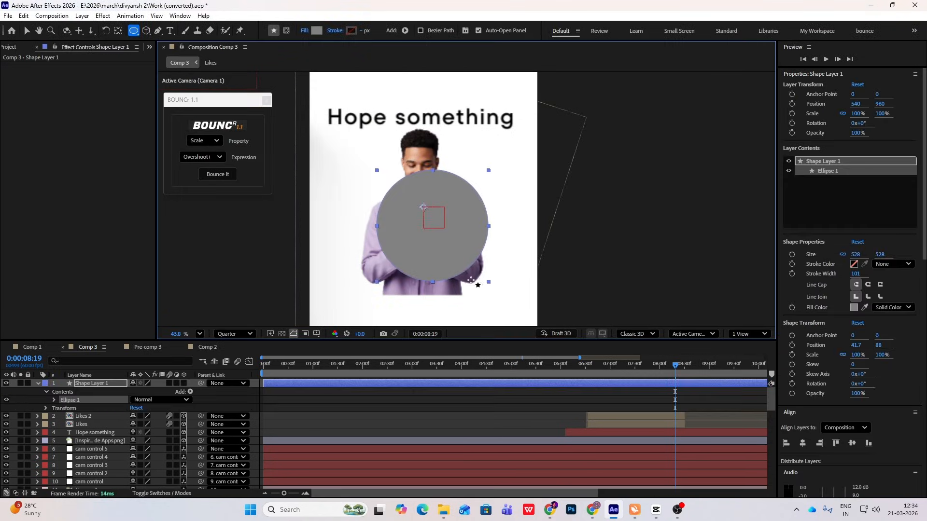
- Order the grey circle beneath the man's image, make it a 3D layer, and position it behind him in the scene
left_click_drag(94, 384, 98, 418)
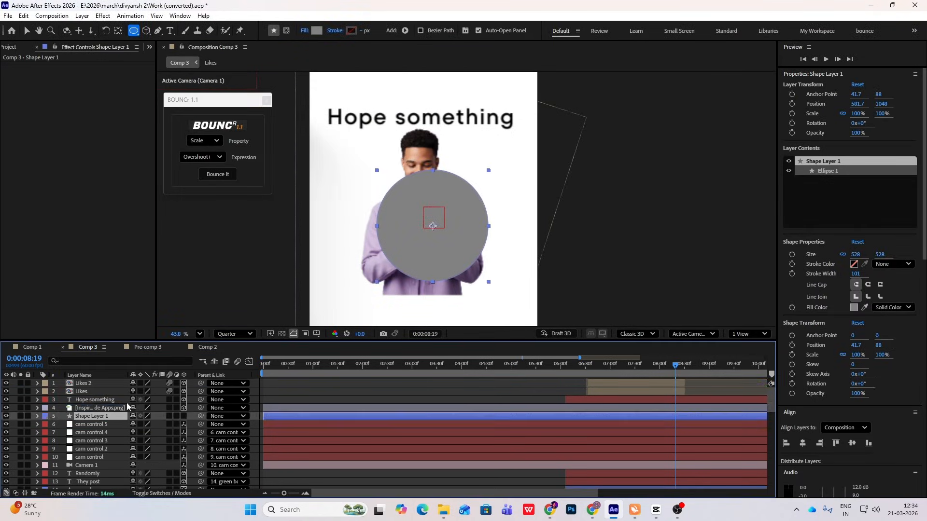
left_click(27, 31)
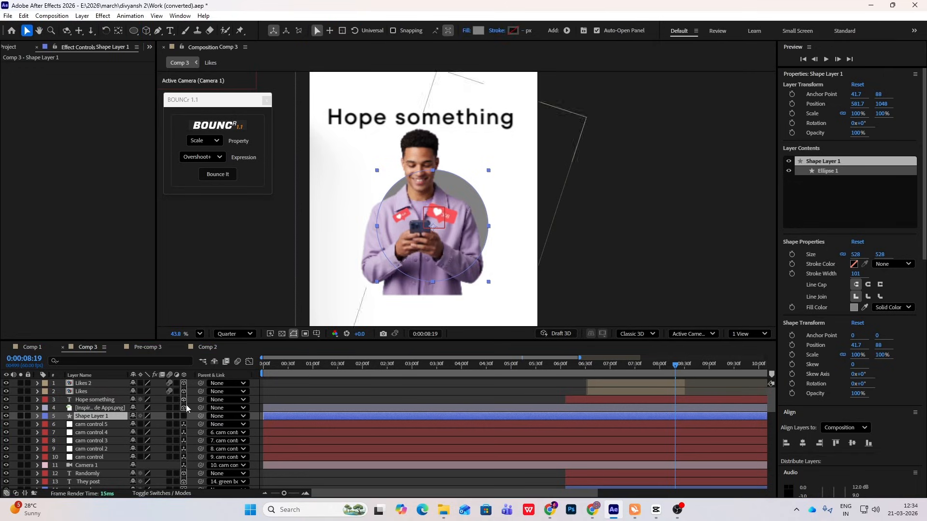
left_click(184, 416)
scroll(394, 242, "down", 10)
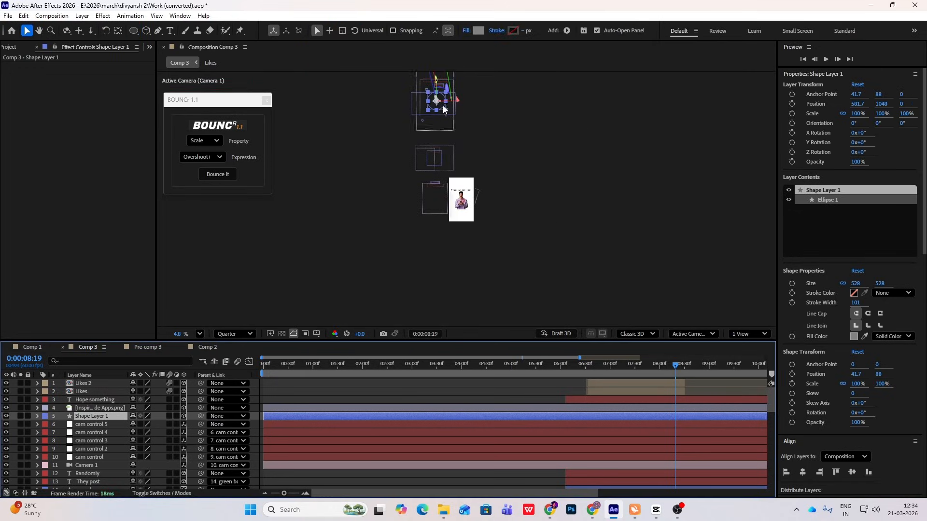
left_click_drag(437, 101, 463, 205)
scroll(456, 208, "up", 5)
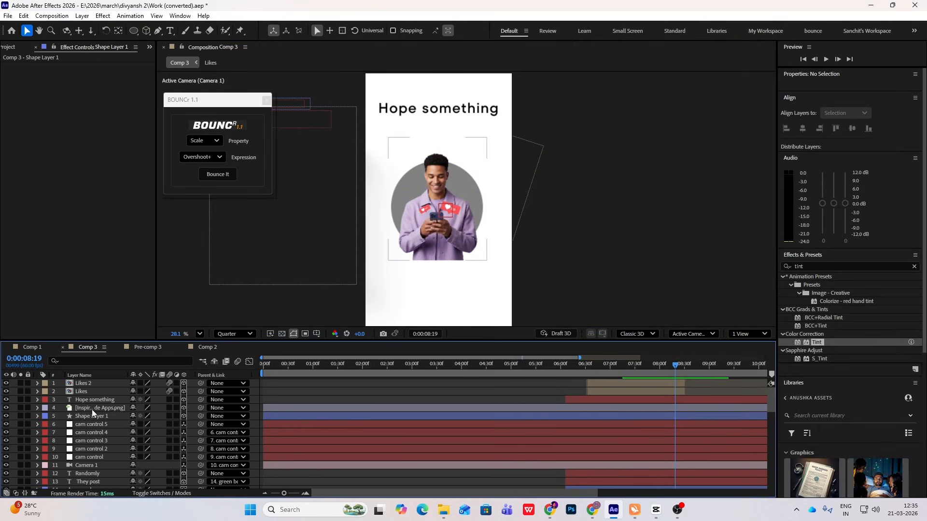
- Draw an inverted rectangular mask across the bottom of the man's image and show the mask's properties
left_click(92, 410)
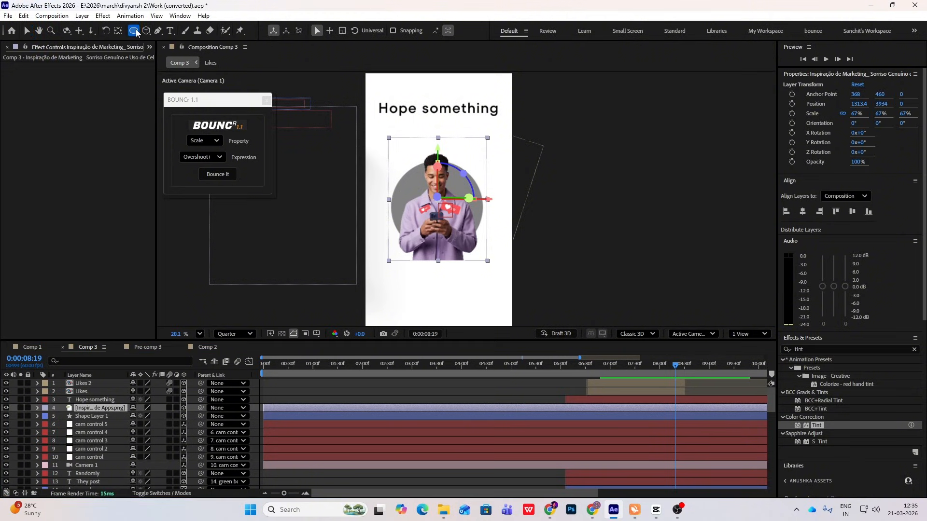
left_click_drag(135, 29, 175, 33)
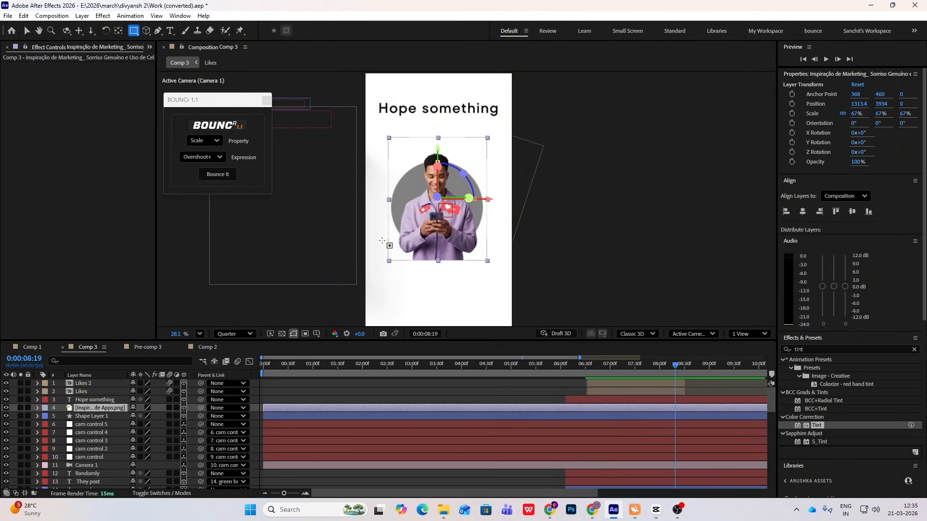
mouse_move(375, 238)
left_mouse_down()
mouse_move(476, 246)
mouse_move(513, 266)
left_mouse_up()
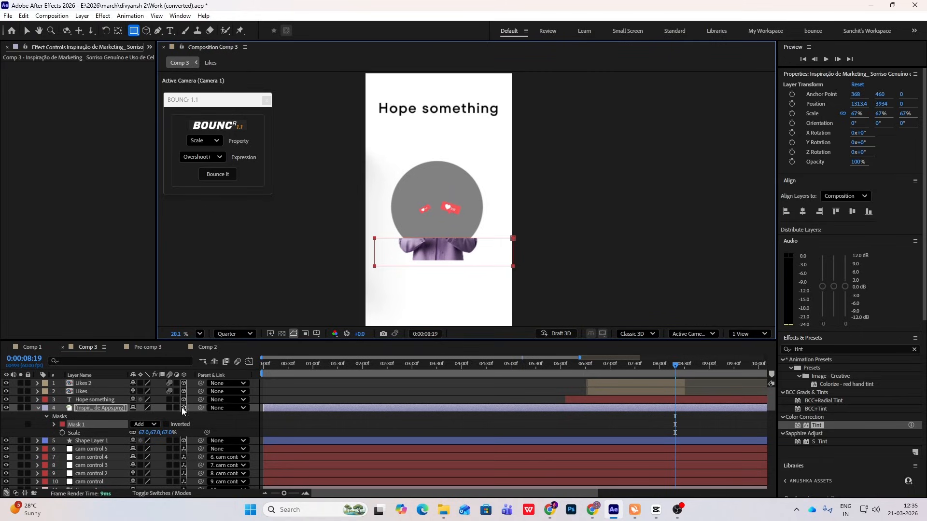
left_click(53, 424)
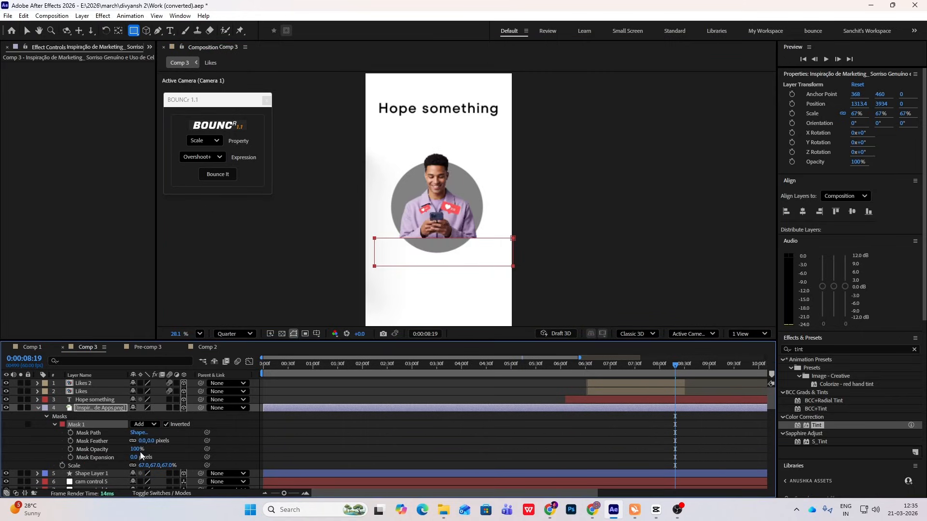
- Feather the mask on the man's image, extend its lower edge downward, and switch to the CapCut reference for comparison
left_click_drag(153, 444, 213, 445)
key("v")
left_click_drag(375, 266, 376, 299)
key("alt+Tab")
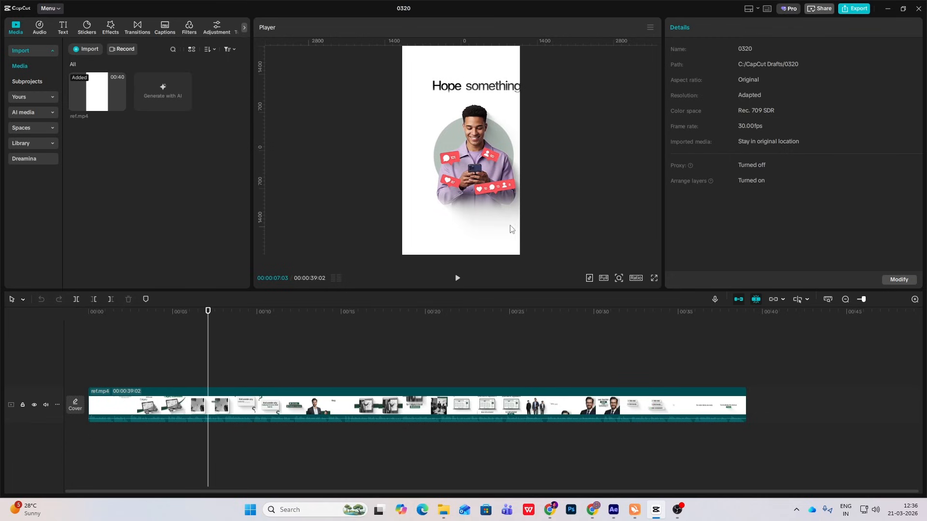
- Return to After Effects and move the anchor point of the smaller Likes badge to its lower pointed tip
key("alt+Tab")
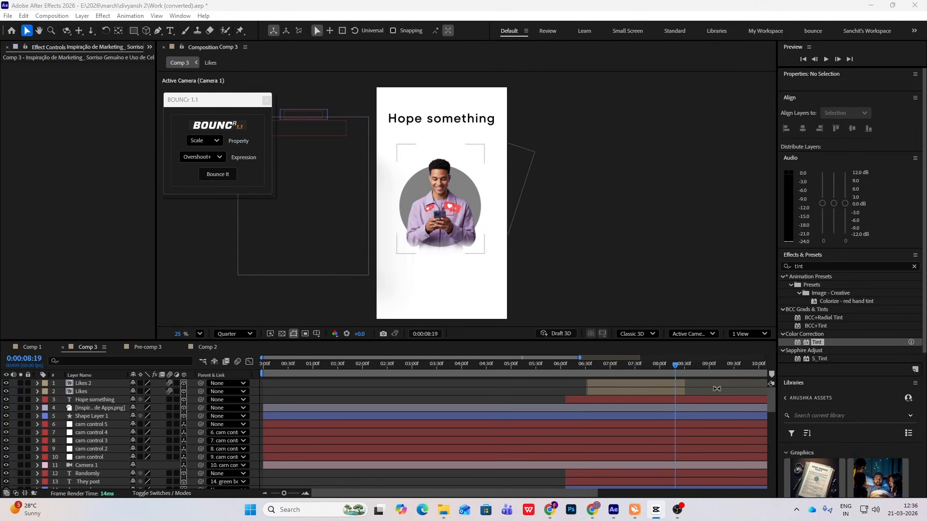
left_click_drag(672, 365, 649, 365)
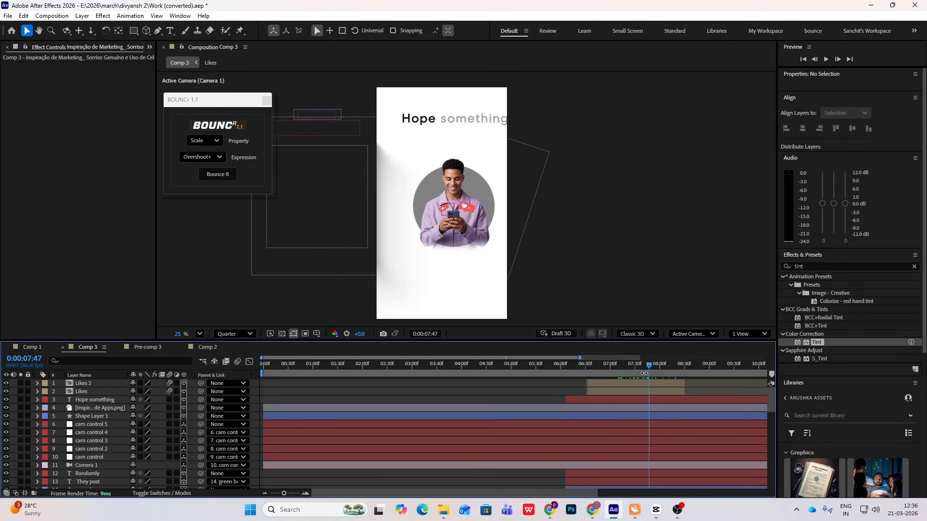
scroll(436, 183, "up", 2)
scroll(437, 186, "up", 2)
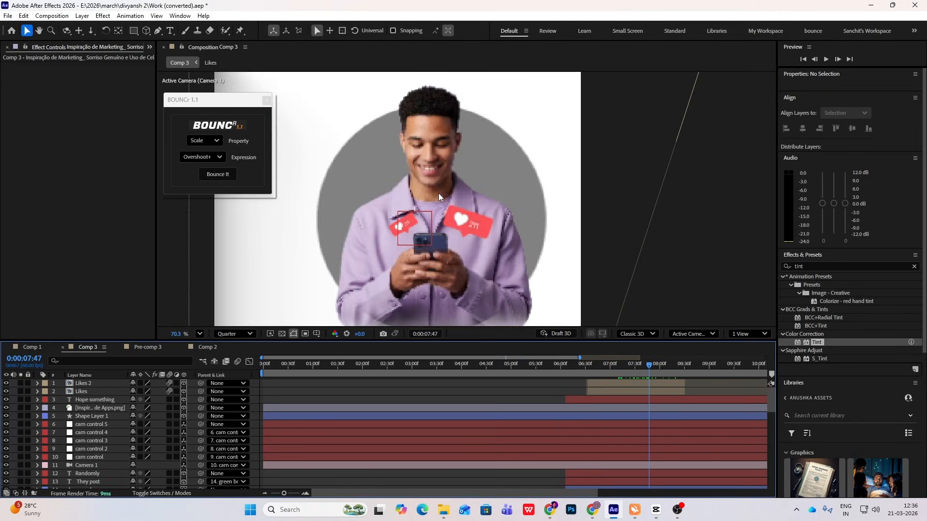
left_click(87, 391)
scroll(379, 236, "up", 1)
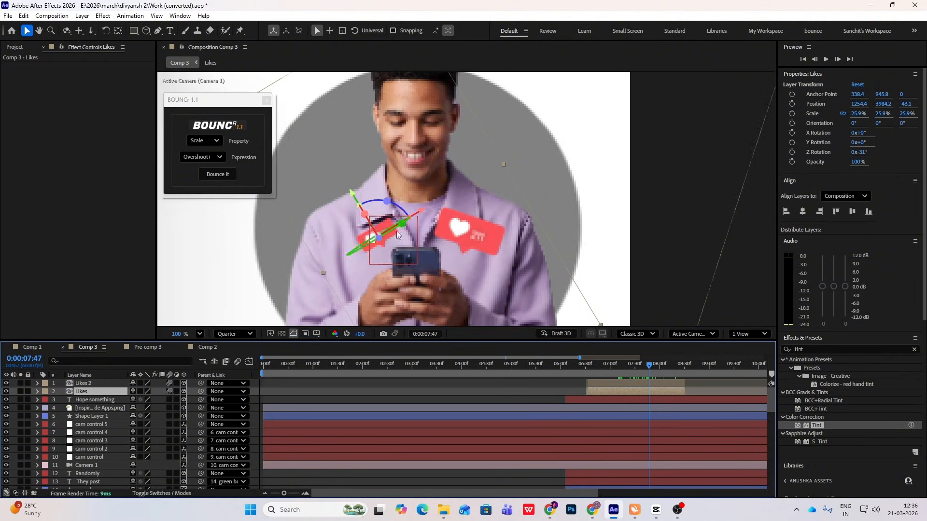
key("y")
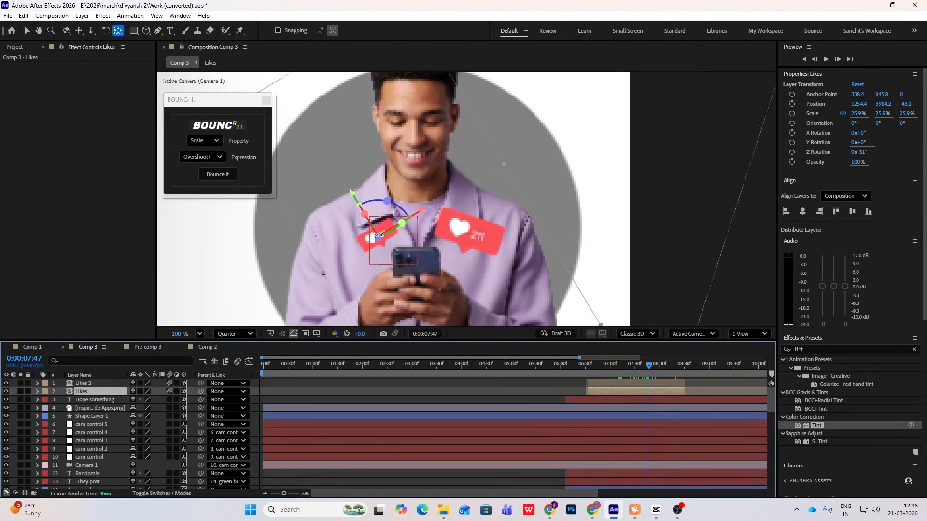
left_click_drag(378, 235, 383, 247)
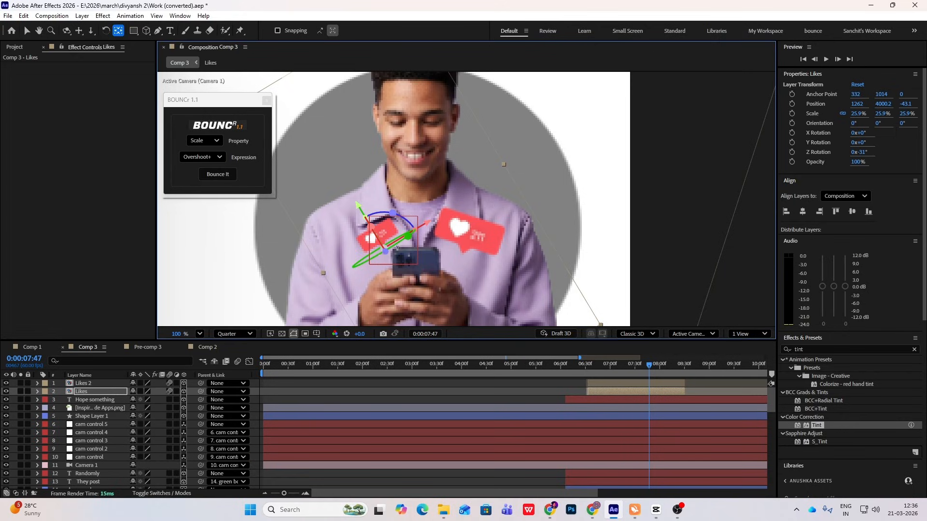
key("v")
- Move the anchor point of the larger Likes 2 badge down to its pointed tip
left_click(92, 383)
key("y")
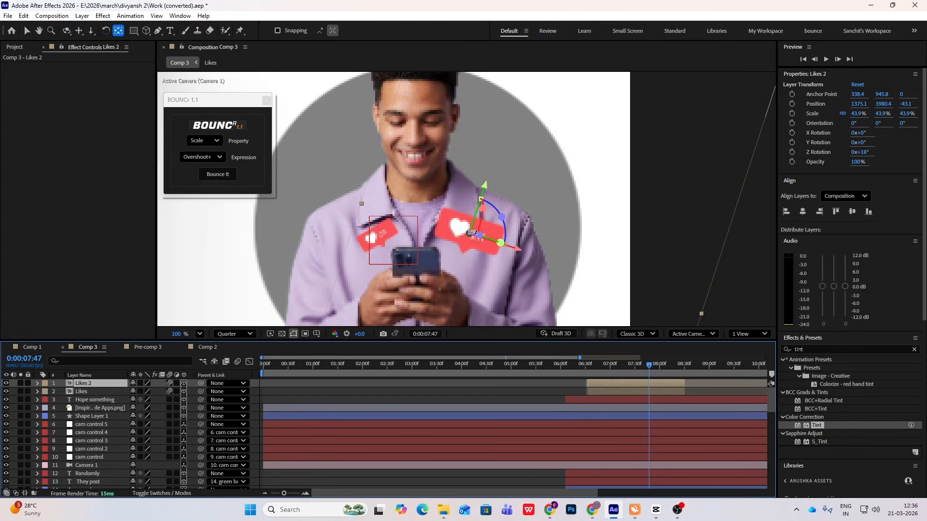
left_click_drag(476, 235, 472, 253)
key("v")
key("comma")
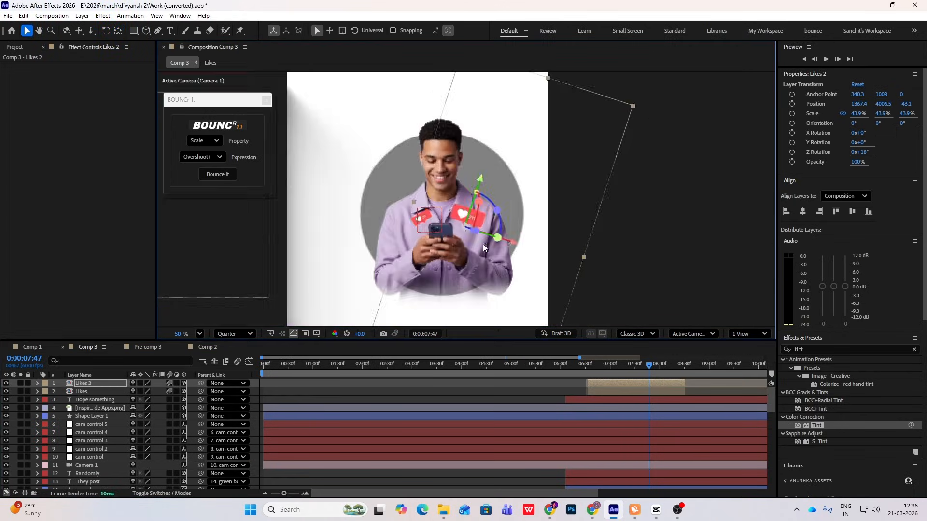
left_click(642, 238)
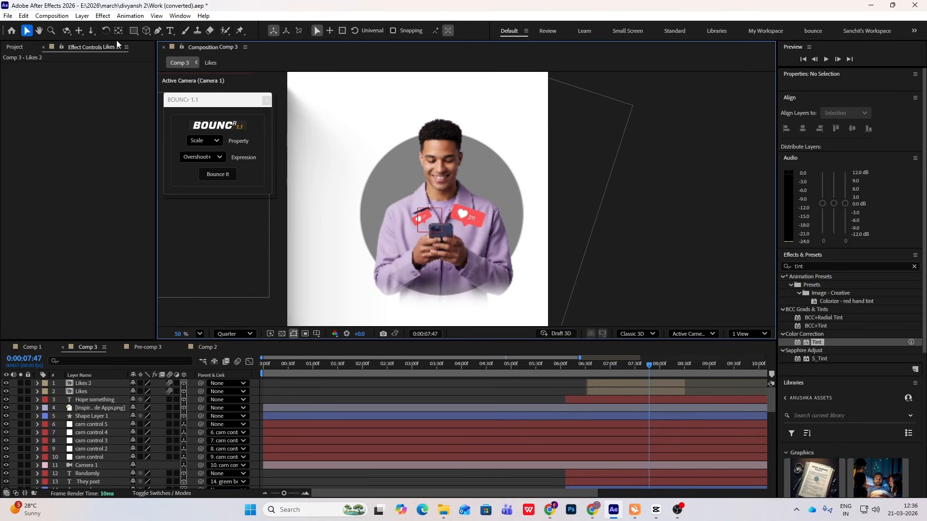
- Keyframe the scale of both Likes layers from 0% at 0:00:07:29 to their current size at 0:00:07:32
left_click(86, 384)
left_click(85, 391, "ctrl")
key("s")
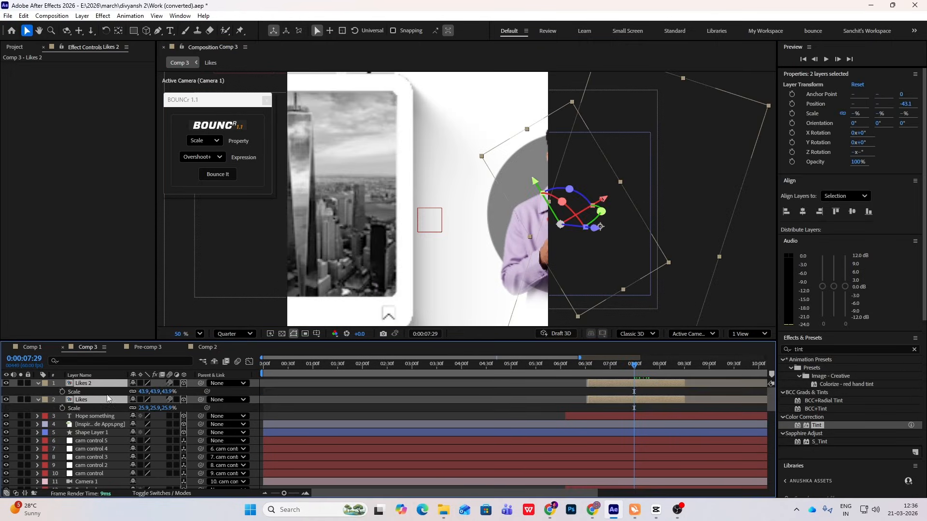
left_click(62, 392)
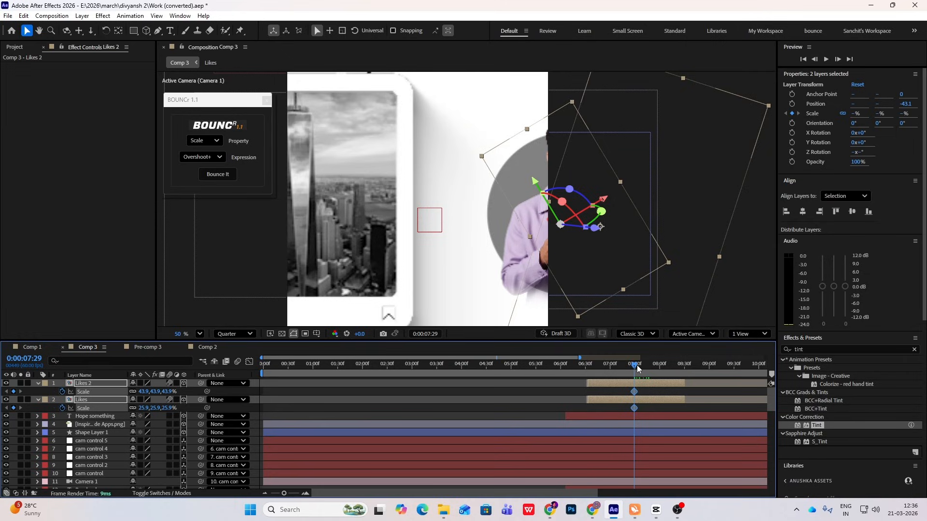
left_click_drag(637, 369, 639, 370)
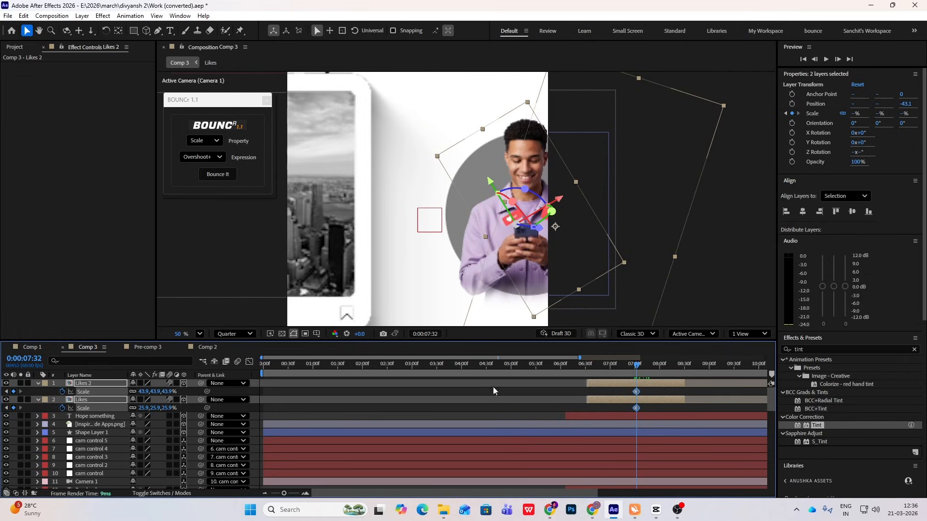
left_click(7, 391)
left_click(157, 391)
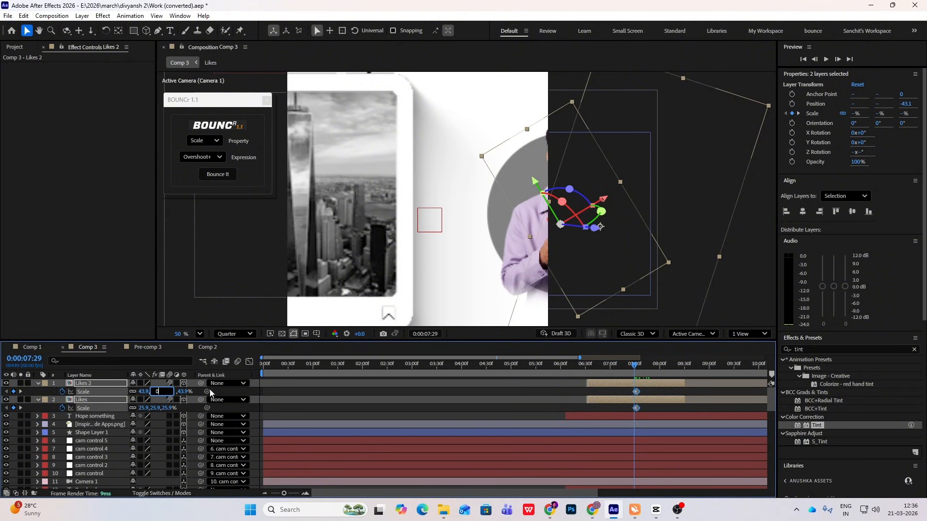
type("0")
key("Return")
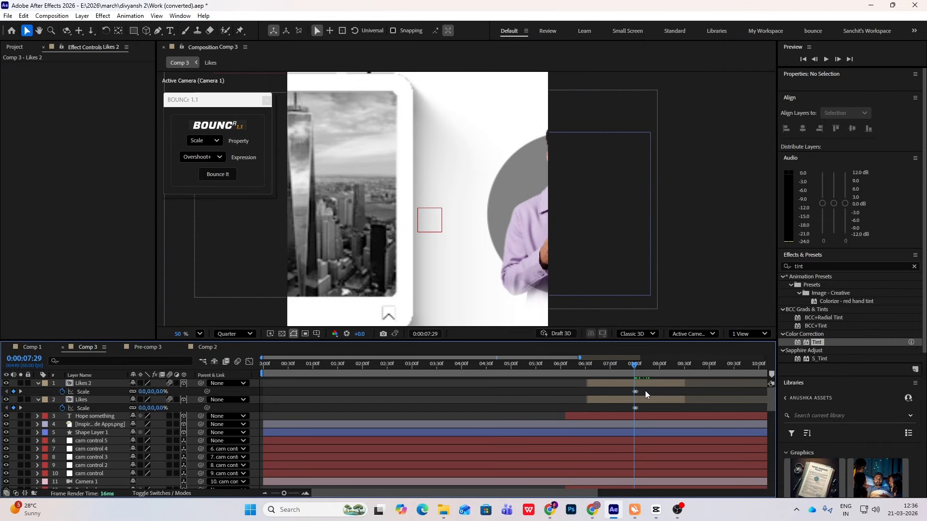
- Apply the BOUNCr Overshoot+ expression to both badges' scale keyframes, preview the motion, and collapse the two layers
left_click_drag(645, 390, 594, 407)
left_click(217, 173)
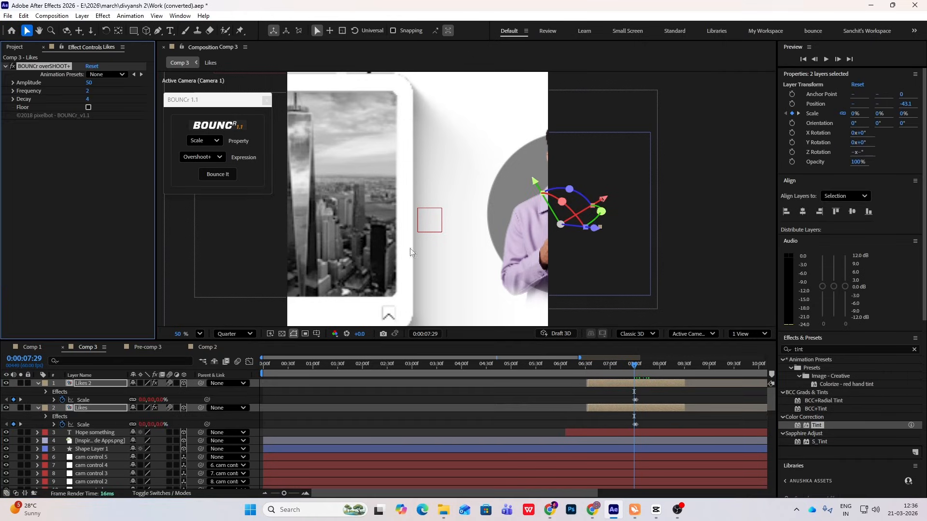
left_click_drag(635, 365, 633, 364)
key("space")
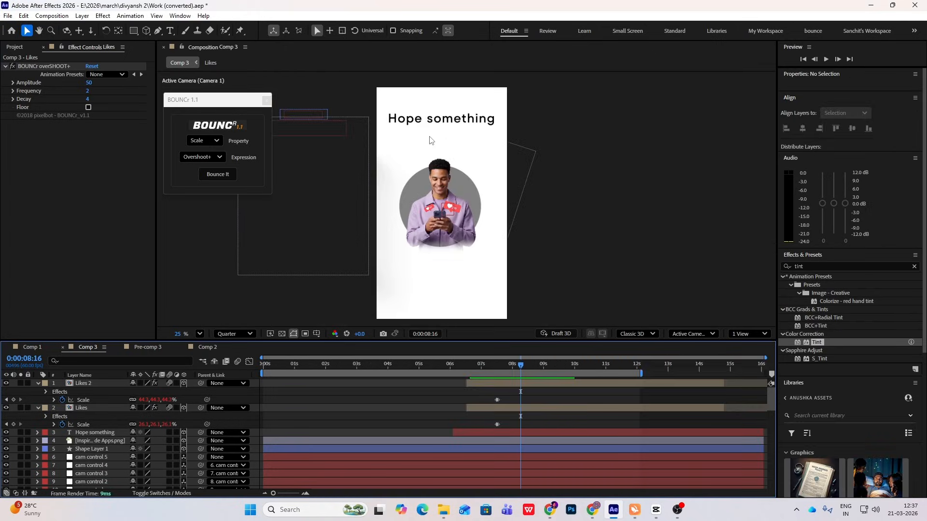
left_click(37, 384)
left_click(38, 392)
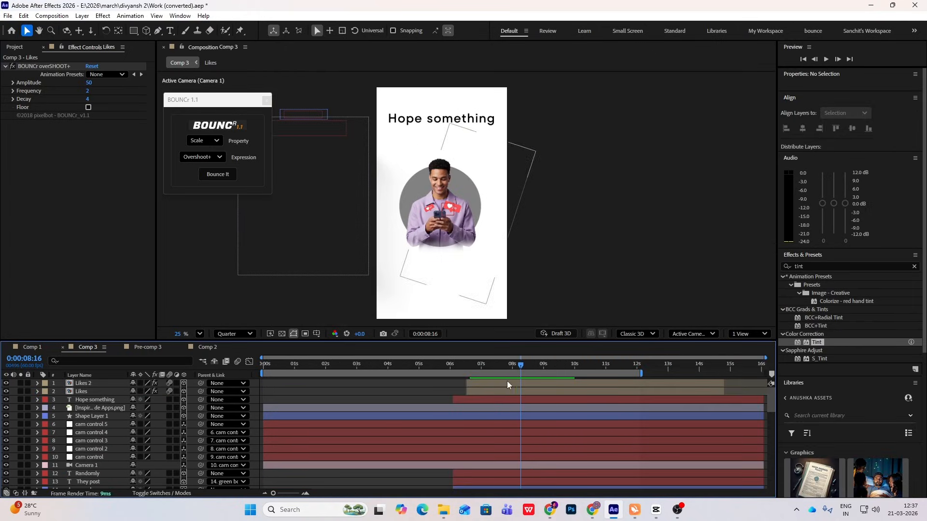
- Copy the "They post" text and its green box, and paste the duplicates at the top of the layer stack
scroll(97, 416, "down", 2)
left_click_drag(520, 371, 462, 370)
left_click(464, 119)
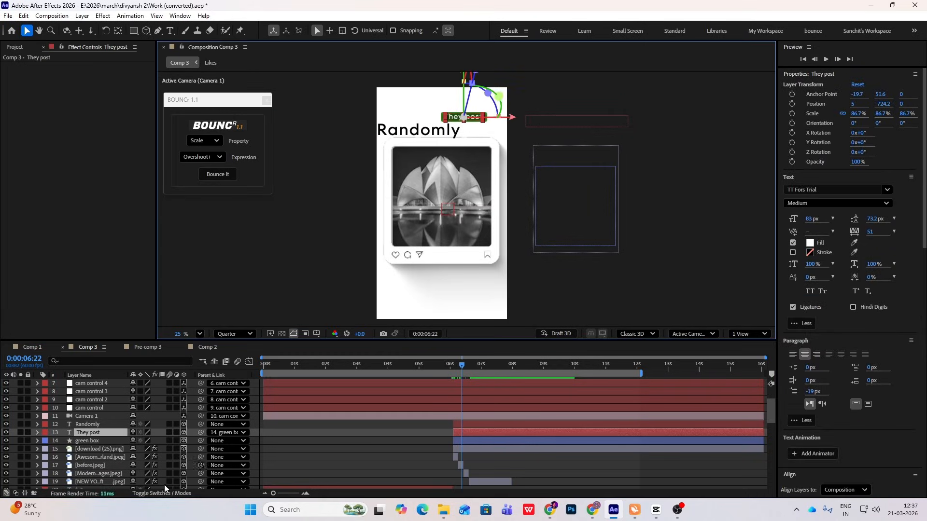
left_click(88, 439, "ctrl")
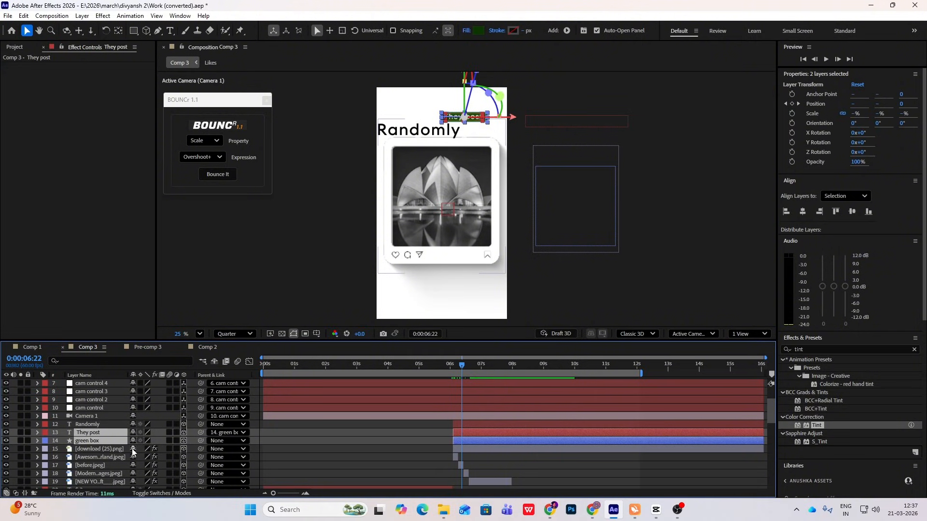
scroll(138, 421, "up", 3)
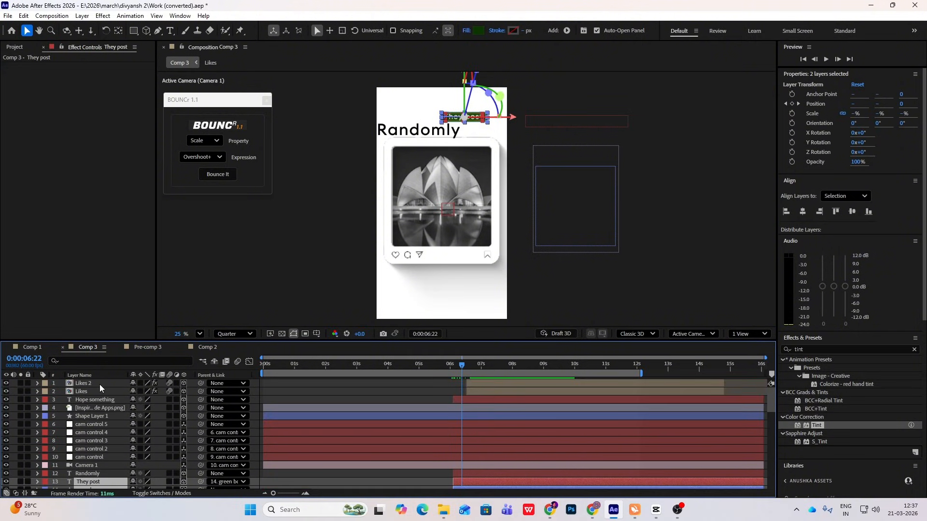
left_click(572, 275)
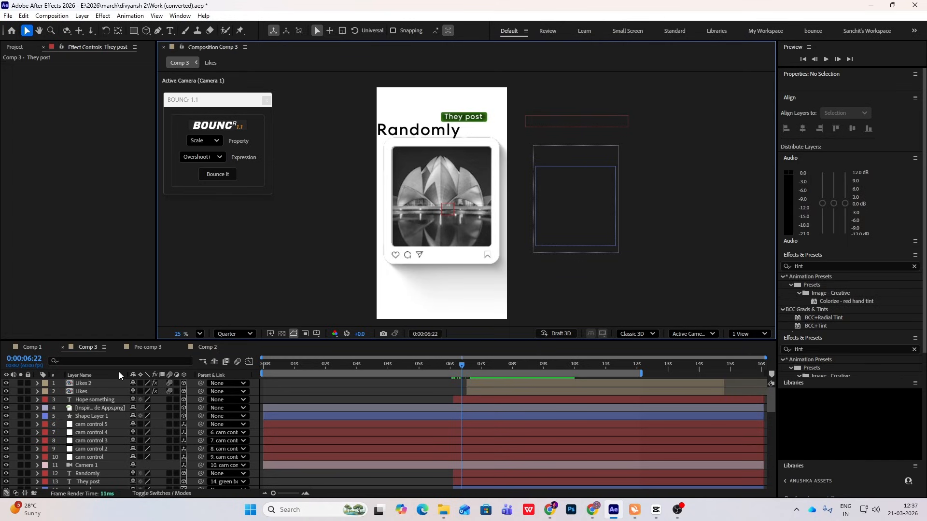
key("ctrl+v")
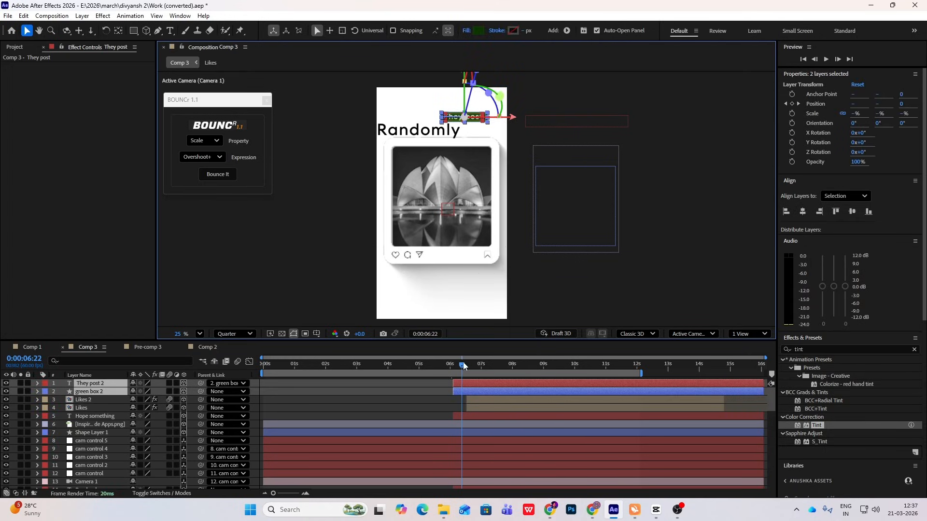
- Delete the duplicated green box's position keyframes and place it centered beneath the "Hope something" heading at 0:00:08:56
left_click_drag(462, 365, 539, 388)
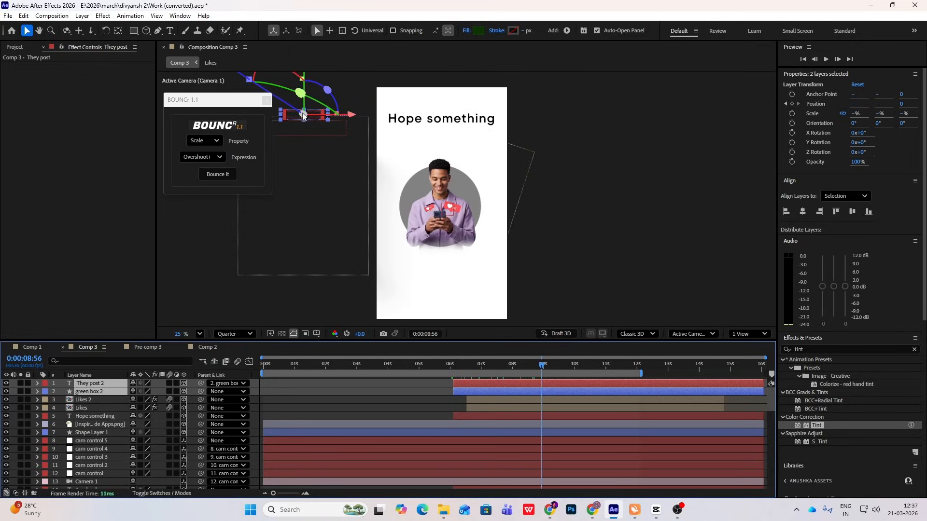
key("u")
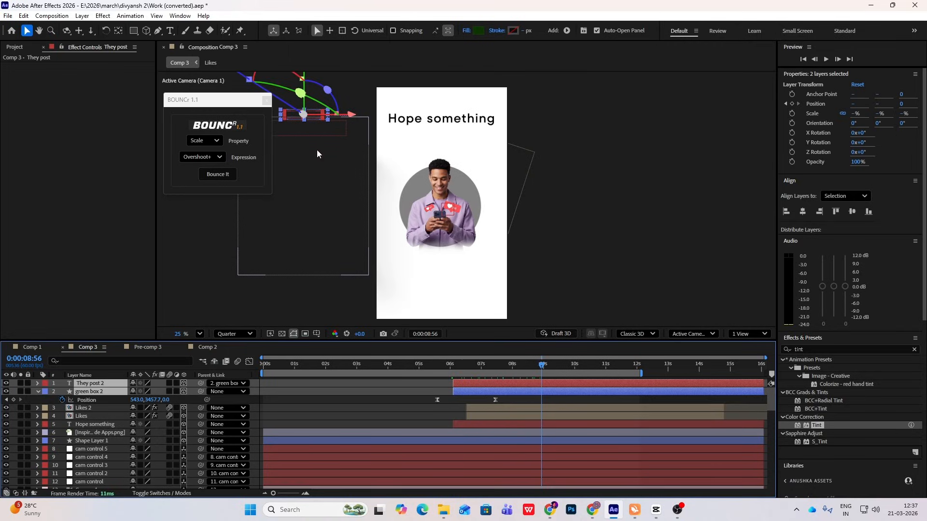
left_click_drag(508, 402, 416, 397)
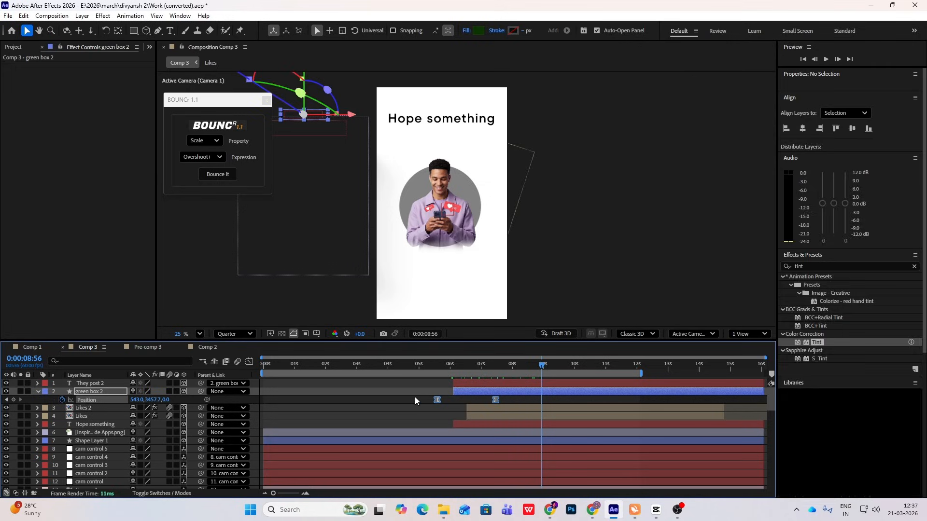
key("Delete")
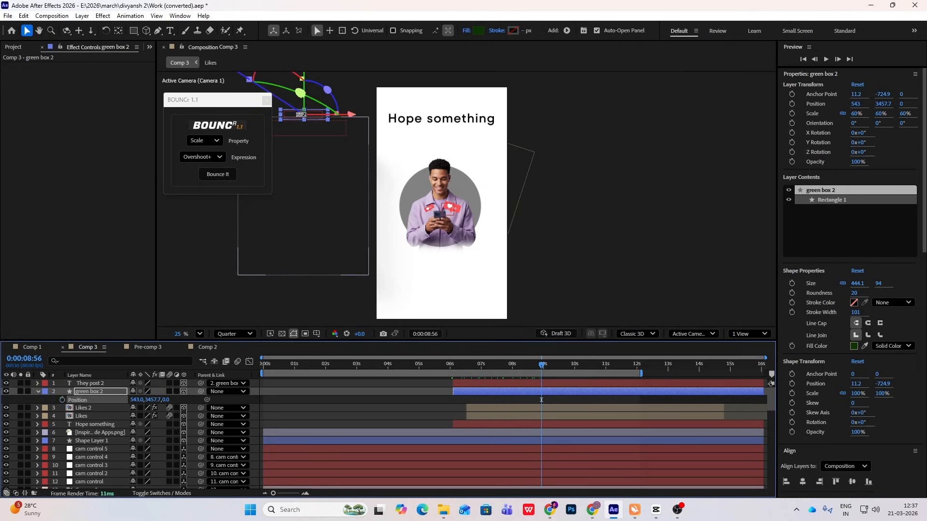
left_click_drag(301, 115, 441, 133)
- Replace the duplicated label's text with "sticks" and keep it parented to green box 2
left_click(96, 384)
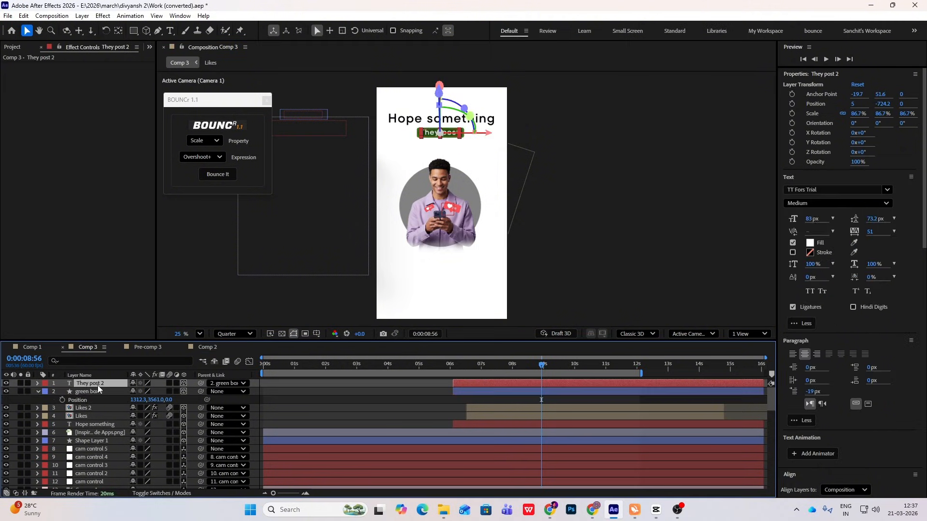
type("sticks")
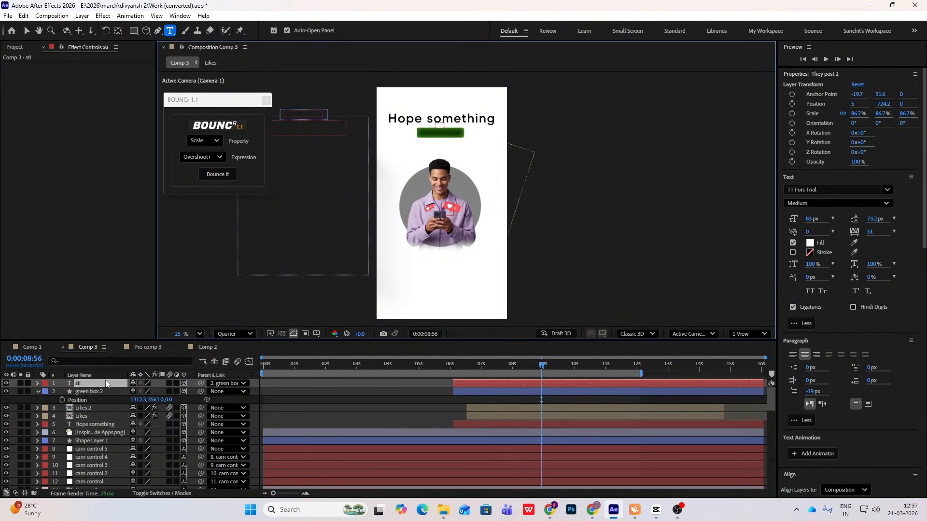
left_click(244, 384)
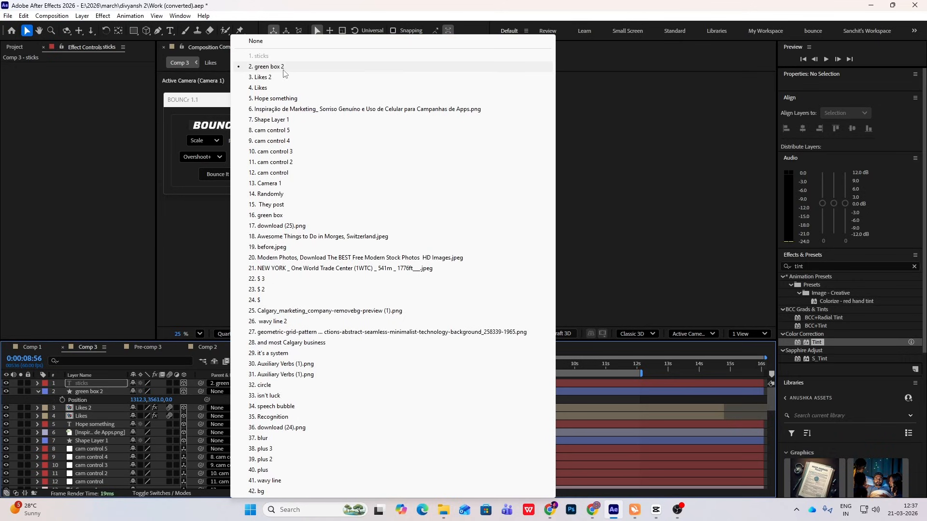
left_click(284, 68)
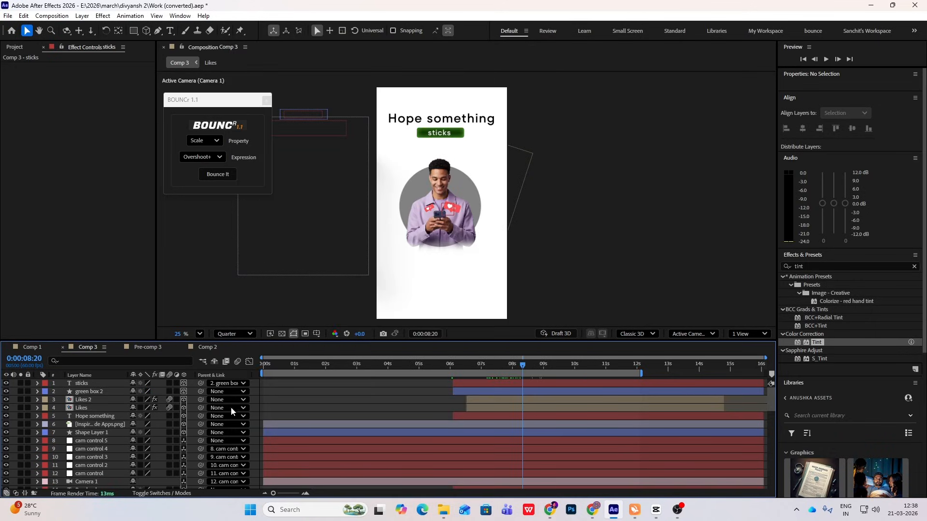
- Check the Likes layer's scale keyframe timing against the new label and place the playhead at 0:00:07:42
left_click(93, 392)
left_click_drag(535, 366, 500, 366)
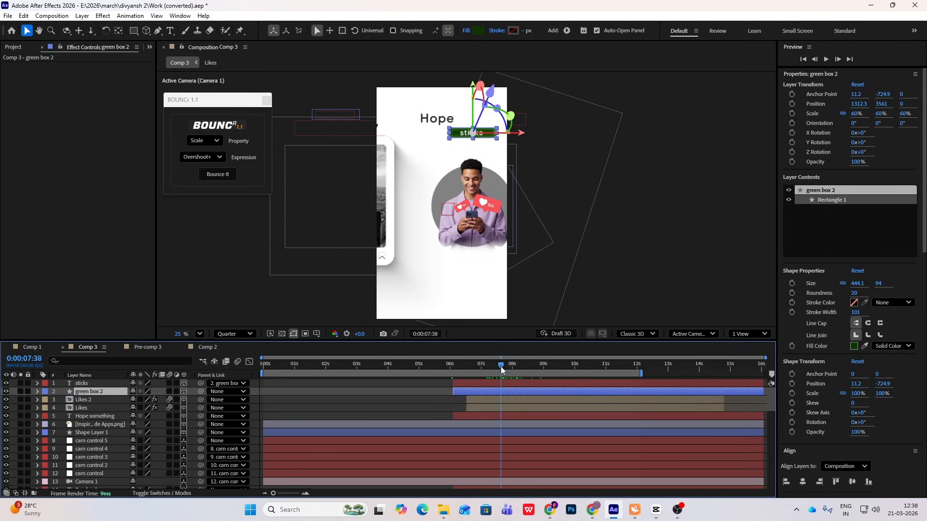
left_click(88, 409)
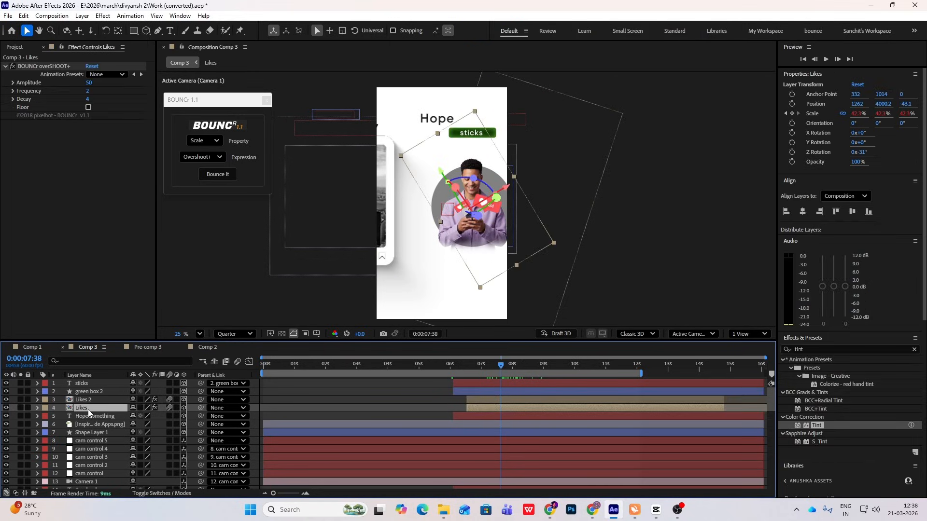
key("s")
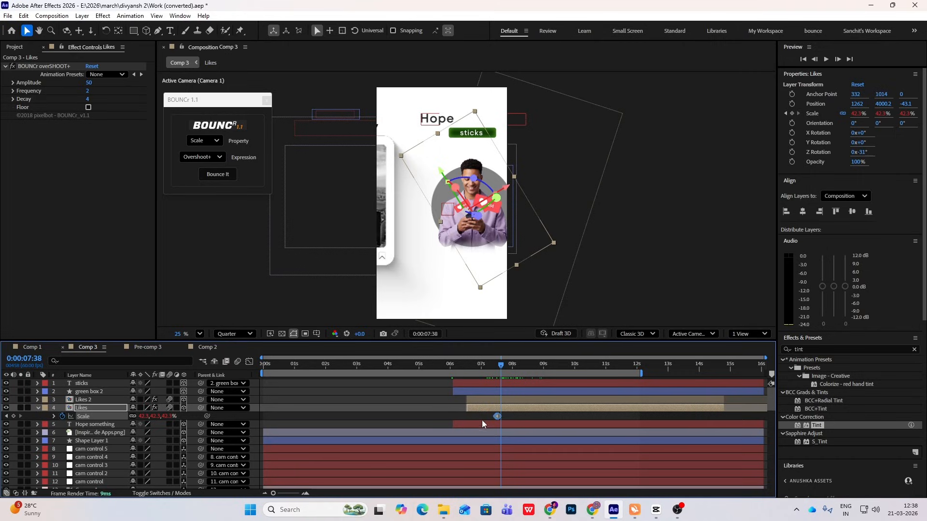
left_click(497, 416)
left_click(495, 366)
left_click_drag(495, 366, 502, 373)
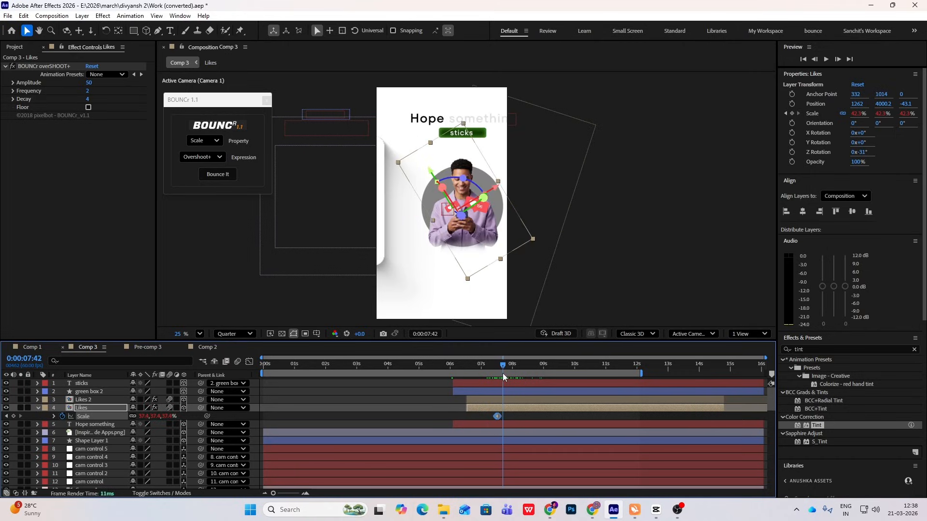
left_click(36, 408)
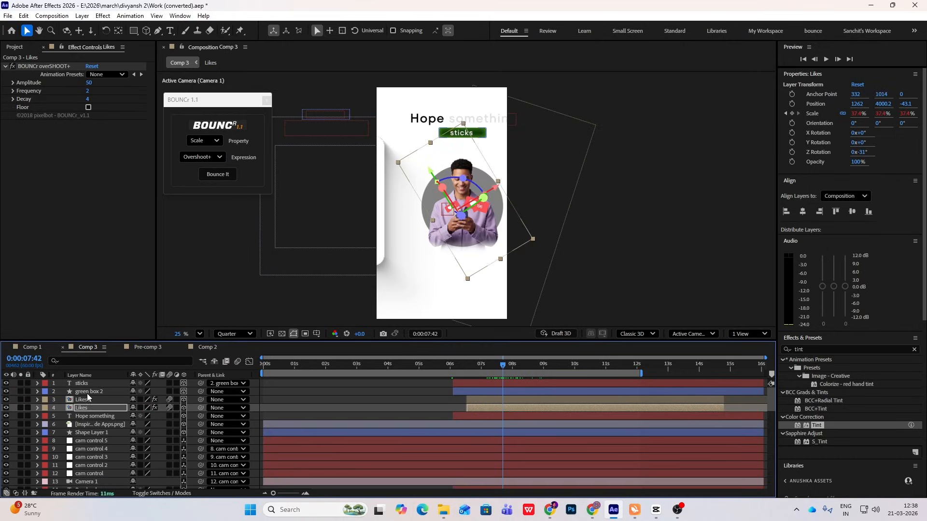
- Keyframe green box 2's scale up from 0% starting at 0:00:07:42, apply BOUNCr's Overshoot+ to Scale, and enlarge its end-keyframe scale slightly
left_click(89, 392)
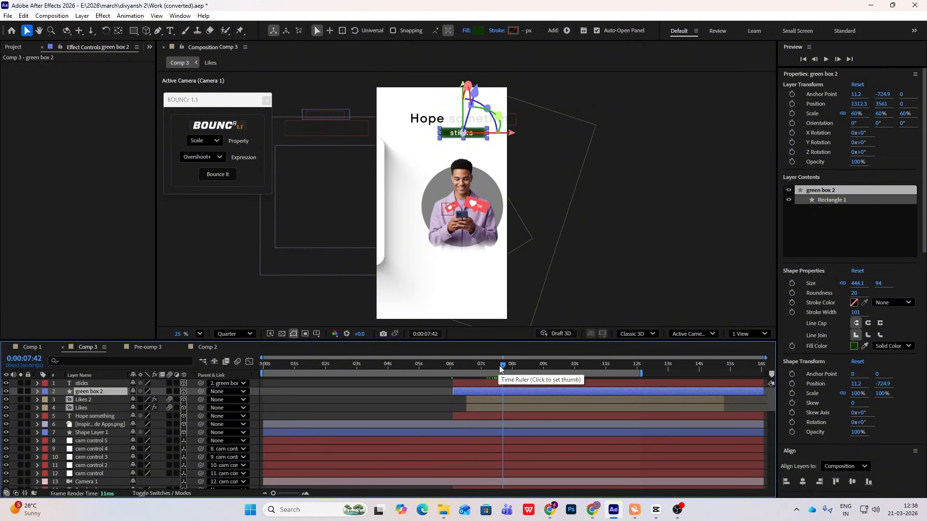
mouse_move(501, 364)
left_mouse_down()
mouse_move(522, 382)
mouse_move(504, 379)
left_mouse_up()
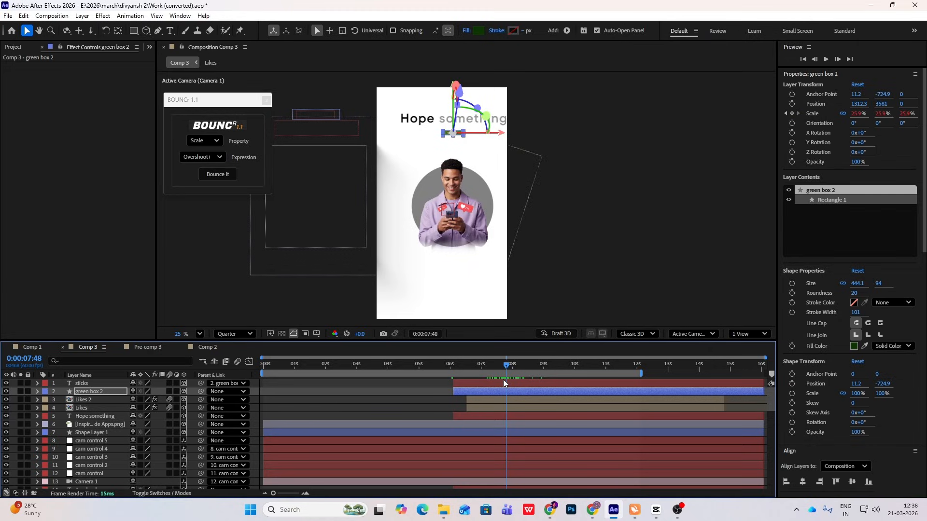
key("u")
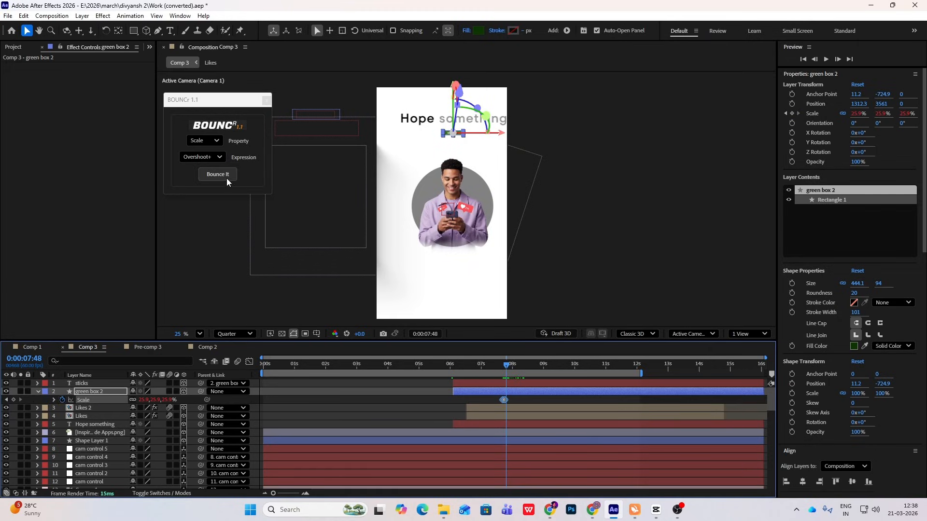
left_click(227, 179)
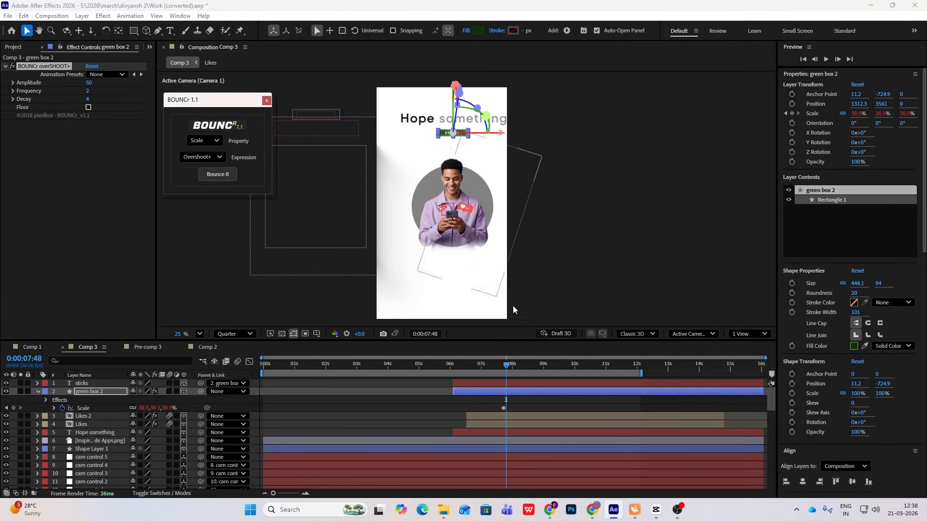
left_click(498, 367)
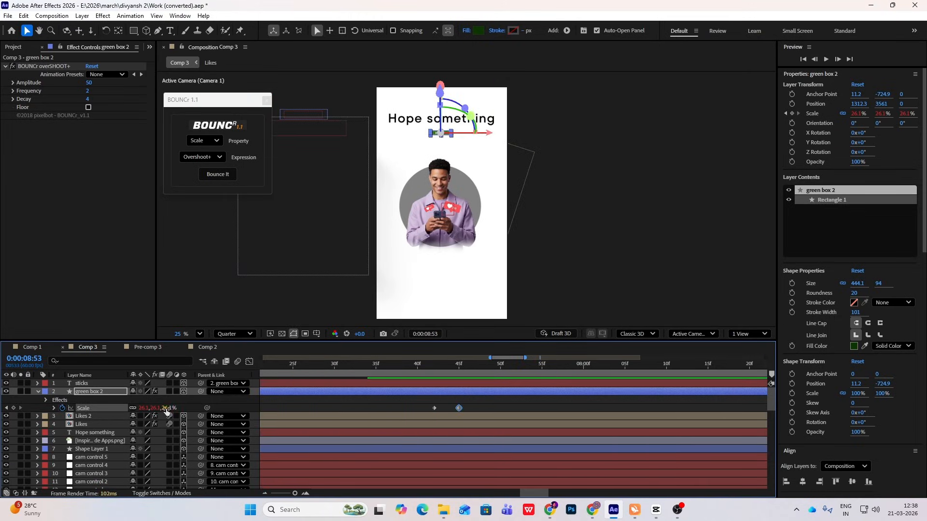
left_click_drag(170, 408, 186, 412)
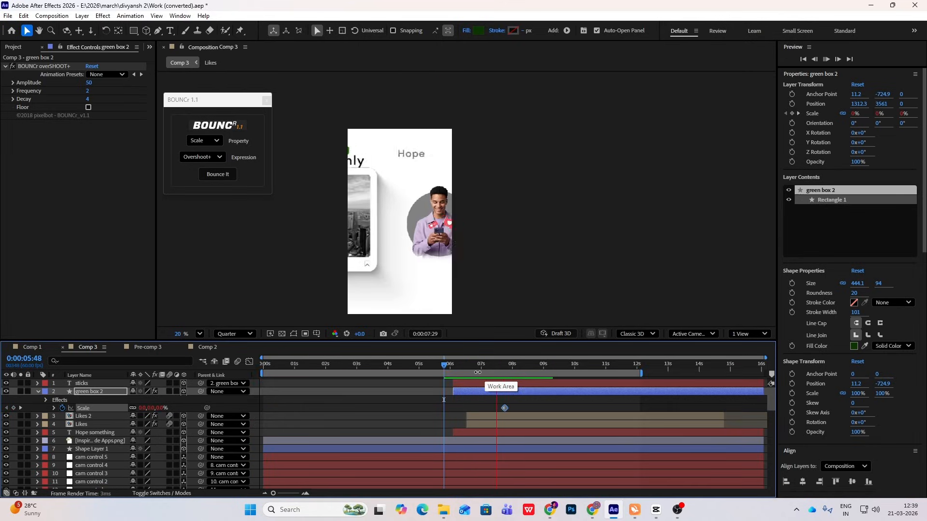
- Scrub through the "sticks" label's pop-in and play Comp 3 from the start to review the animation
left_click_drag(482, 366, 520, 389)
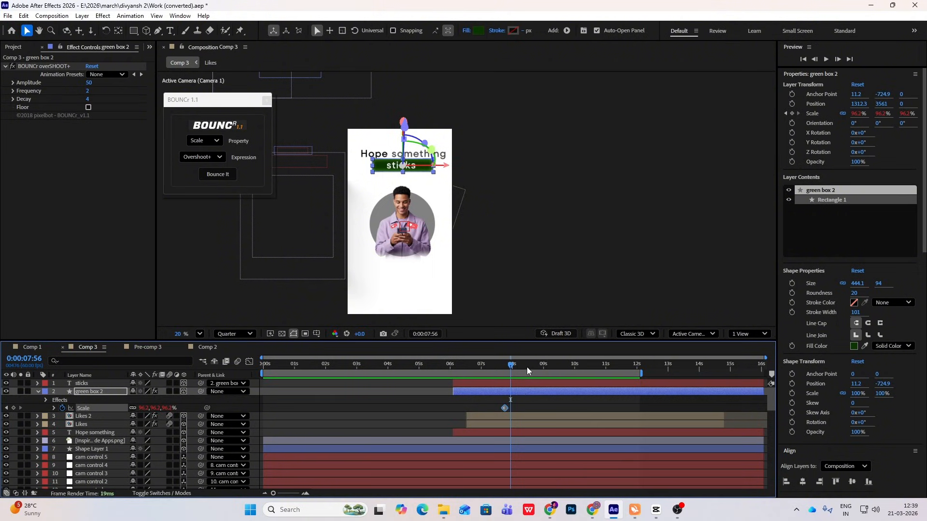
key("Home")
key("space")
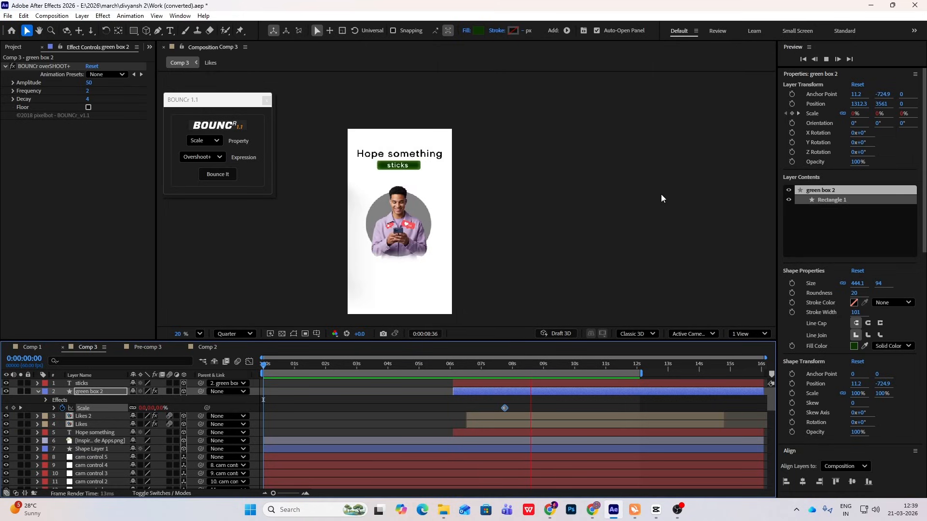
key("space")
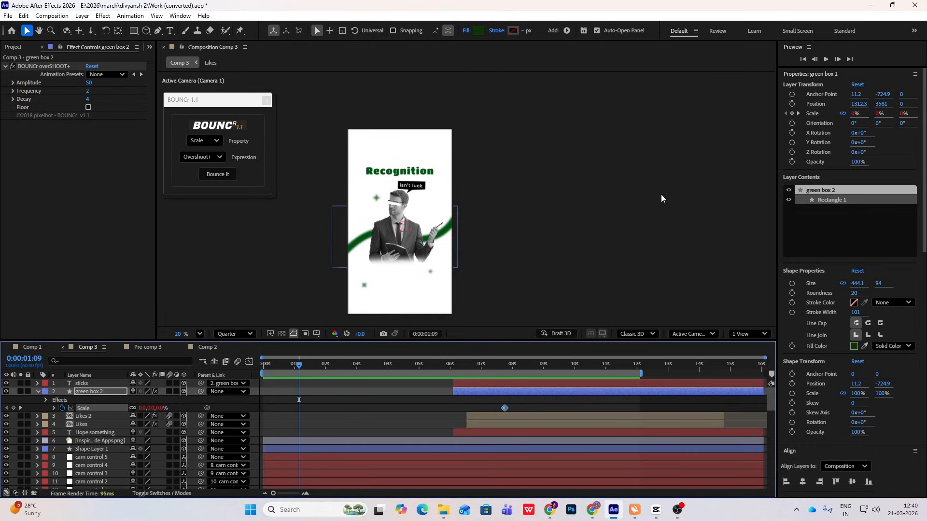